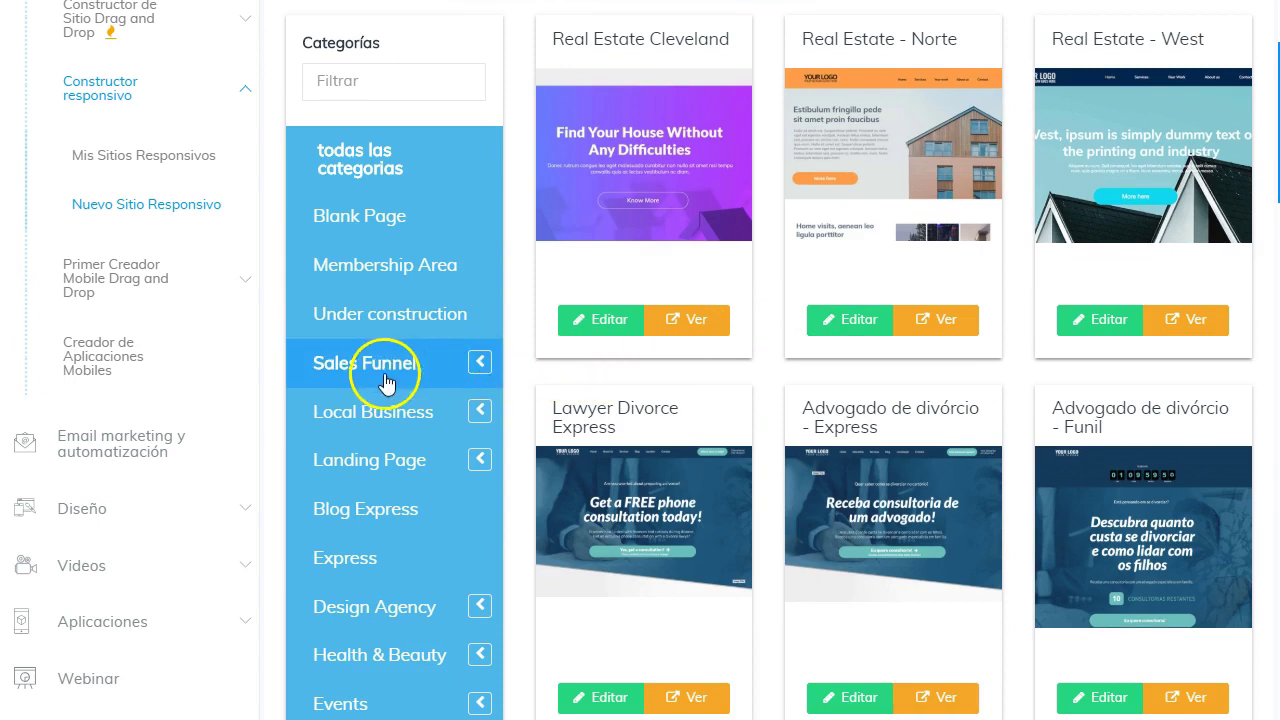
Filter the template gallery to Sales Funnel > Bridge Funnel, leaving only Bridge Funnel #001.
left_click(480, 366)
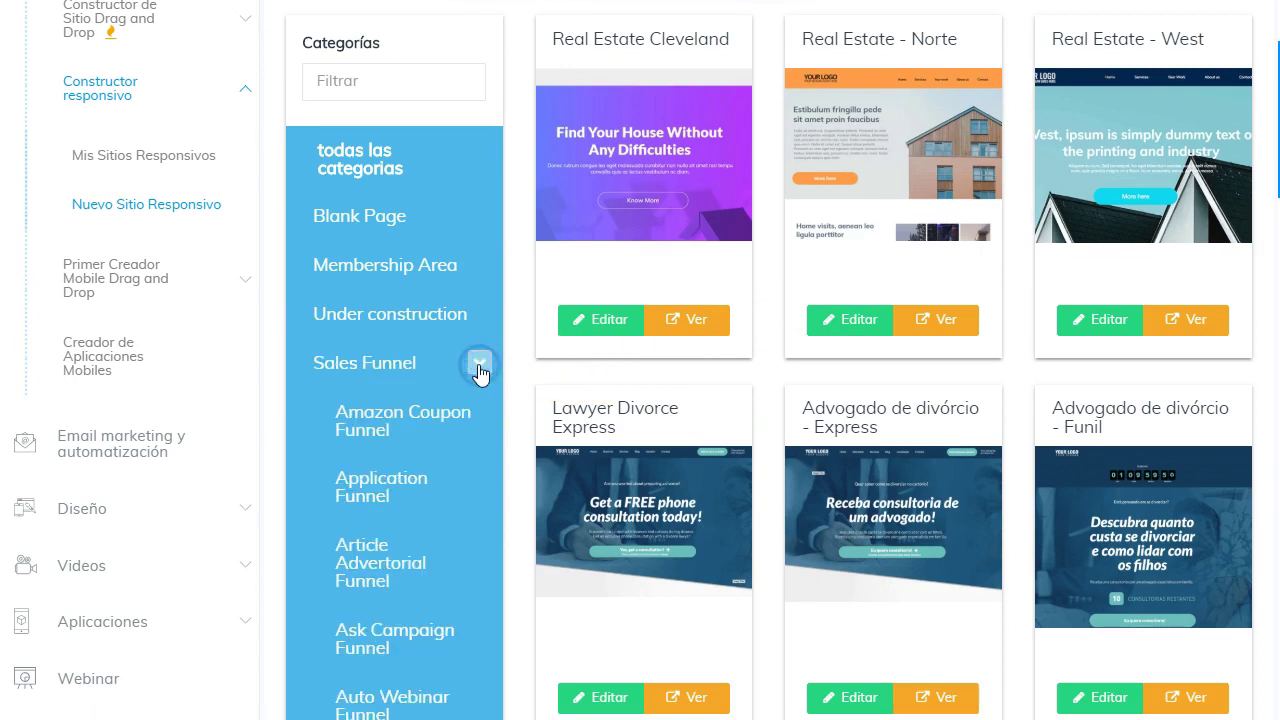
scroll(346, 371, "down", 2)
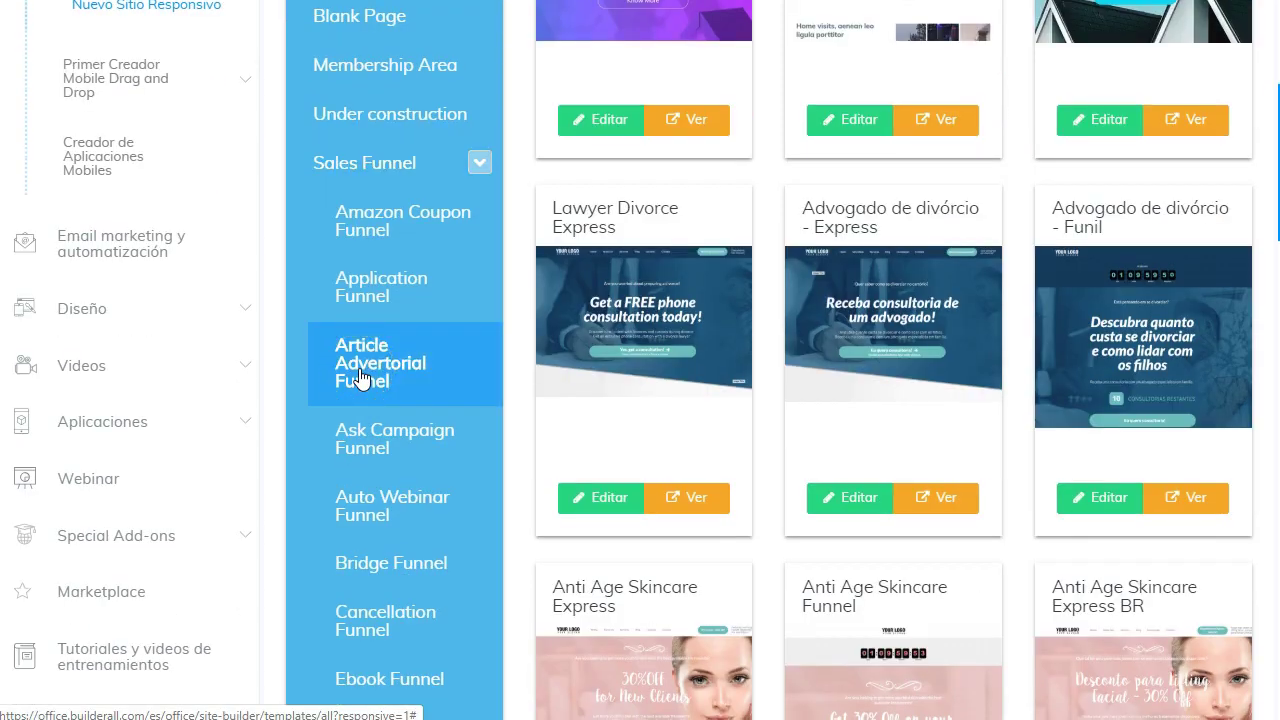
left_click(460, 316)
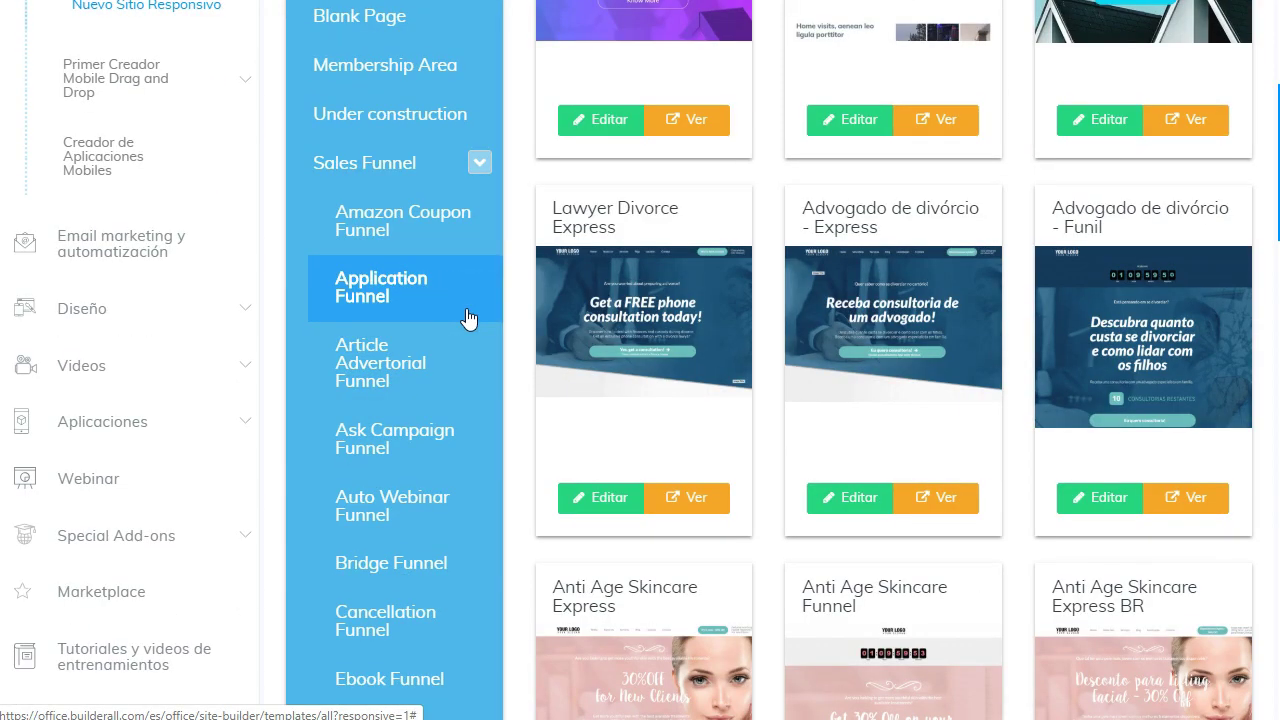
scroll(466, 317, "down", 1)
scroll(466, 317, "down", 1)
left_click(407, 355)
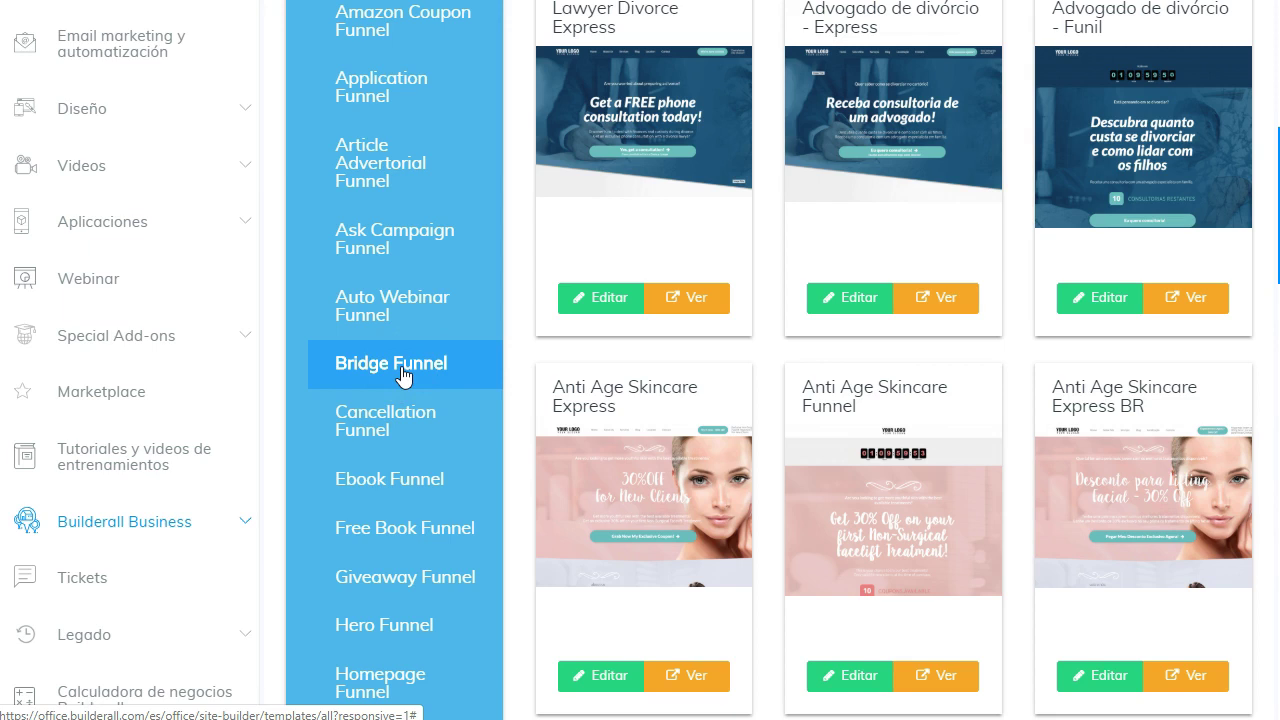
left_click(401, 366)
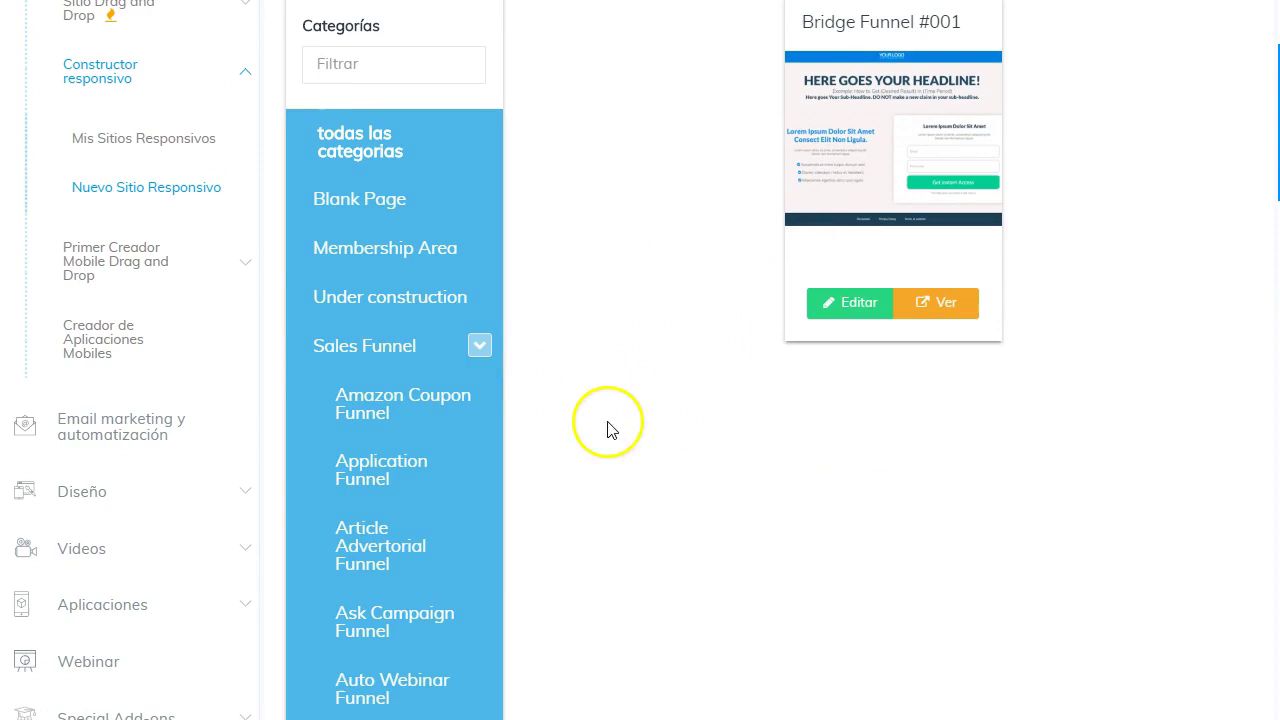
scroll(640, 440, "up", 1)
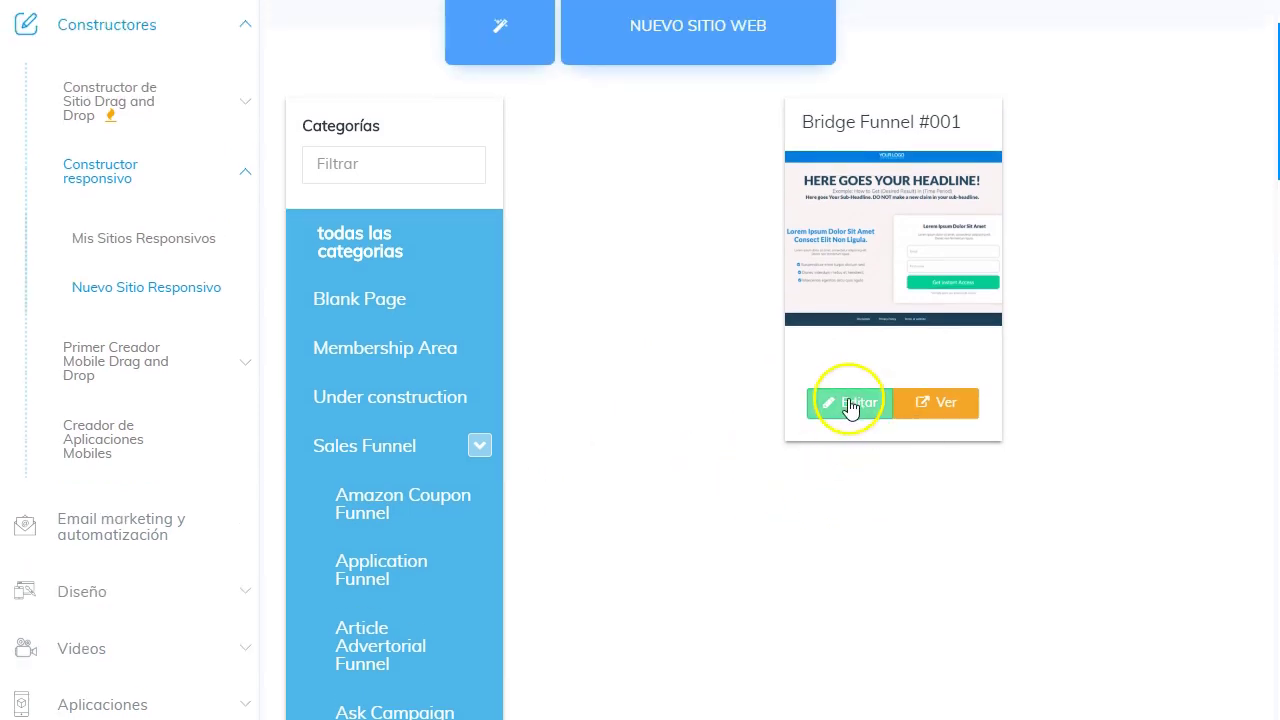
Open Bridge Funnel #001 in the Site Builder editor and skip the welcome tour.
left_click(849, 404)
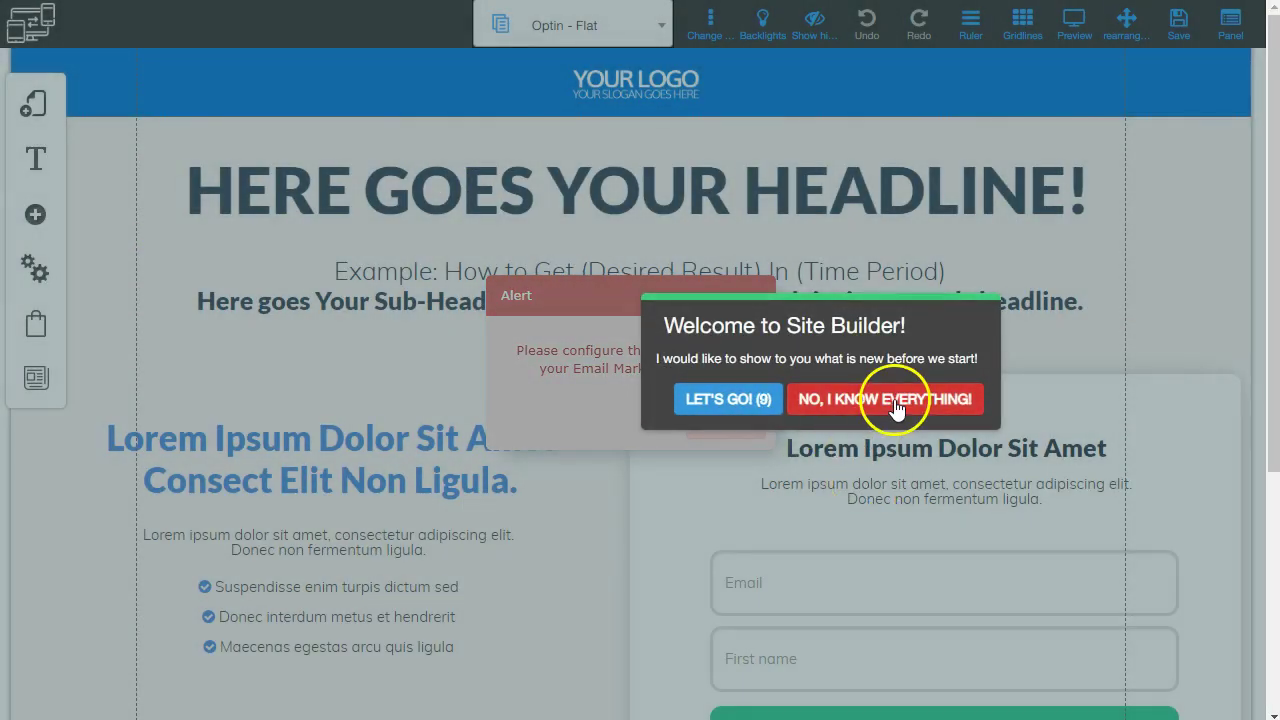
left_click(897, 405)
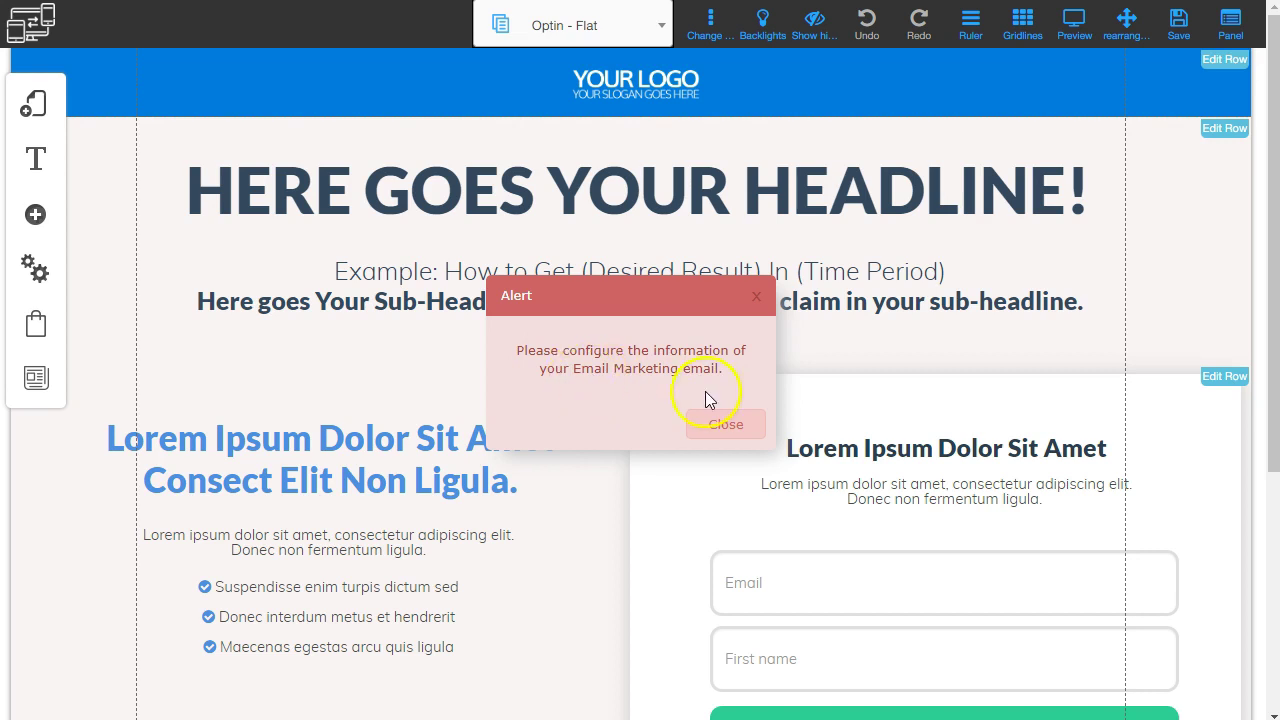
Dismiss the email-marketing alert and look over the Optin - Flat page.
left_click(727, 427)
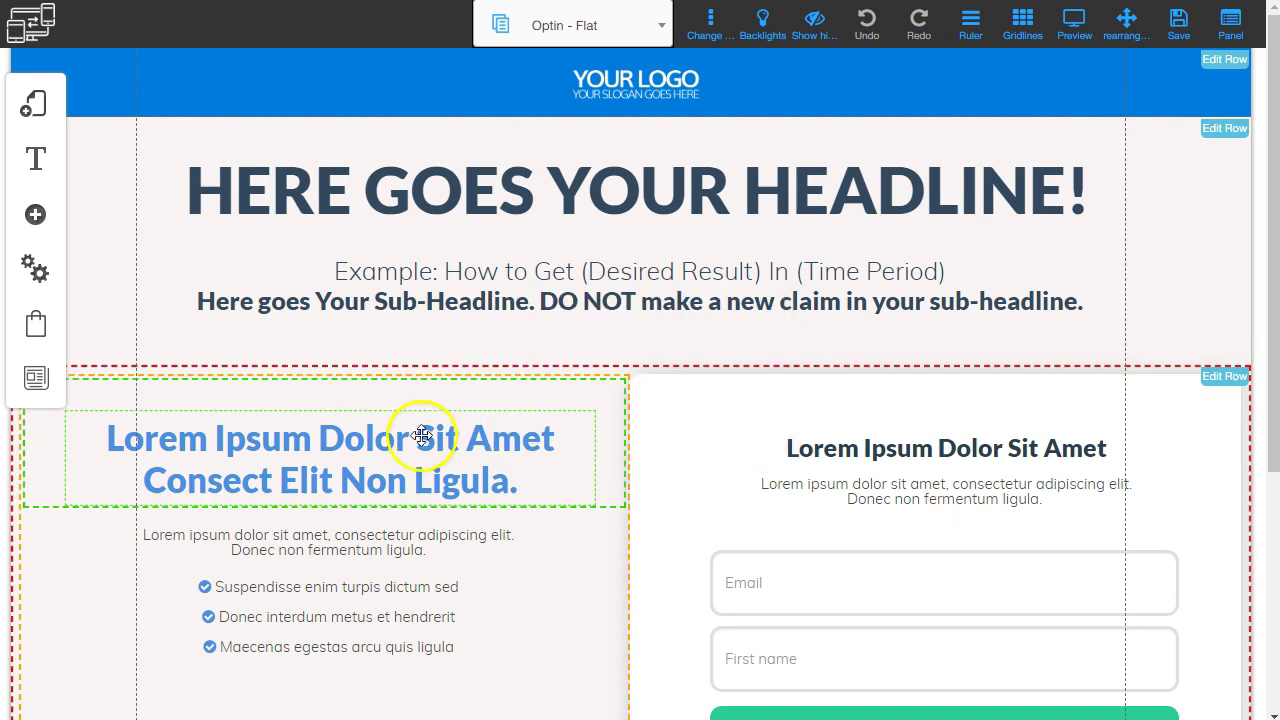
scroll(415, 440, "down", 1)
scroll(640, 150, "up", 1)
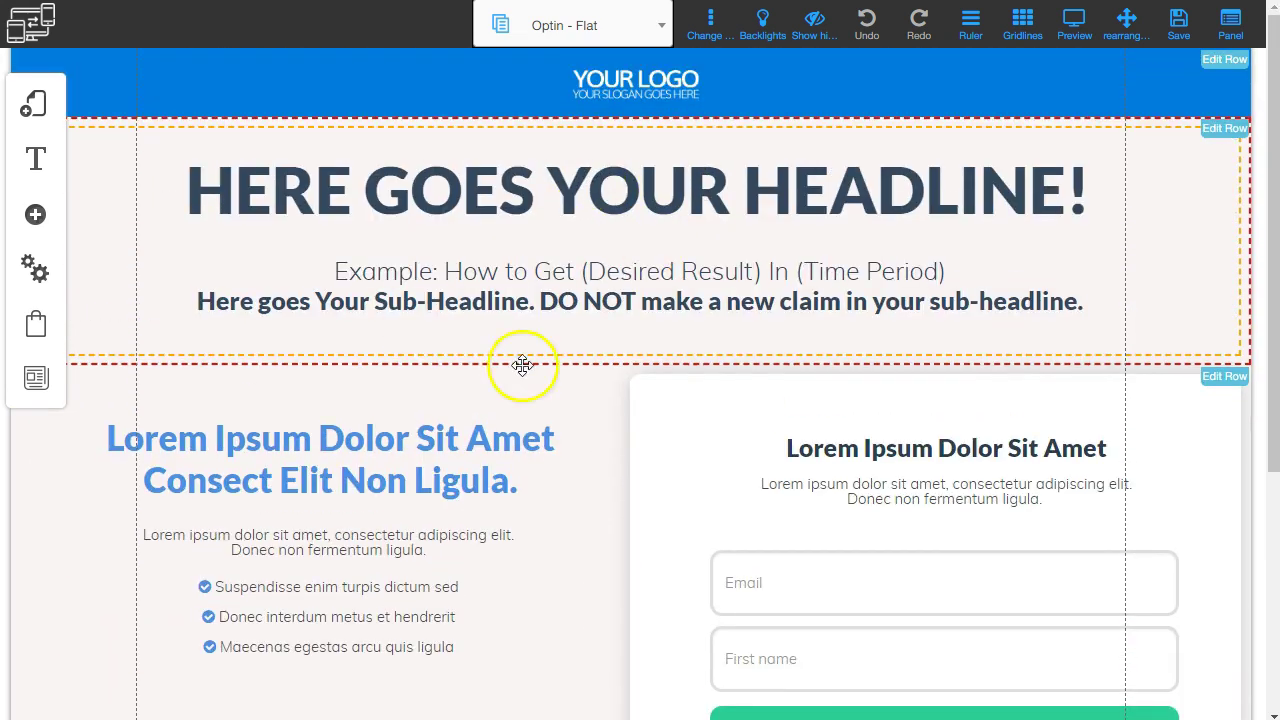
scroll(522, 365, "down", 3)
scroll(554, 503, "up", 3)
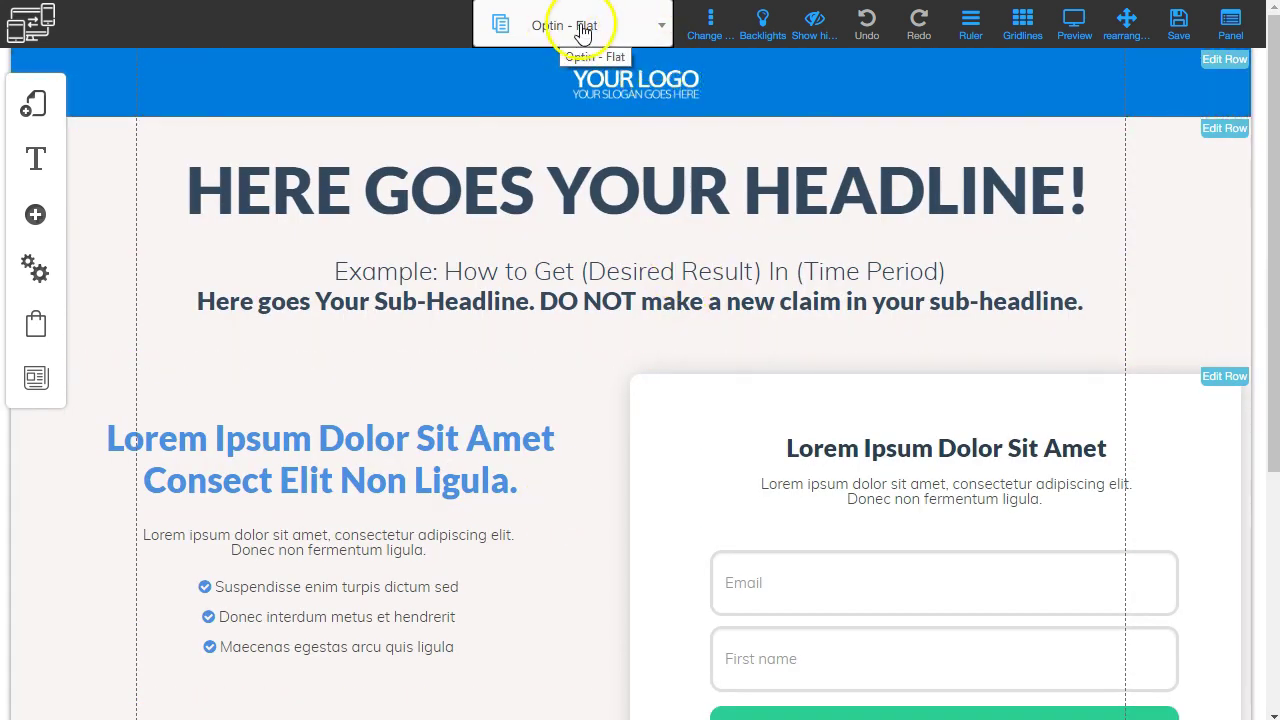
Review the funnel's page list and reselect the Optin - Flat page.
left_click(658, 27)
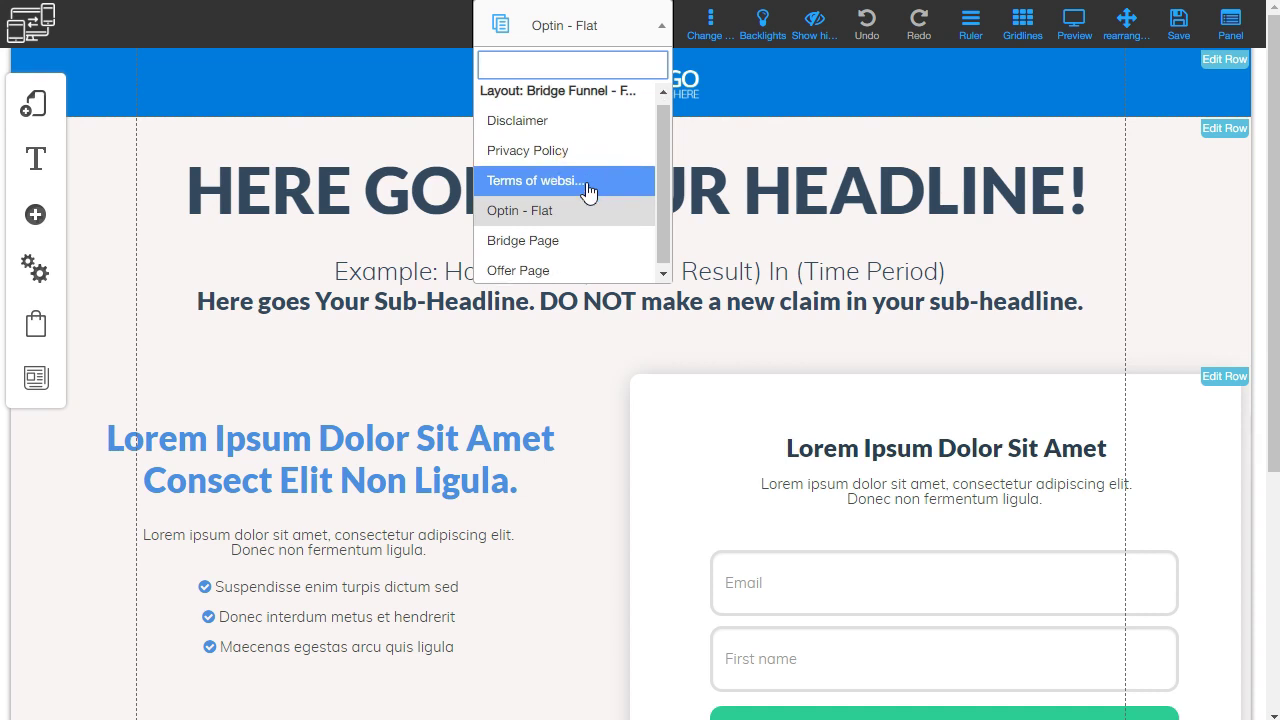
scroll(570, 215, "down", 1)
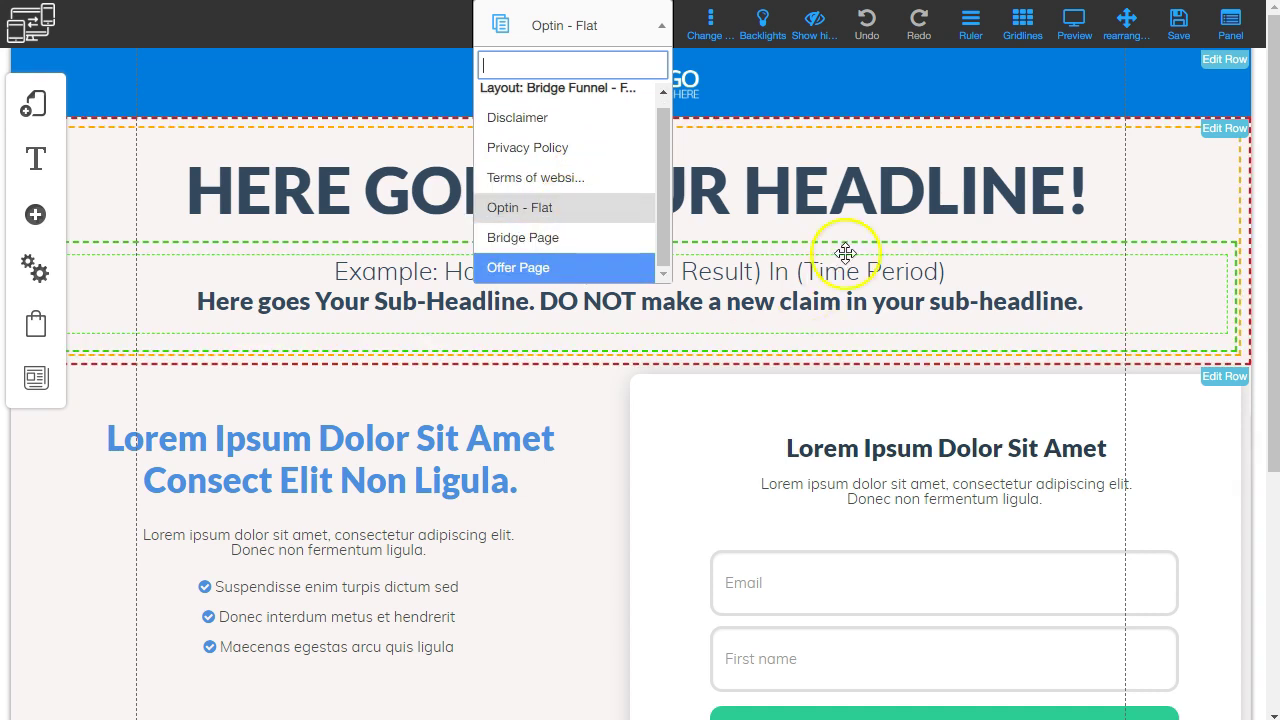
left_click(556, 271)
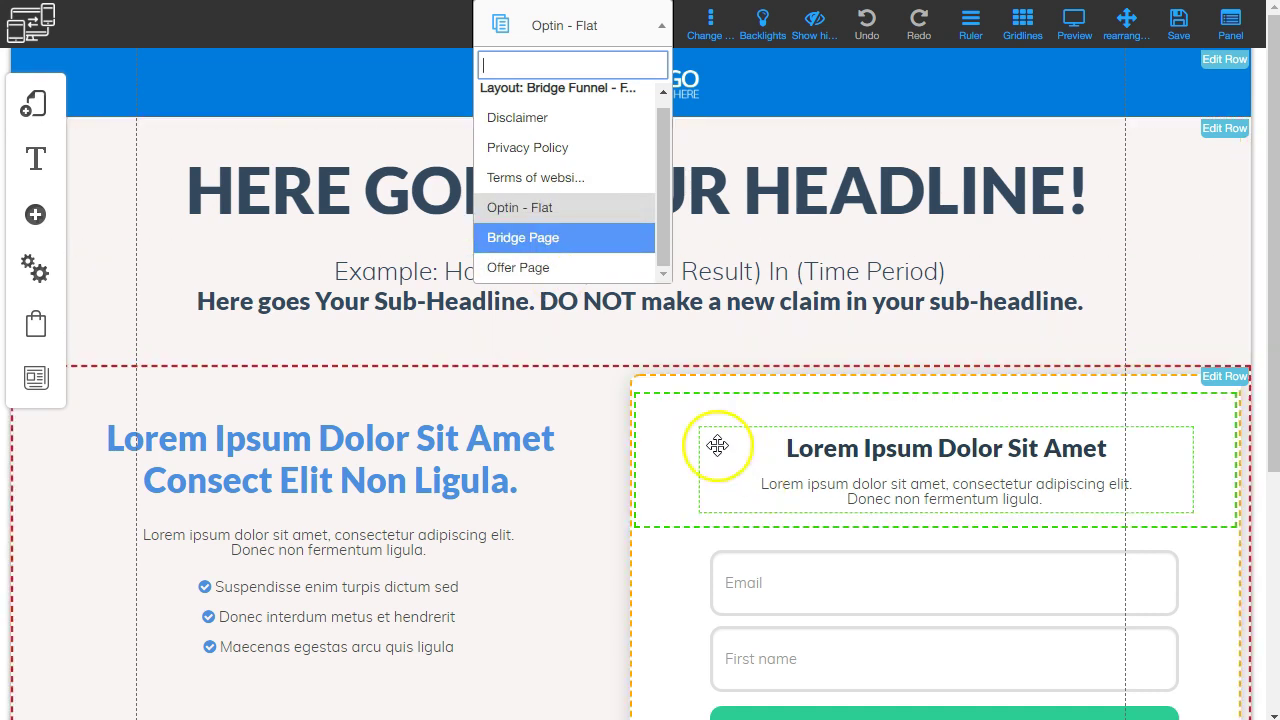
left_click(556, 266)
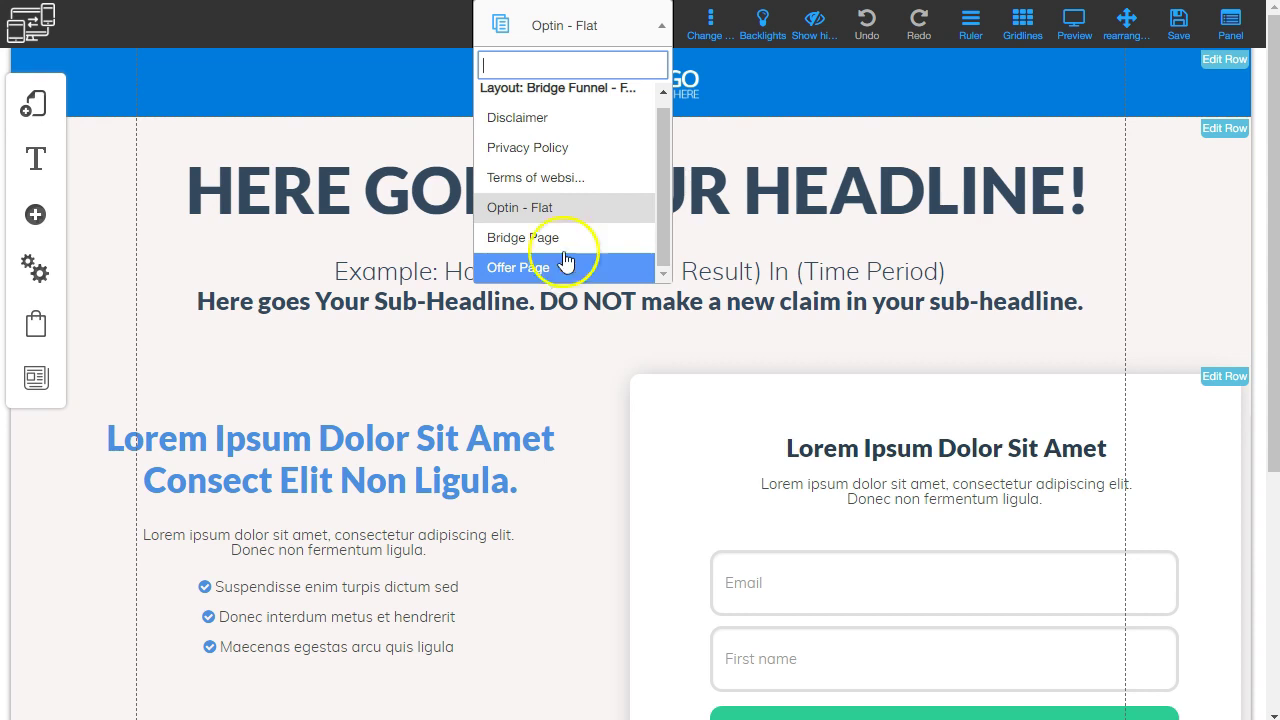
left_click(596, 212)
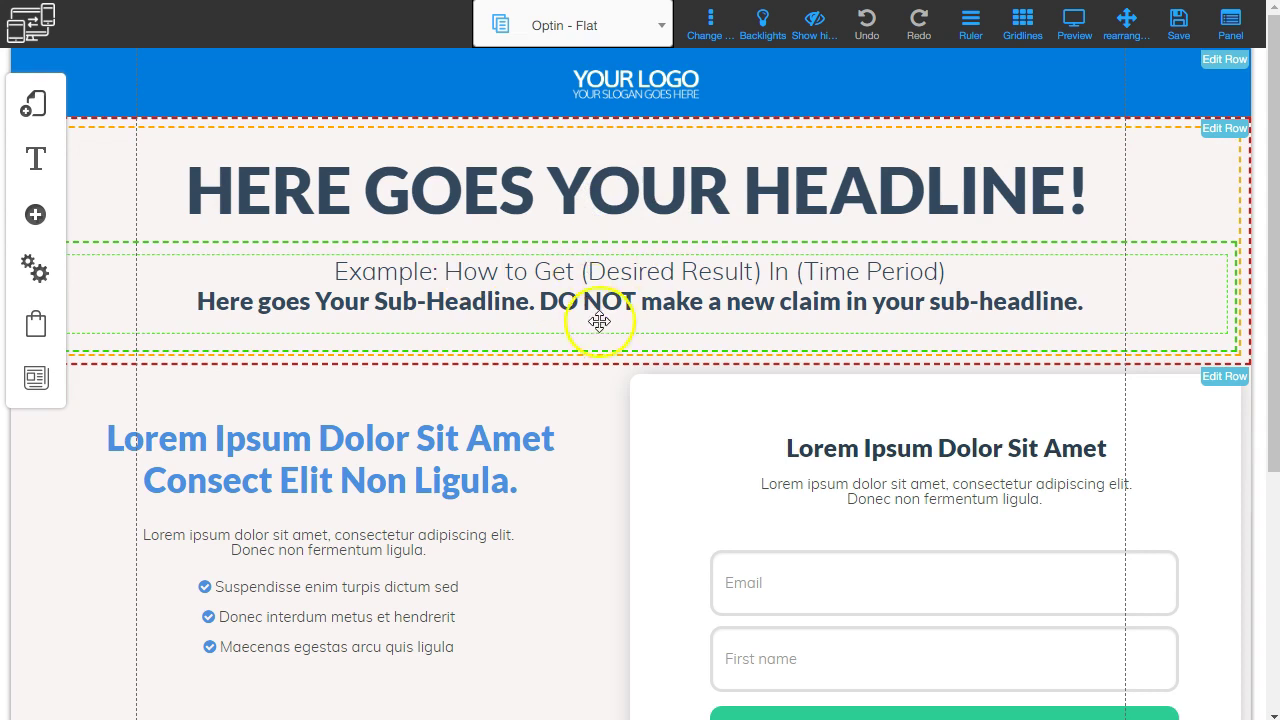
Delete the heading in the optin page's left column.
scroll(443, 314, "down", 2)
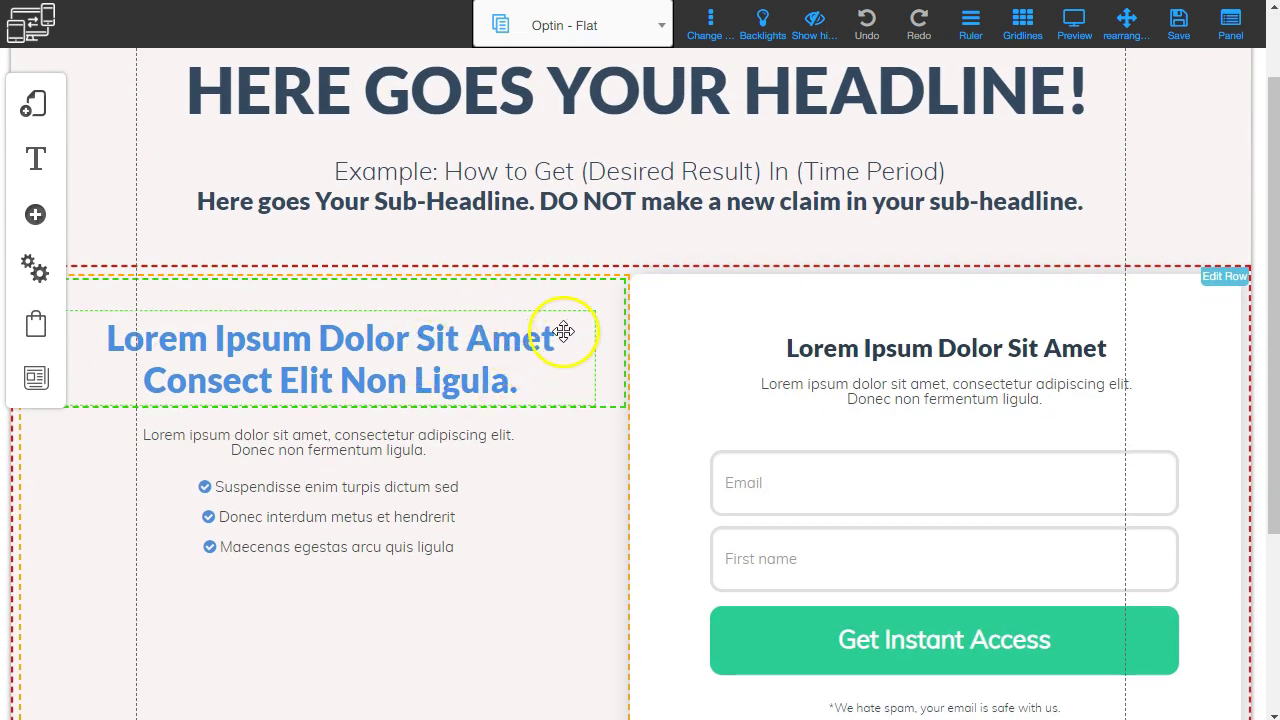
left_click(599, 282)
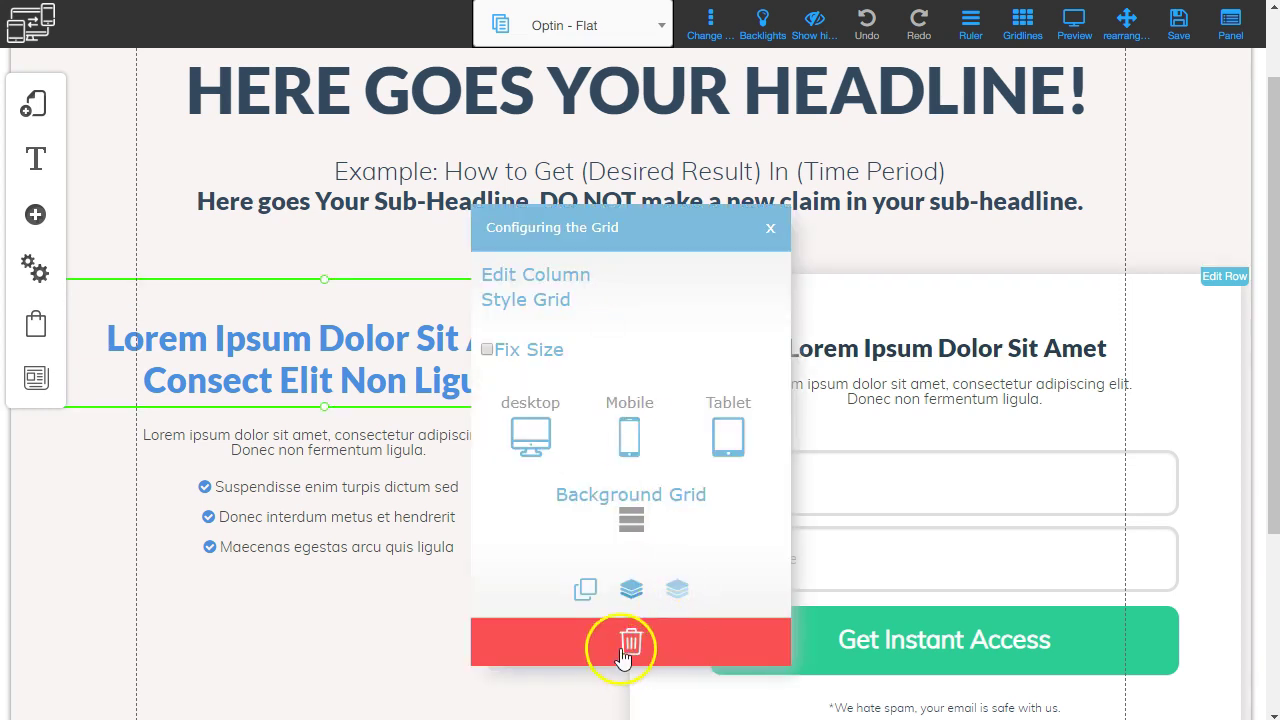
left_click(630, 645)
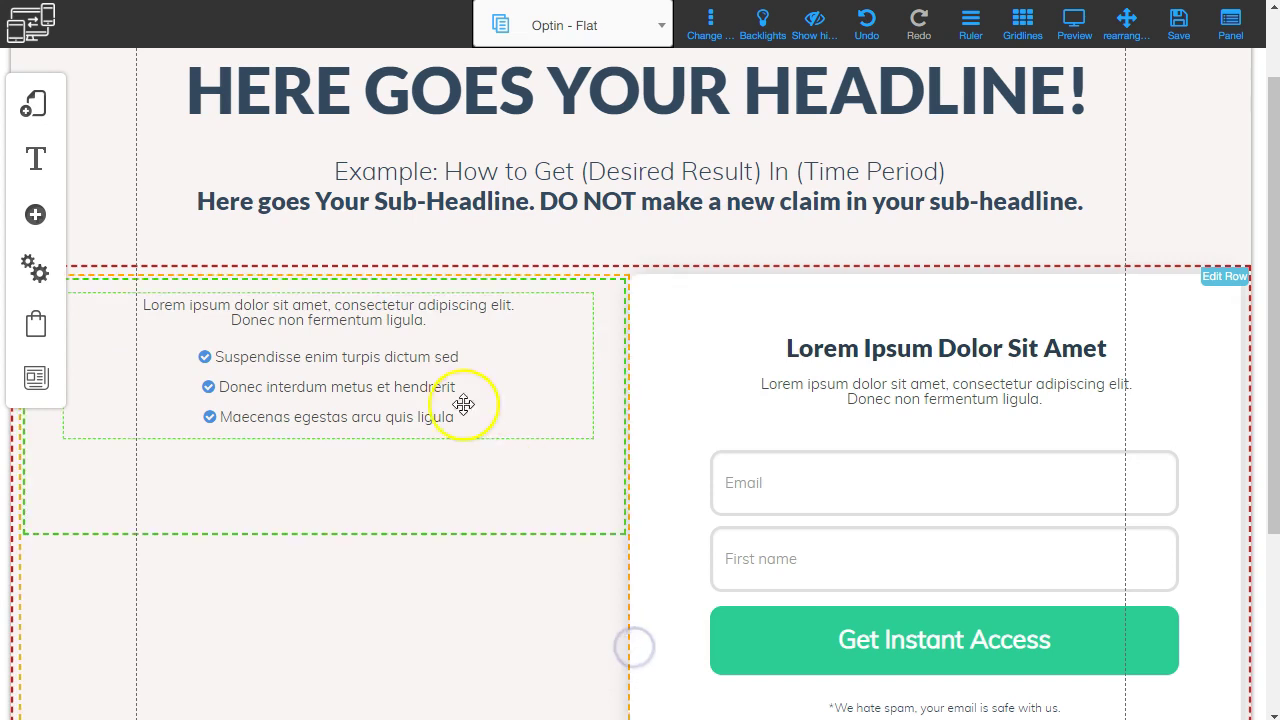
Remove the left-column text block through its Text settings panel.
left_click(357, 322)
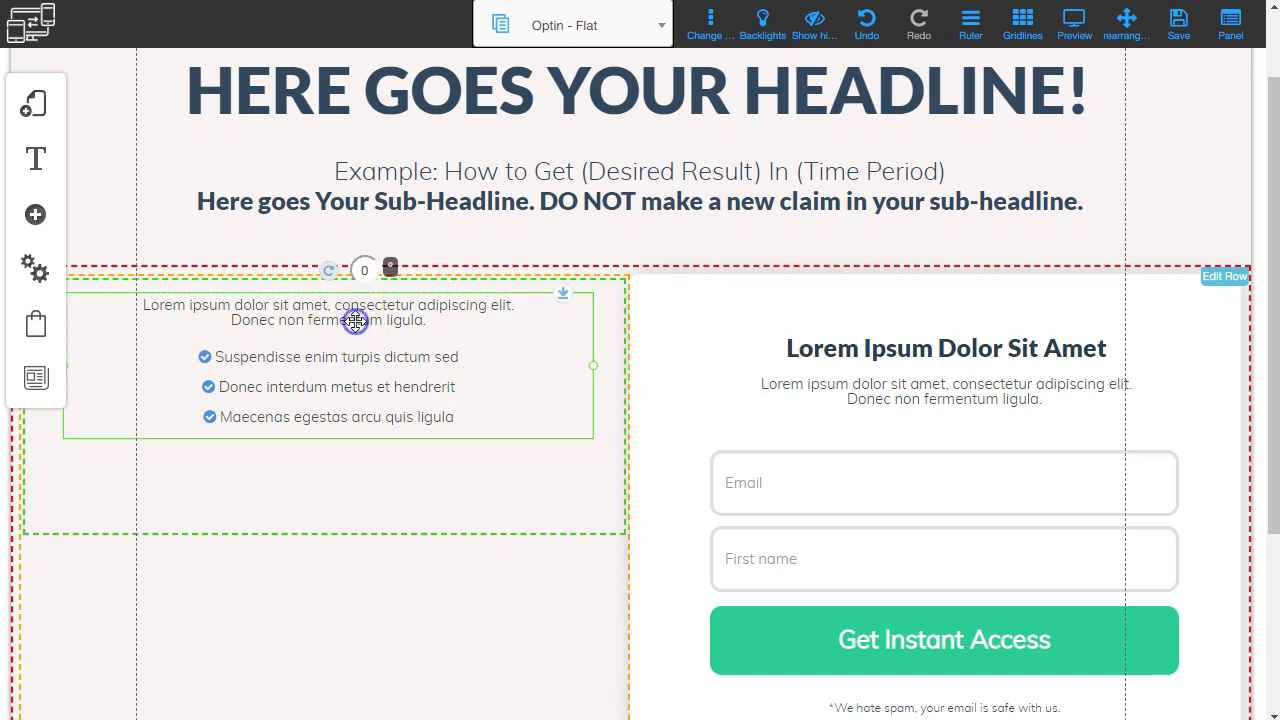
left_click(592, 346)
left_click(387, 357)
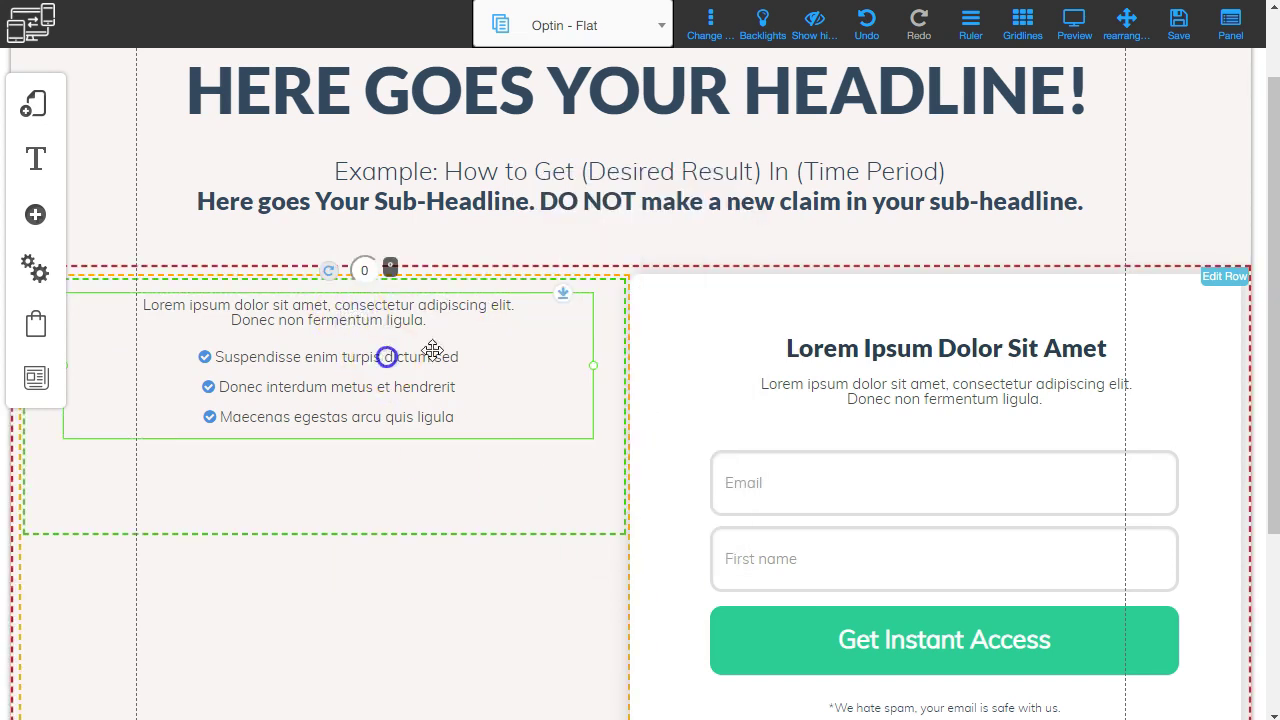
left_click(512, 320)
left_click(481, 331)
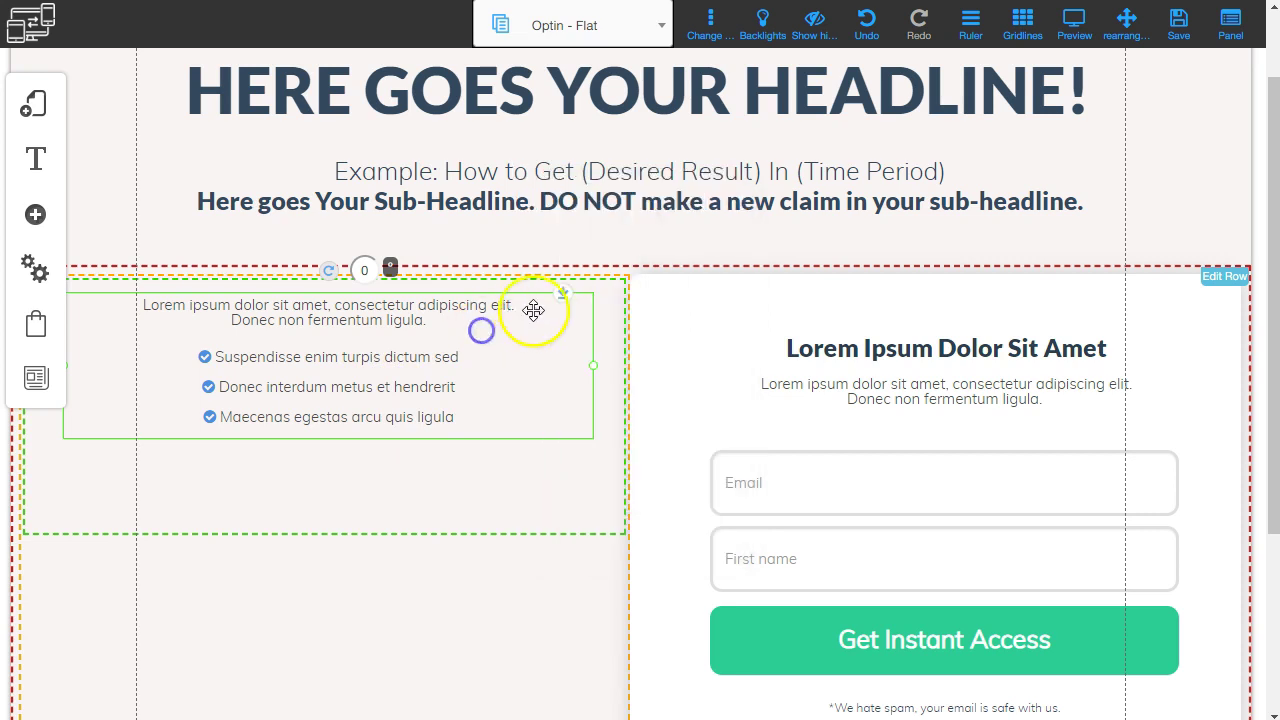
left_click(593, 325)
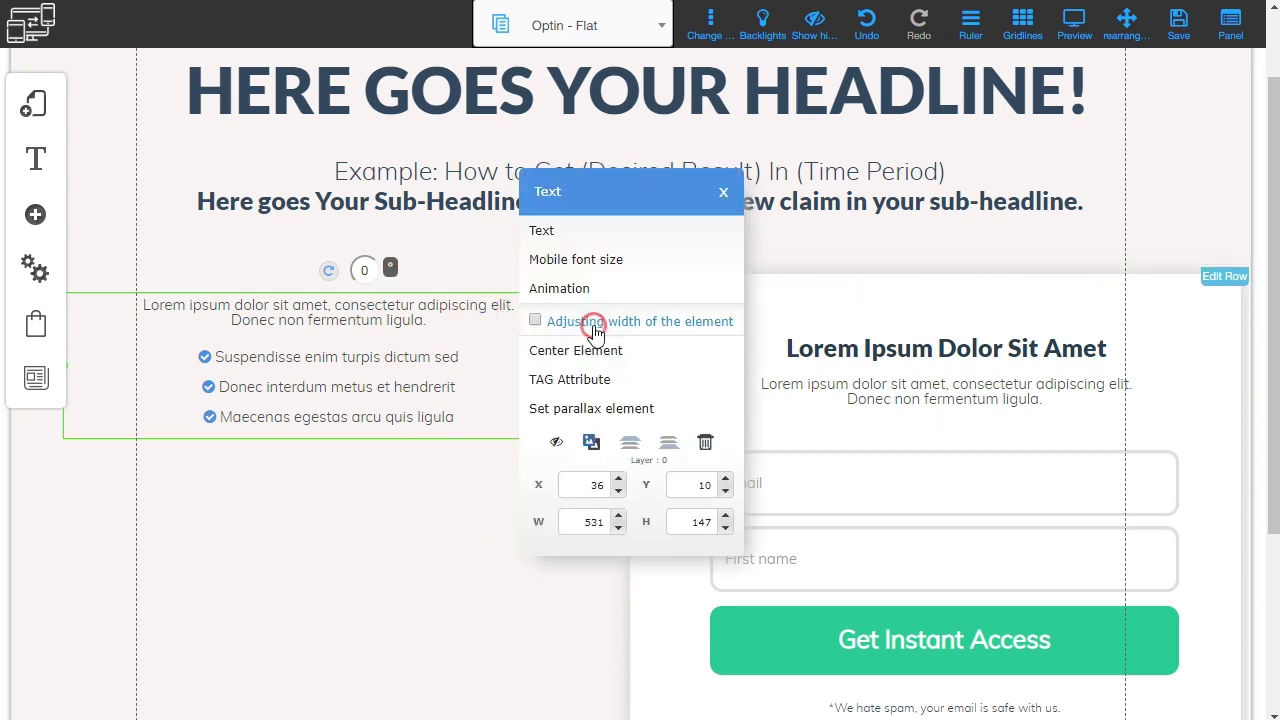
left_click(705, 446)
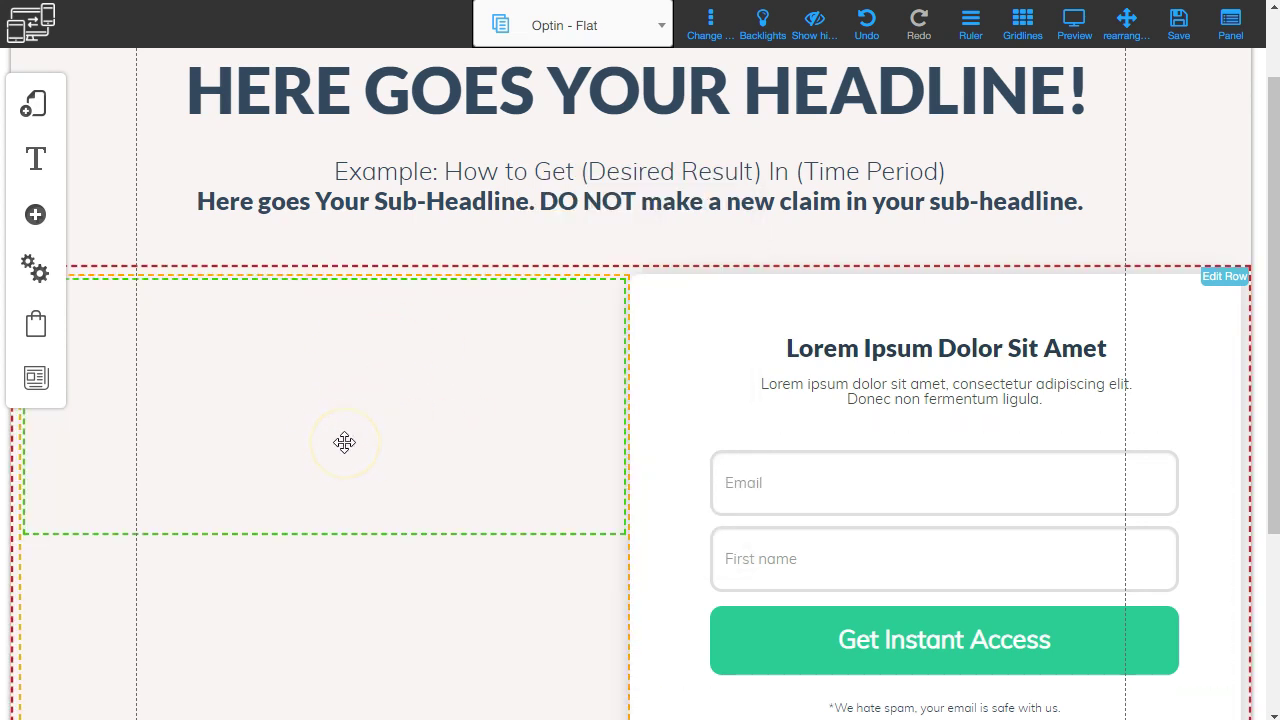
left_click(582, 101)
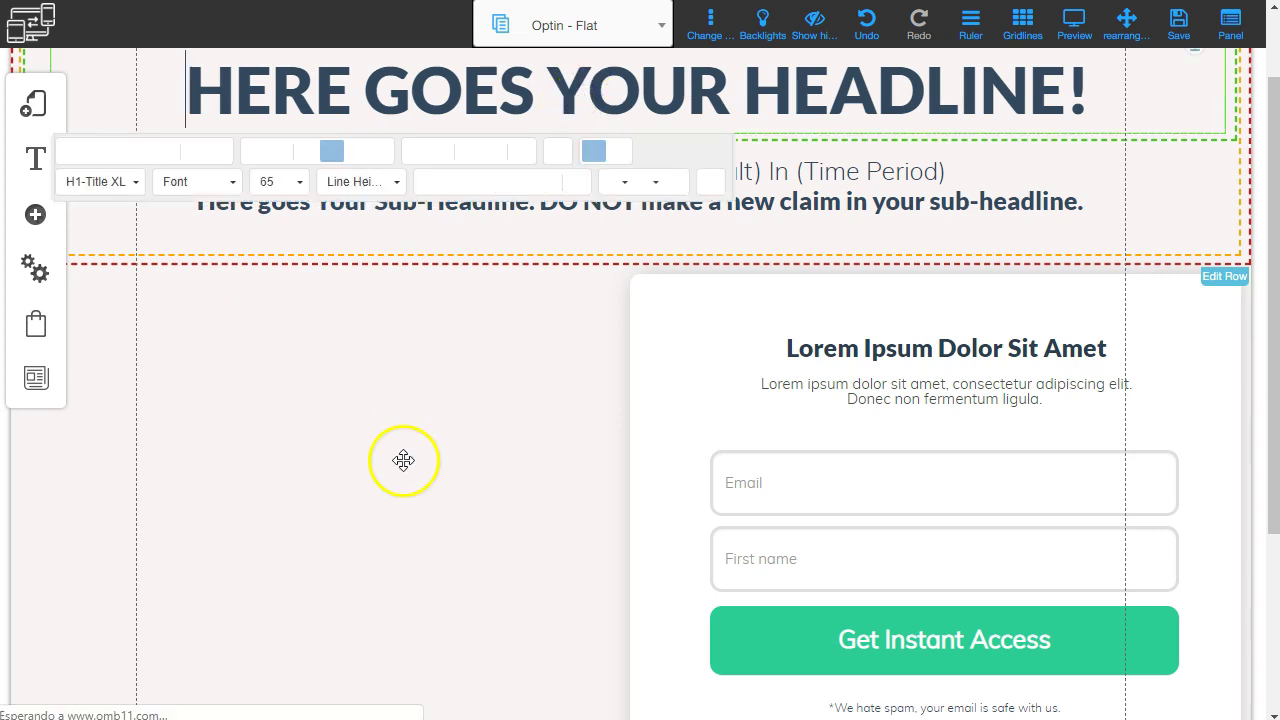
left_click(707, 237)
scroll(564, 318, "up", 2)
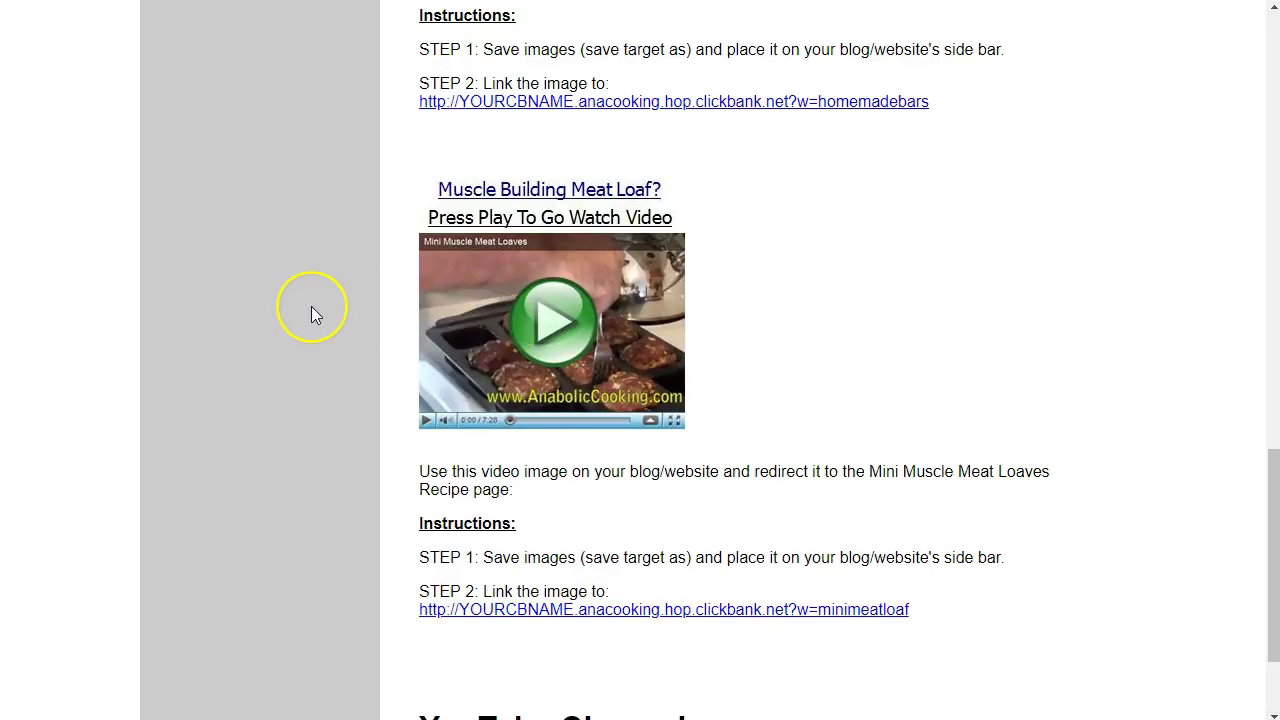
Bring the Anabolic Cooking - Muscle Building Cookbook listing into view in the marketplace results.
scroll(311, 306, "up", 15)
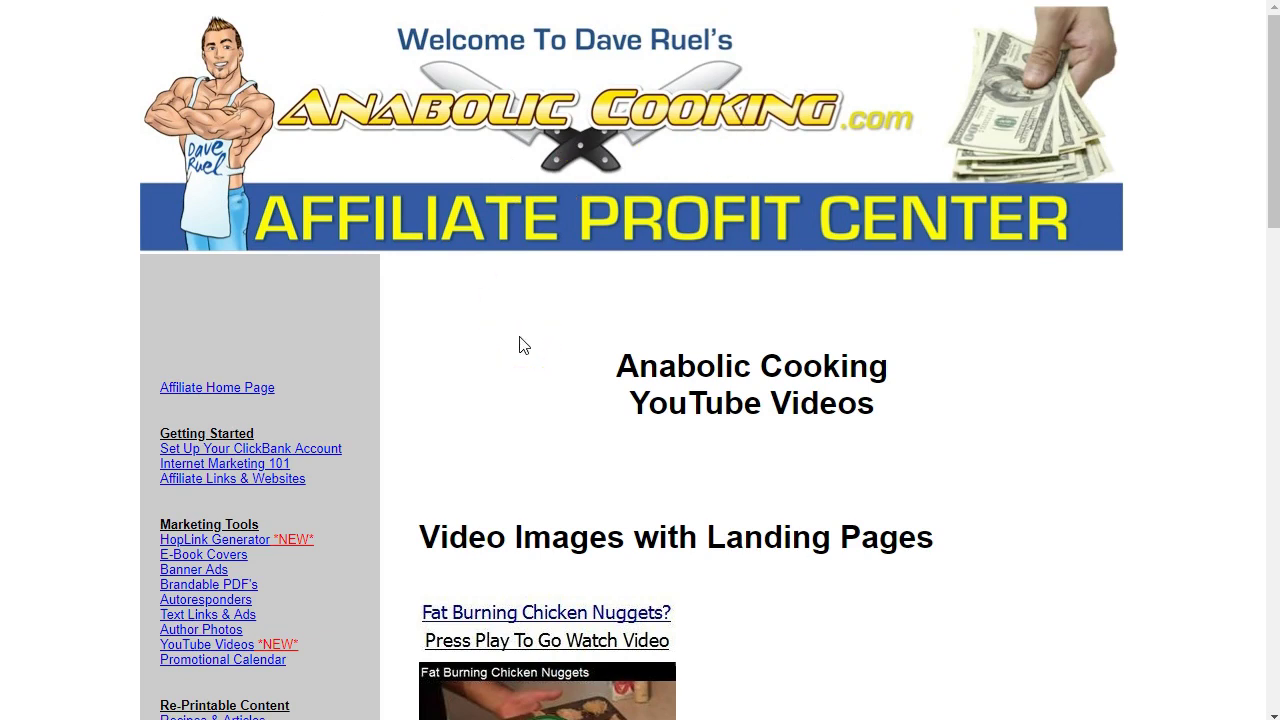
Go from the YouTube Videos page to Marketing Tools > E-Book Covers.
scroll(449, 296, "down", 1)
scroll(449, 296, "down", 1)
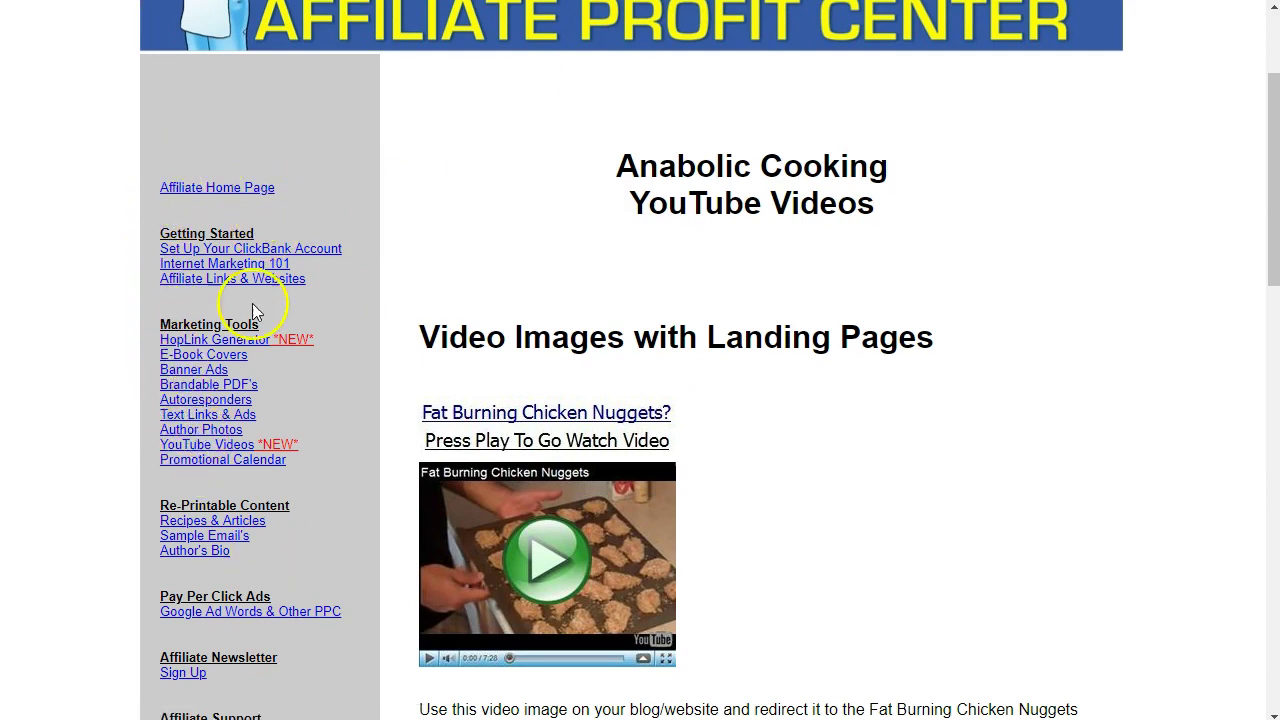
scroll(365, 290, "up", 2)
scroll(365, 292, "down", 3)
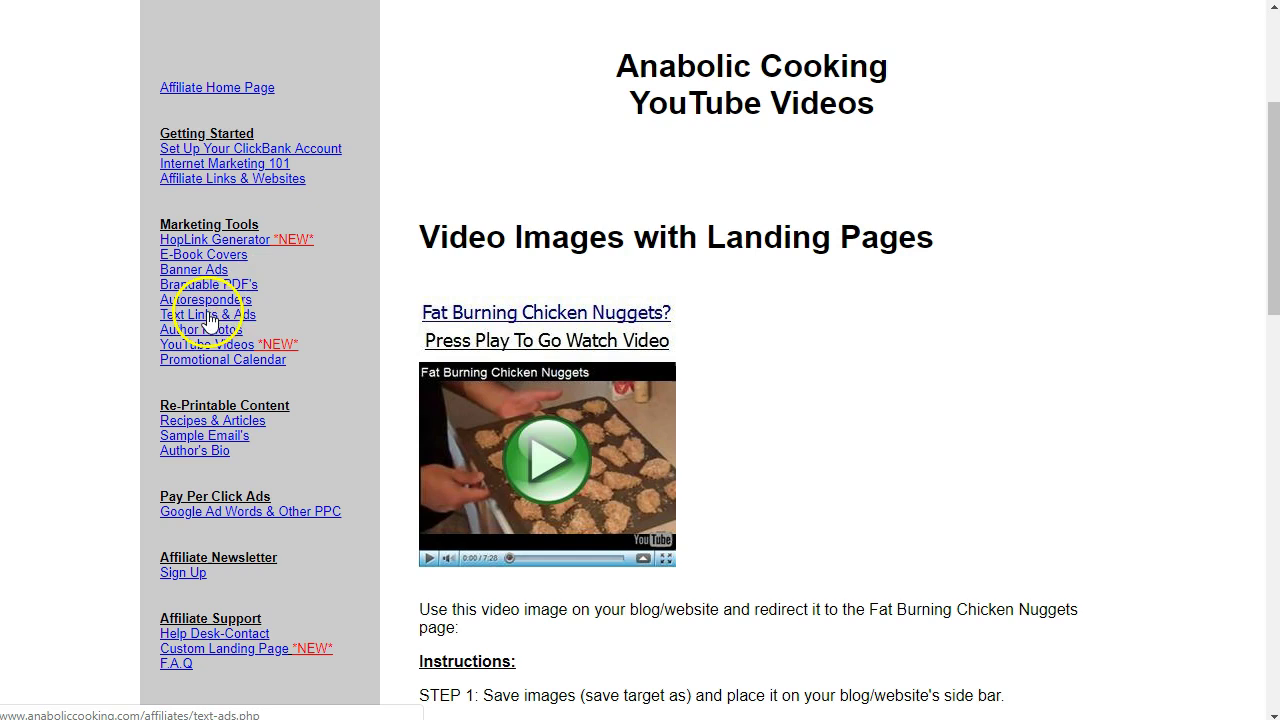
left_click(236, 256)
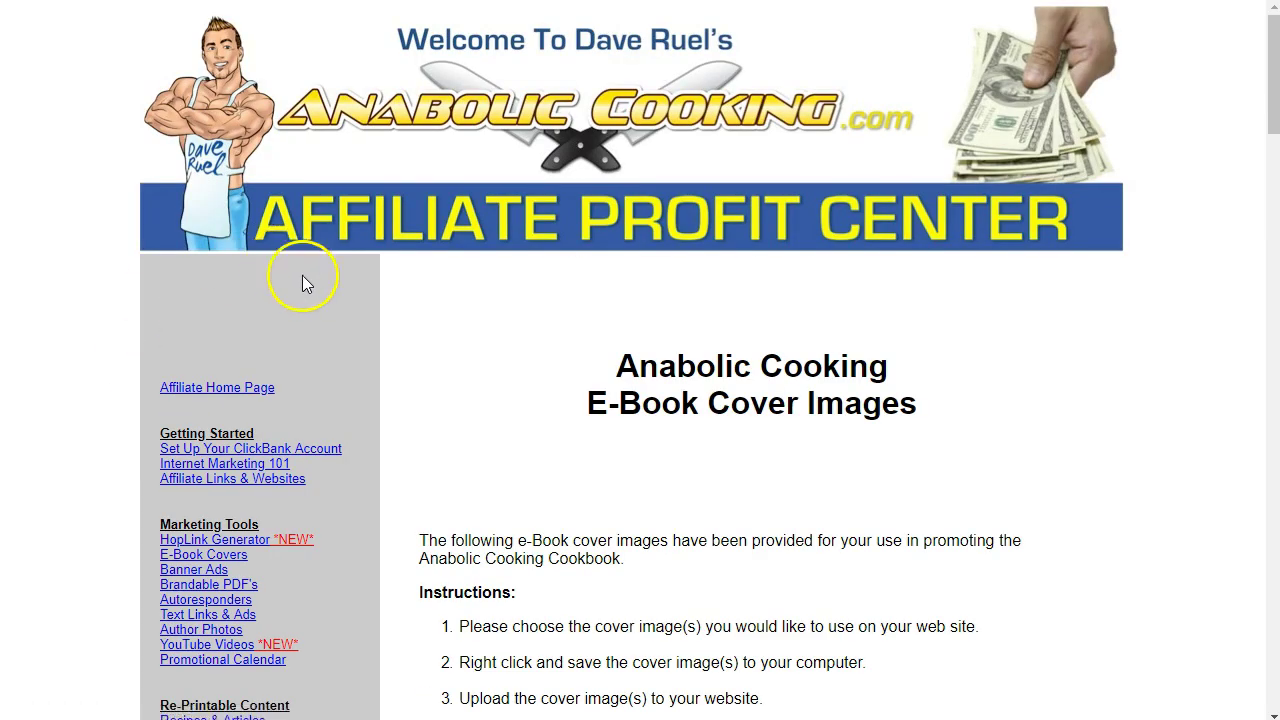
Scroll past the instructions to the spiral-bound 10 Most Anabolicious Recipes cover.
scroll(696, 414, "down", 5)
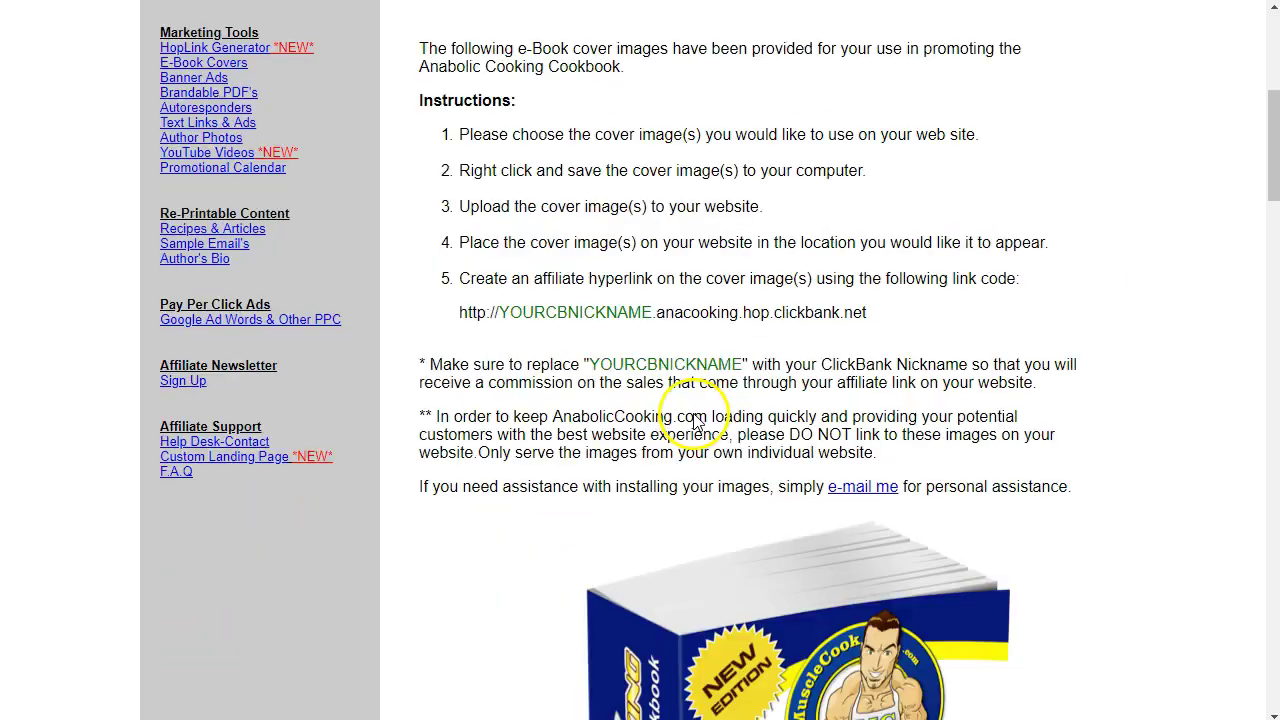
scroll(693, 413, "down", 15)
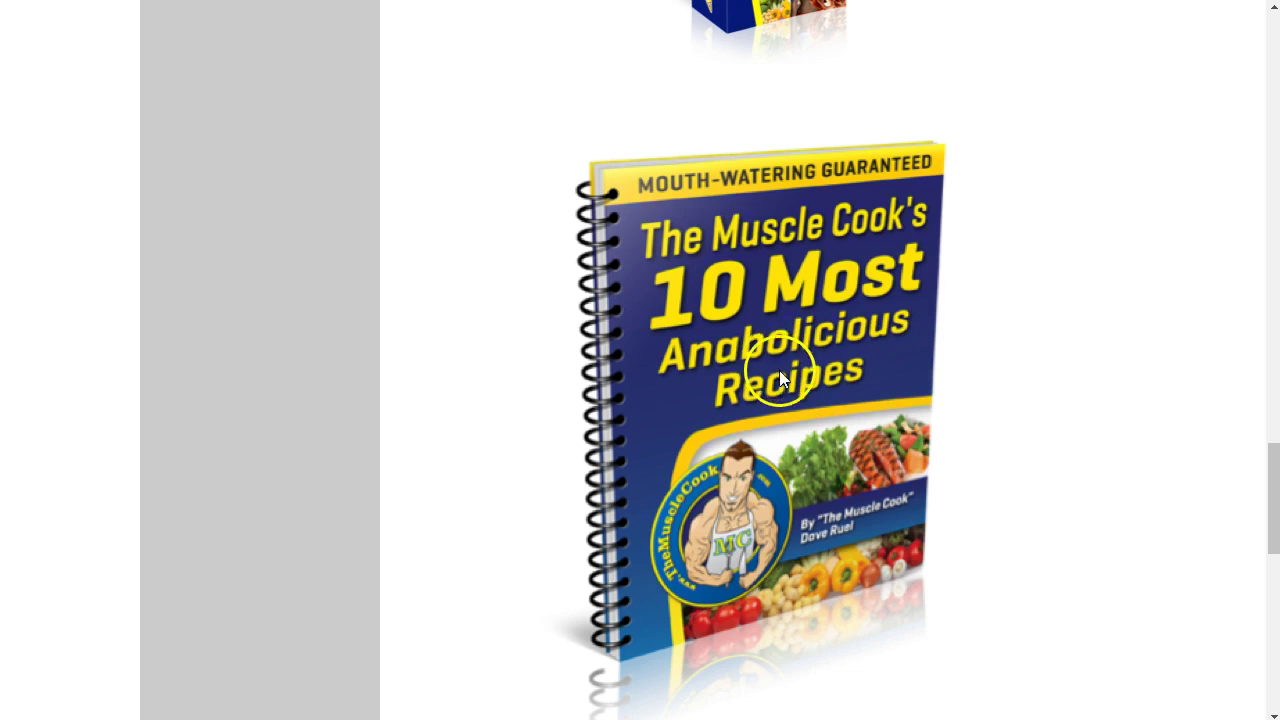
scroll(850, 340, "up", 3)
scroll(849, 343, "down", 3)
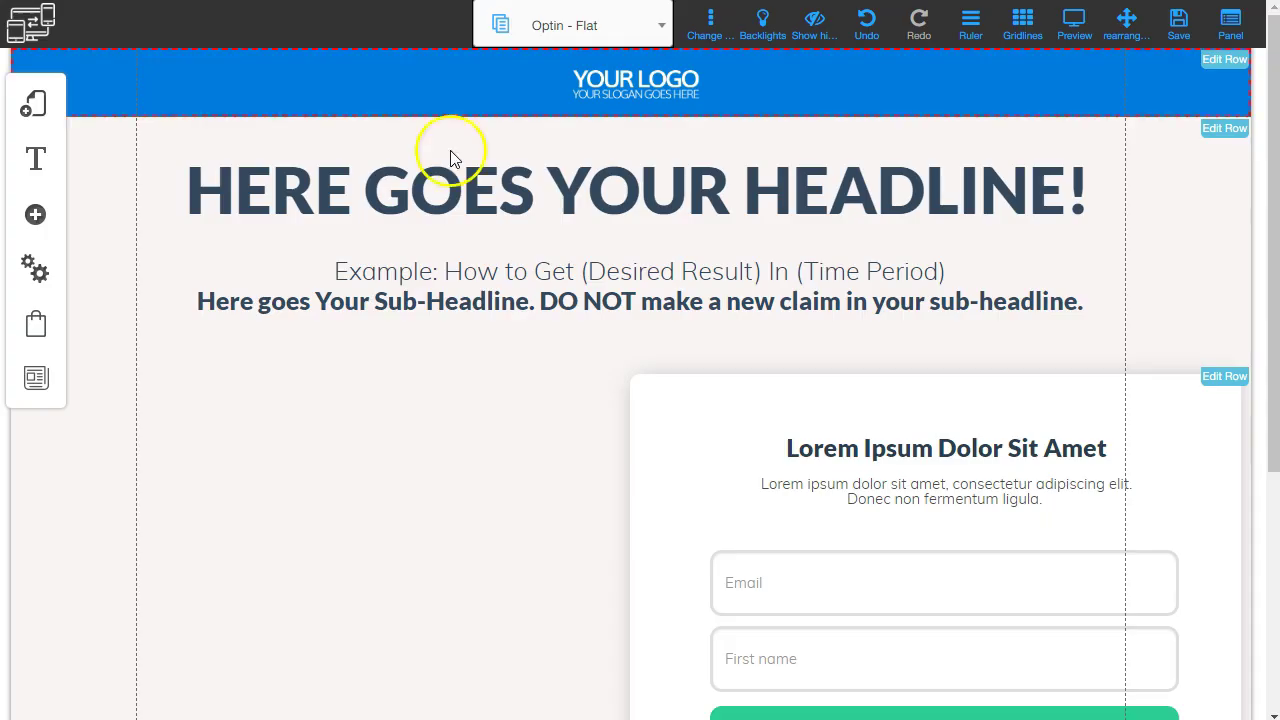
Insert a basic Image element into the empty left-column block and open its image library.
scroll(394, 440, "down", 3)
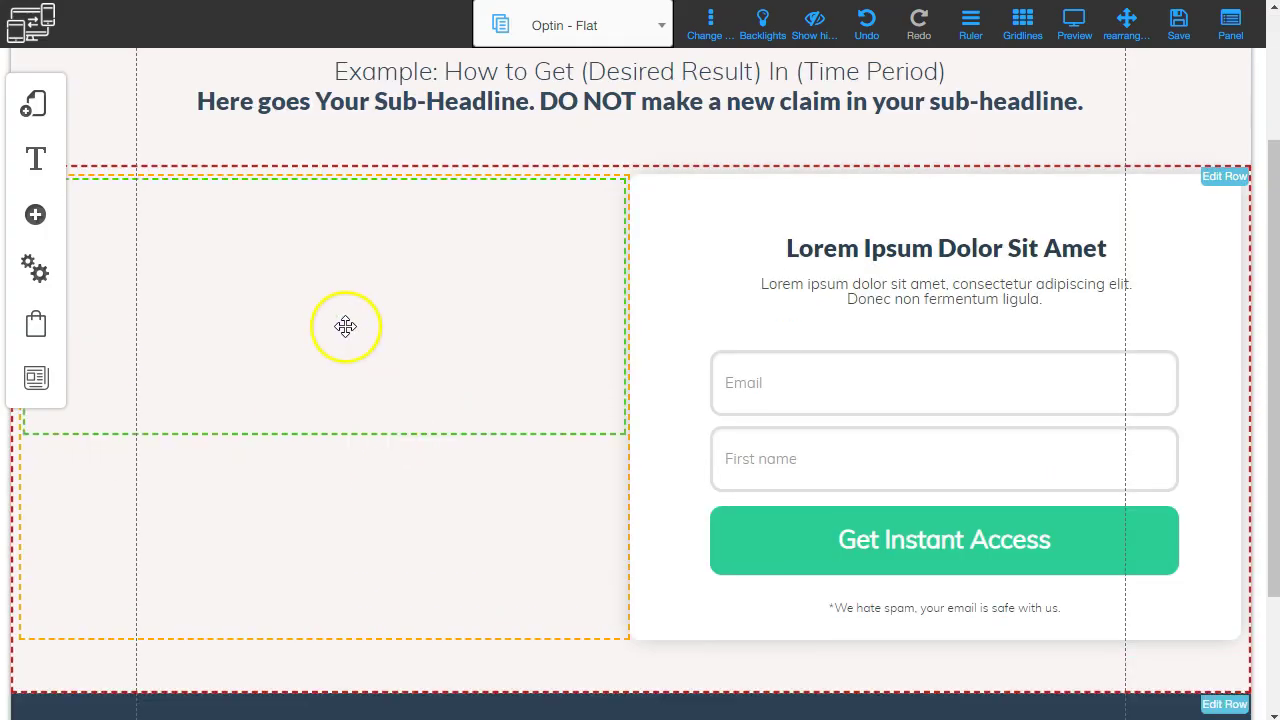
left_click(426, 303)
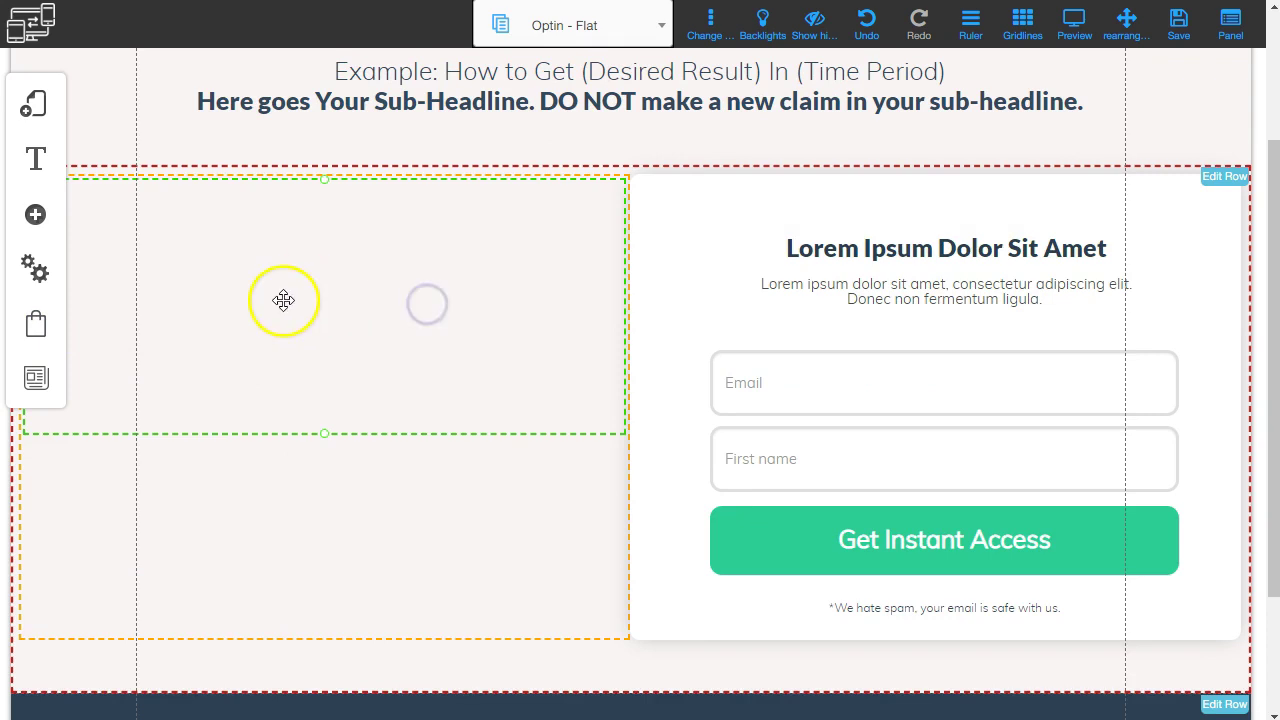
left_click(33, 218)
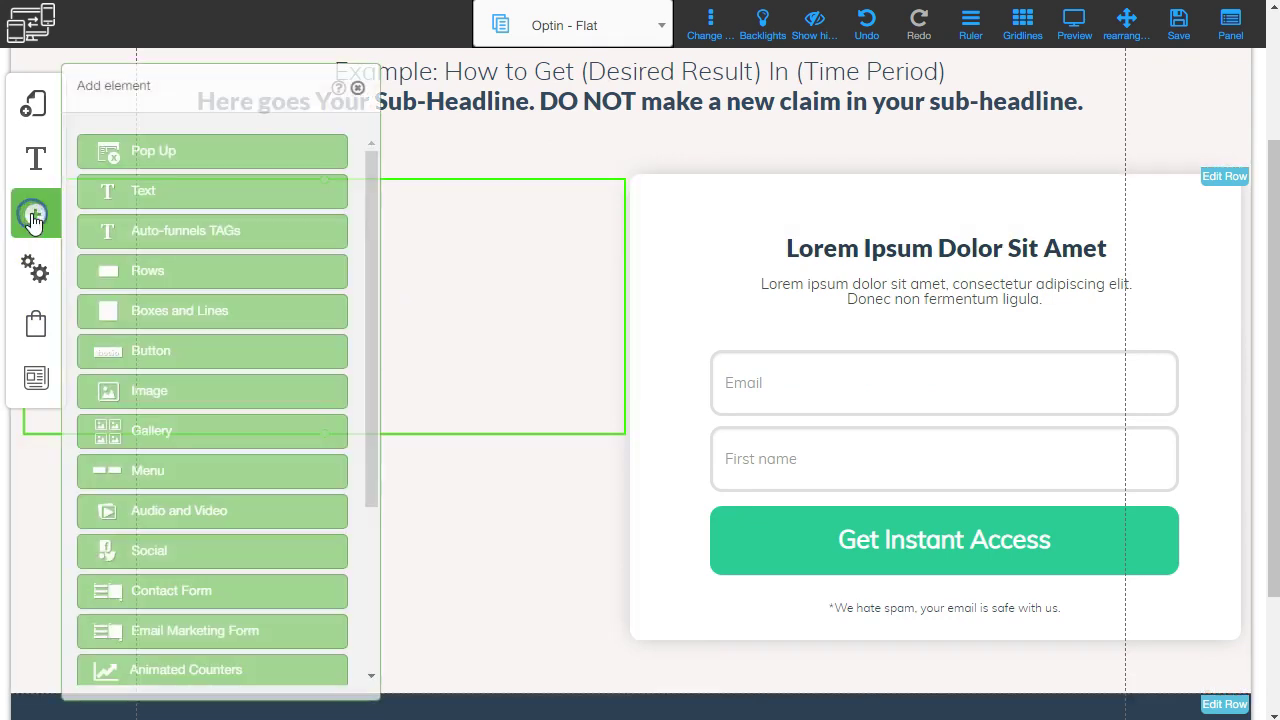
scroll(165, 340, "down", 1)
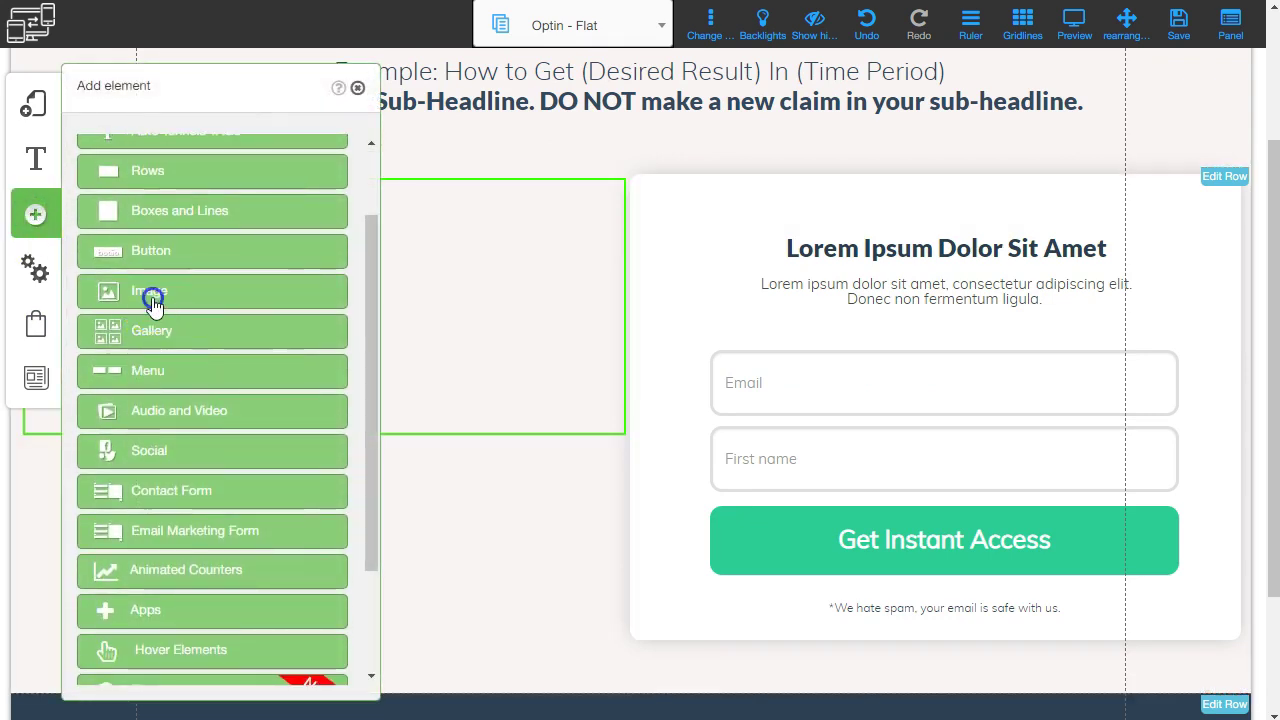
left_click(150, 293)
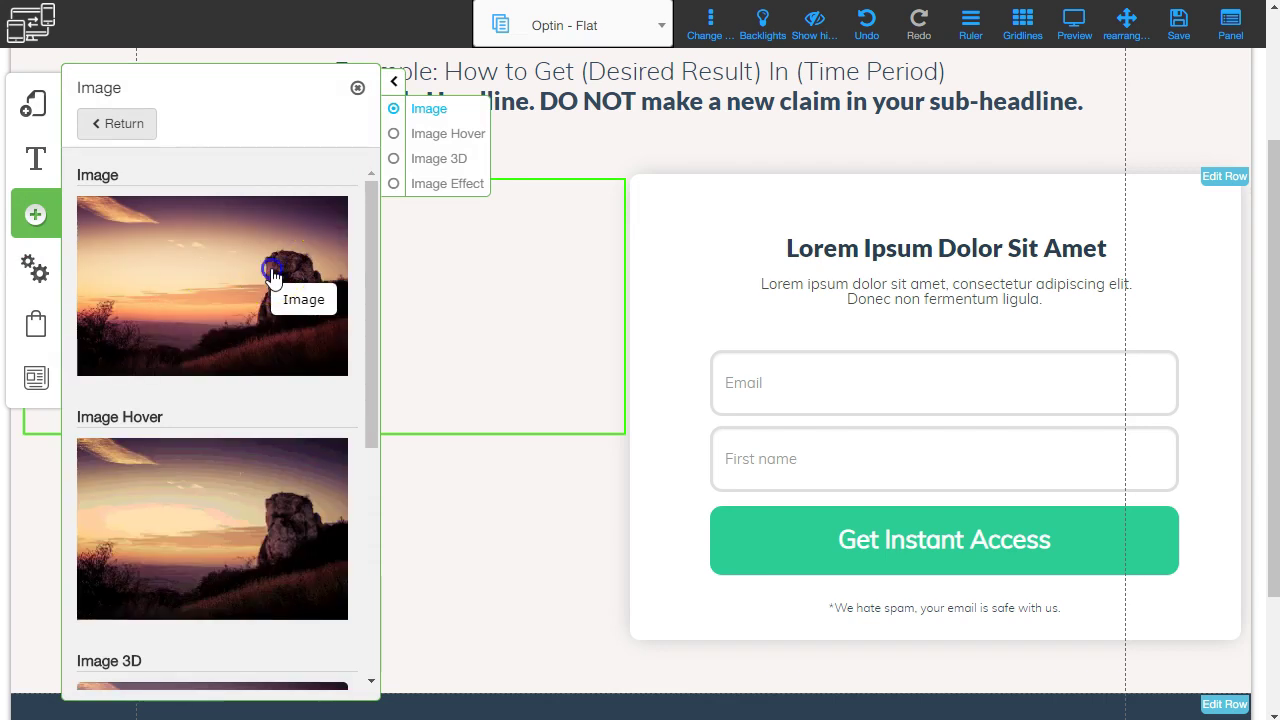
left_click(272, 272)
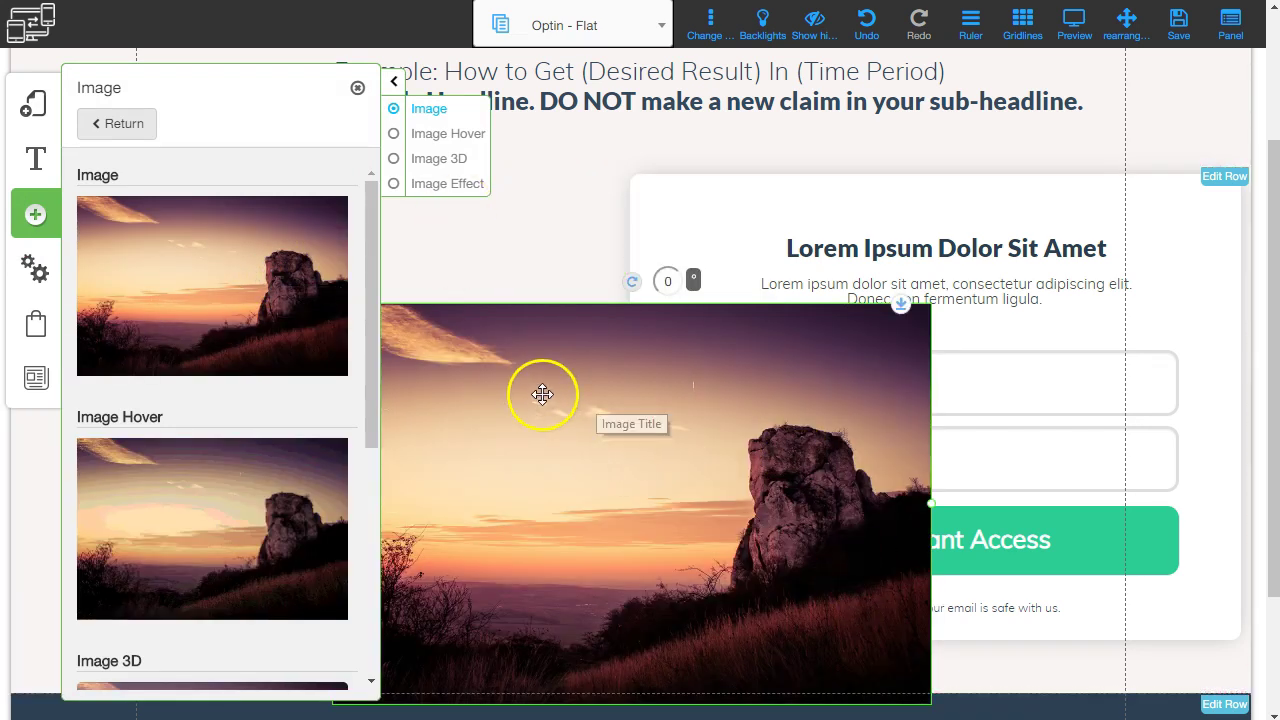
left_click(542, 394)
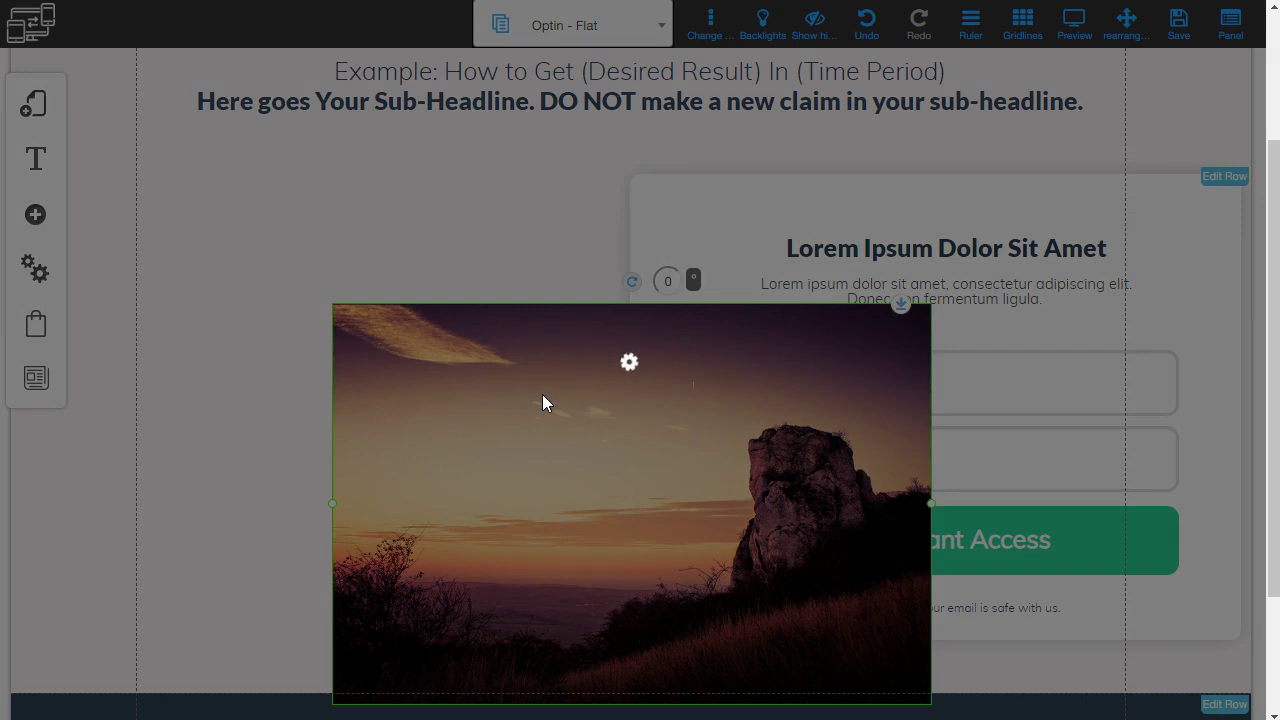
left_click(506, 392)
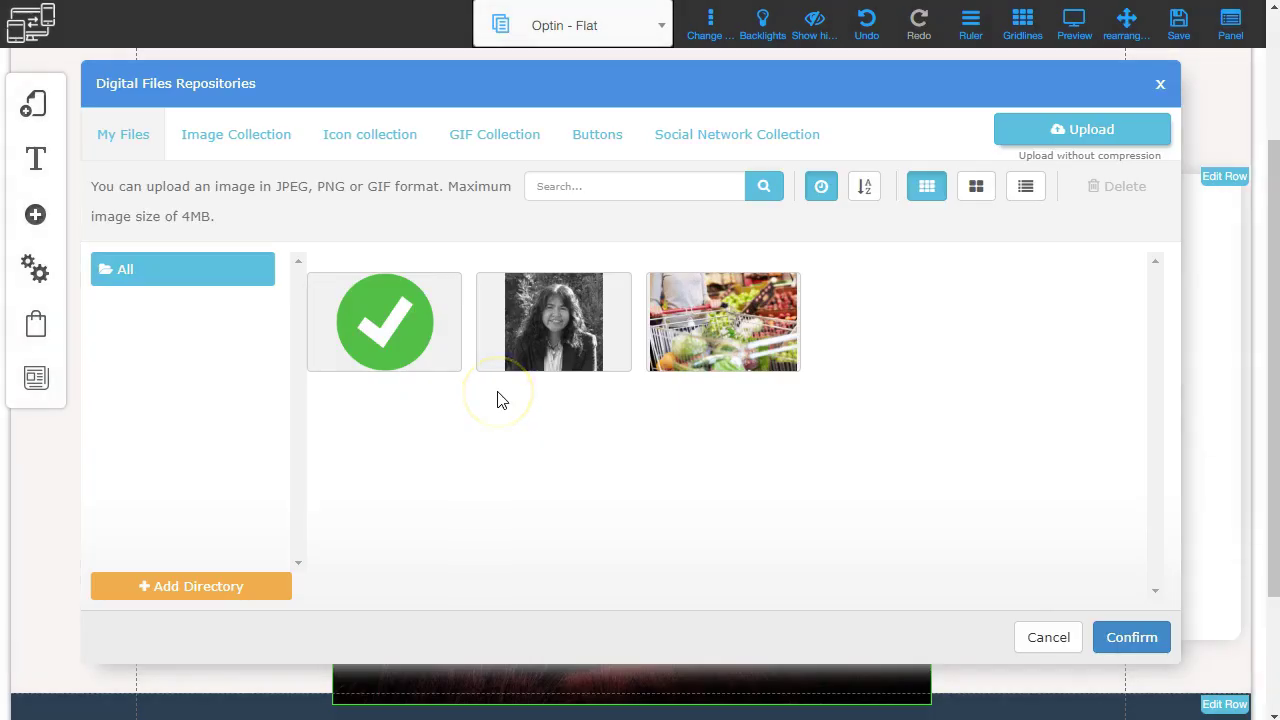
Upload report_medium.png and confirm it as the image element's picture.
left_click(1085, 130)
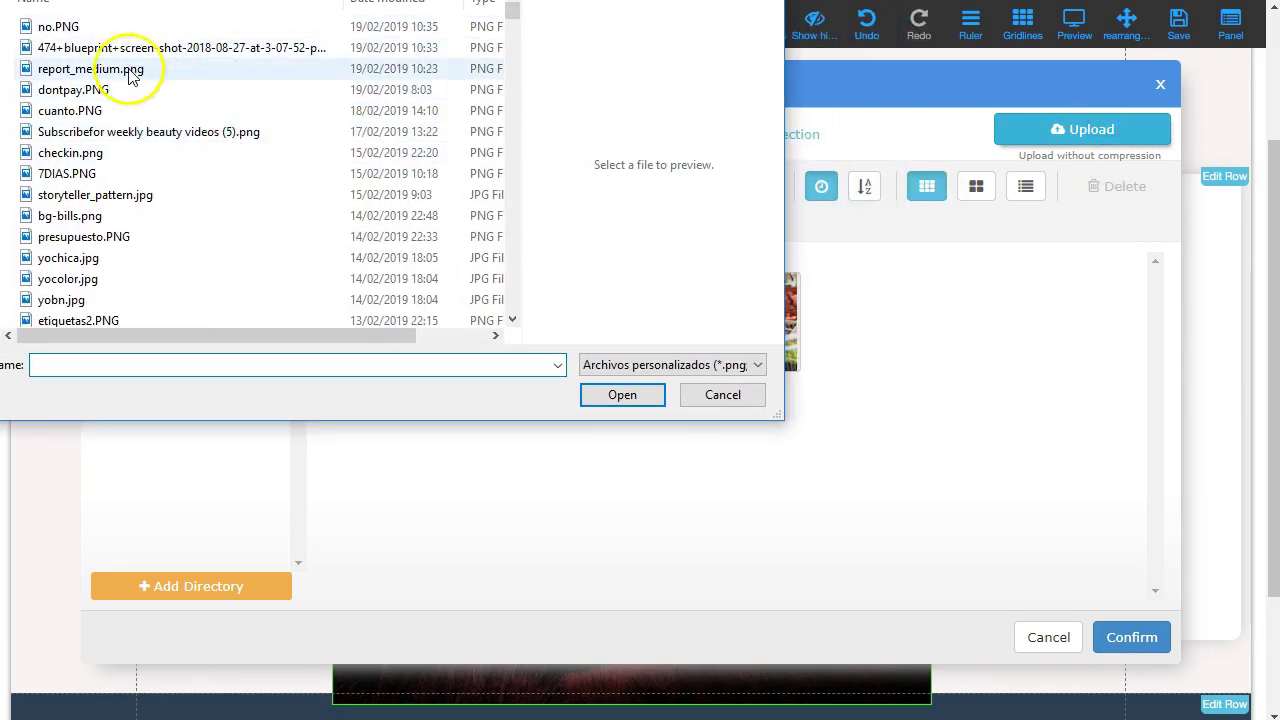
left_click(130, 72)
left_click(600, 394)
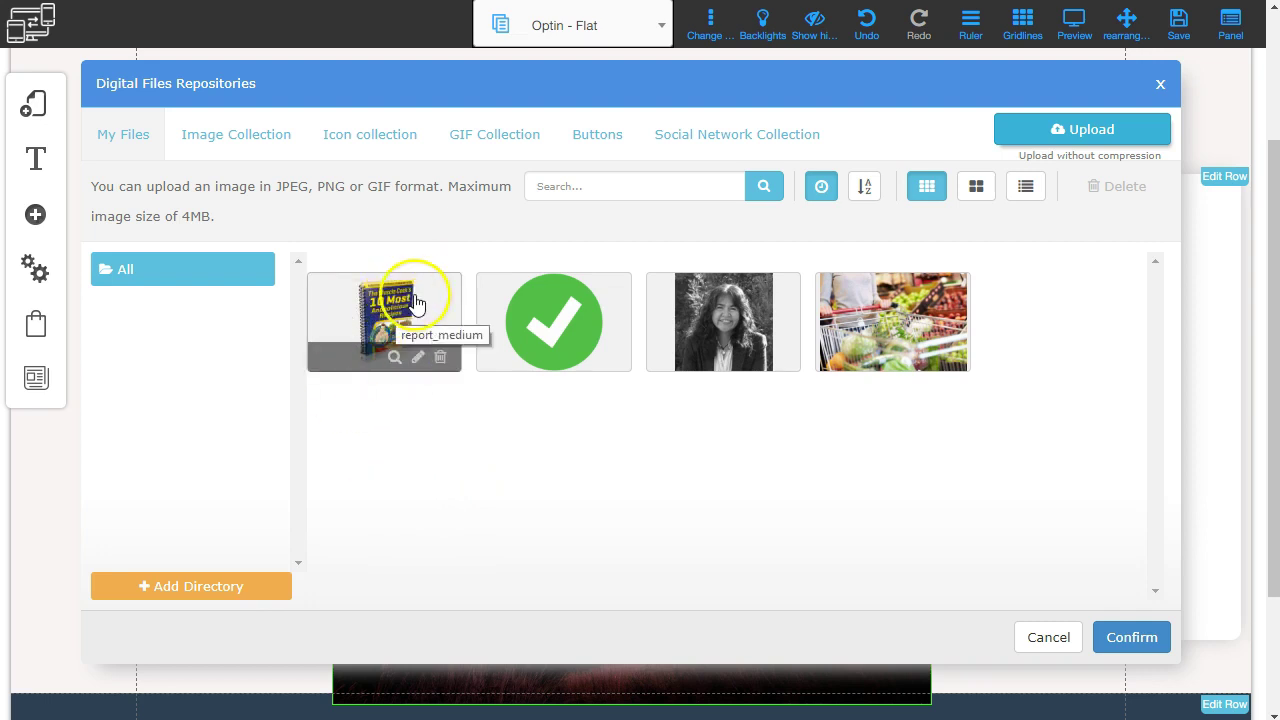
left_click(417, 297)
left_click(1131, 638)
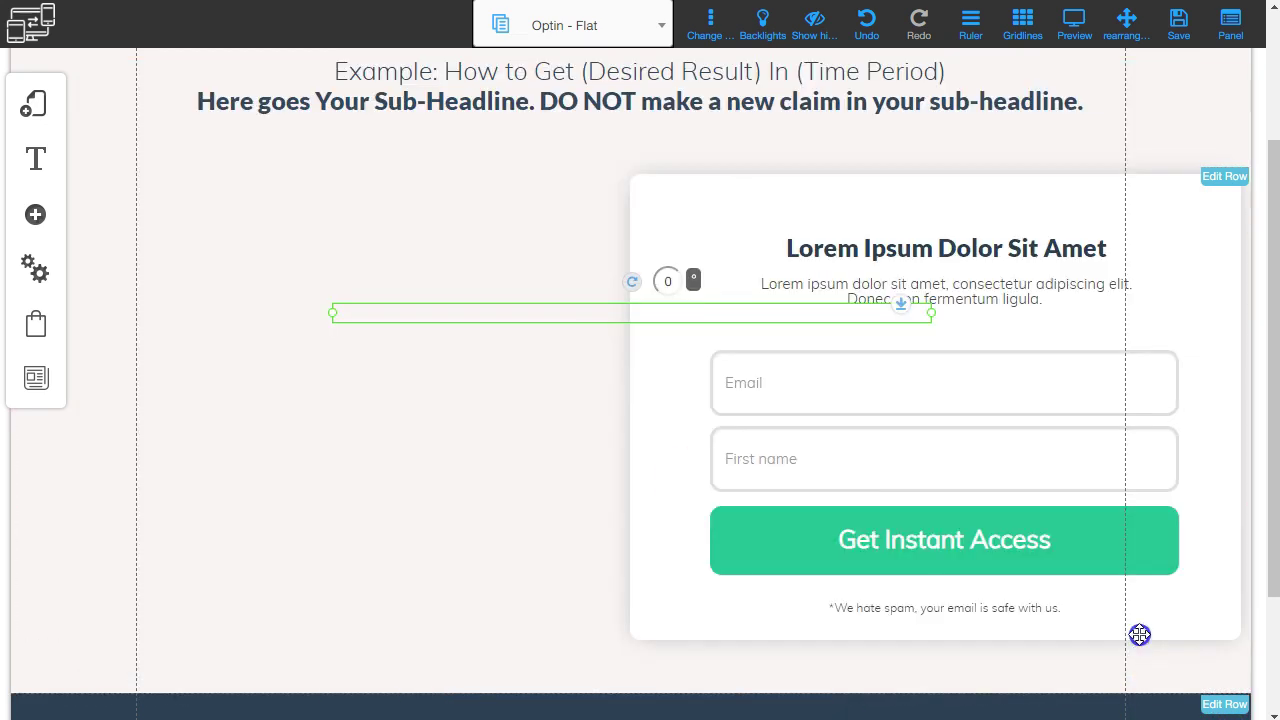
Position the book cover in the left column beside the form and narrow it.
left_click_drag(729, 491, 362, 395)
scroll(400, 395, "down", 3)
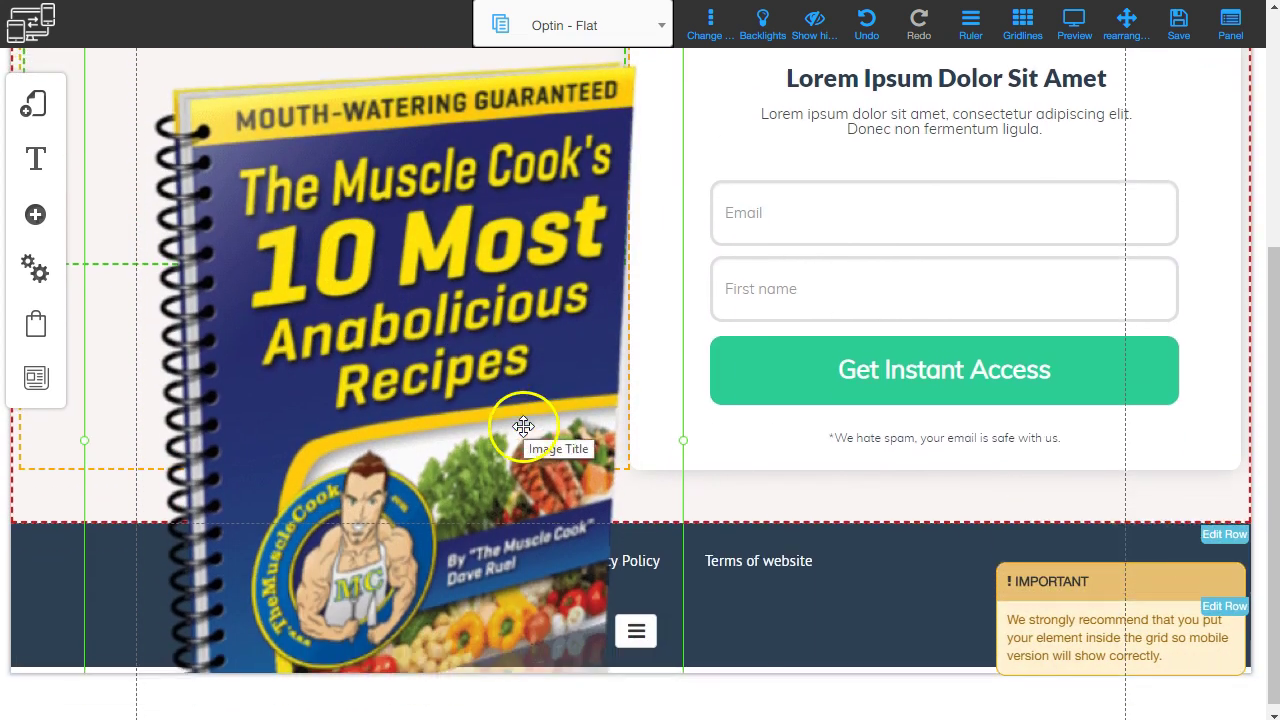
left_click_drag(402, 233, 243, 334)
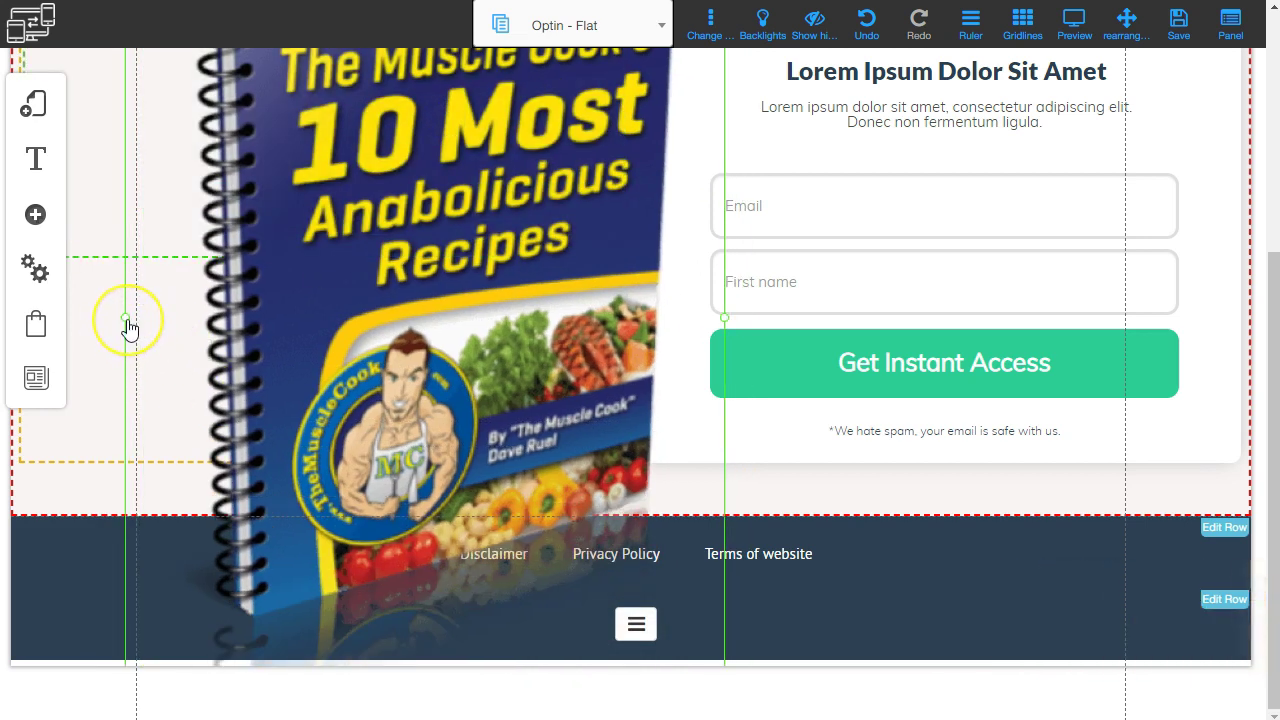
left_click_drag(231, 347, 438, 392)
left_click_drag(709, 171, 552, 158)
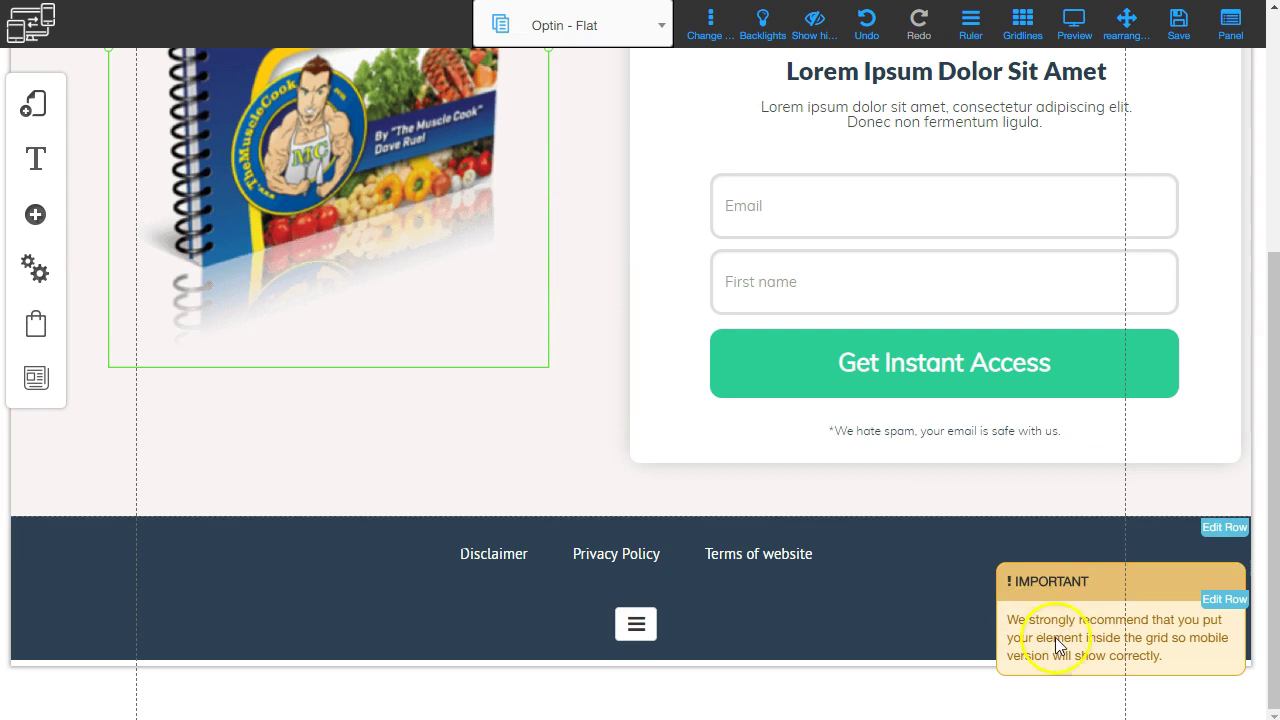
left_click_drag(1056, 629, 394, 389)
scroll(530, 357, "up", 3)
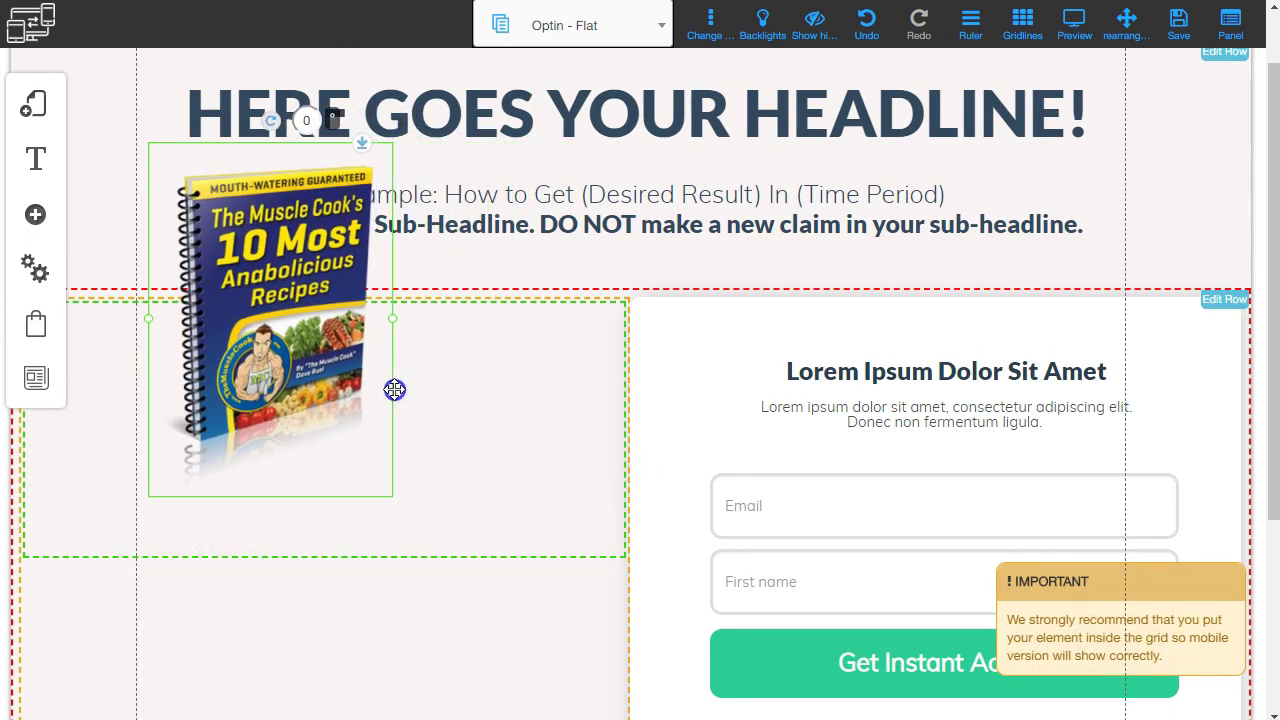
Drop the recipe book cover into the left column and enlarge it.
left_click_drag(260, 300, 288, 426)
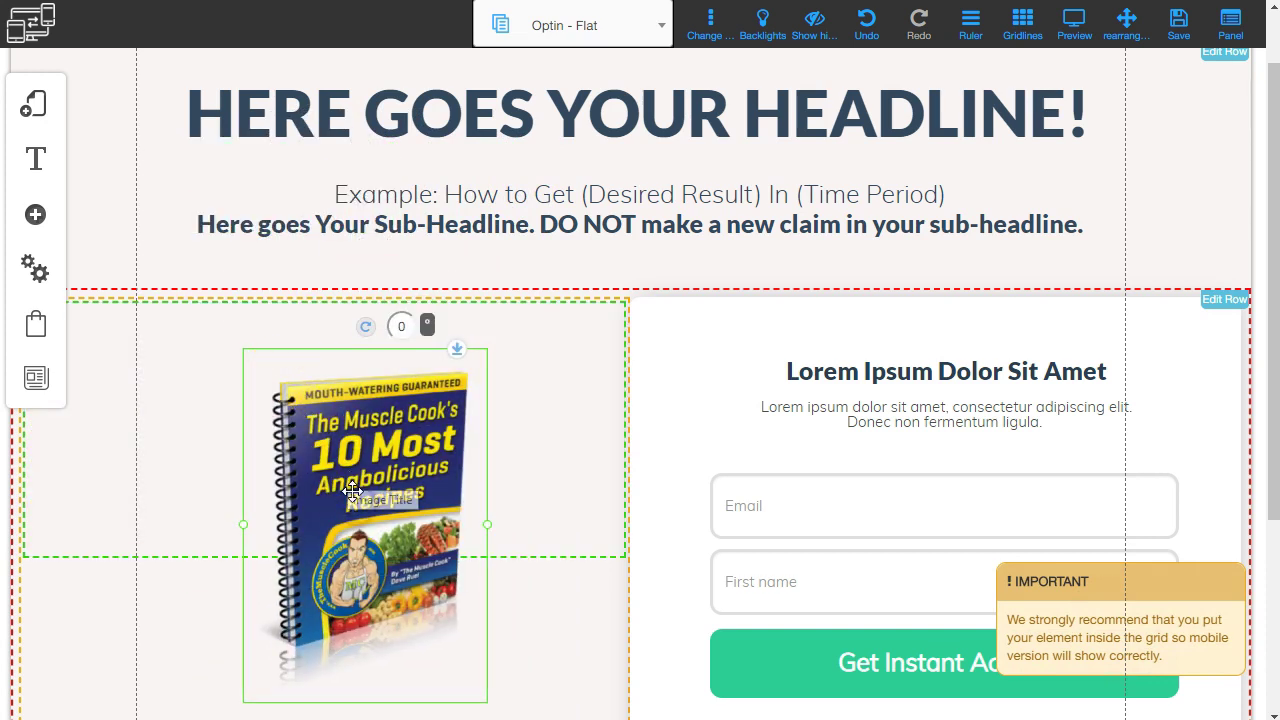
left_click(511, 528)
left_click_drag(490, 538, 598, 613)
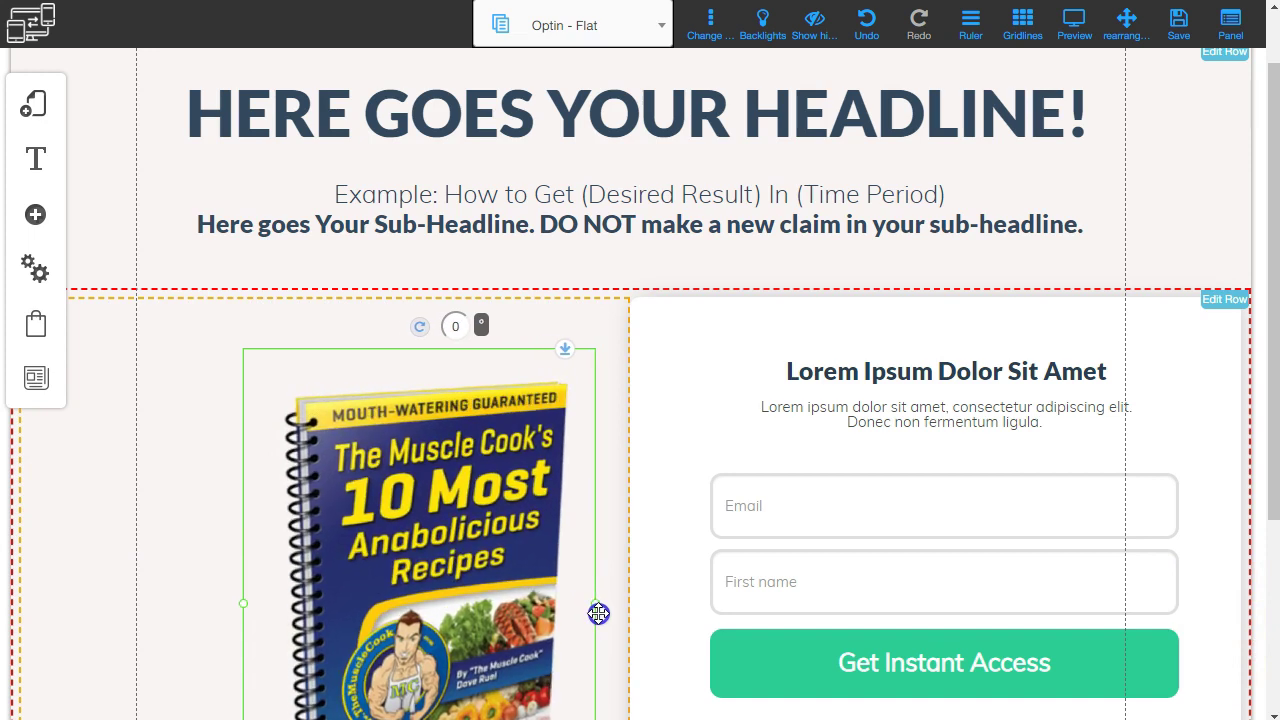
Move the enlarged cover up and left so it sits level with the optin form.
left_click_drag(422, 539, 374, 526)
scroll(374, 526, "down", 4)
left_click_drag(400, 372, 403, 337)
scroll(470, 500, "down", 6)
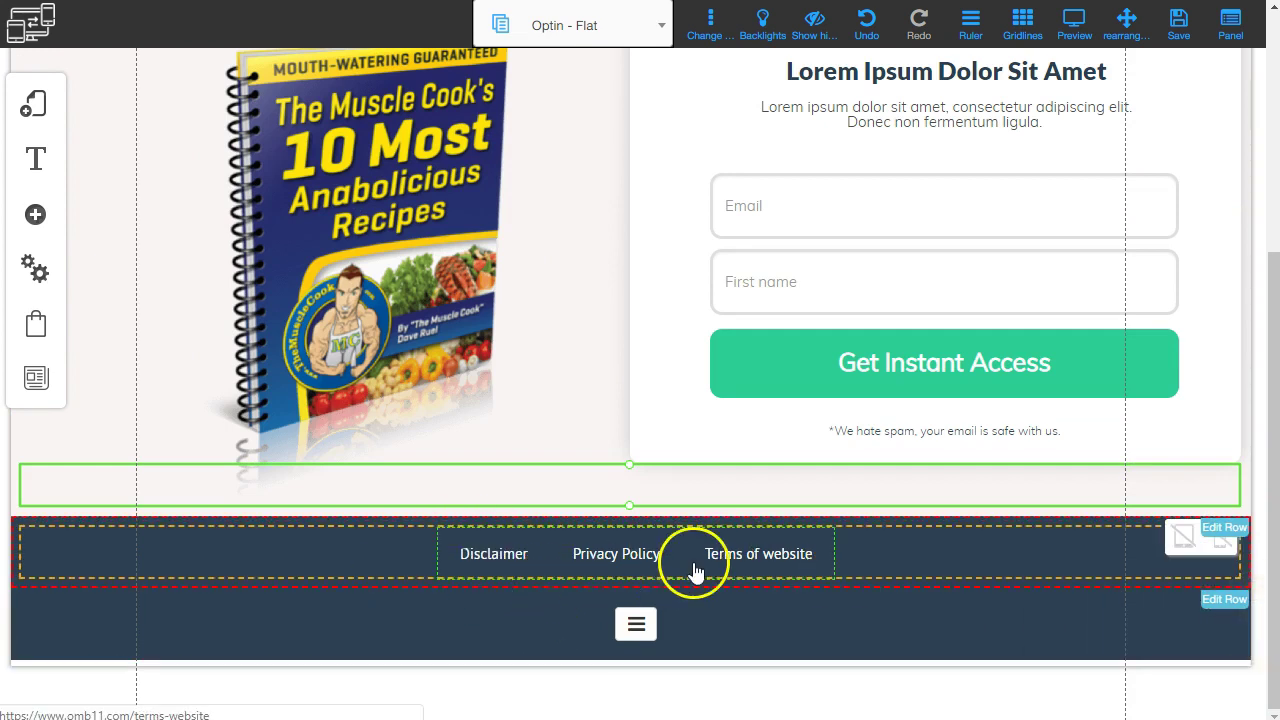
scroll(463, 496, "up", 4)
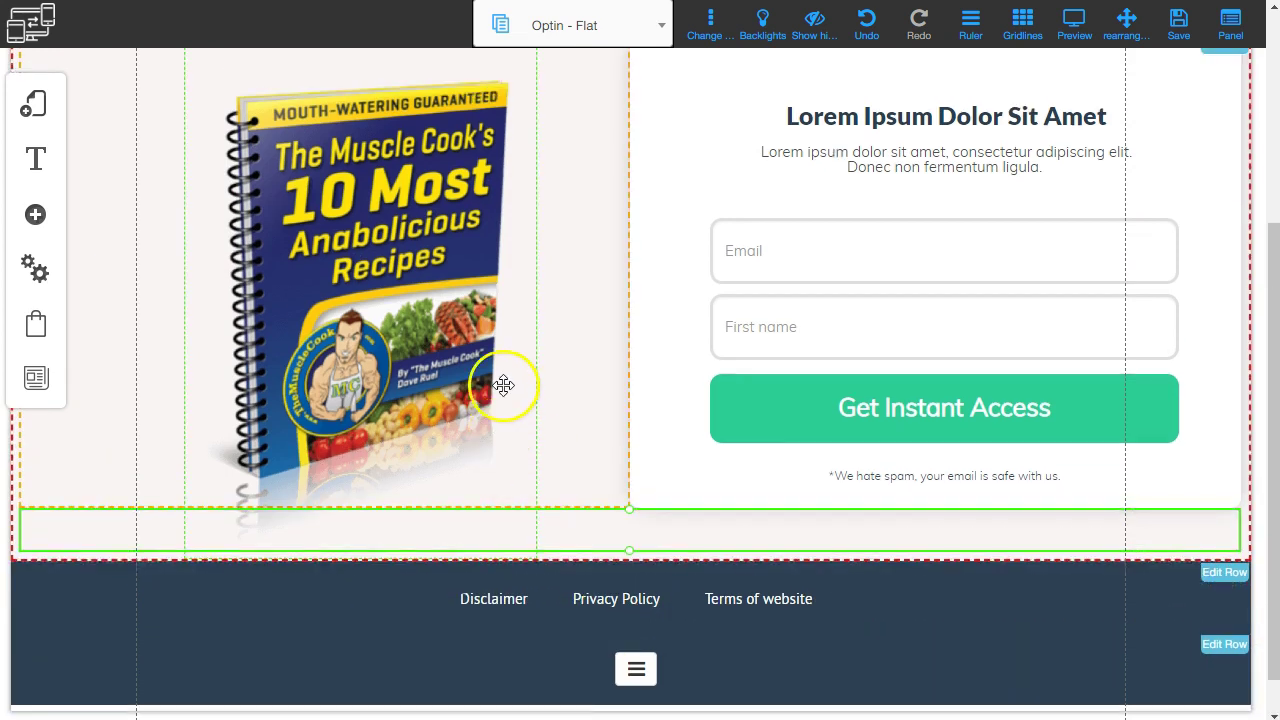
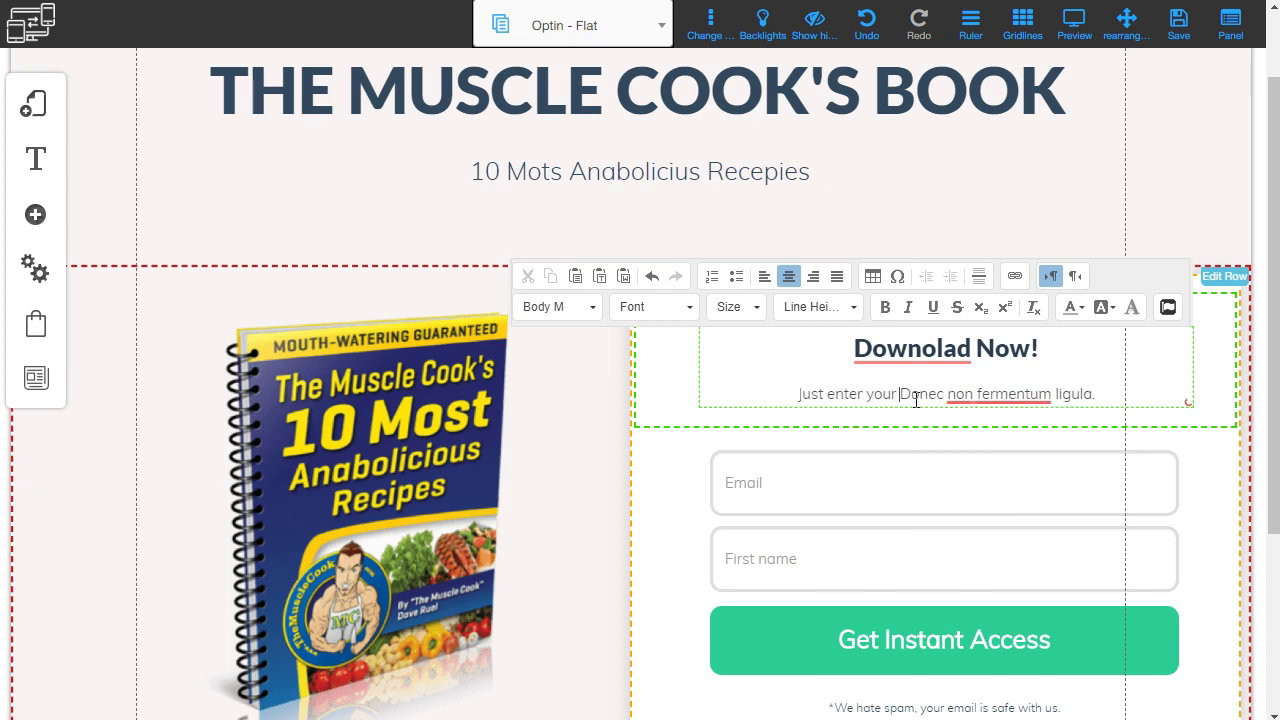
Complete the form subline as 'Just enter your data below' and delete the leftover lorem ipsum text.
type("w")
key("shift+End")
key("Delete")
left_click(600, 486)
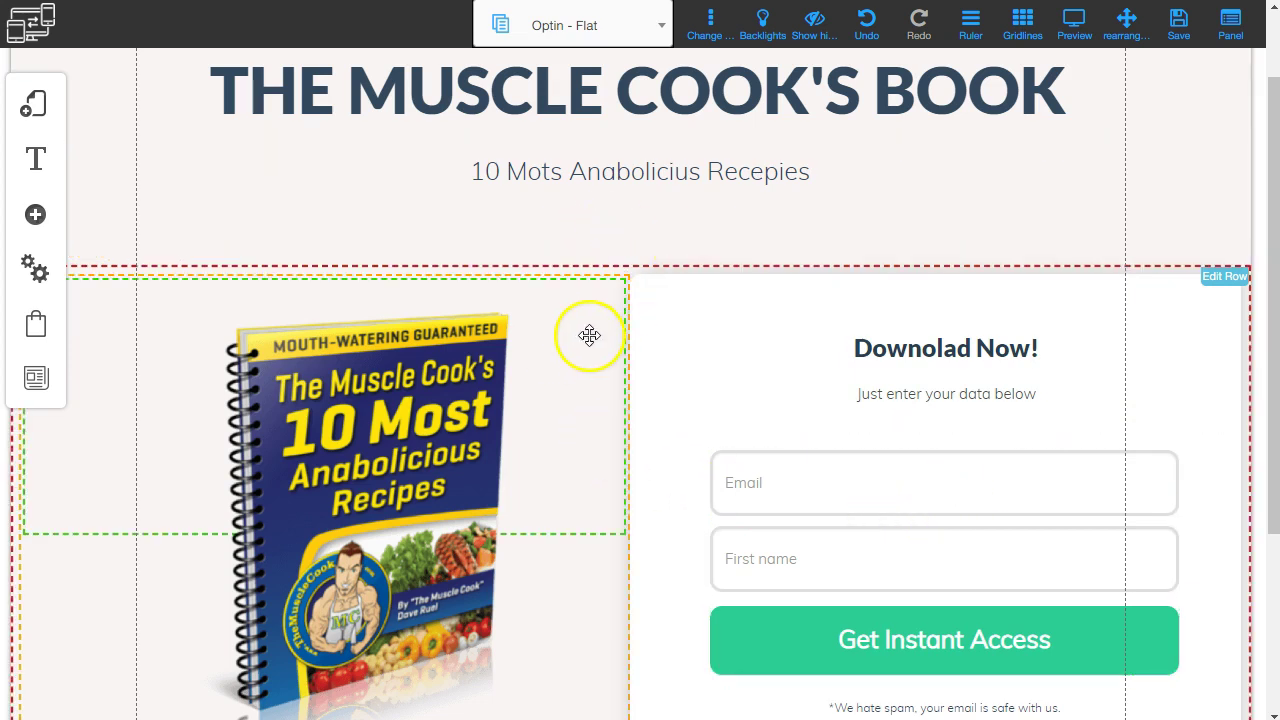
Select the optin signup form on the page.
scroll(588, 336, "down", 1)
left_click(881, 387)
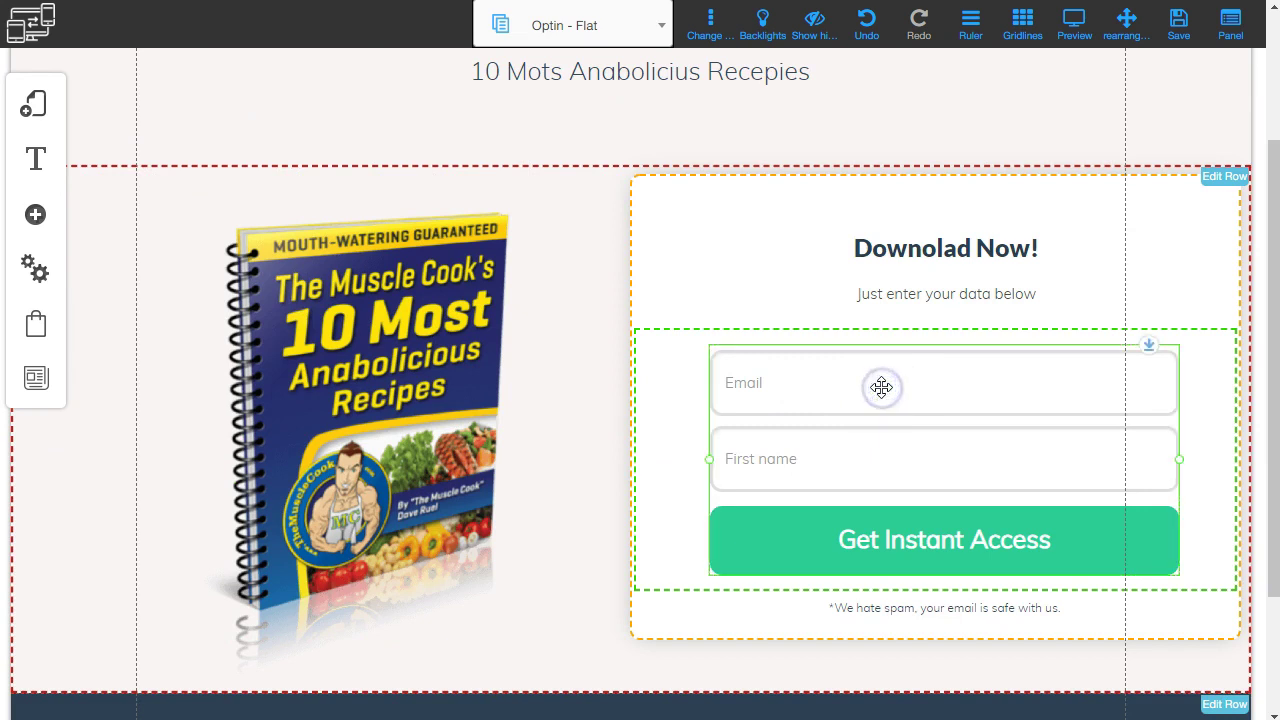
left_click_drag(800, 350, 797, 382)
Try configuring the form's email marketing and dismiss the save-first warning.
right_click(797, 383)
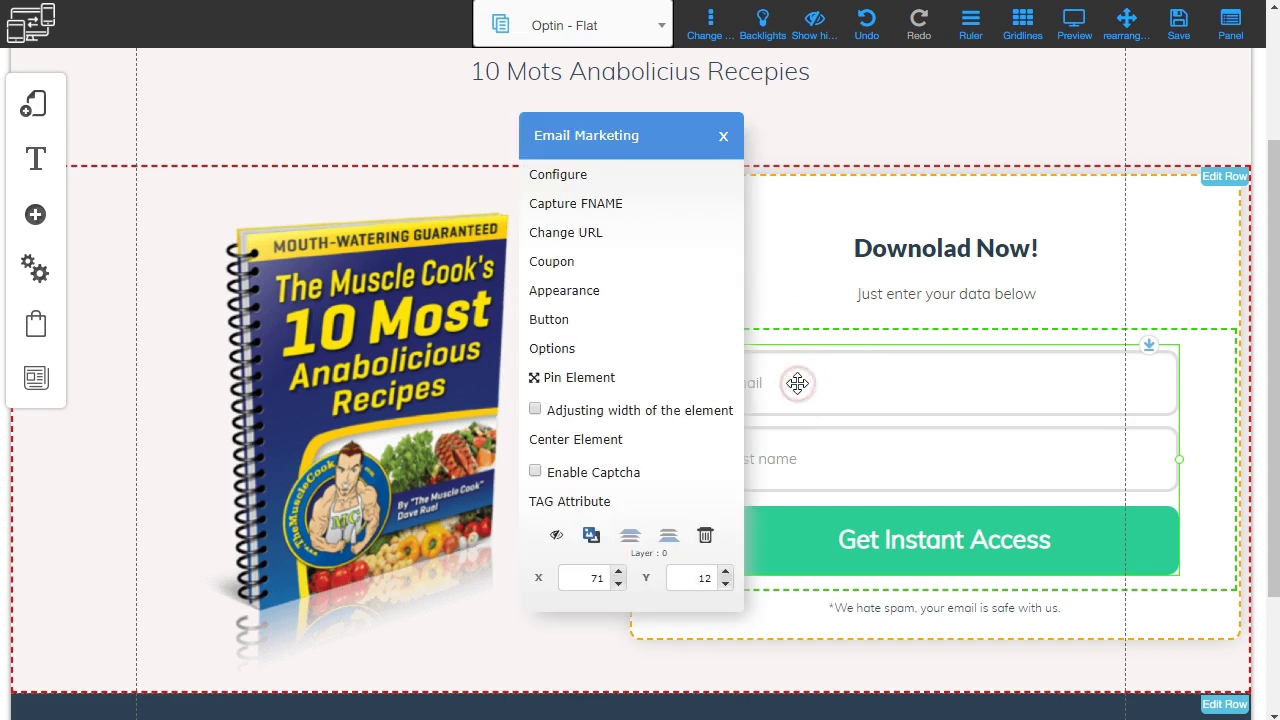
left_click(548, 178)
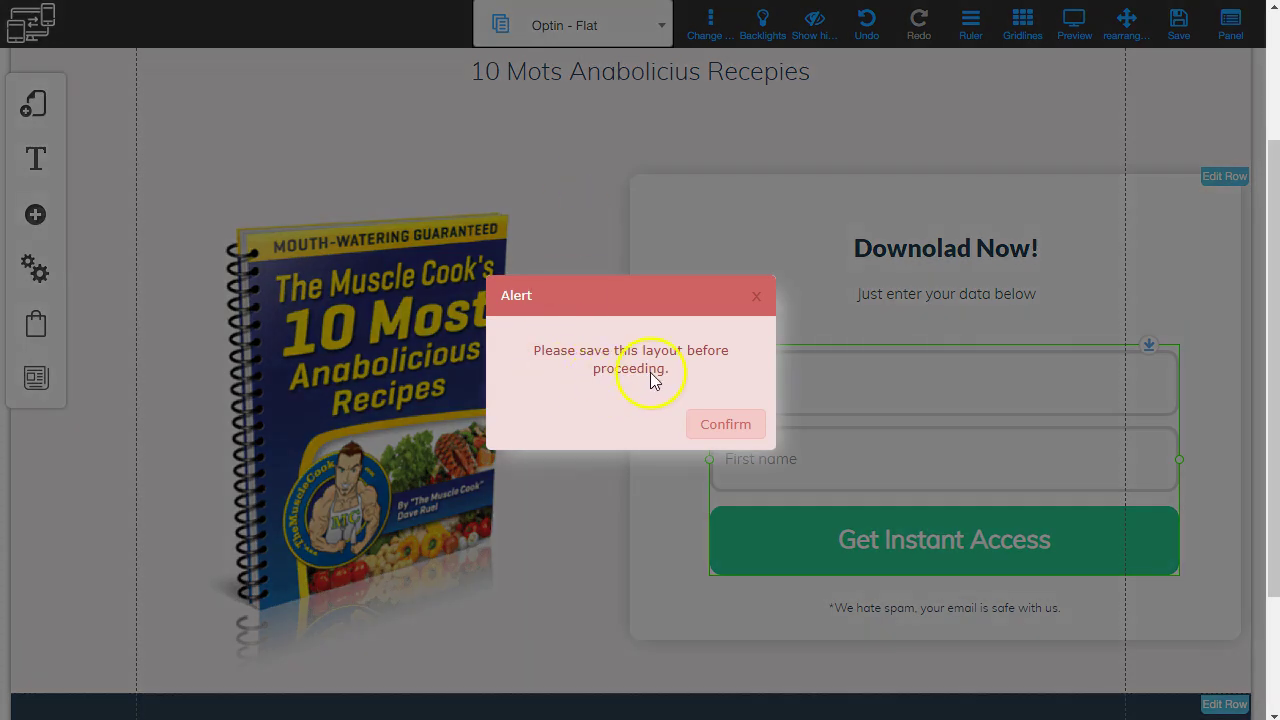
left_click(725, 430)
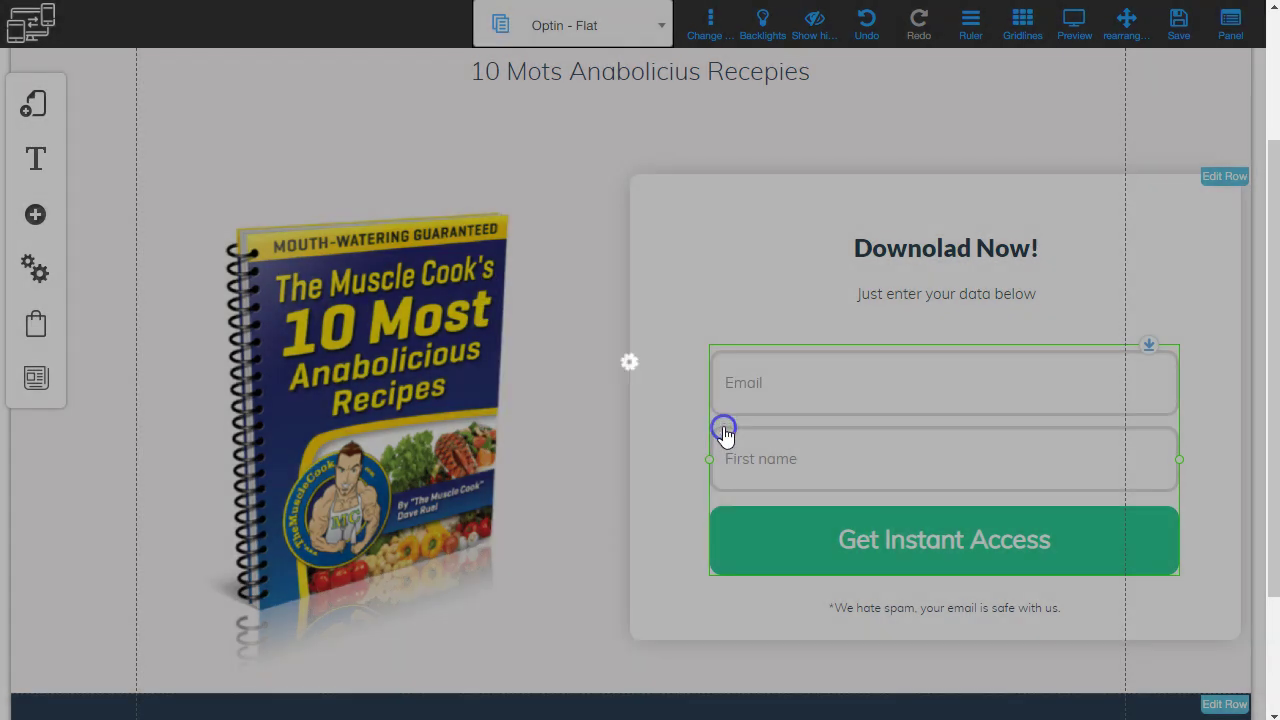
Save the optin page, registering the site as 10cookiebook.
left_click(1179, 30)
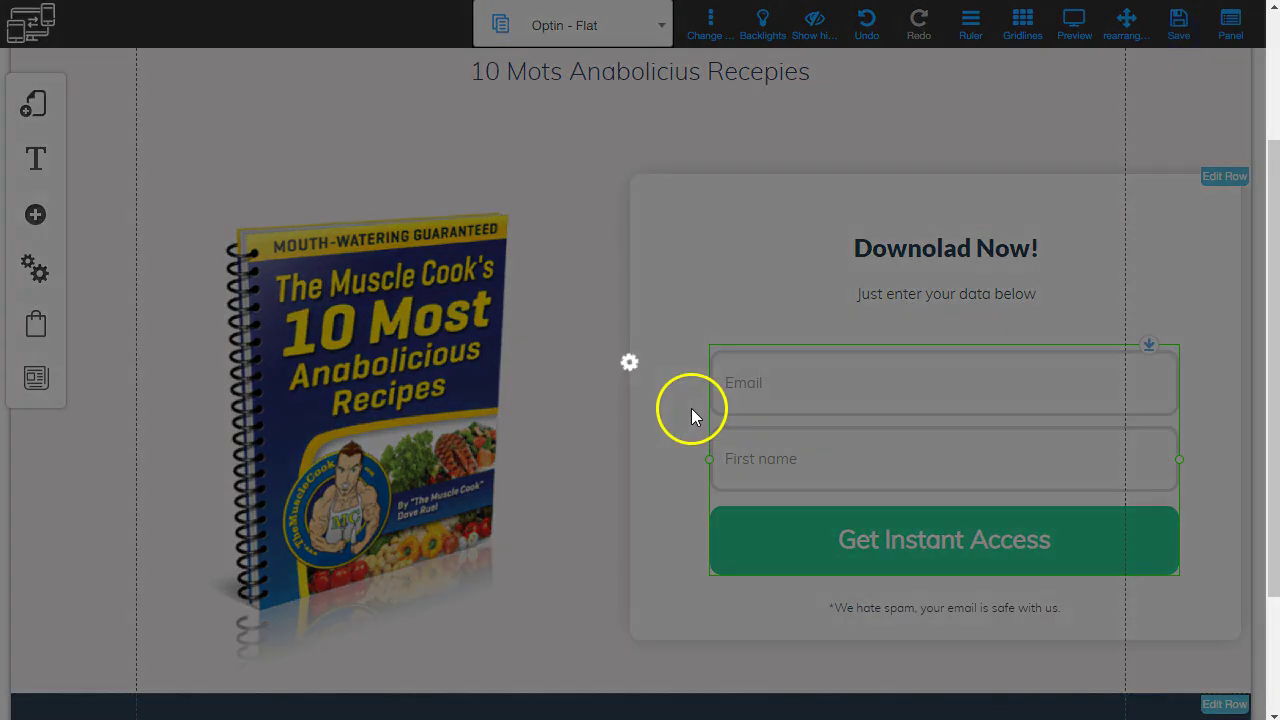
left_click(673, 395)
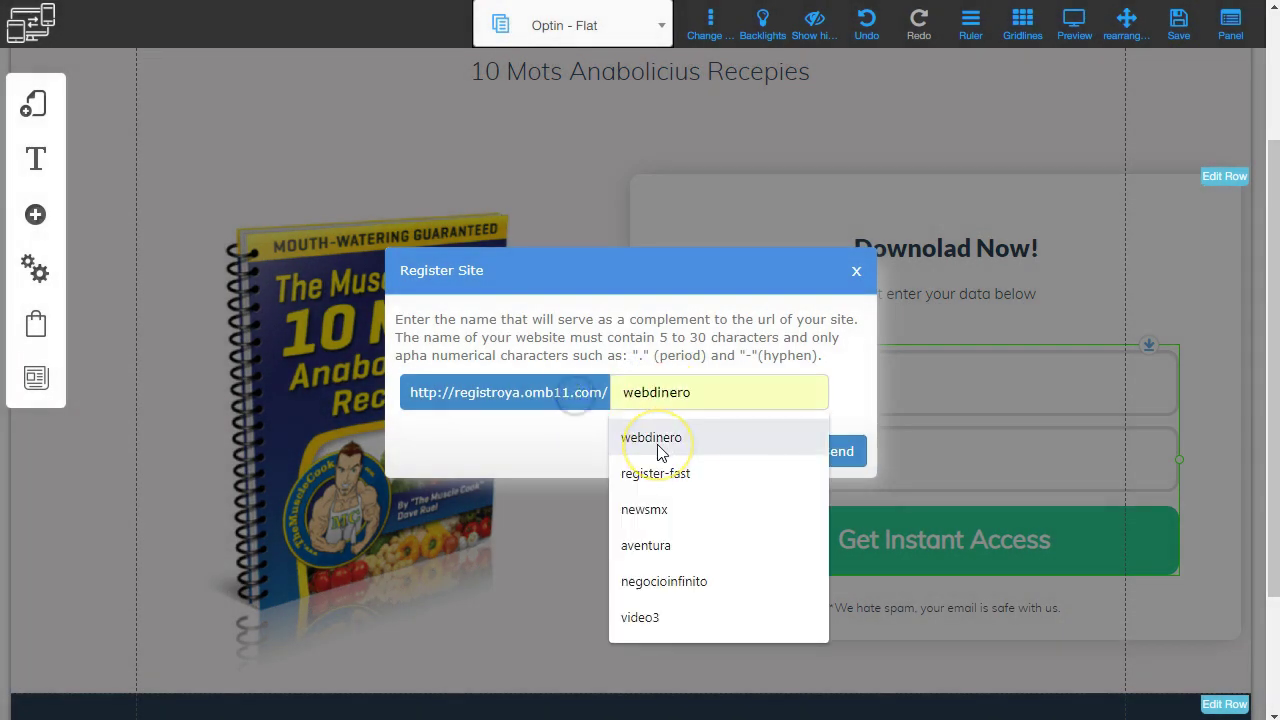
type("10cookiebook")
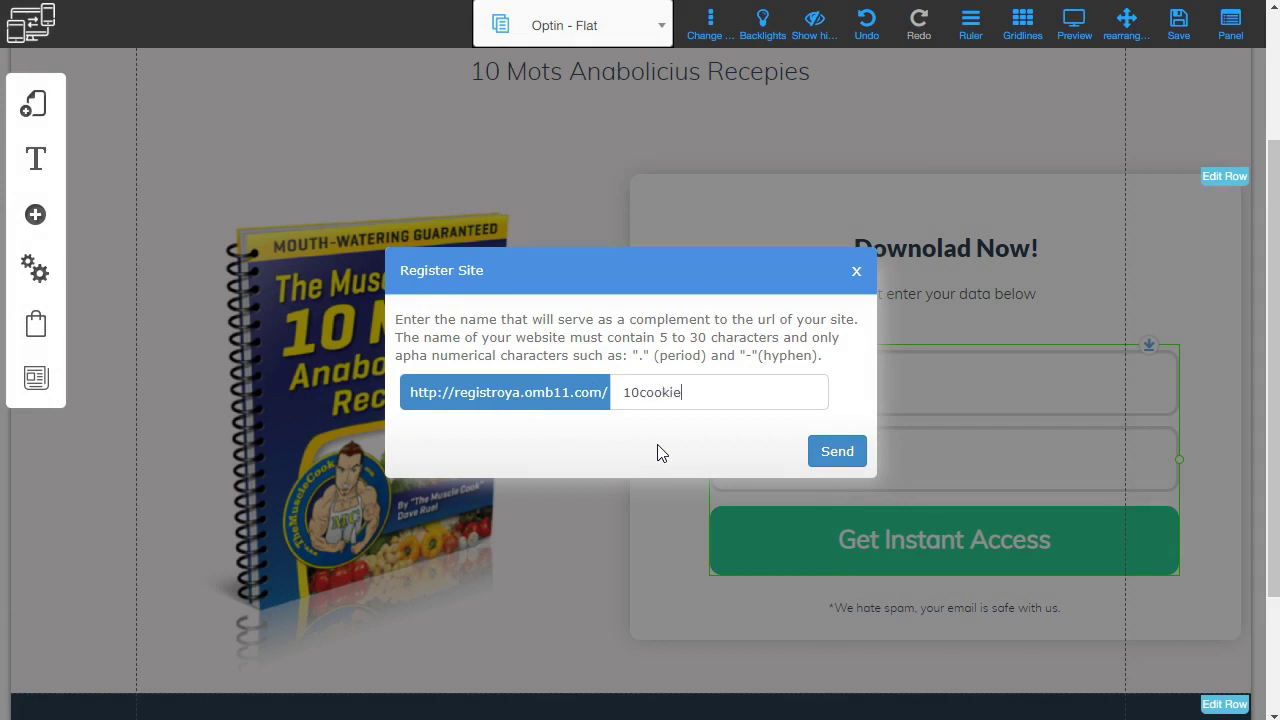
left_click(837, 451)
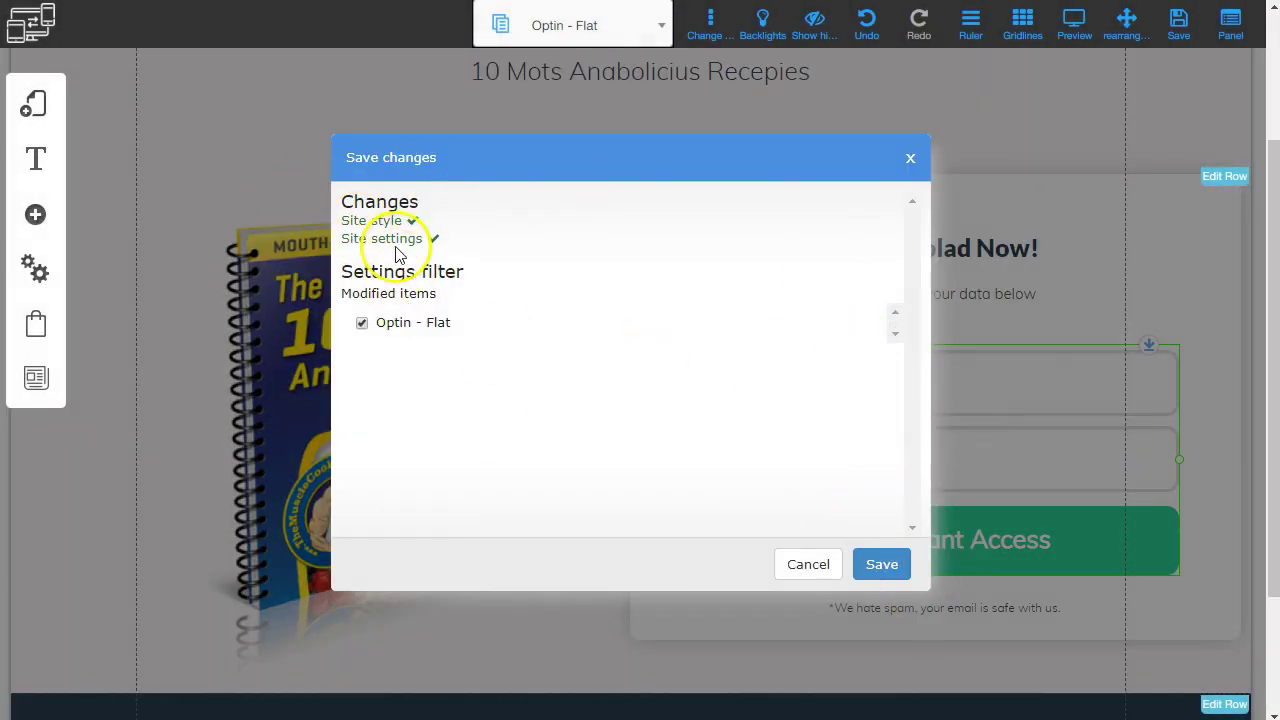
left_click(879, 565)
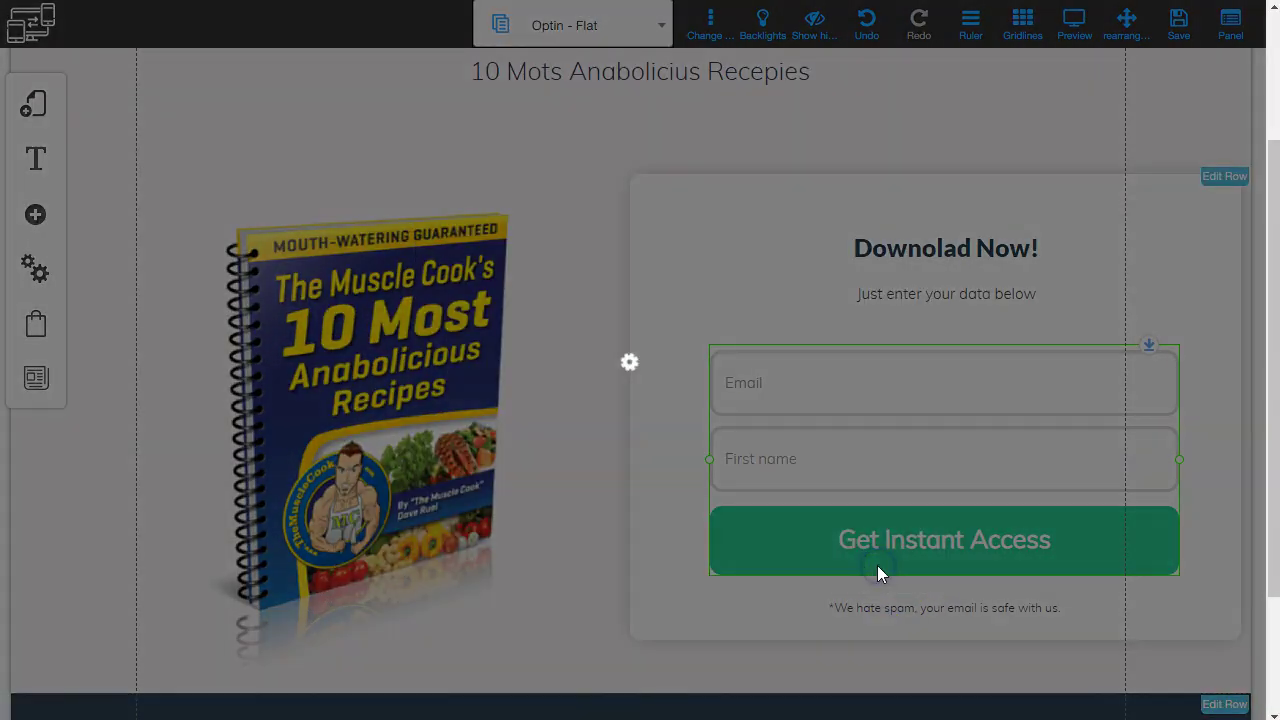
Review the MailingBoss lists available to the form, then close without picking one.
left_click(755, 312)
left_click(817, 373)
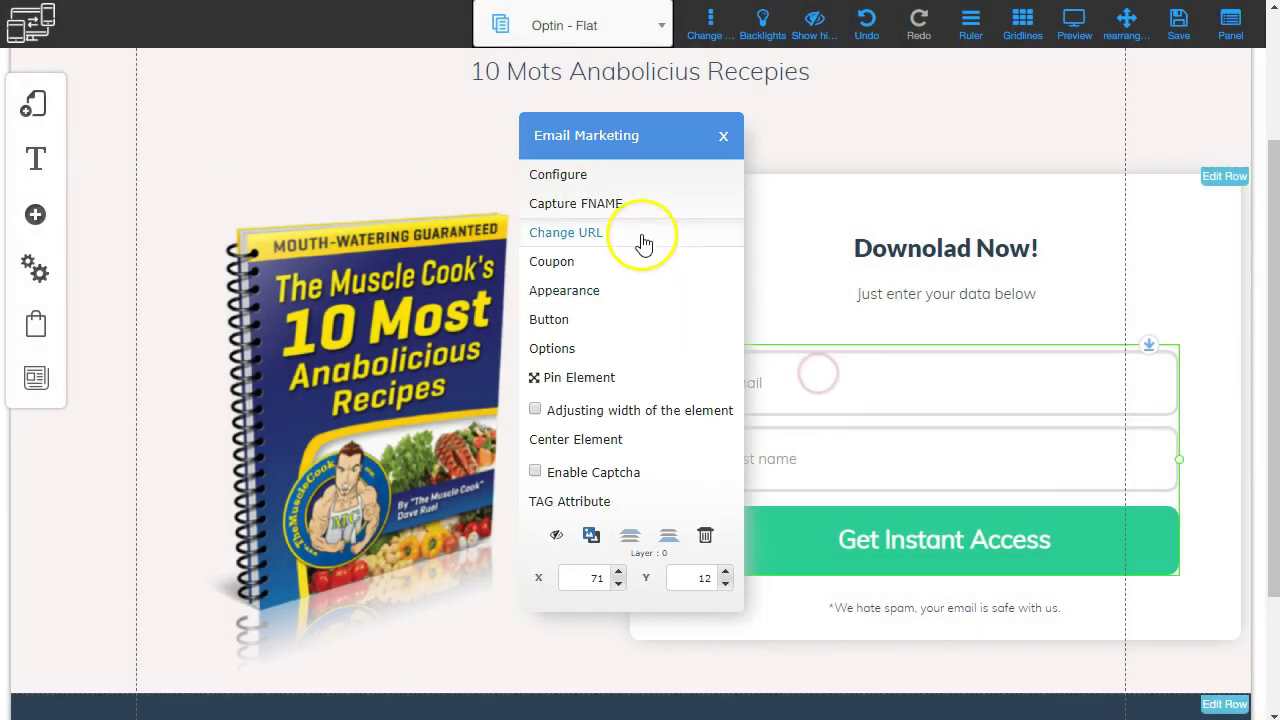
left_click(562, 176)
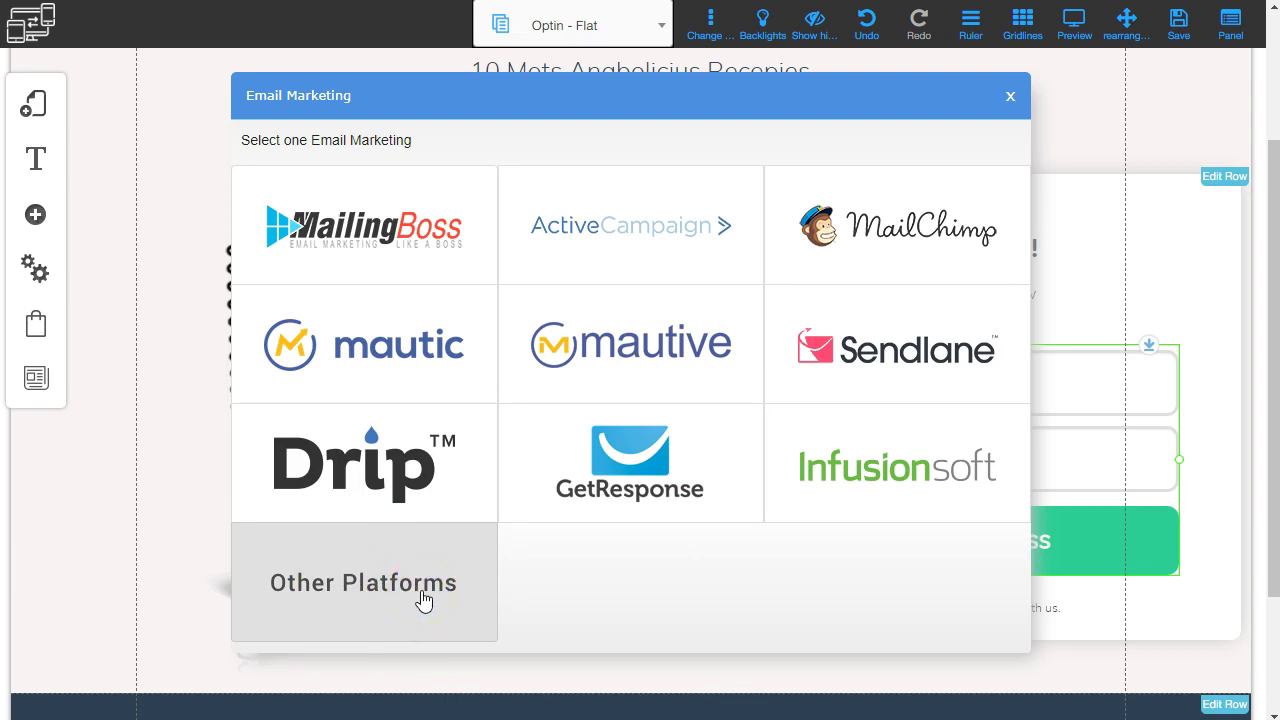
left_click(404, 228)
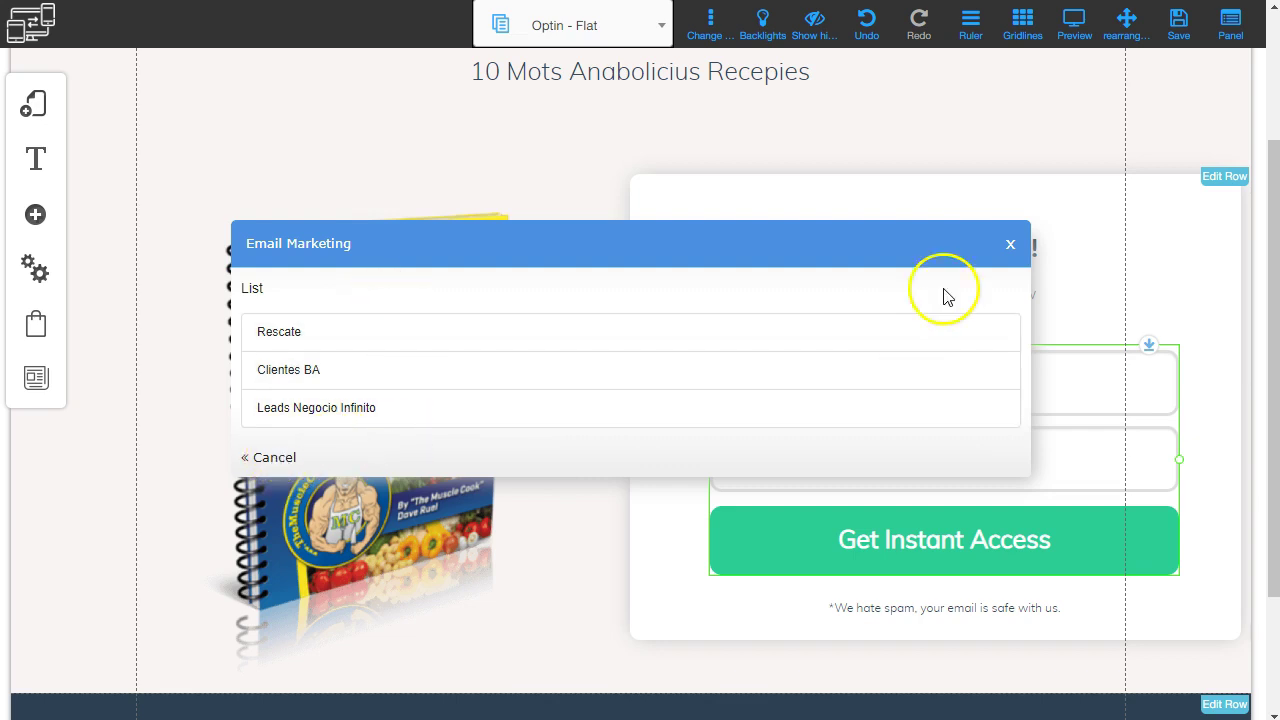
left_click(1008, 247)
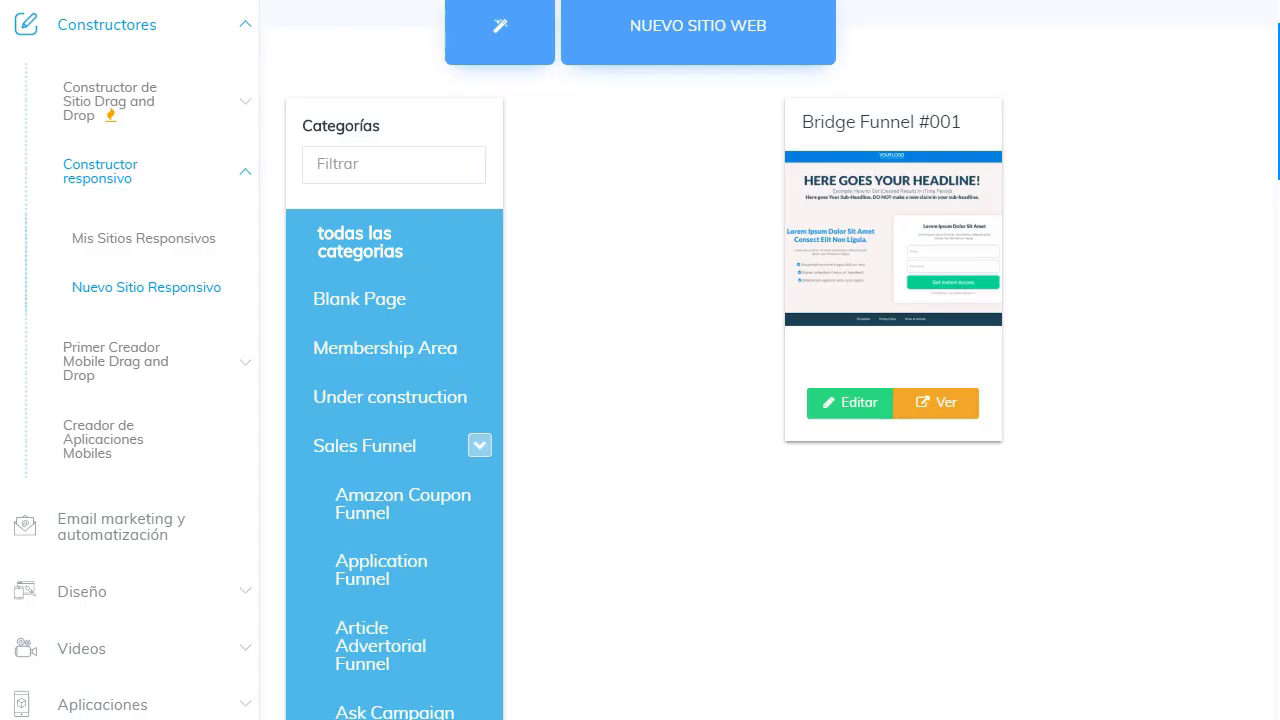
Launch MailingBoss from 'Email marketing y automatización' via ACCEDE AQUÍ.
scroll(85, 410, "down", 2)
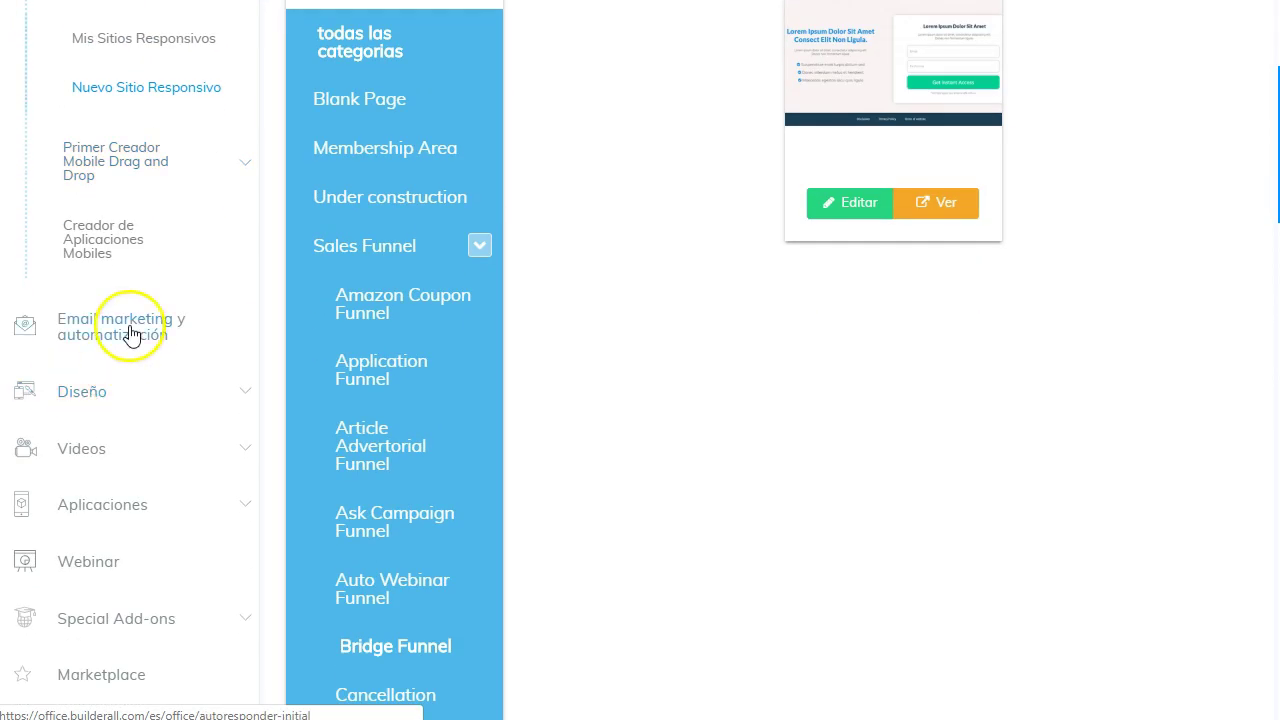
left_click(100, 335)
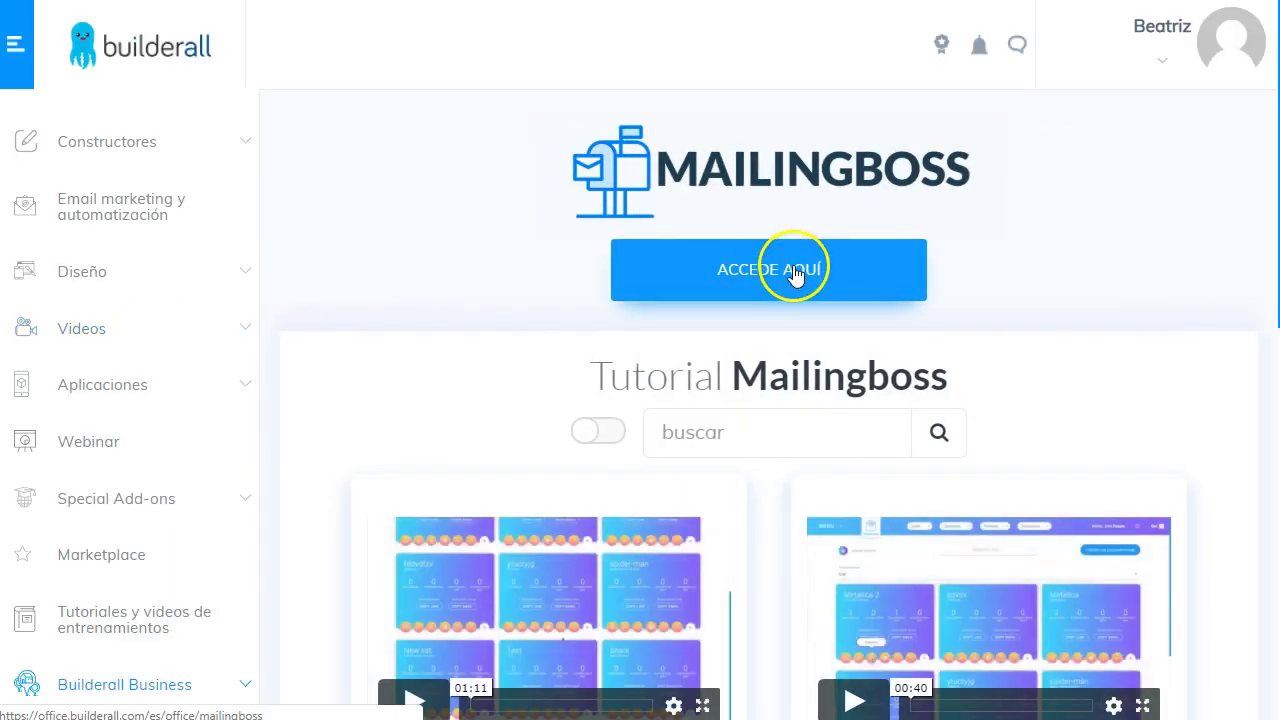
left_click(797, 272)
left_click(468, 177)
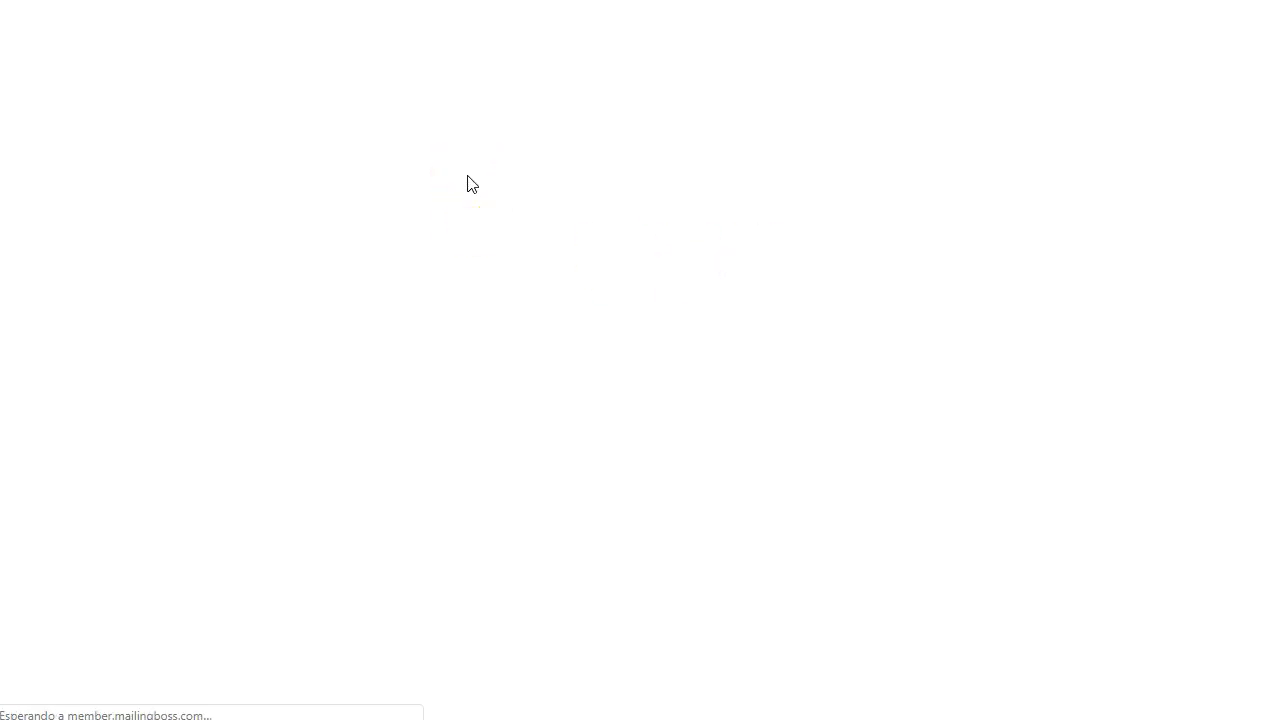
Start a new subscriber list named '10 cooking book', filling in its display name and description.
left_click(490, 42)
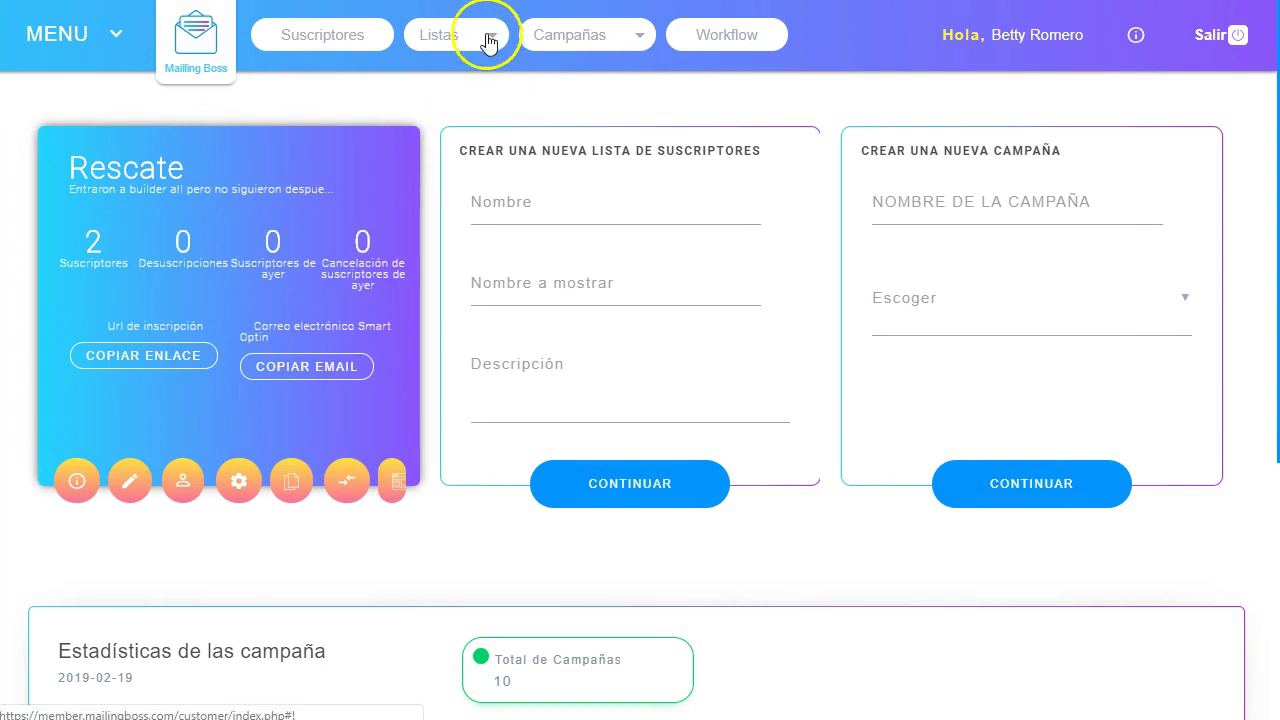
left_click(427, 44)
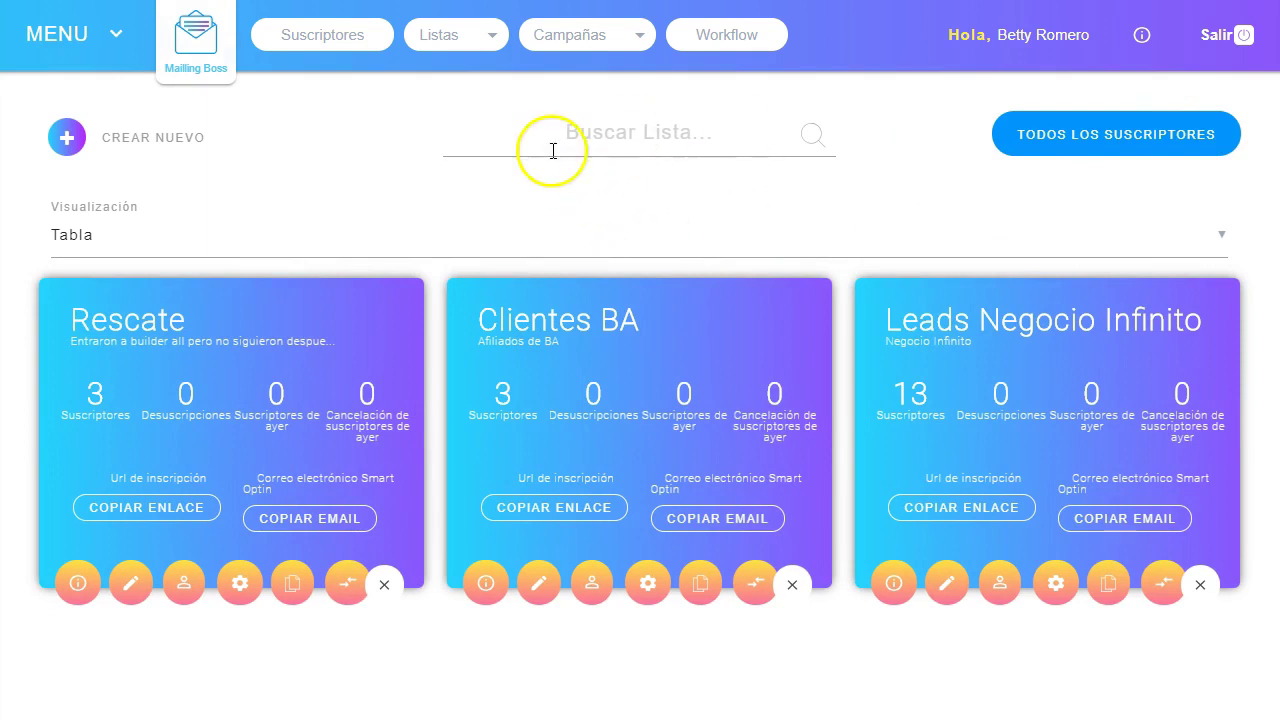
left_click(68, 140)
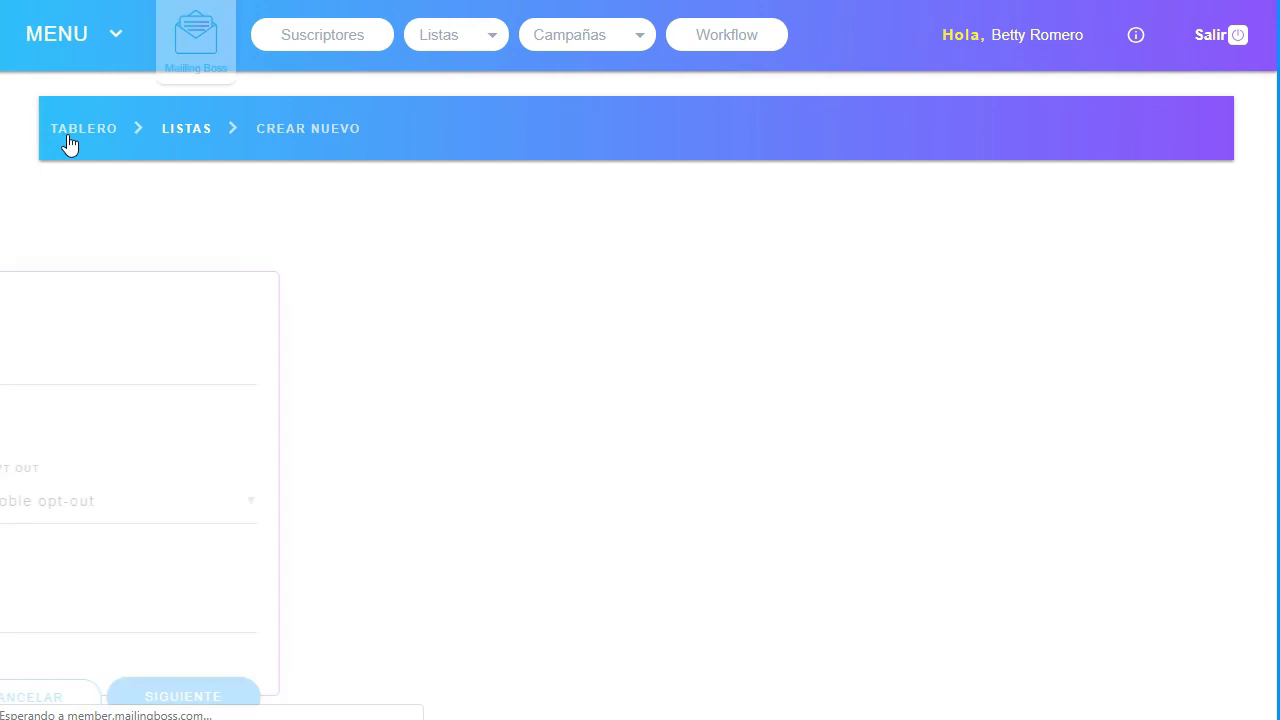
left_click(182, 364)
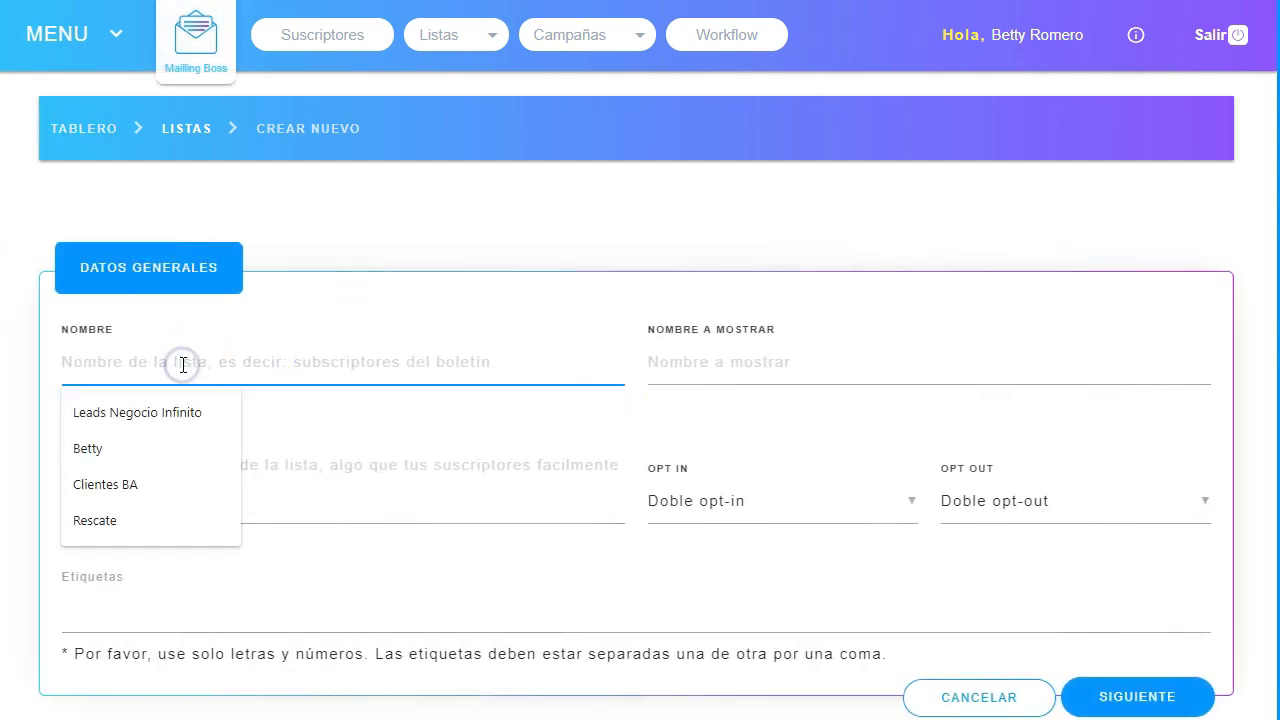
type("1")
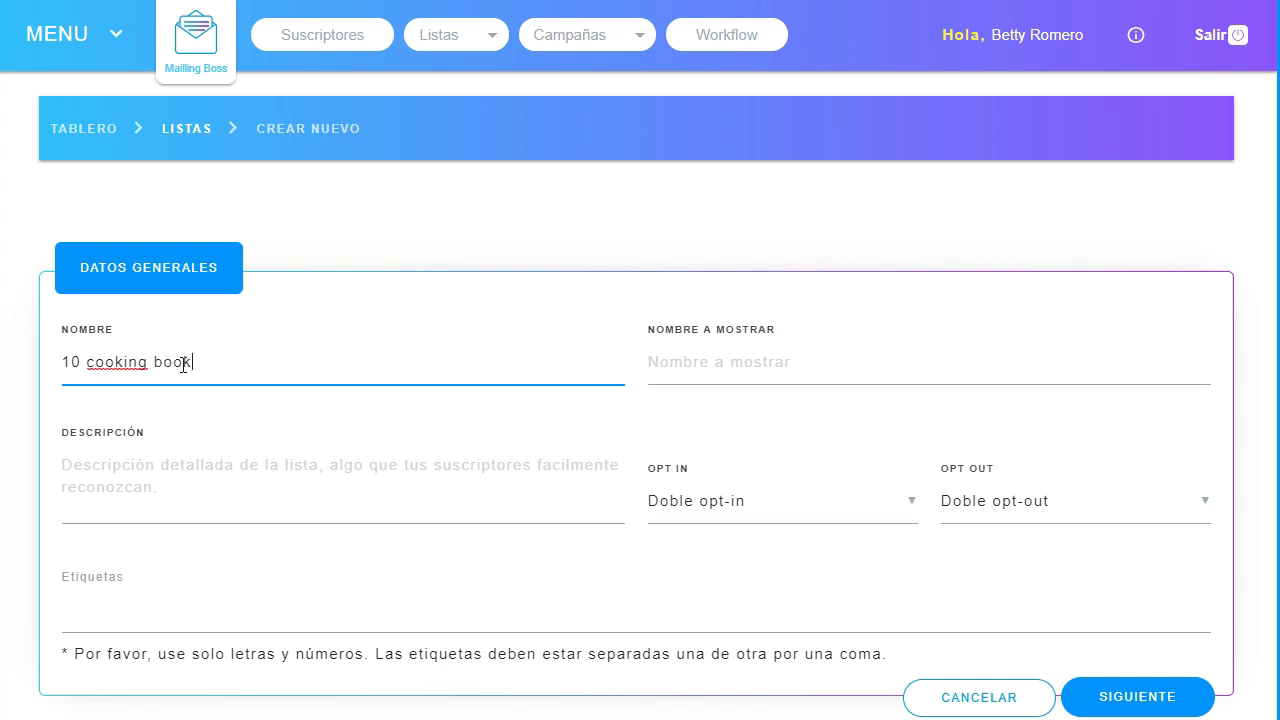
type("0 cooking book")
left_click(758, 365)
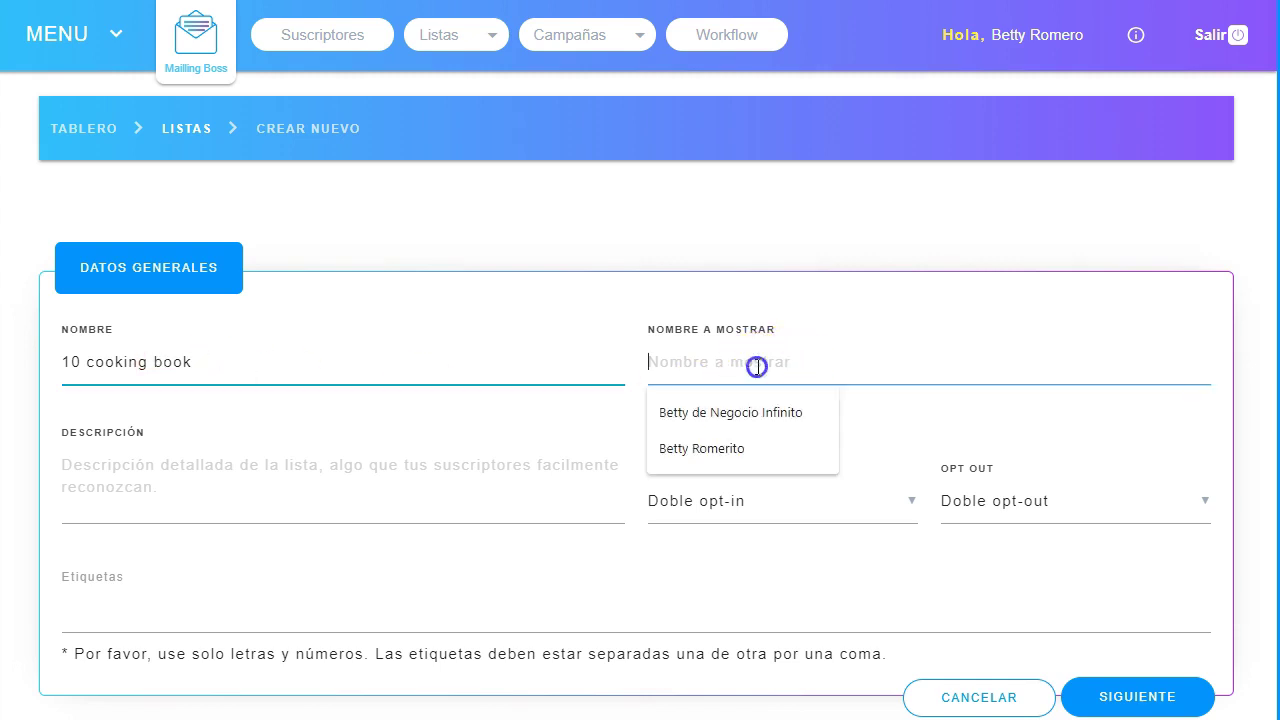
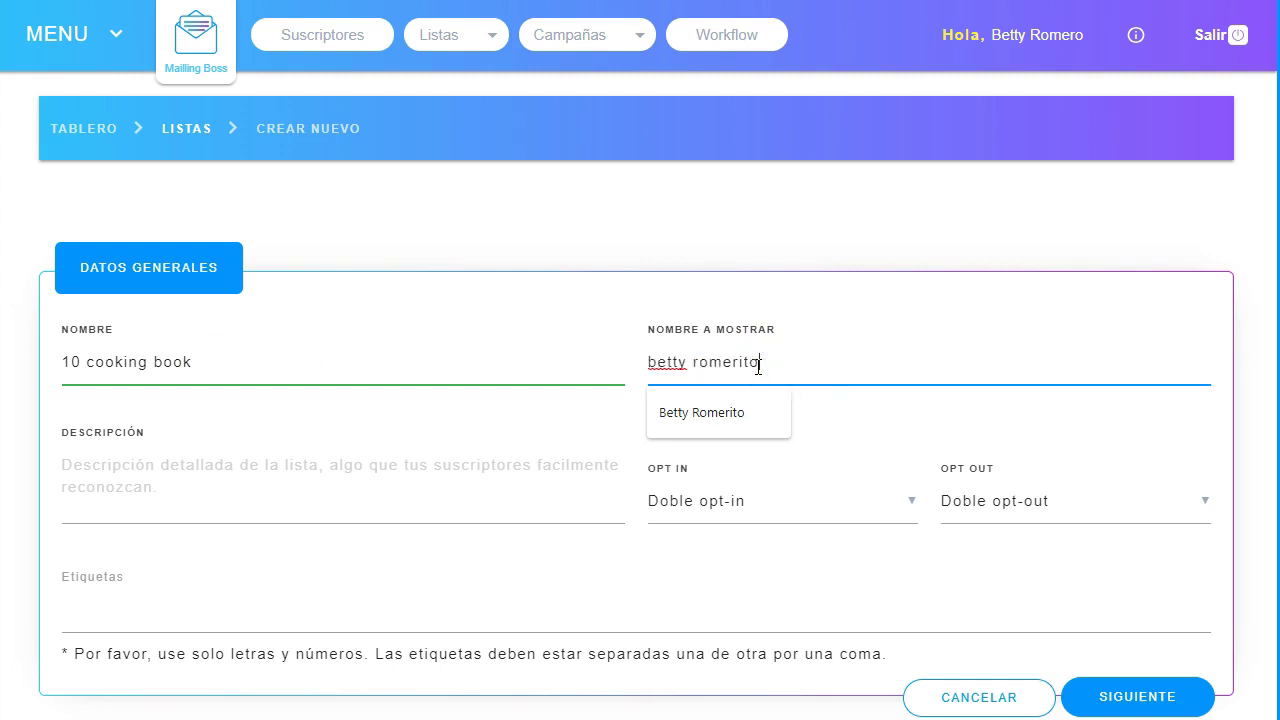
left_click(207, 465)
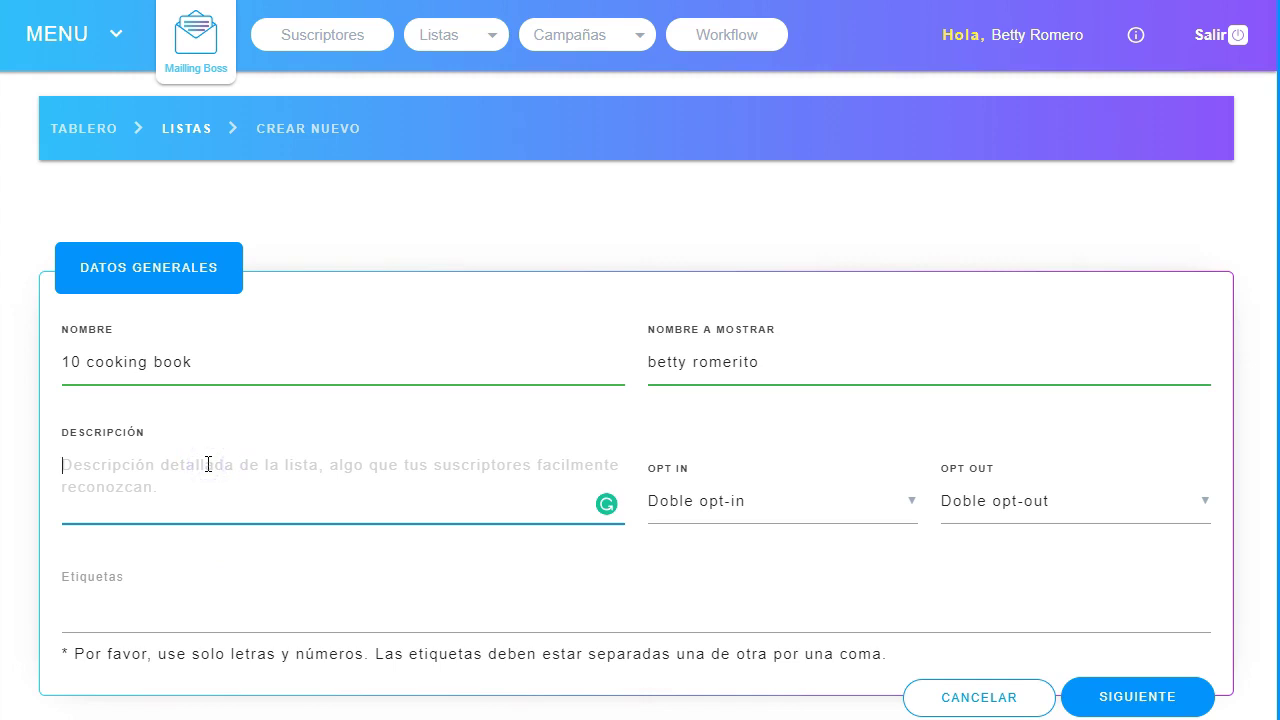
left_click(247, 495)
type("the best 10")
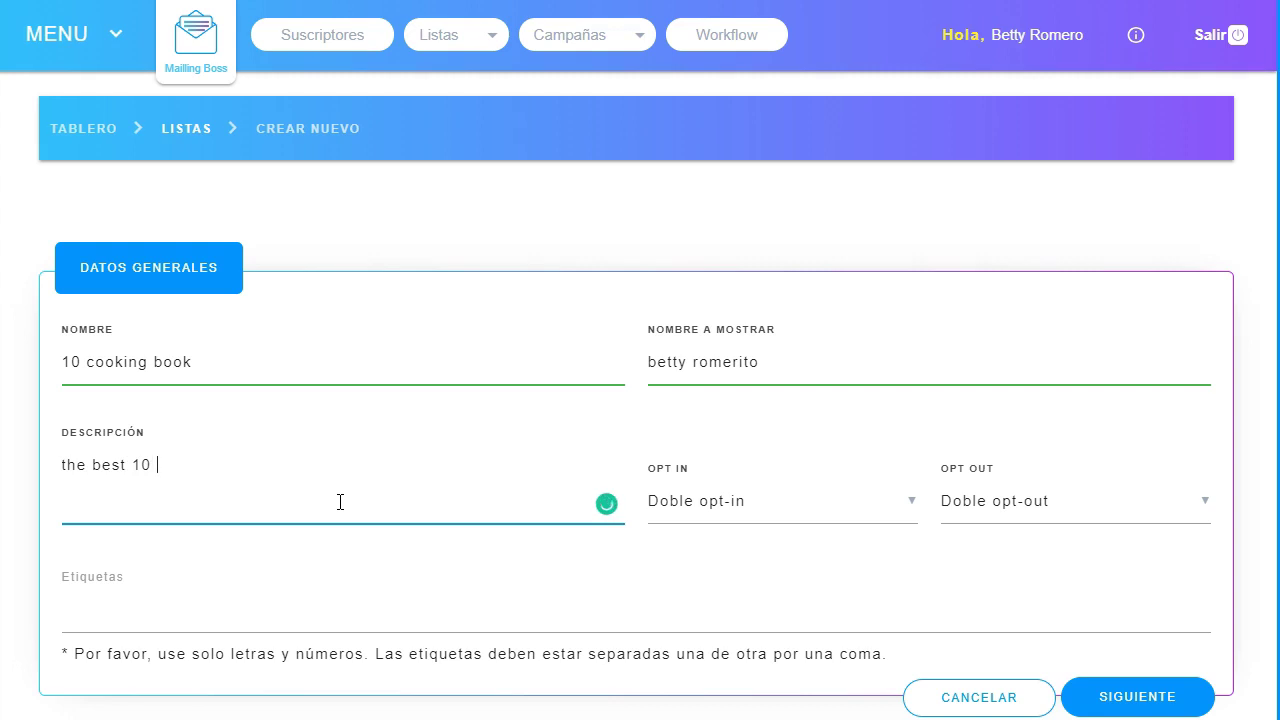
type("boo")
type("builder")
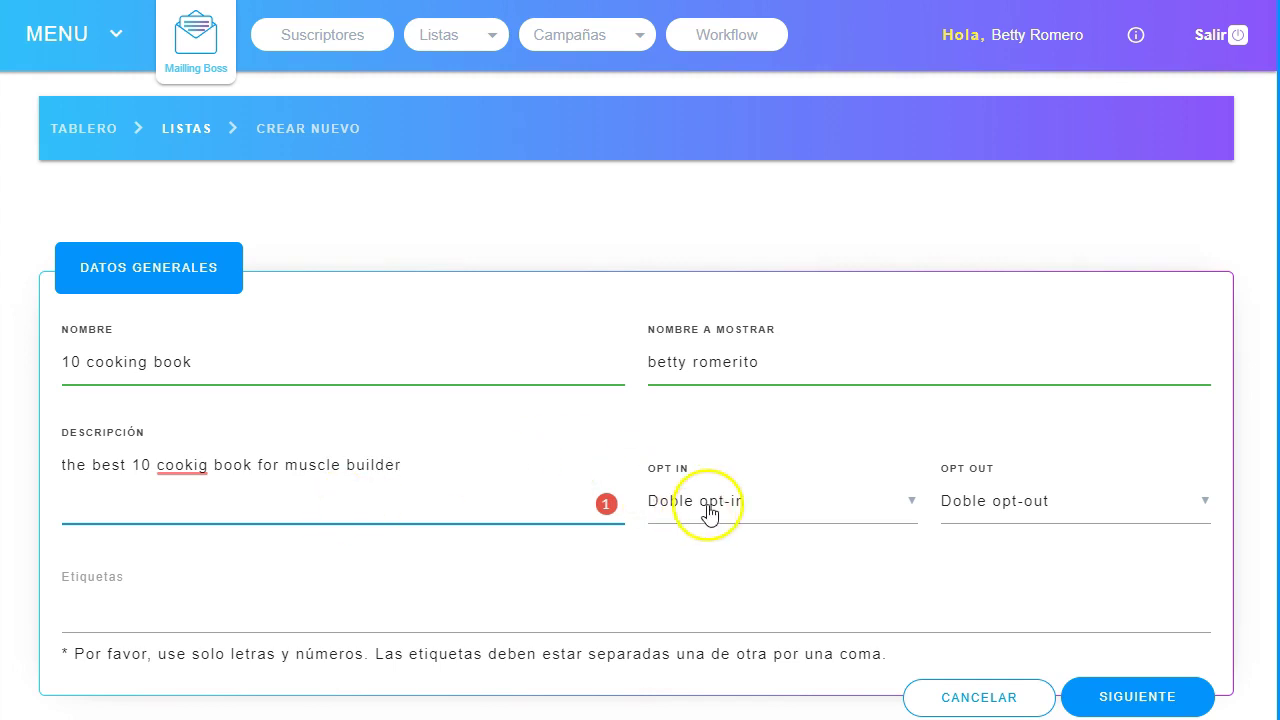
Set the list to single opt-in, tag it 'cooking book', and save the details.
left_click(708, 513)
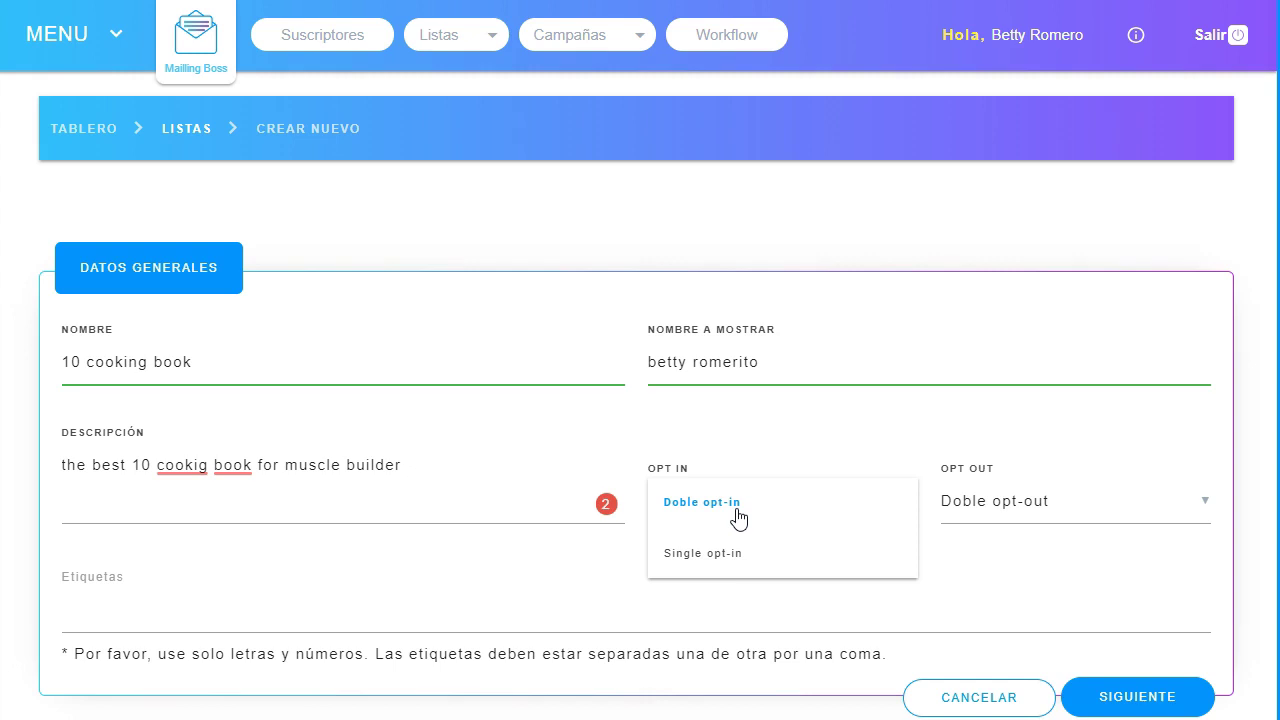
left_click(746, 560)
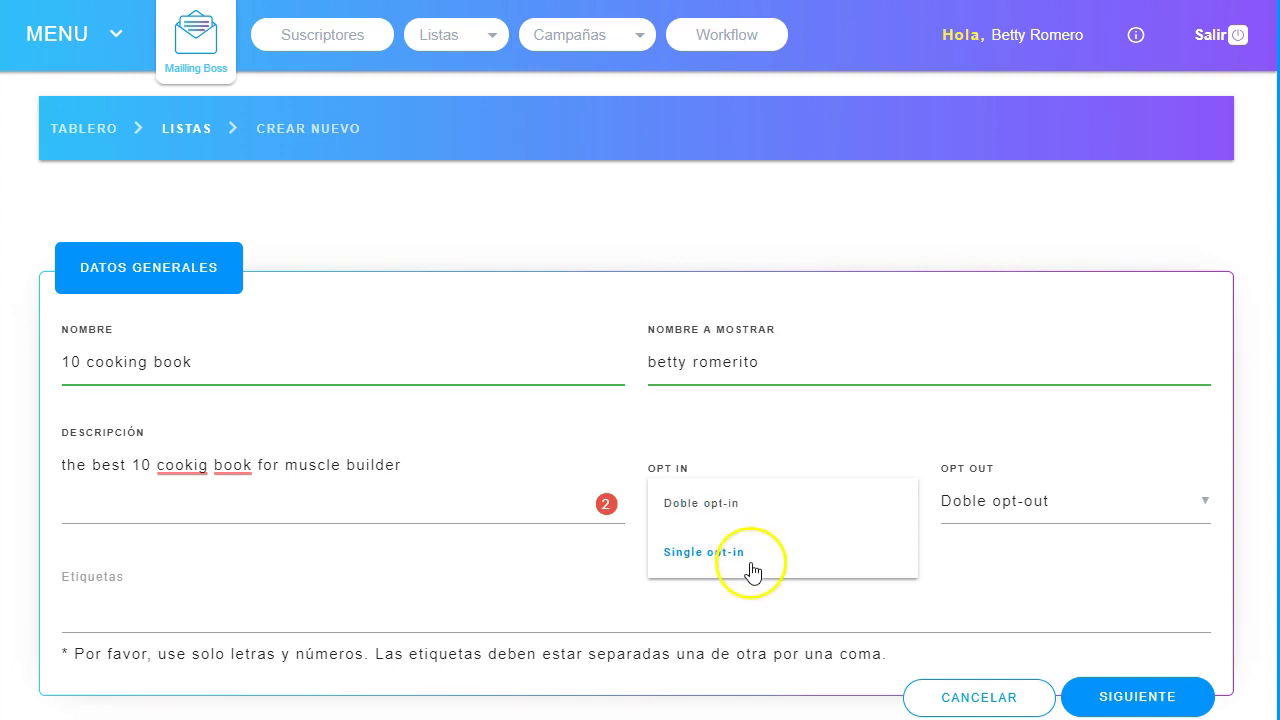
left_click(716, 558)
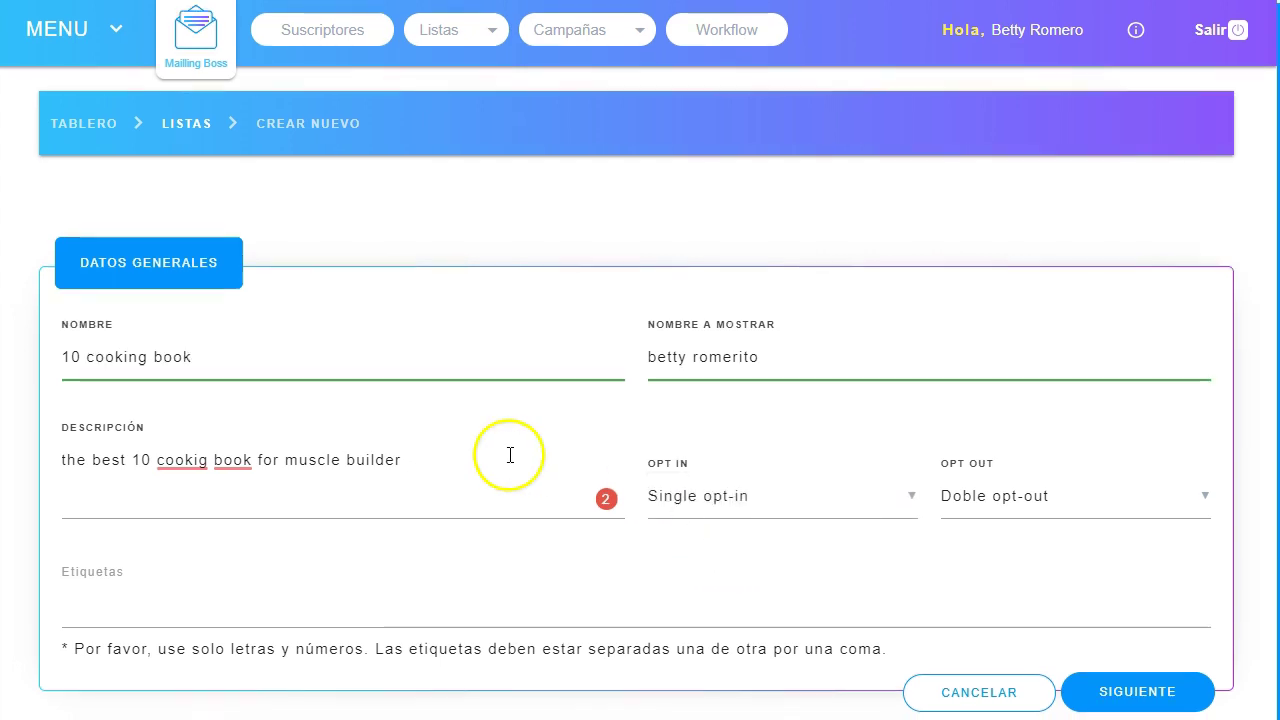
left_click(196, 611)
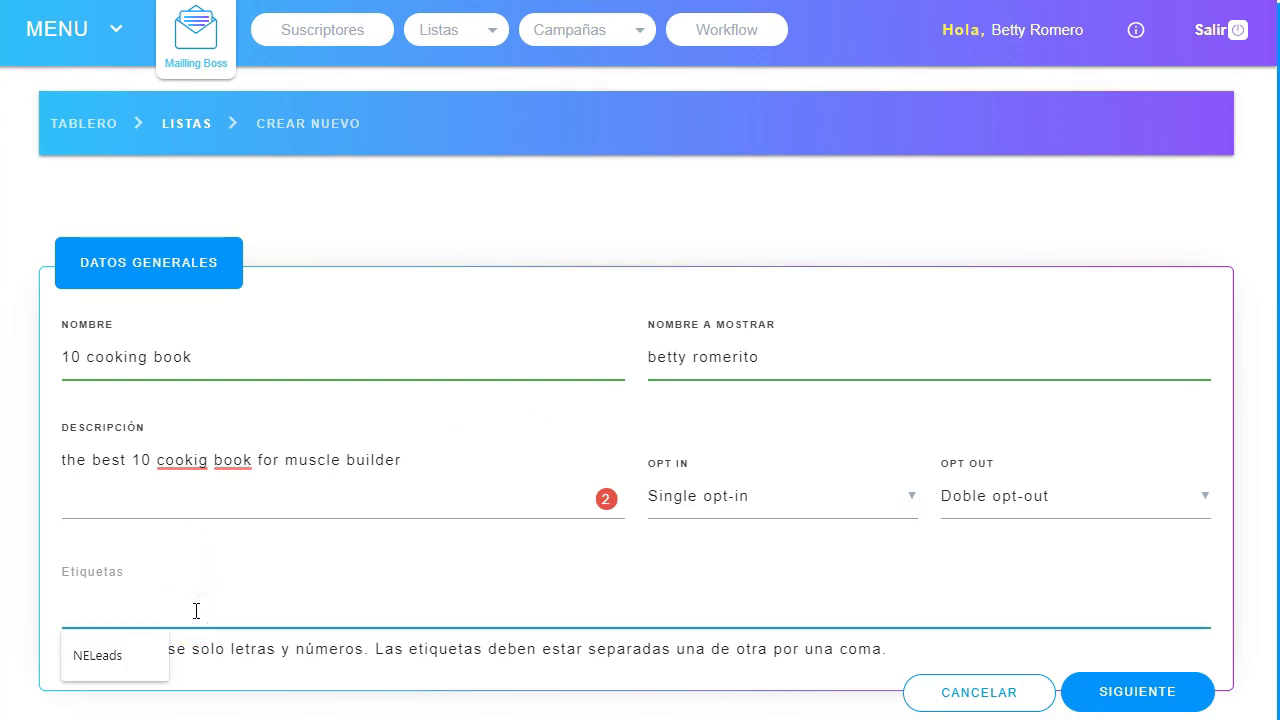
type("mu")
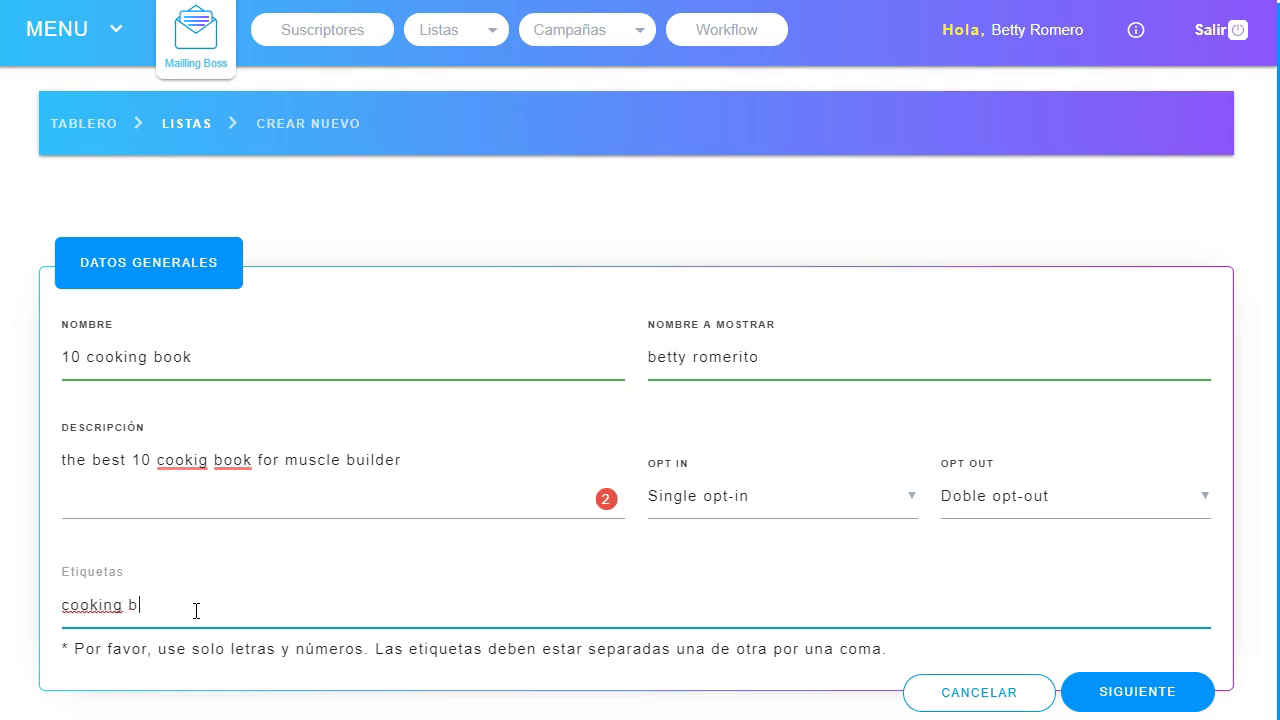
left_click(23, 465)
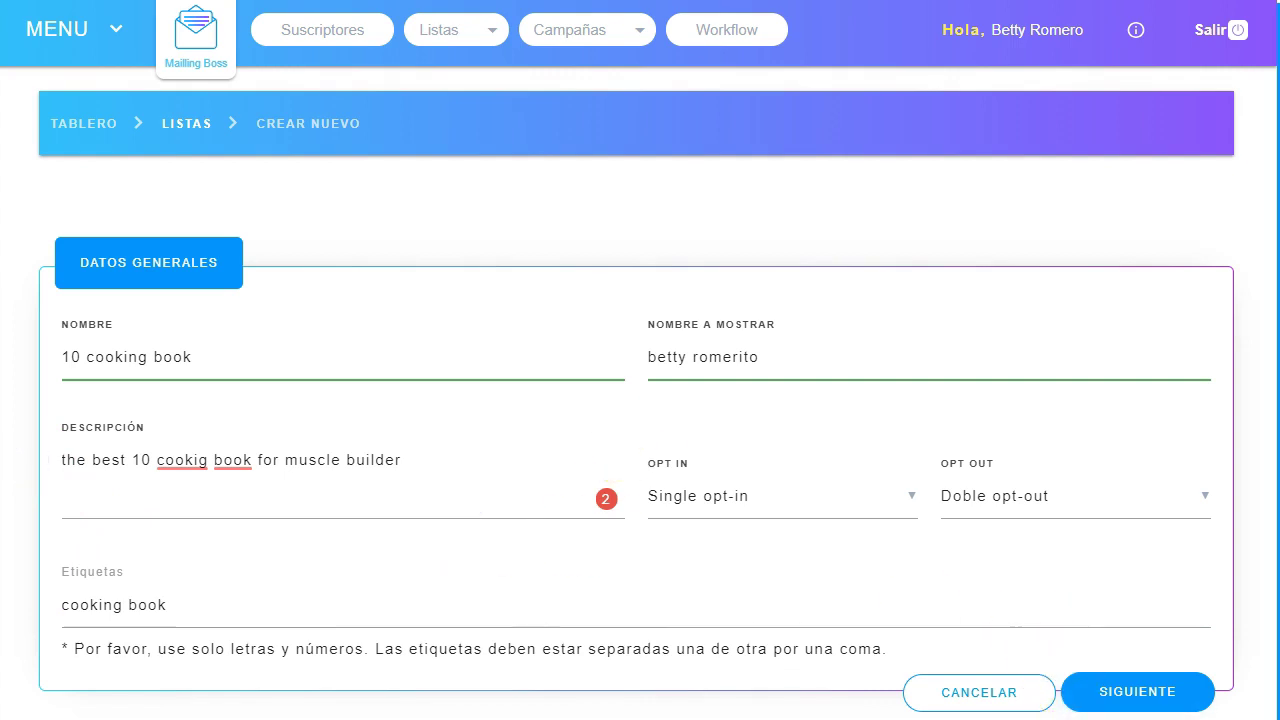
left_click(1128, 692)
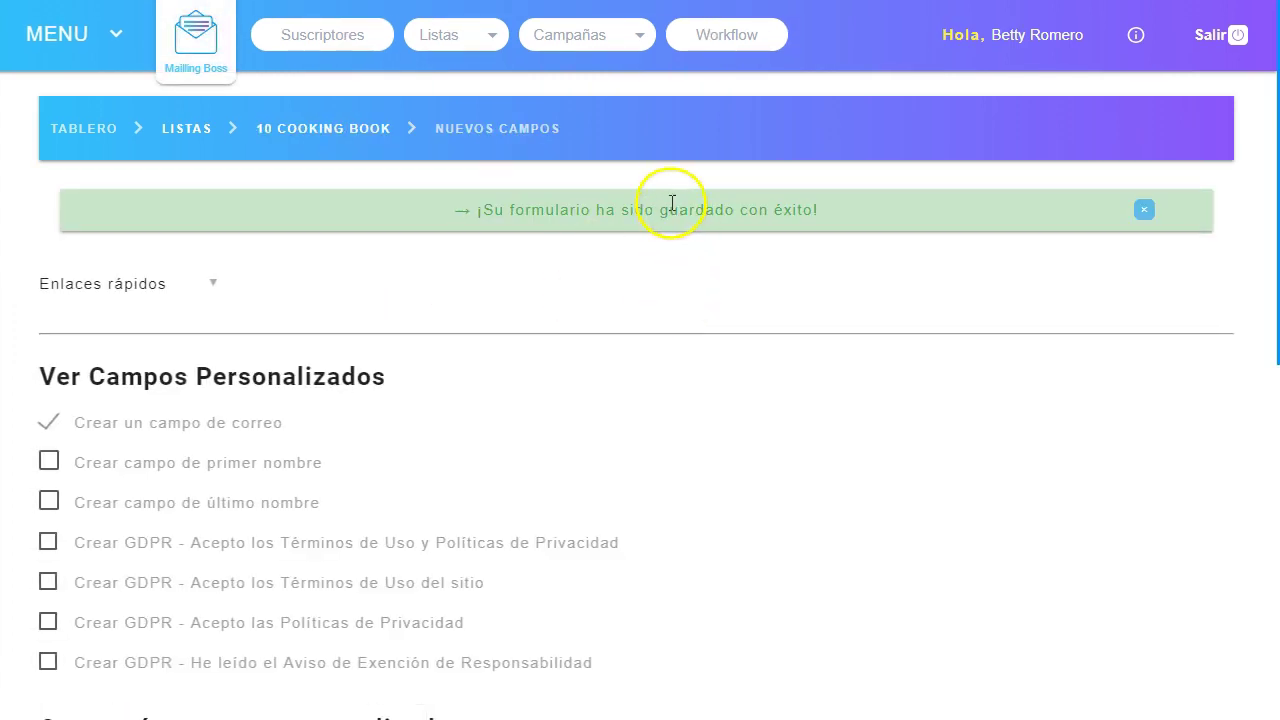
Tick 'Crear campo de primer nombre' and save, giving the list form email and first-name fields.
scroll(414, 417, "down", 1)
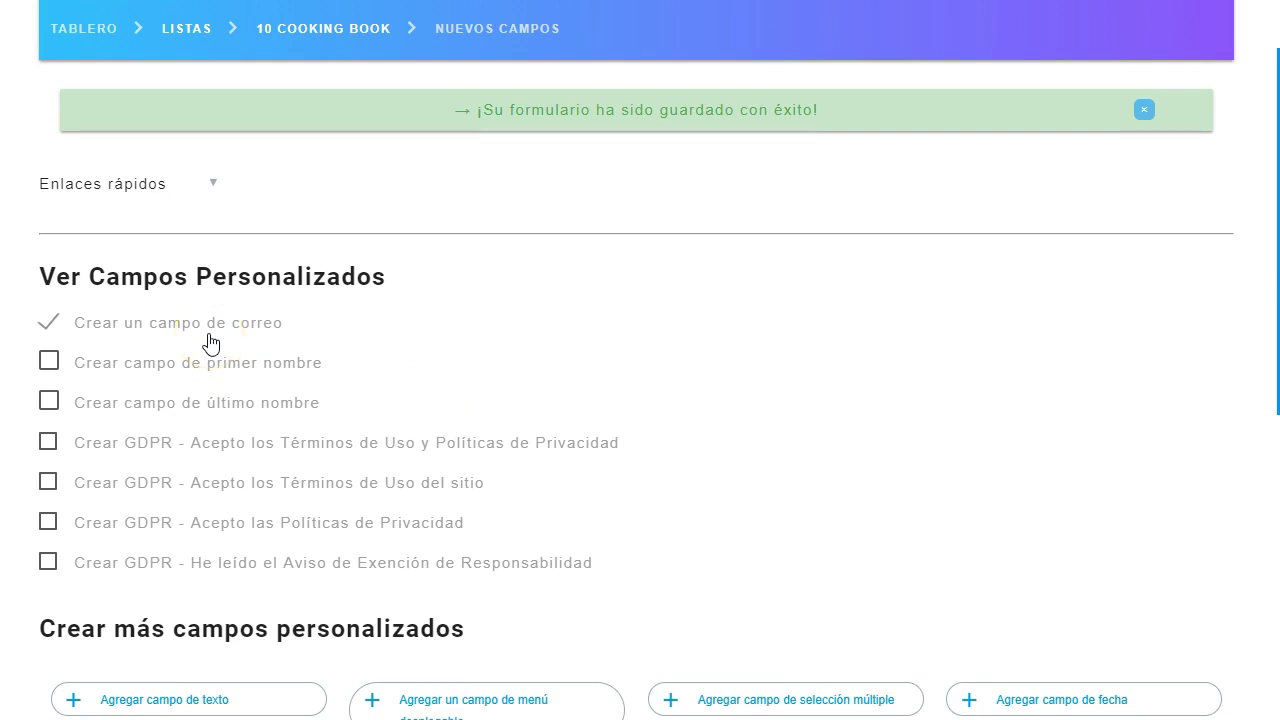
scroll(600, 380, "down", 5)
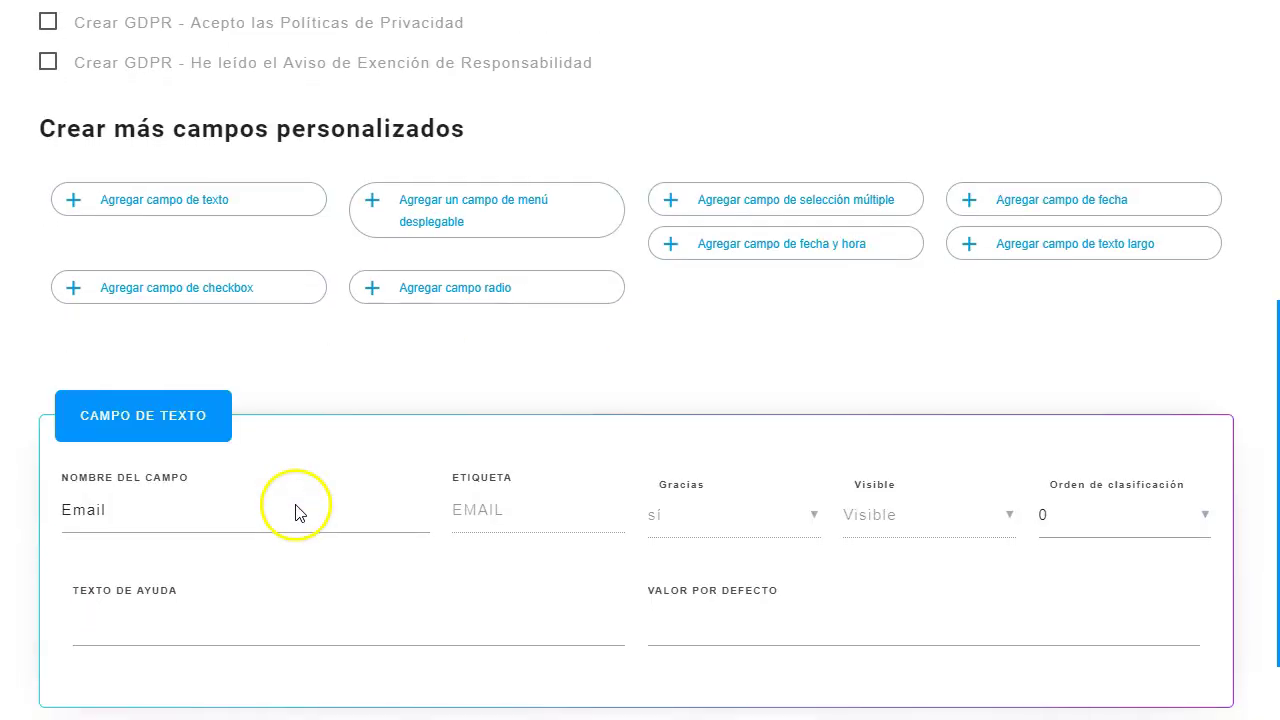
scroll(295, 512, "down", 1)
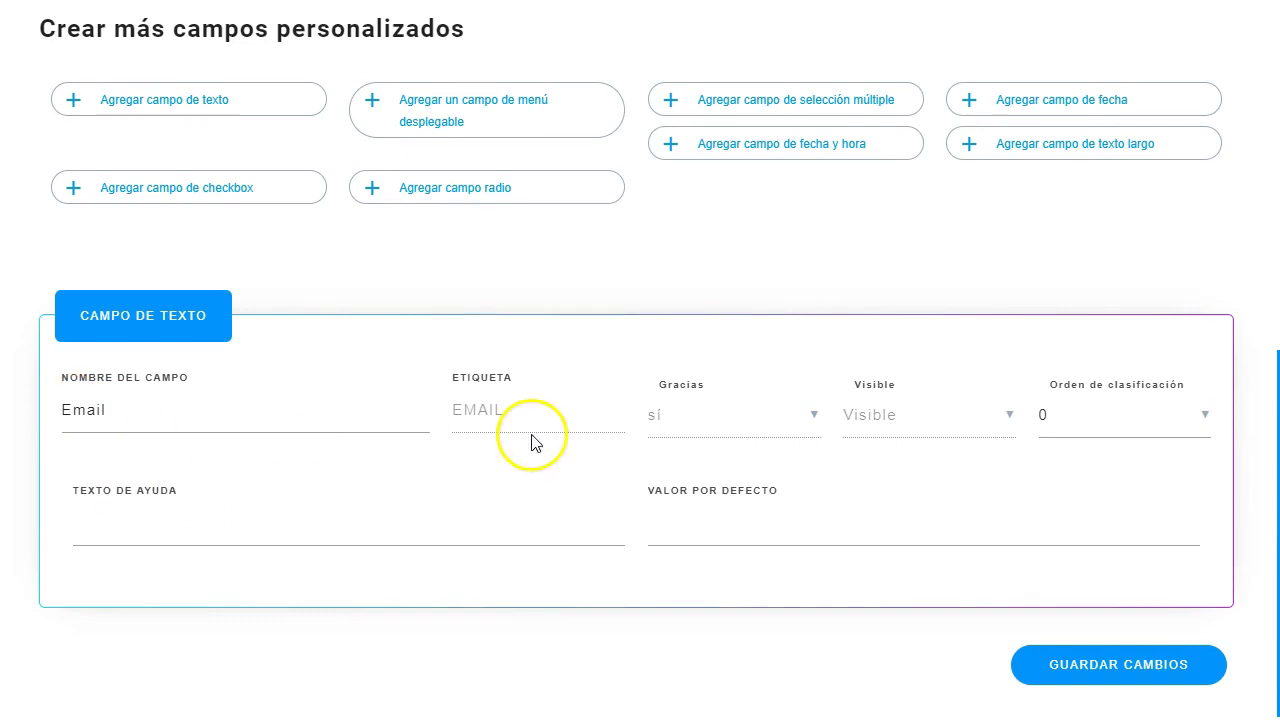
scroll(286, 405, "up", 4)
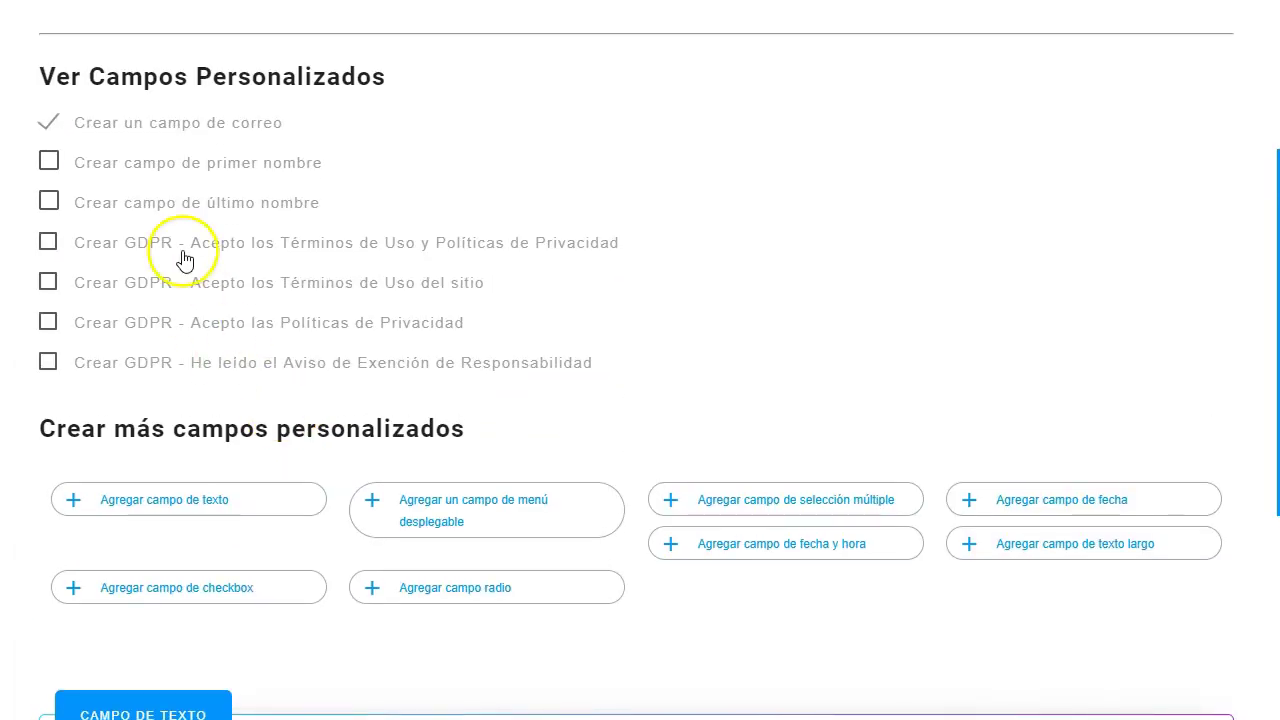
left_click(47, 164)
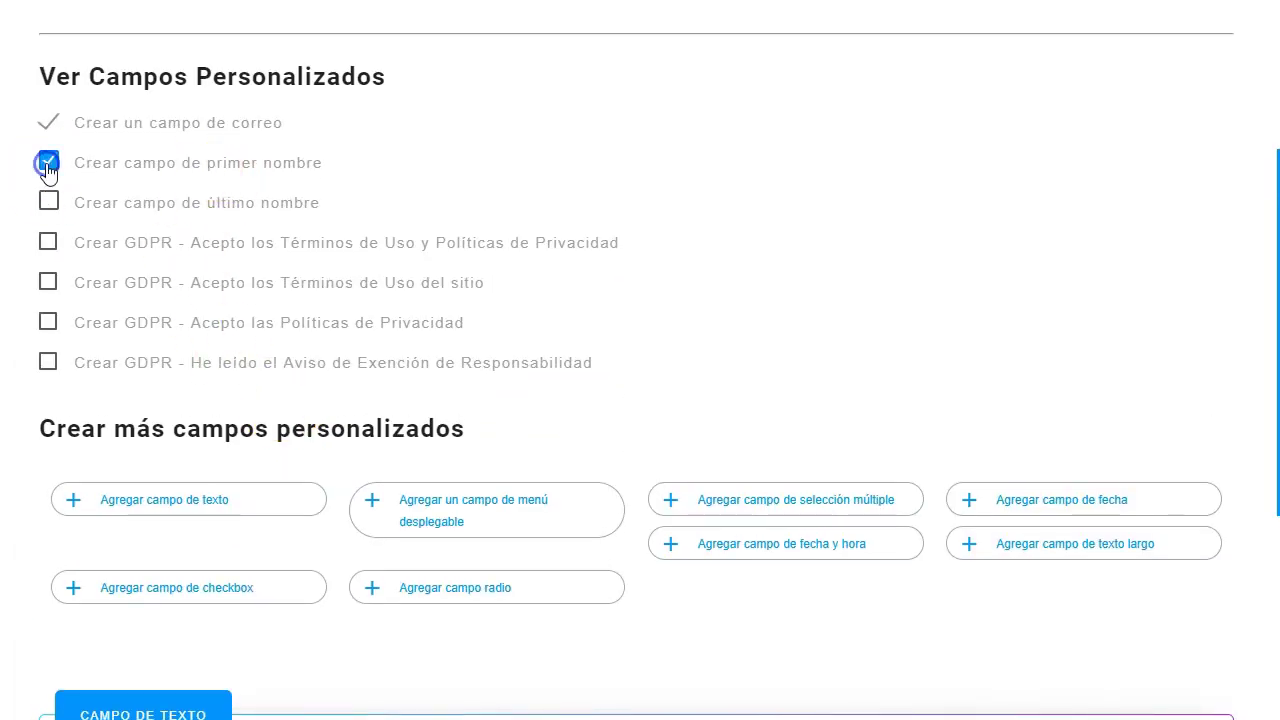
scroll(286, 257, "down", 4)
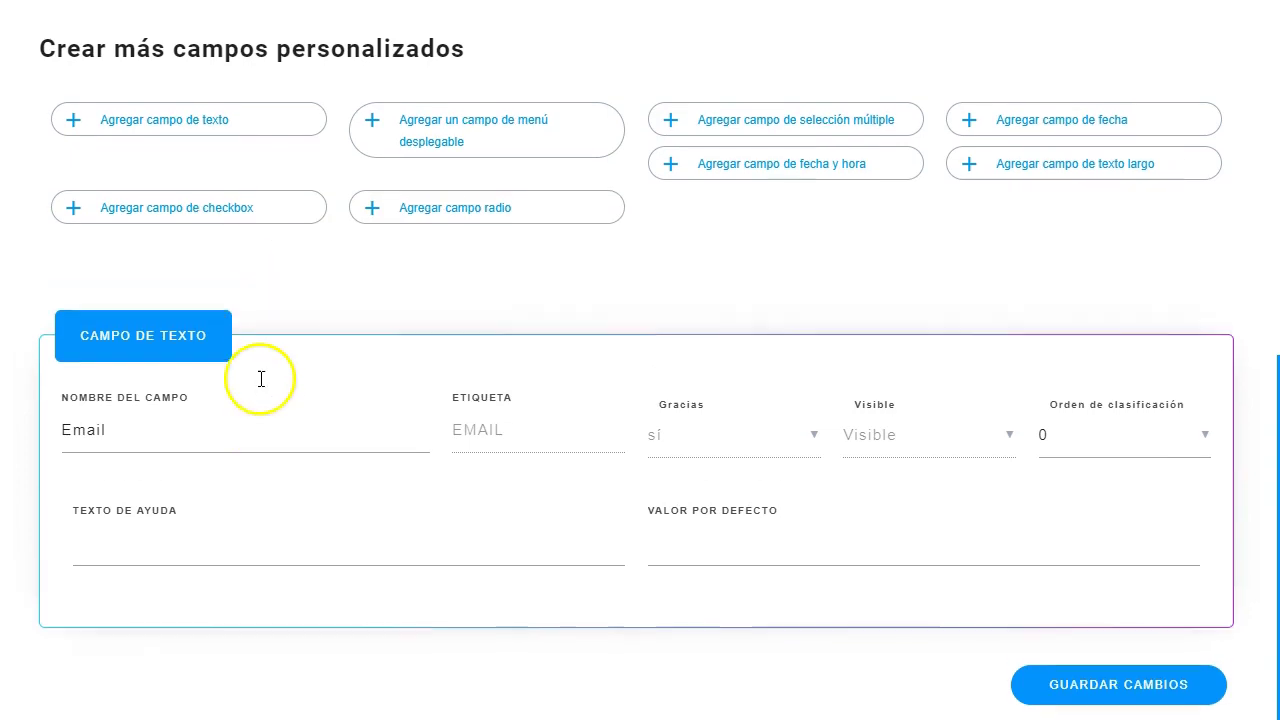
scroll(260, 379, "up", 3)
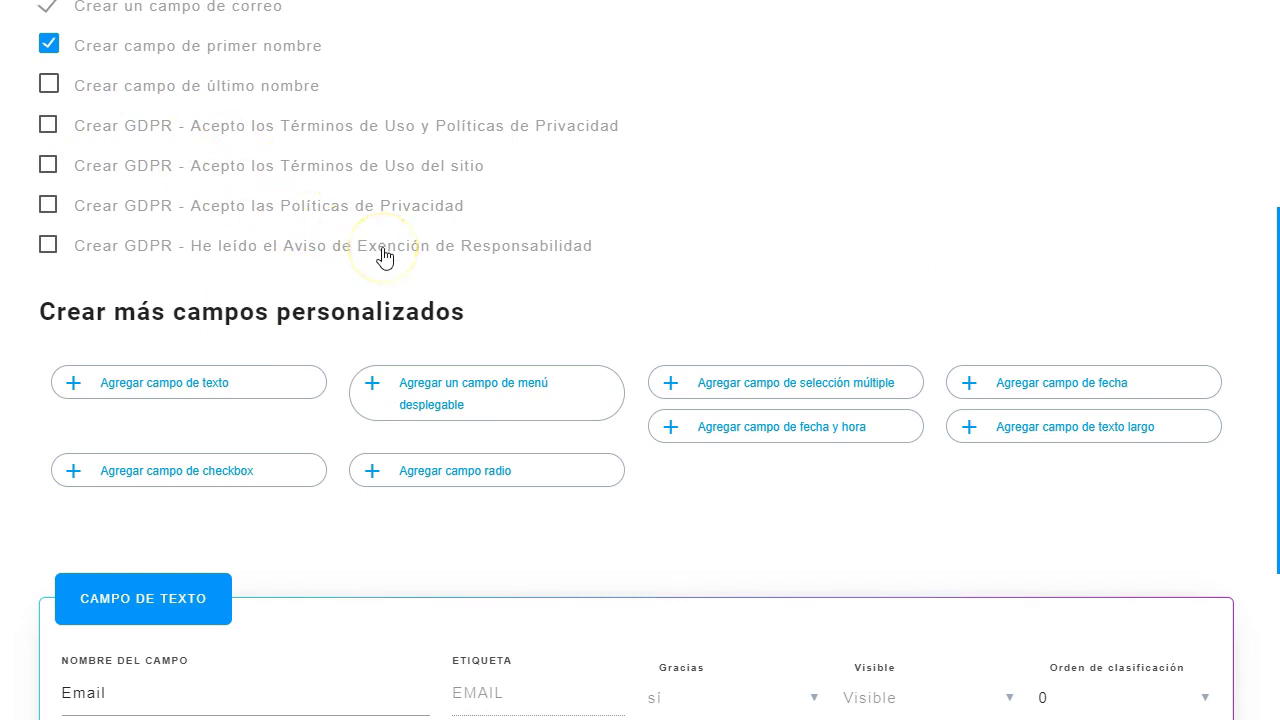
scroll(385, 257, "down", 2)
scroll(443, 351, "down", 1)
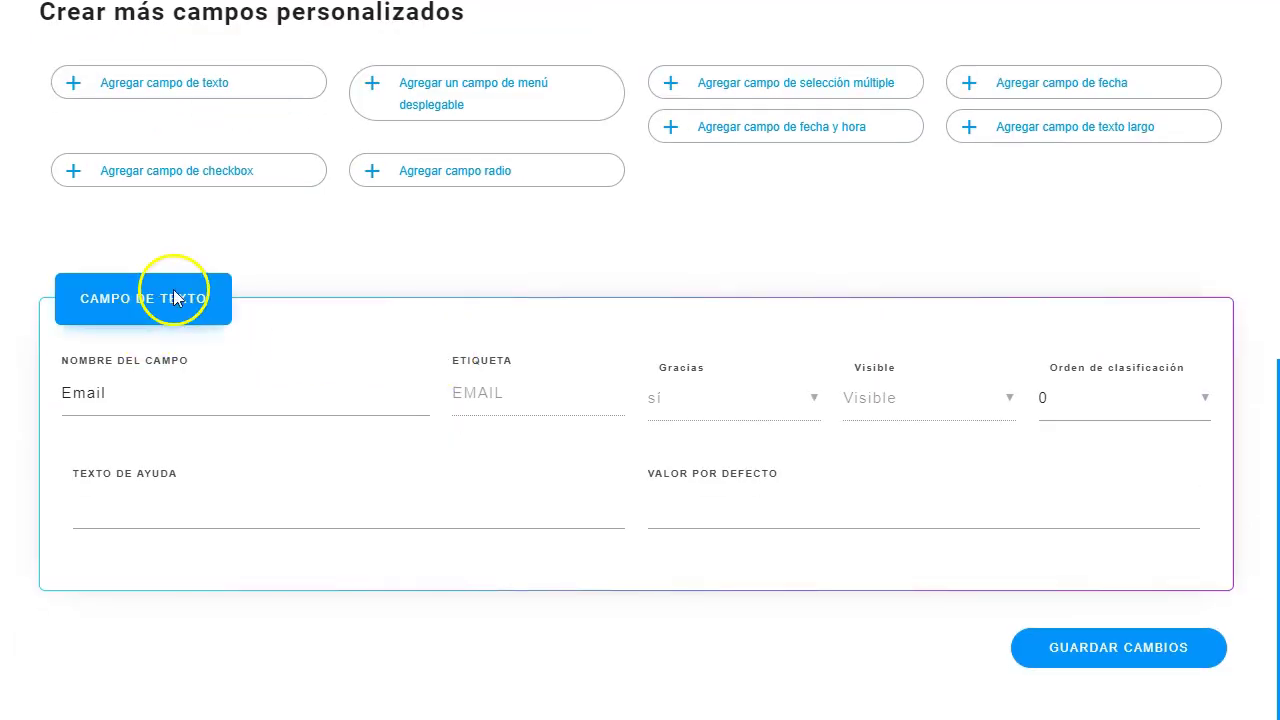
left_click(1124, 652)
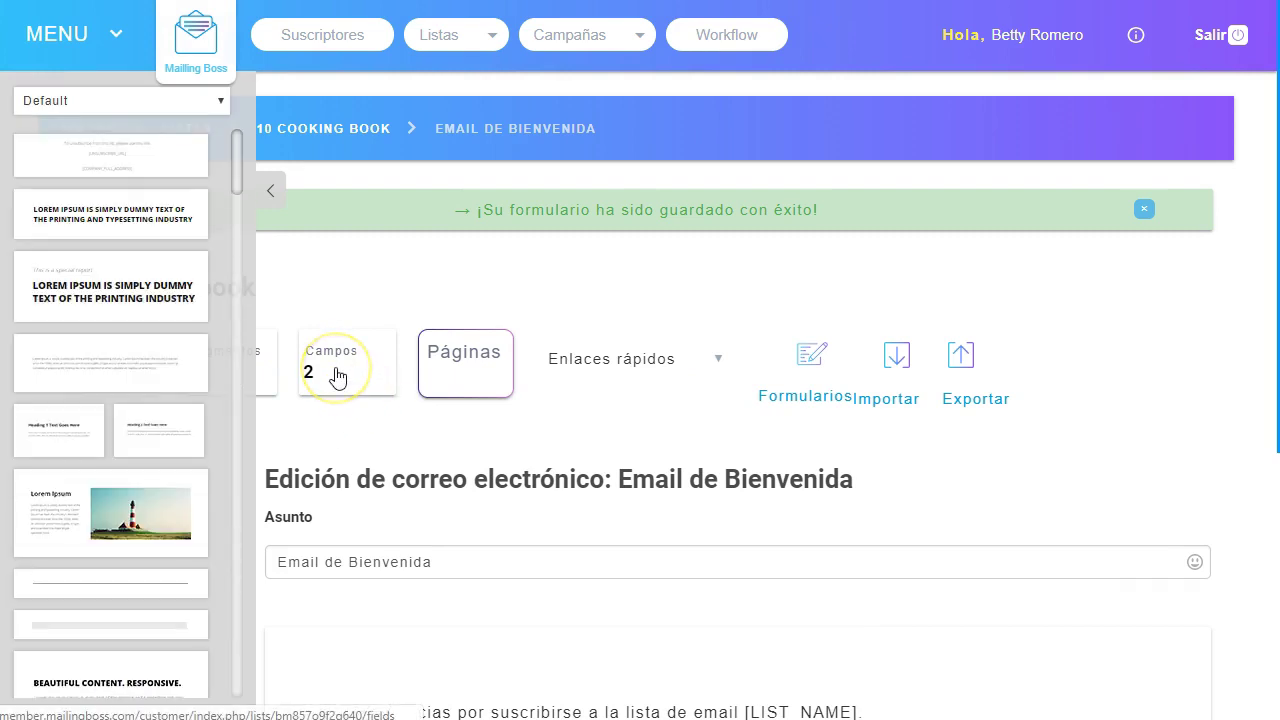
Save the default welcome email with 'Guardar y siguiente'.
scroll(686, 471, "down", 3)
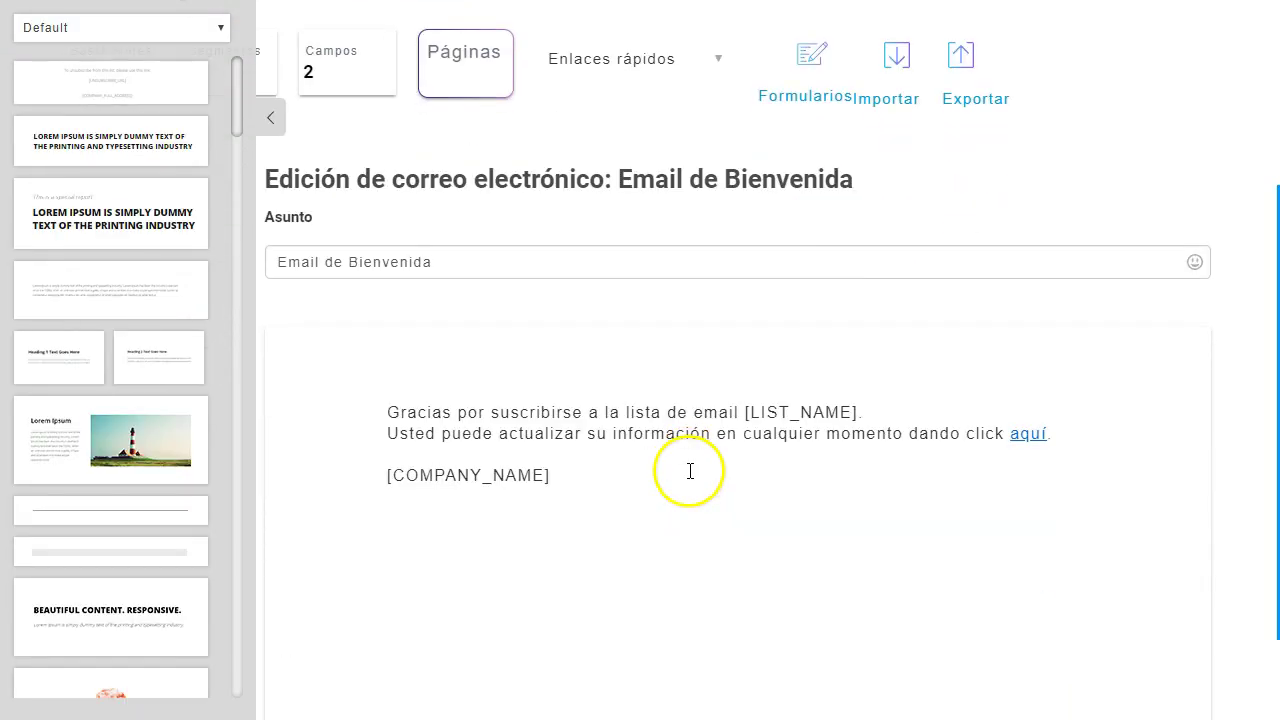
scroll(509, 446, "up", 3)
scroll(371, 472, "down", 2)
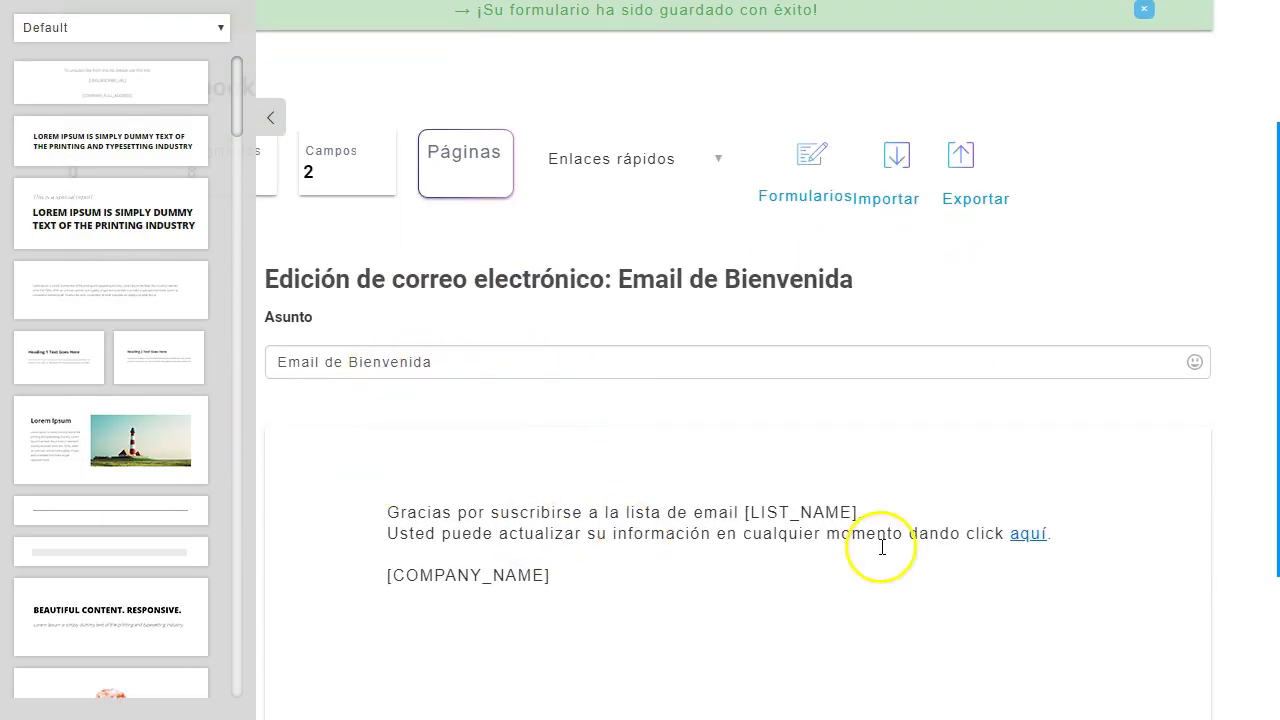
scroll(606, 457, "down", 2)
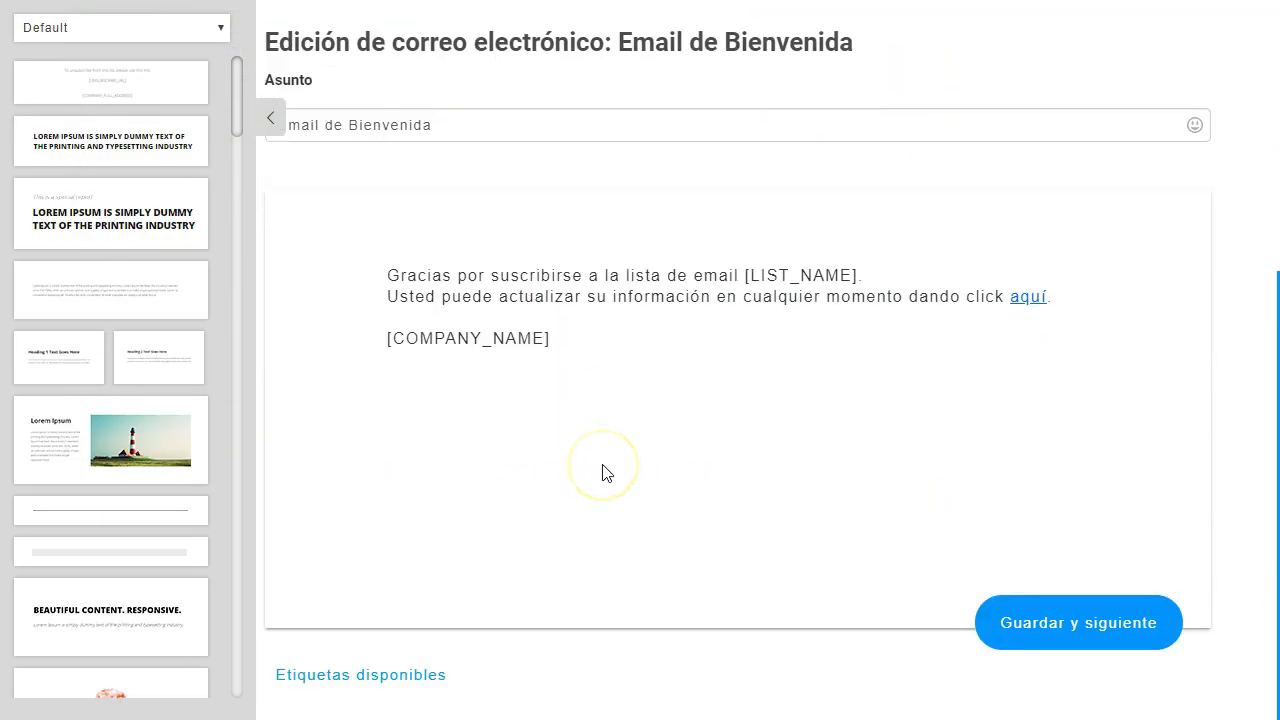
left_click(1087, 626)
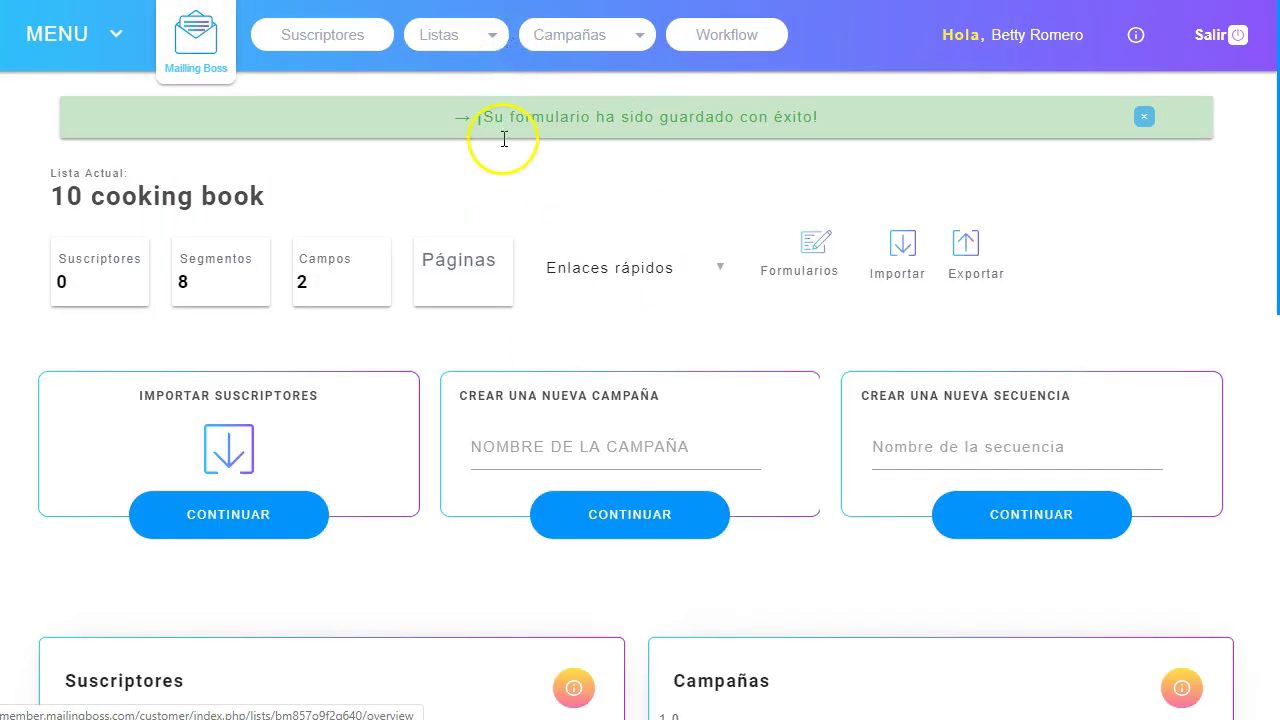
Go to Listas > Listas to confirm '10 cooking book' is listed.
left_click(480, 36)
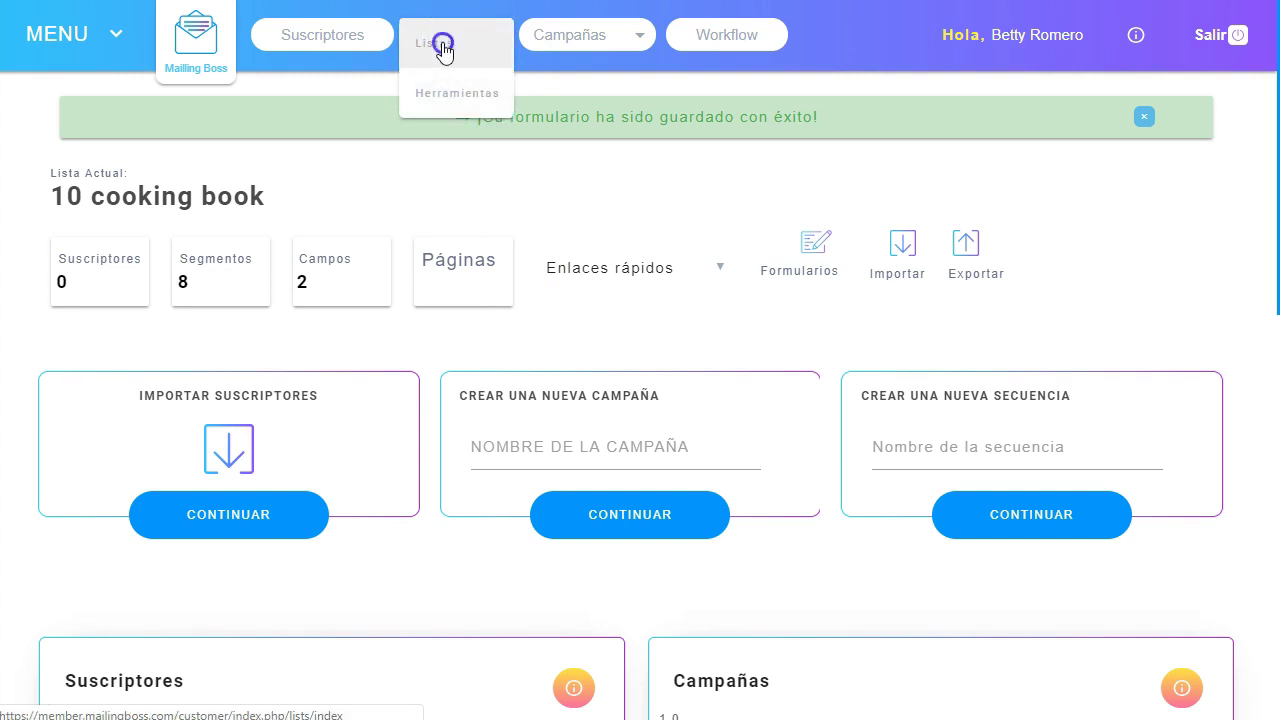
left_click(443, 45)
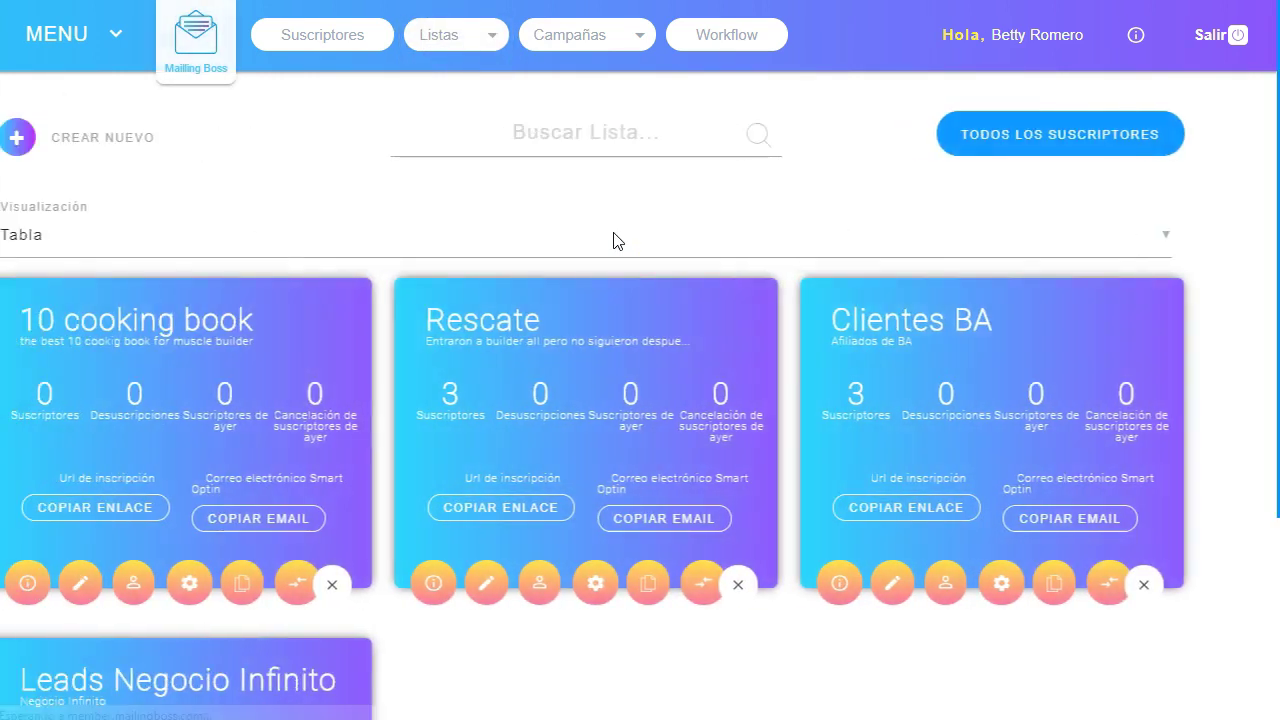
scroll(580, 251, "down", 3)
scroll(517, 289, "up", 2)
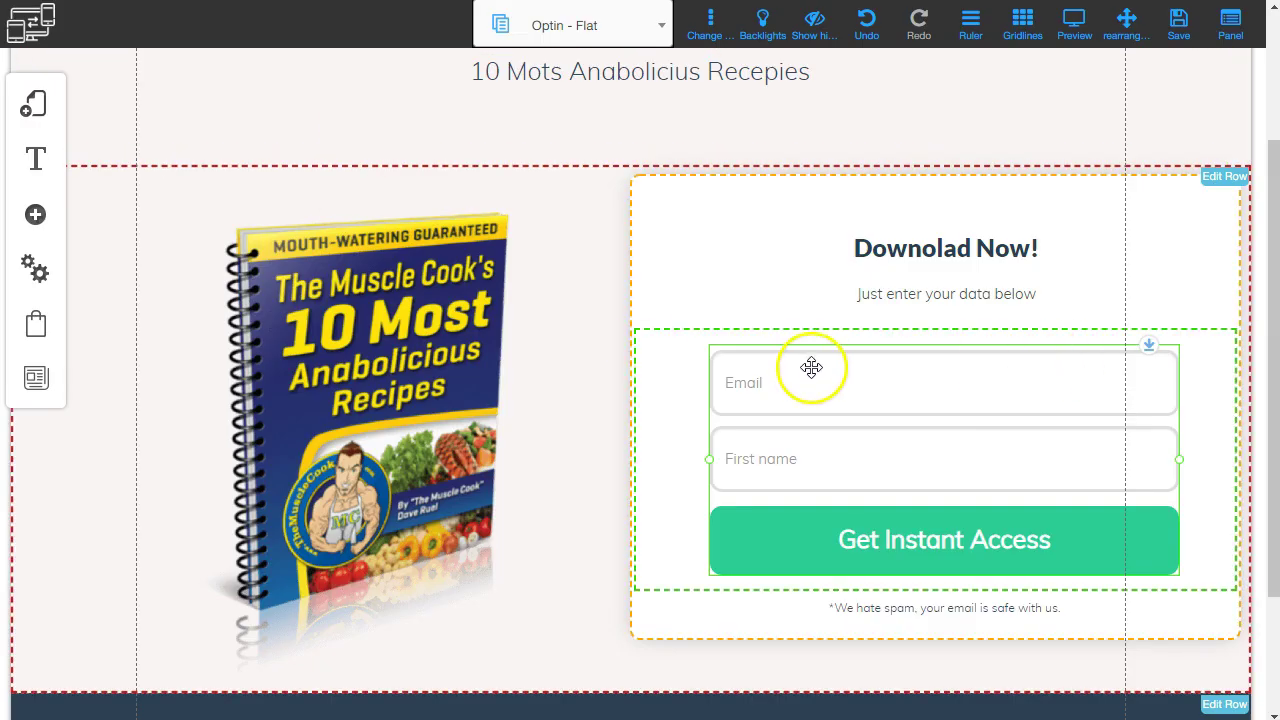
Choose MailingBoss as the form's provider and select the '10 cooking book' list.
right_click(811, 367)
left_click(593, 175)
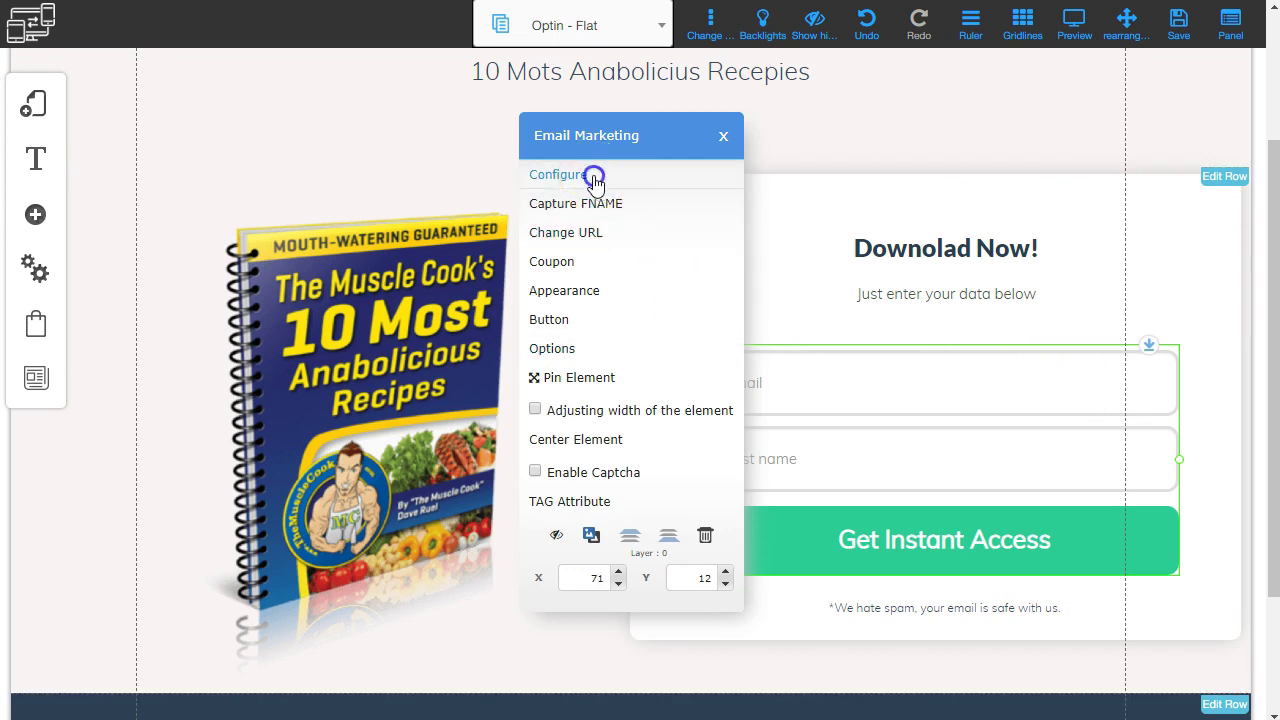
left_click(380, 229)
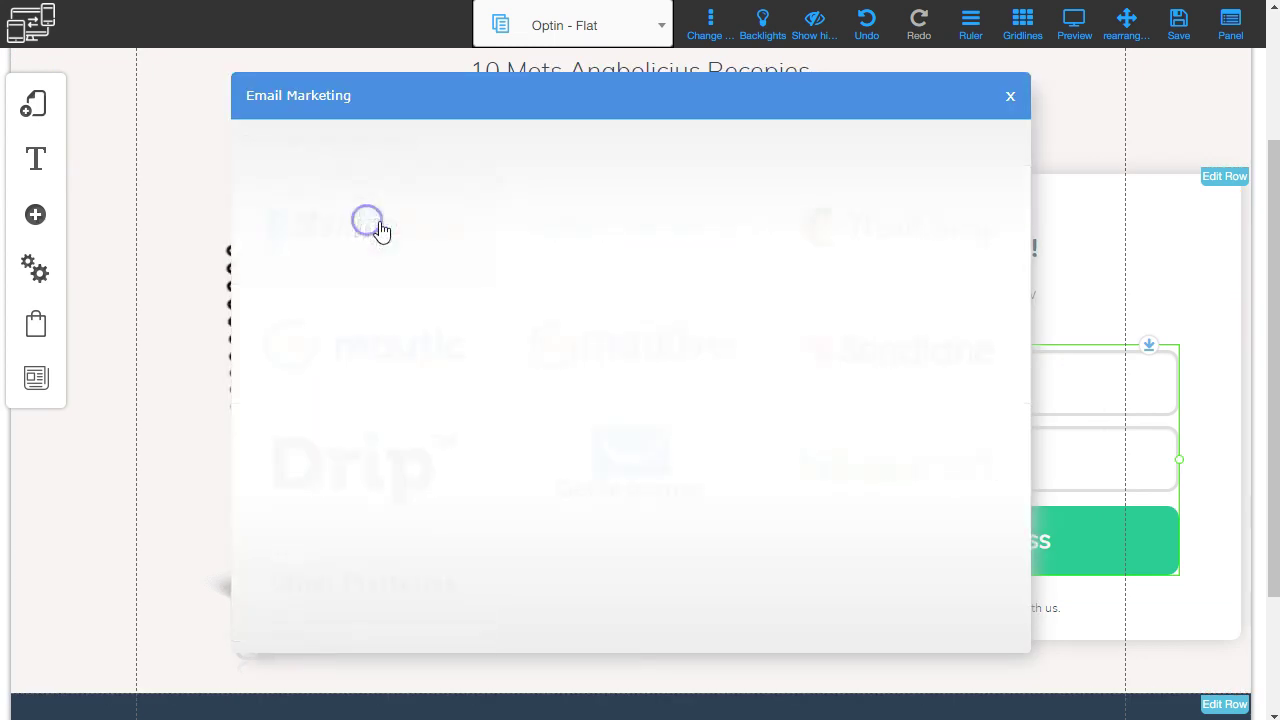
scroll(391, 385, "down", 1)
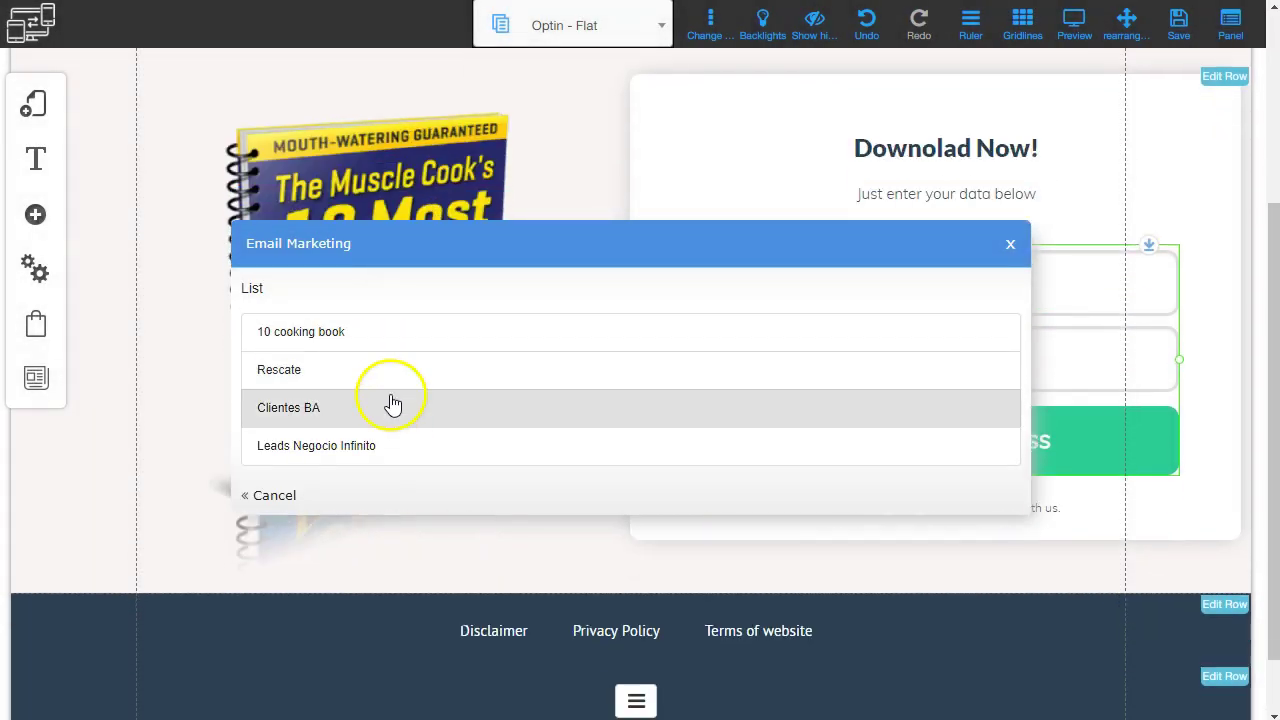
left_click(336, 341)
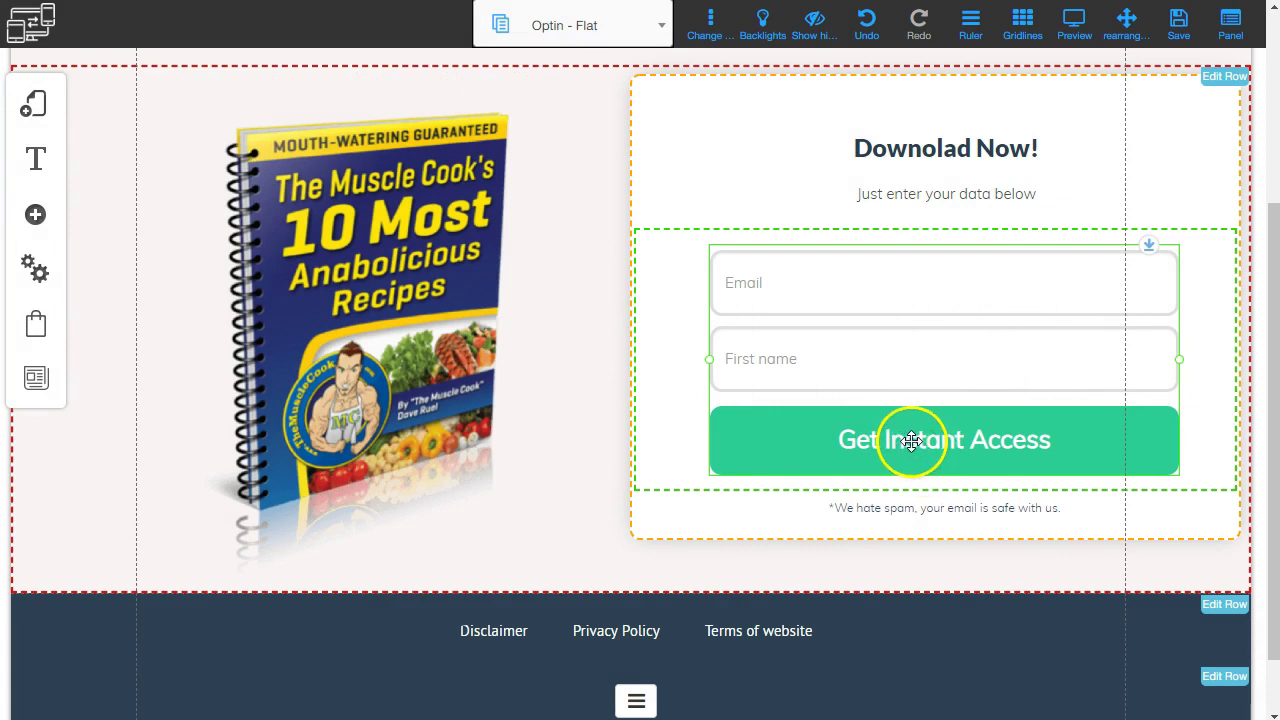
Redirect pending subscriptions to the funnel's Bridge Page.
left_click(911, 441)
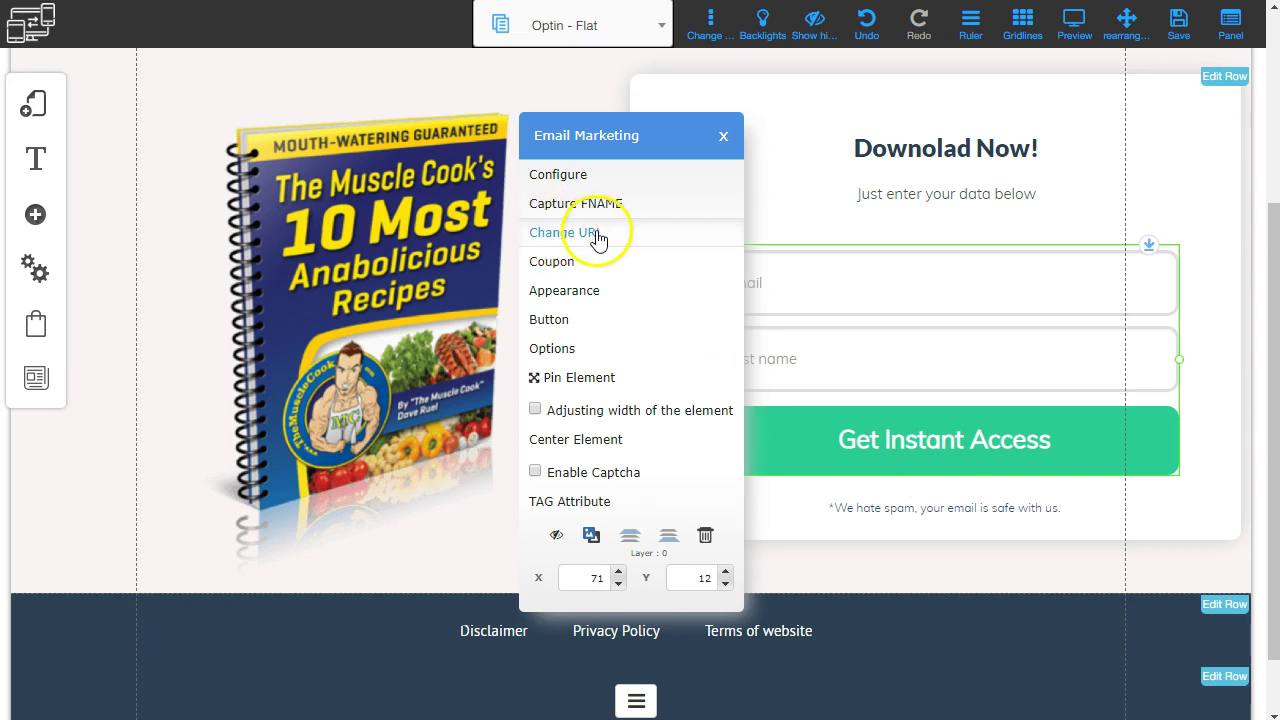
left_click(596, 232)
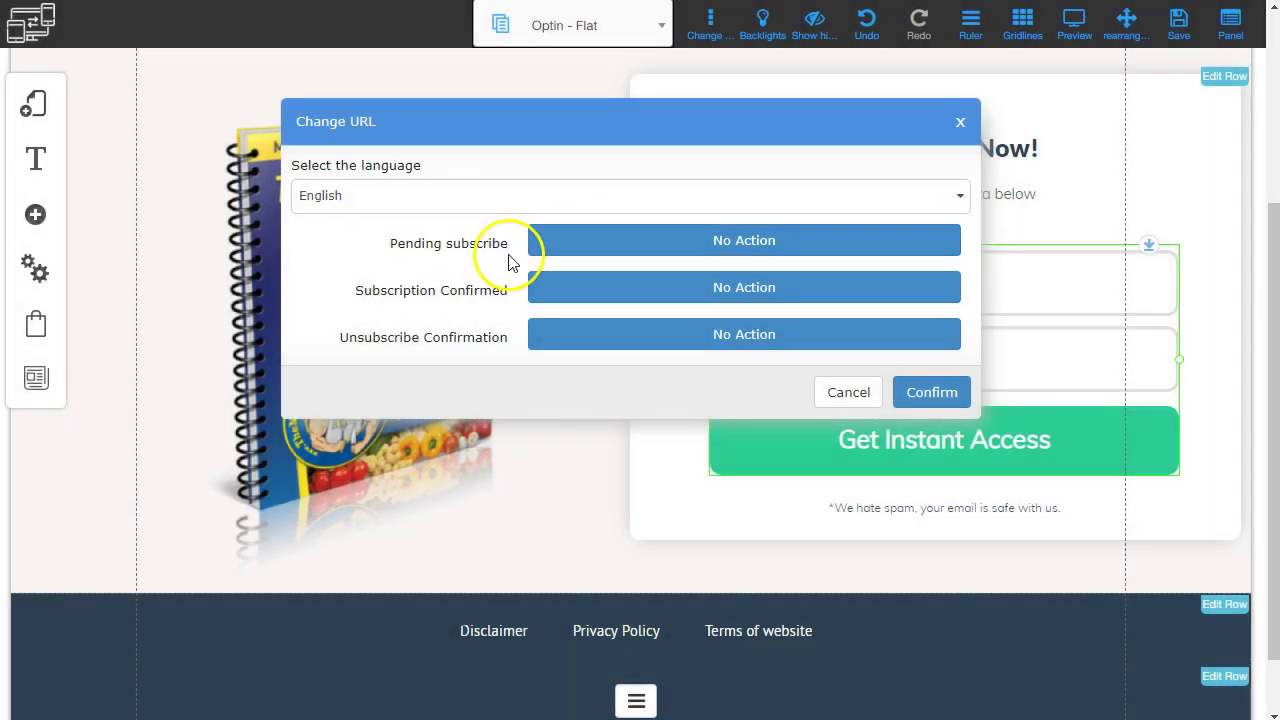
left_click(740, 245)
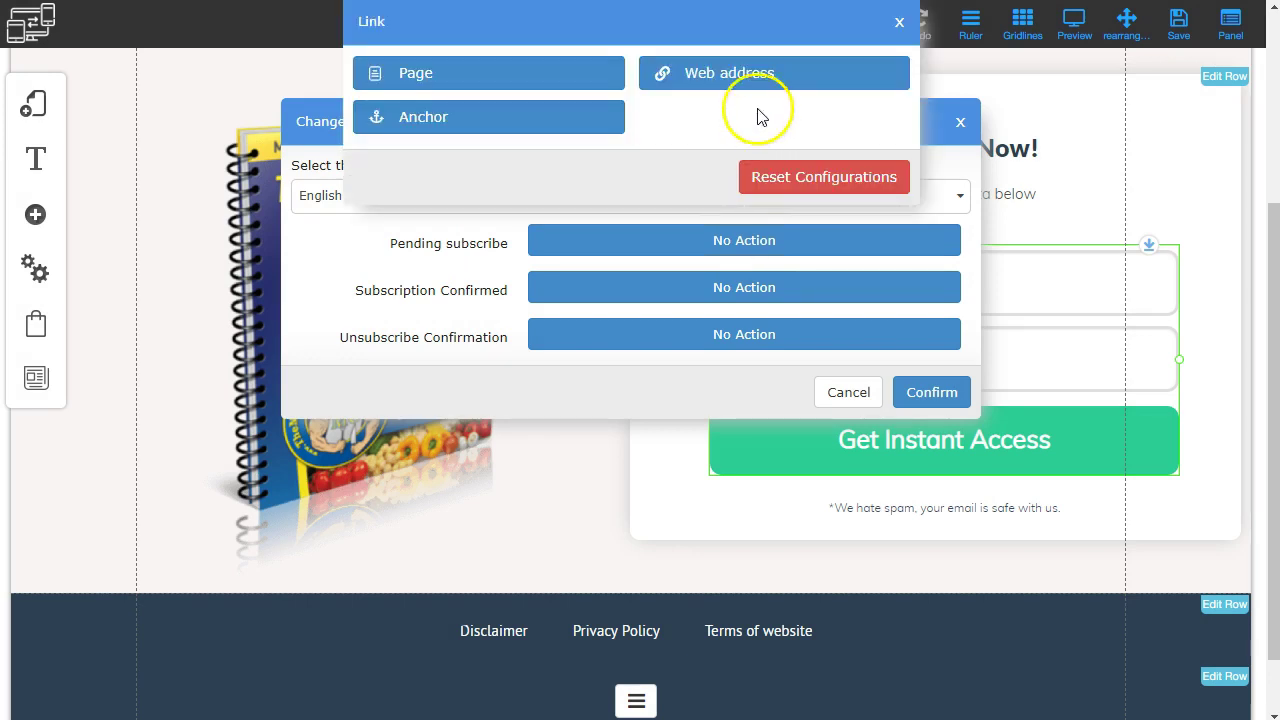
left_click(741, 83)
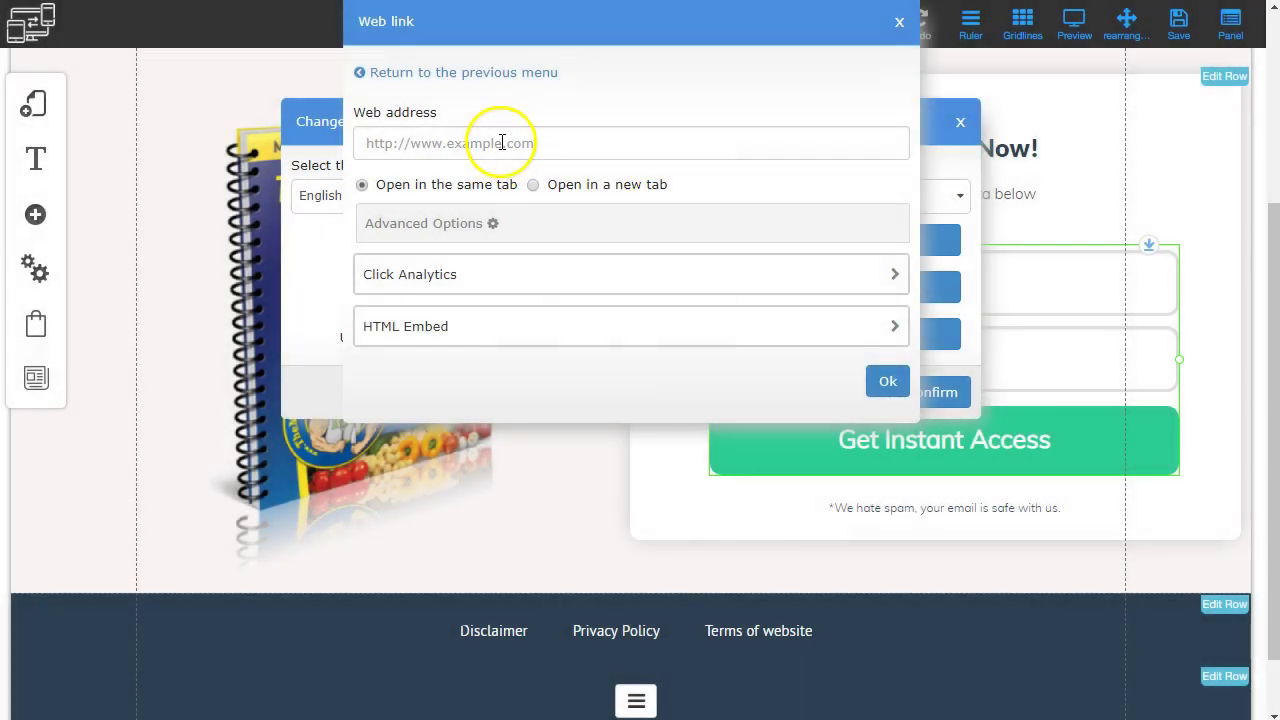
left_click(395, 80)
left_click(441, 88)
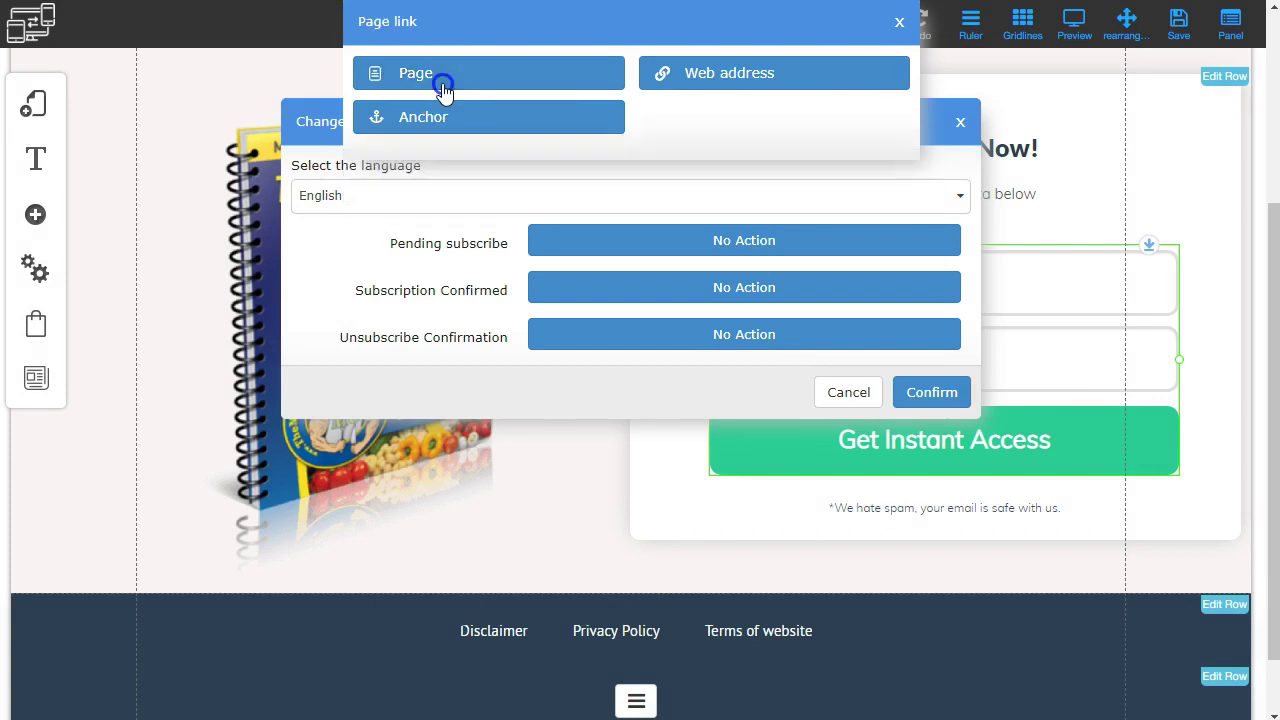
left_click(443, 141)
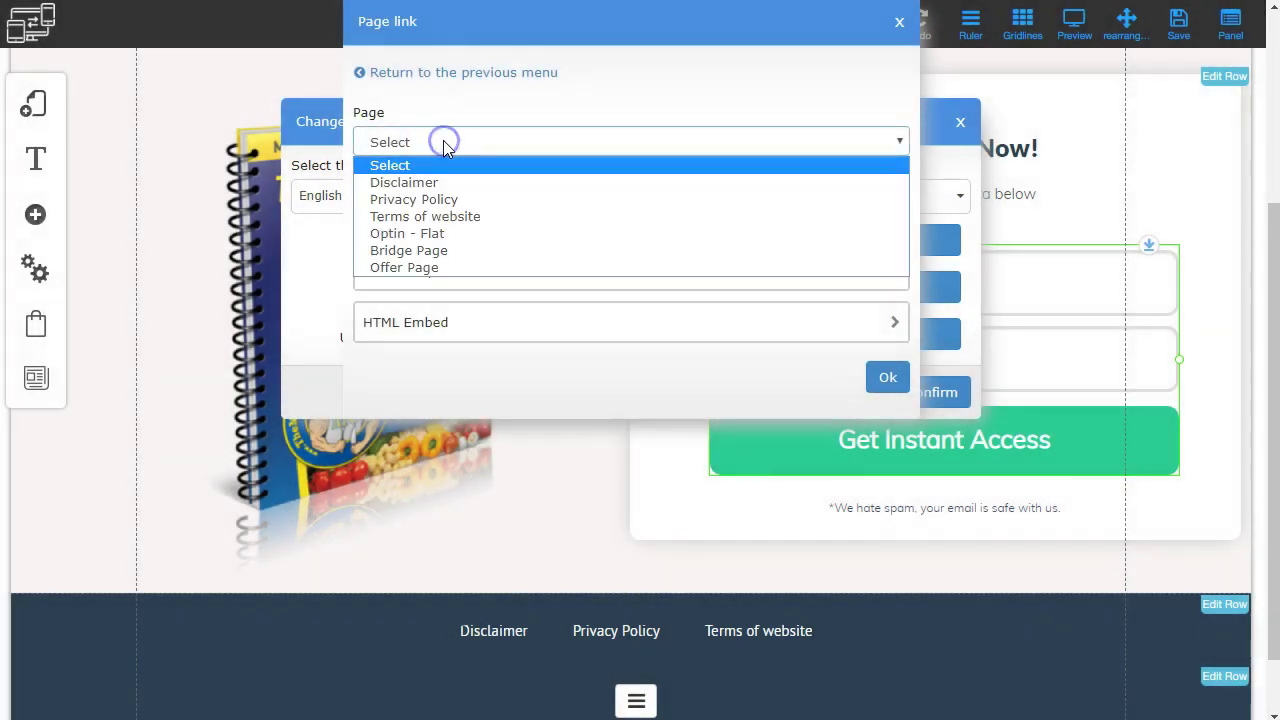
left_click(441, 250)
left_click(458, 178)
left_click(776, 176)
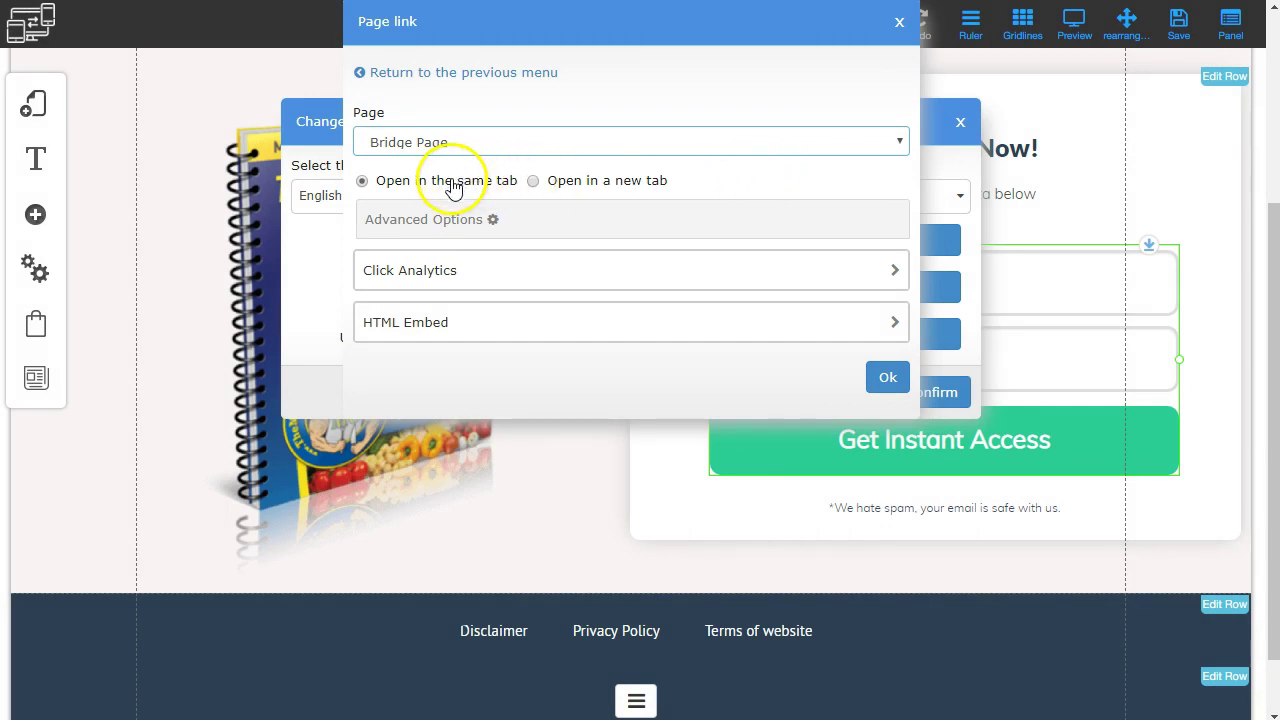
left_click(887, 378)
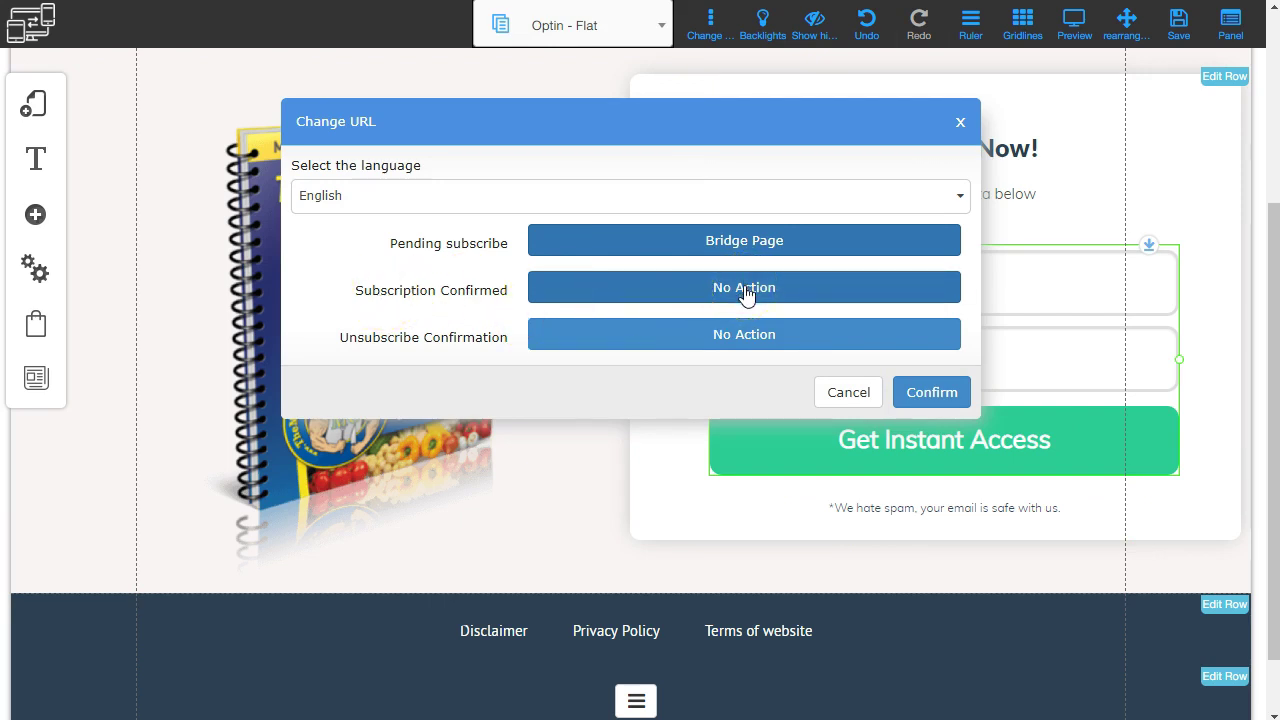
Redirect confirmed subscriptions to the Bridge Page as well.
left_click(745, 290)
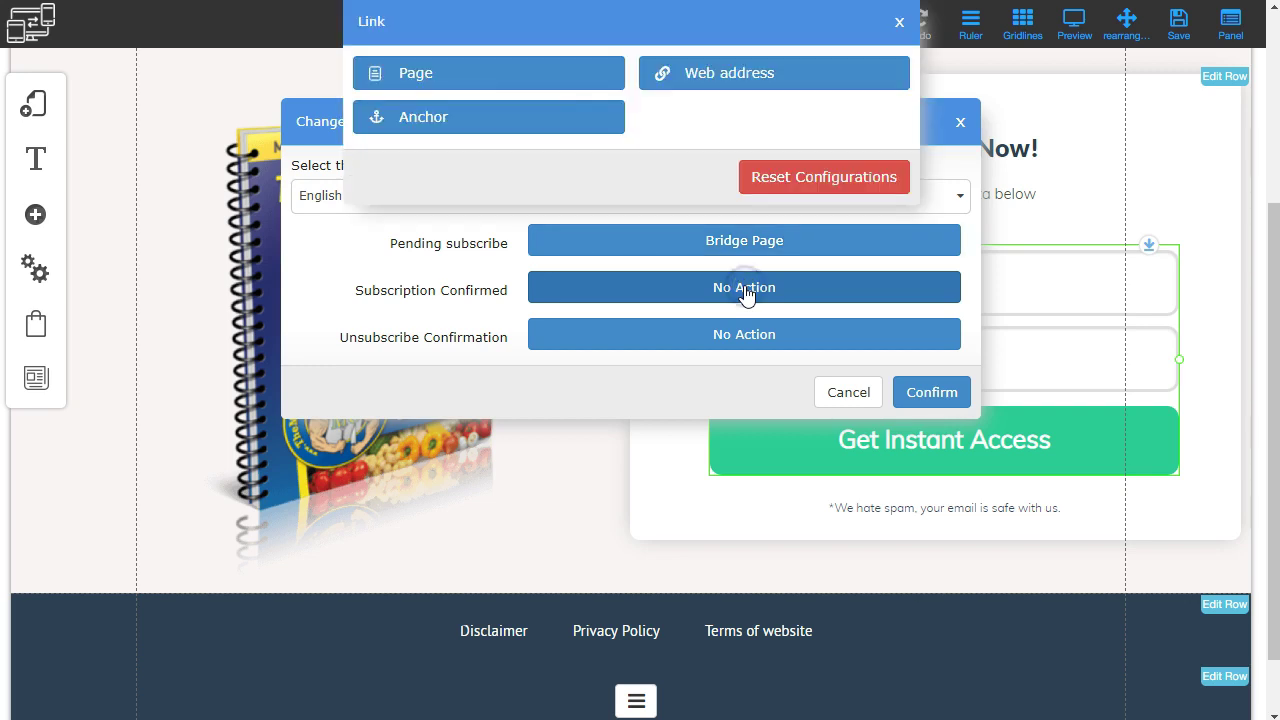
left_click(505, 76)
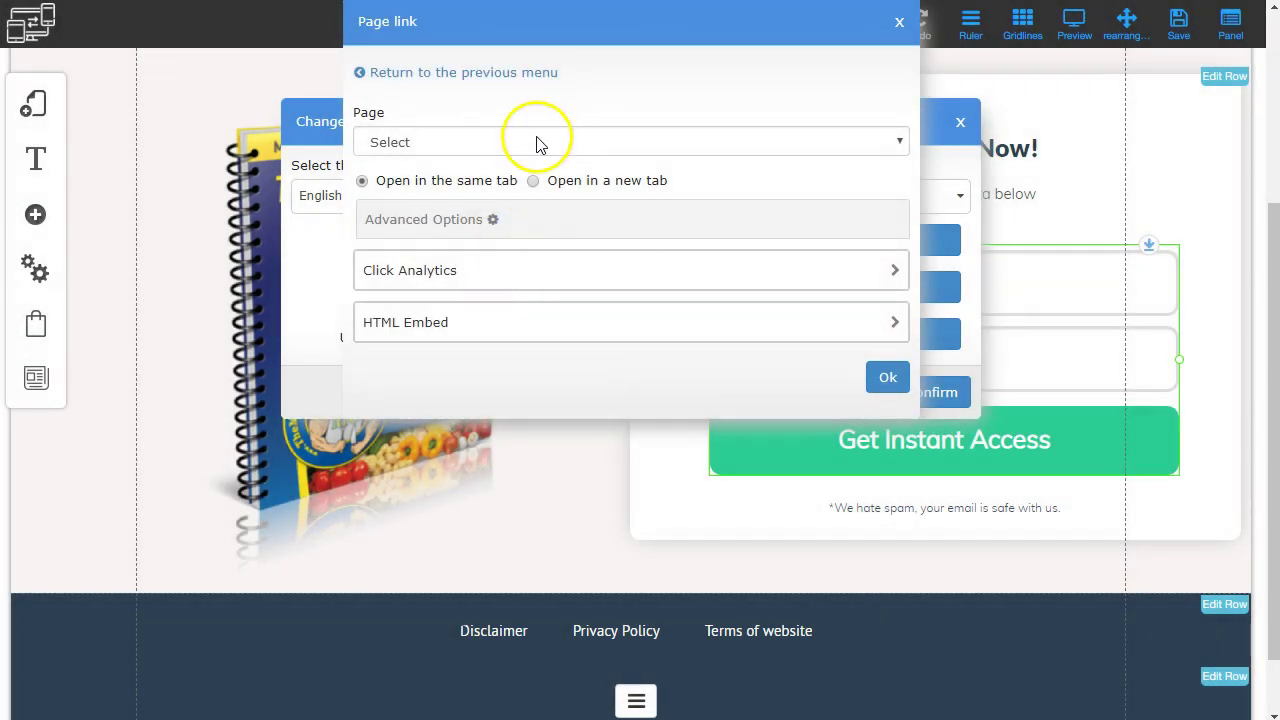
left_click(536, 143)
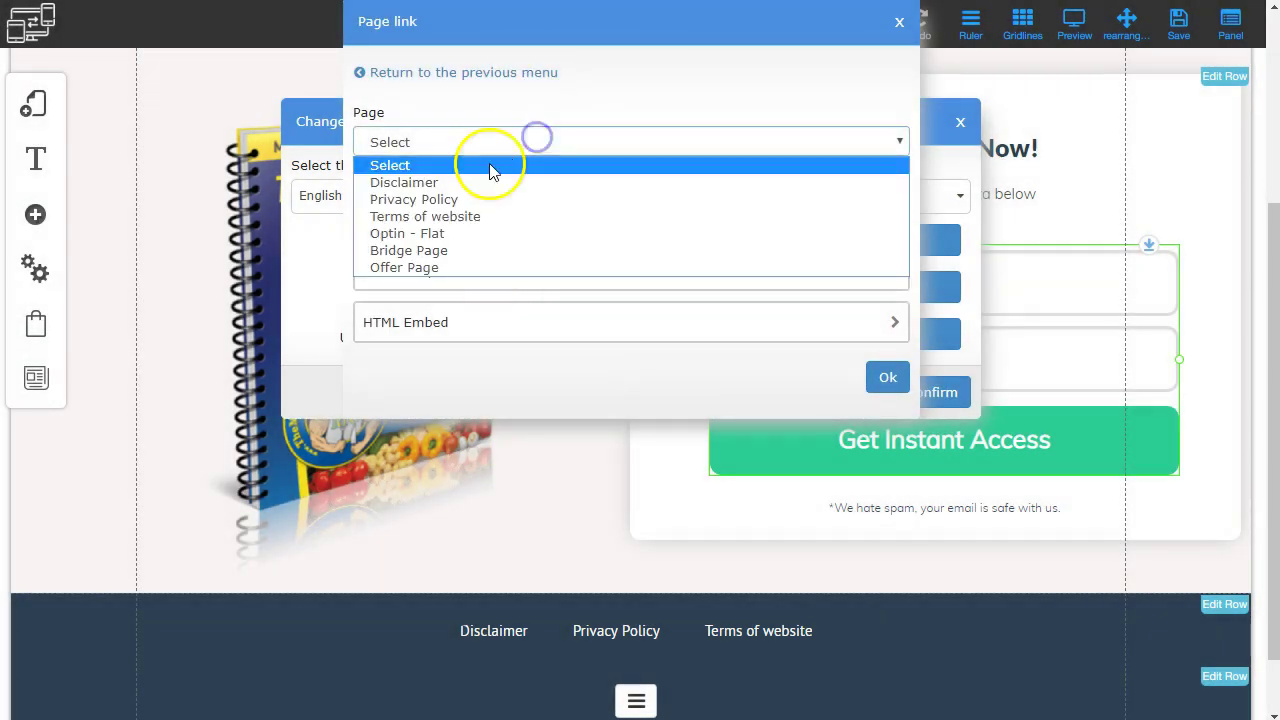
left_click(445, 249)
left_click(888, 377)
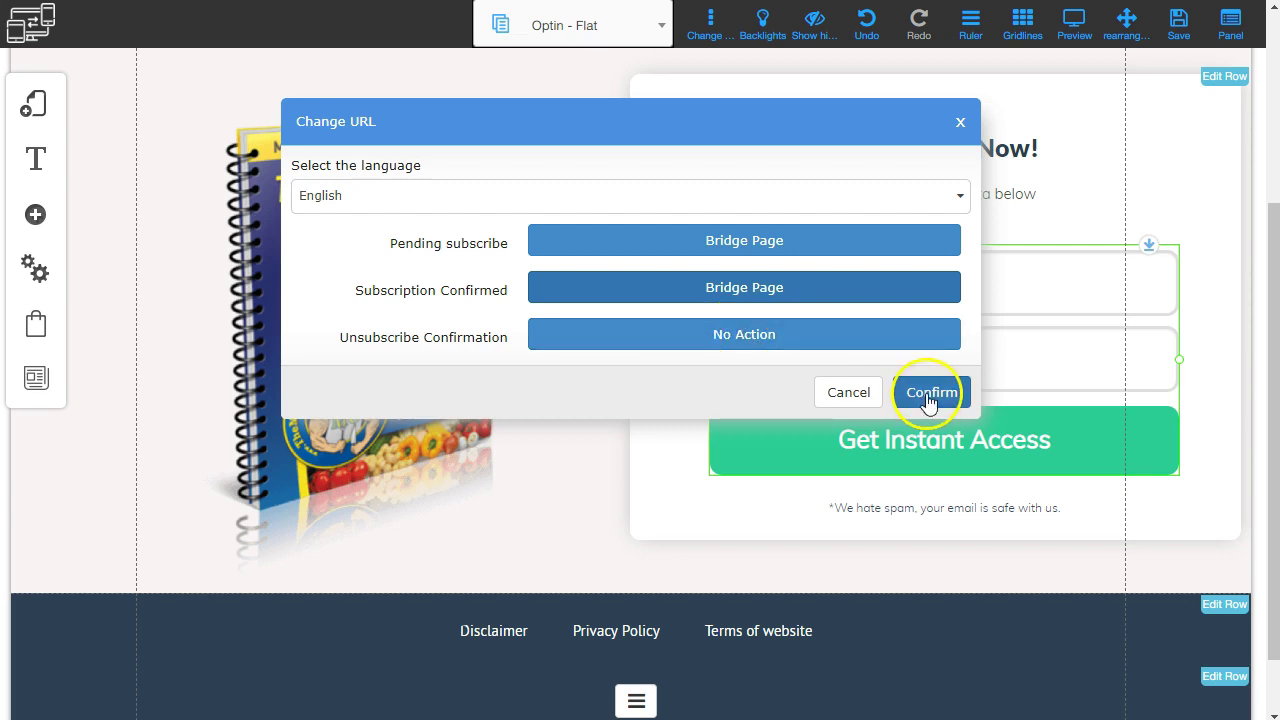
Keep English as the language and confirm the redirect settings.
left_click(366, 207)
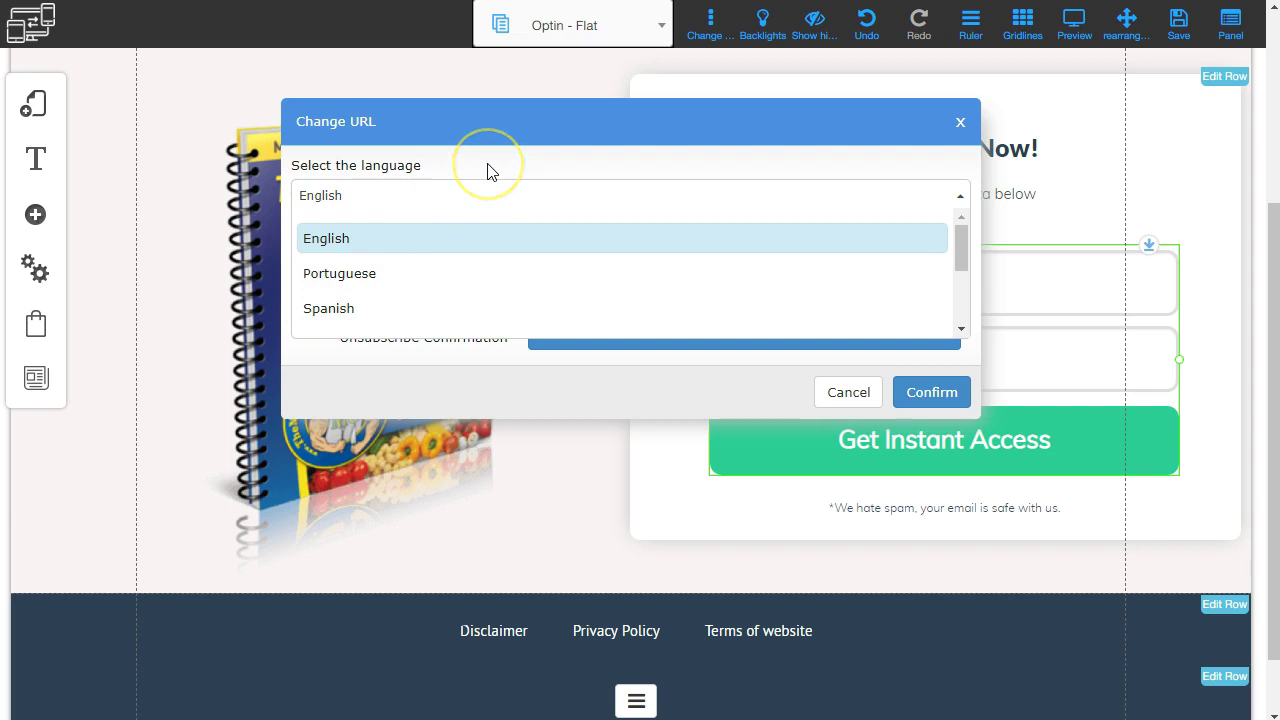
scroll(421, 261, "down", 5)
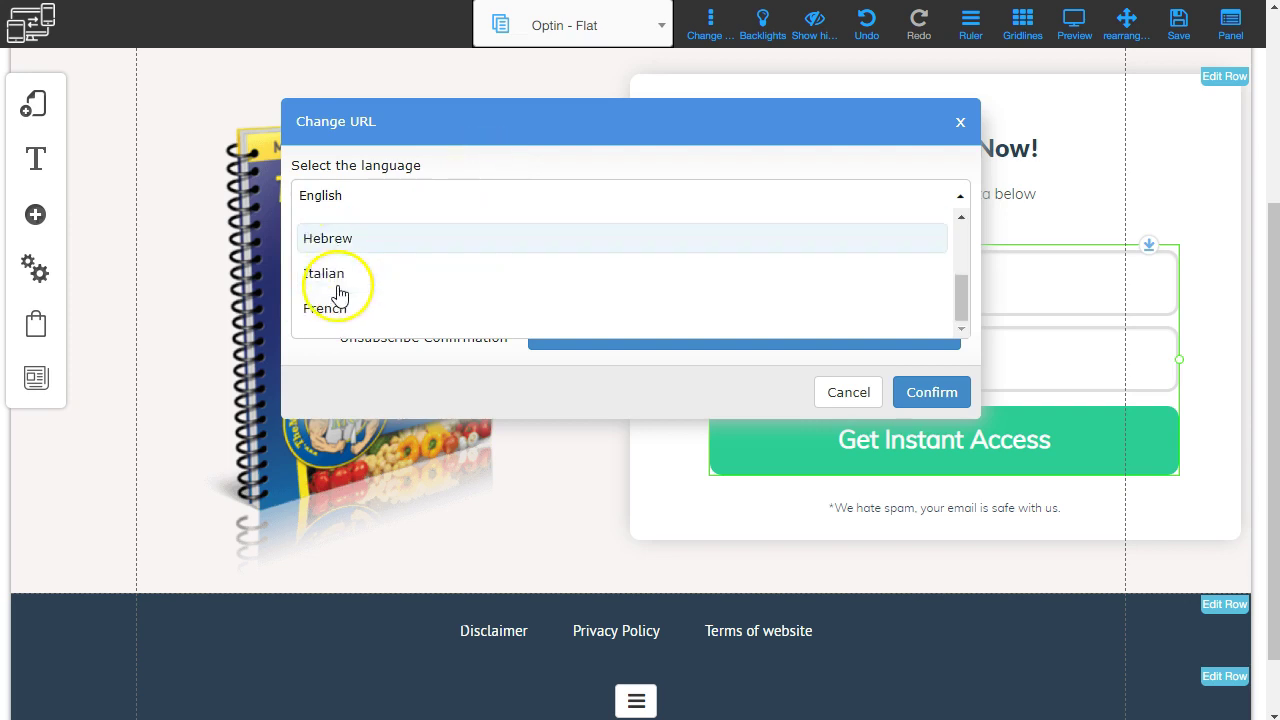
left_click(506, 117)
left_click(925, 397)
left_click(712, 428)
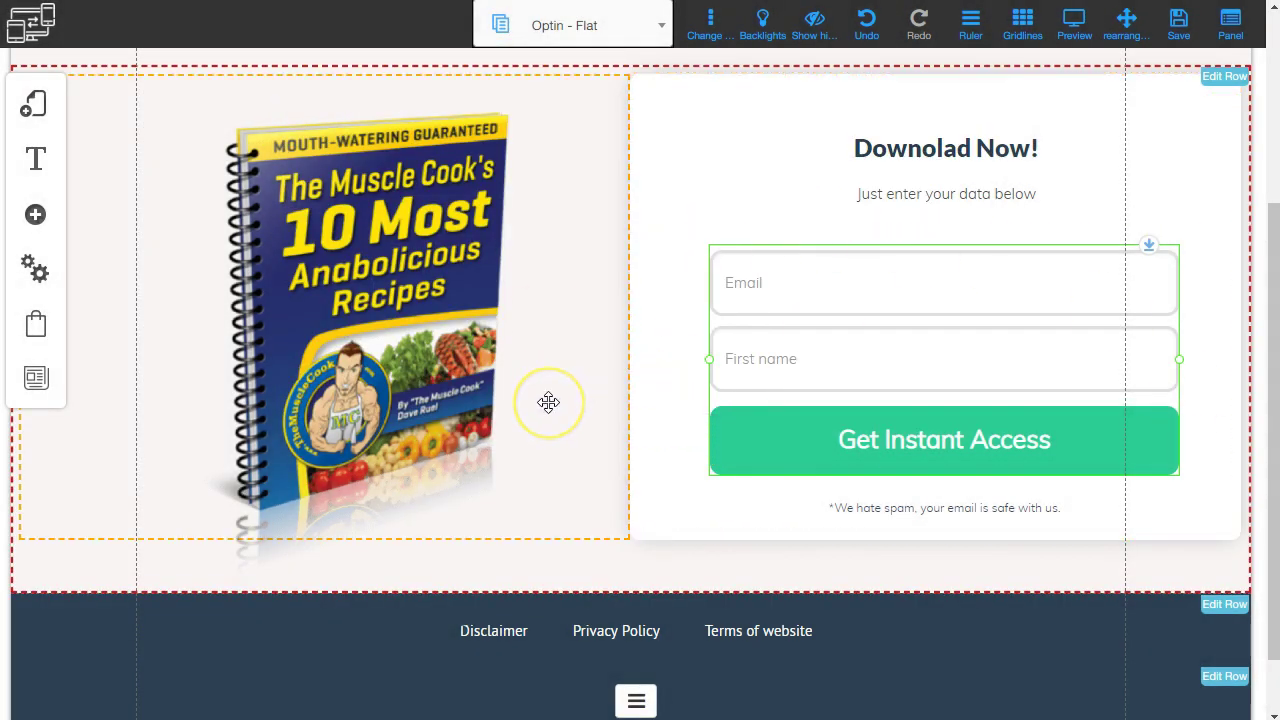
Save the modified optin page and dismiss the confirmation.
scroll(548, 402, "up", 3)
scroll(548, 402, "down", 4)
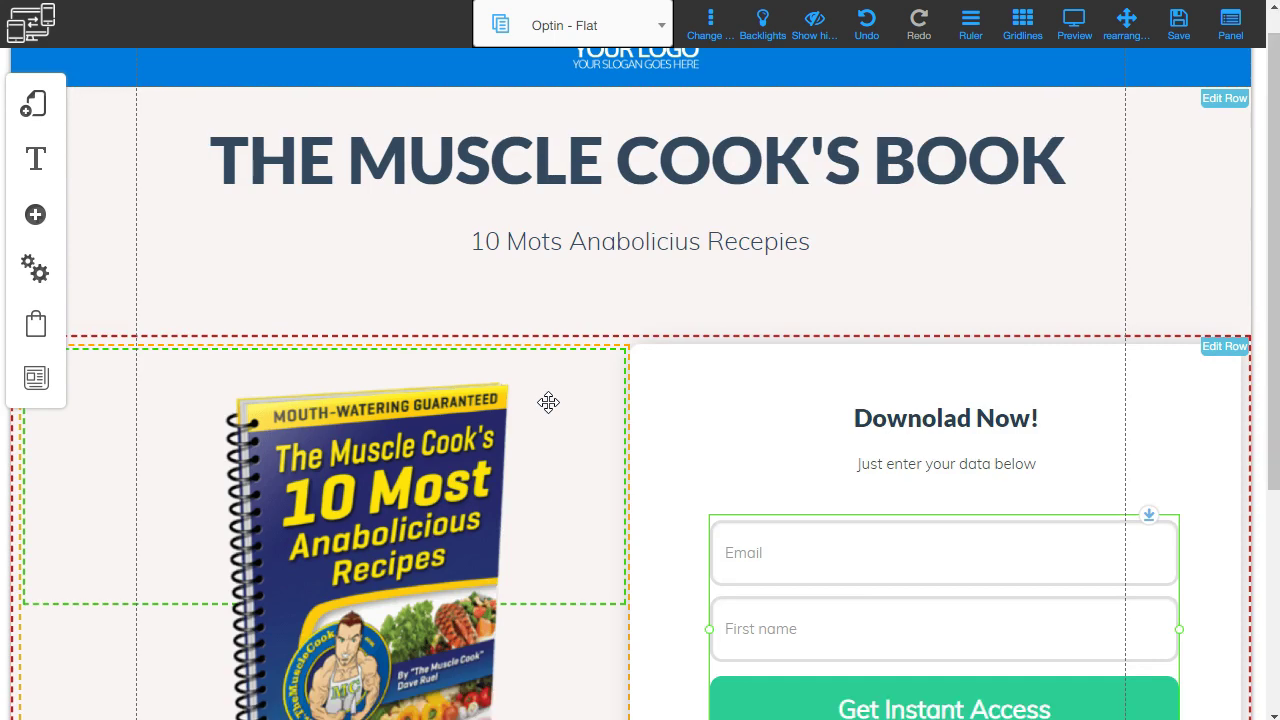
scroll(548, 402, "up", 4)
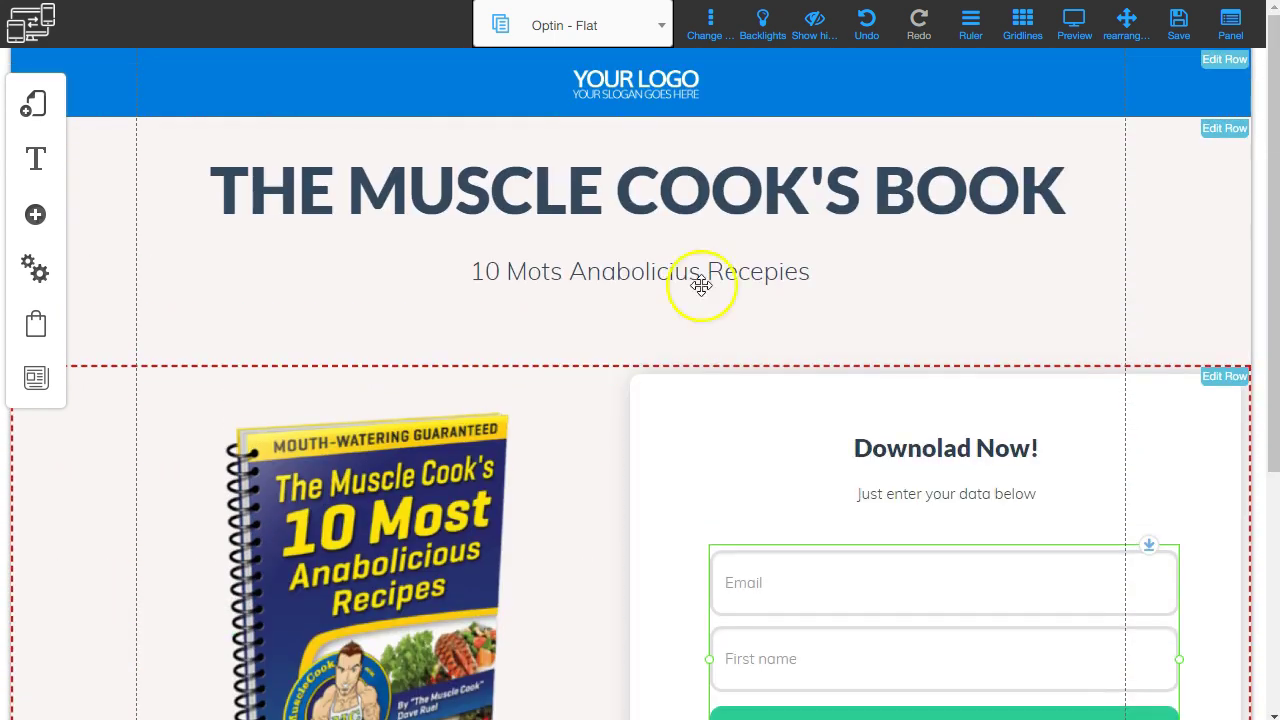
left_click(1182, 32)
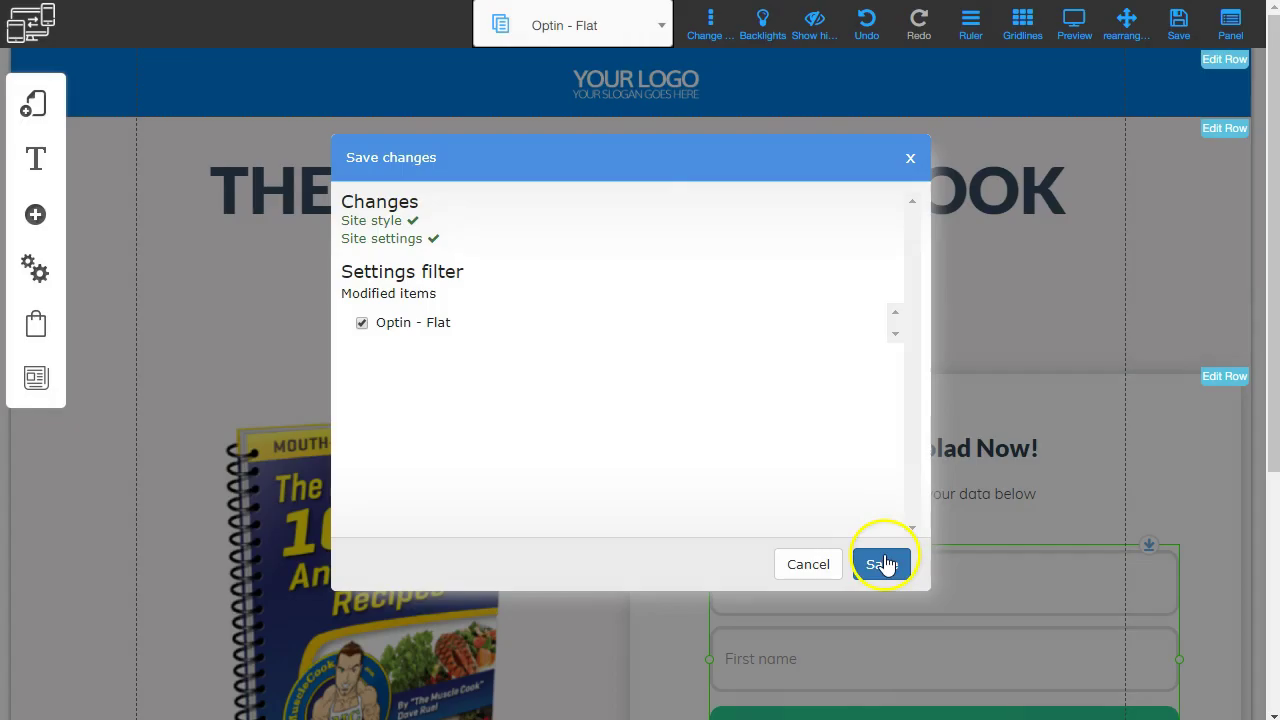
left_click(884, 562)
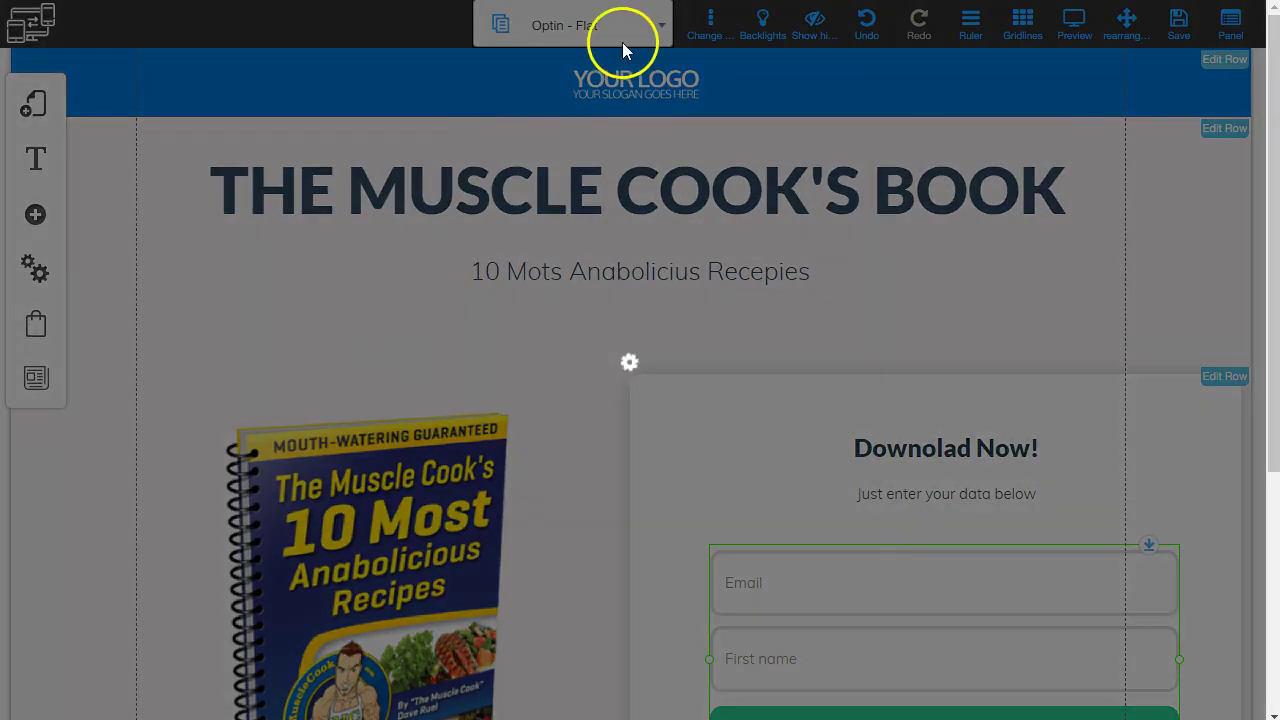
left_click(756, 316)
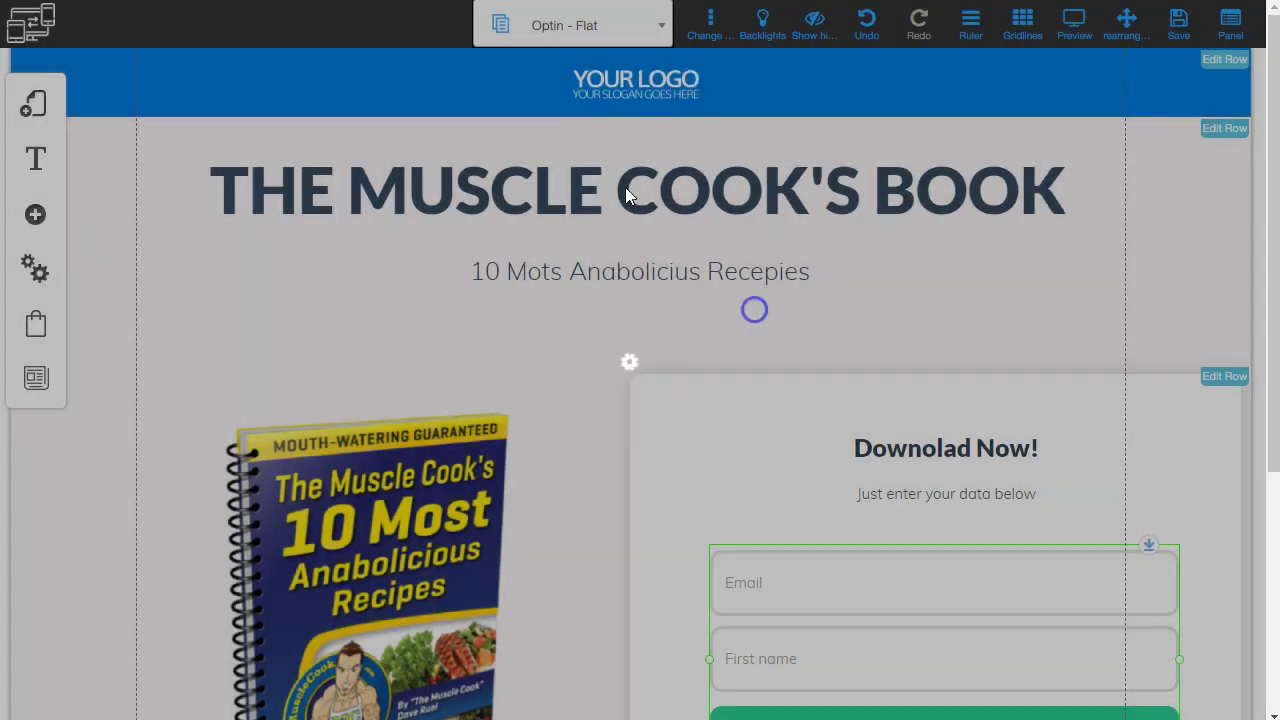
Open the Bridge Page and begin replacing its placeholder headline with a new title.
left_click(645, 22)
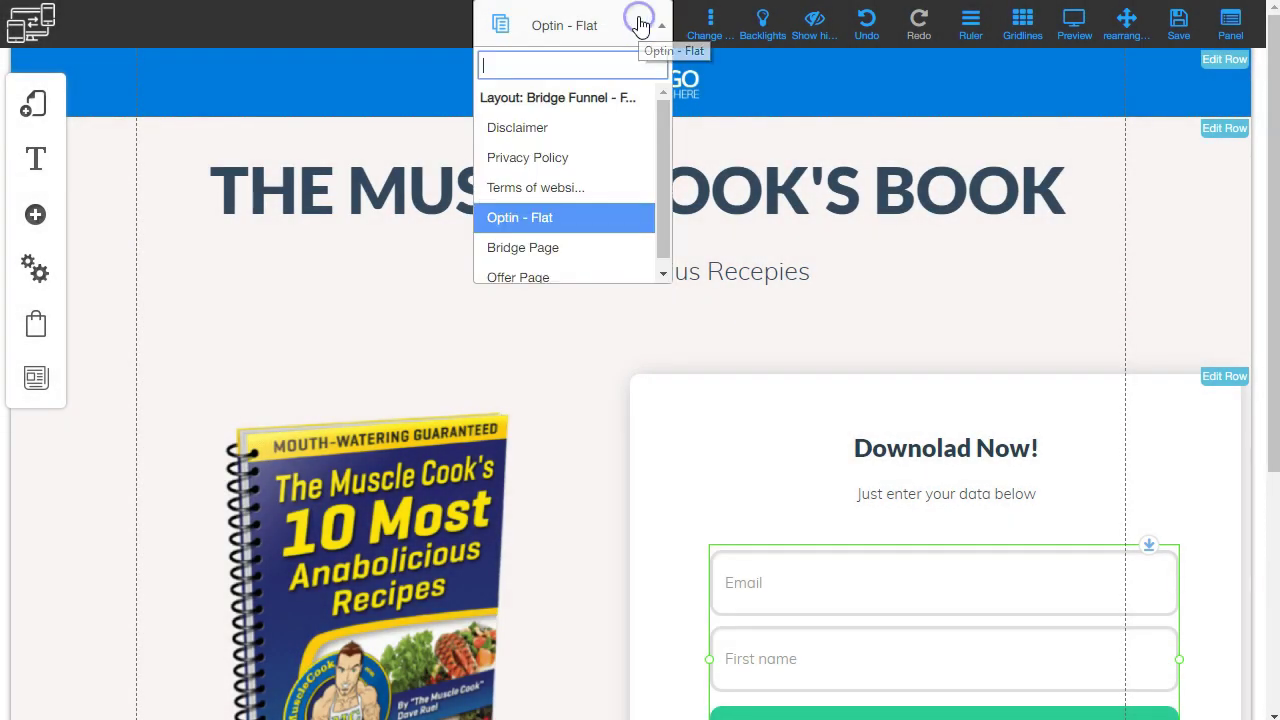
left_click(551, 245)
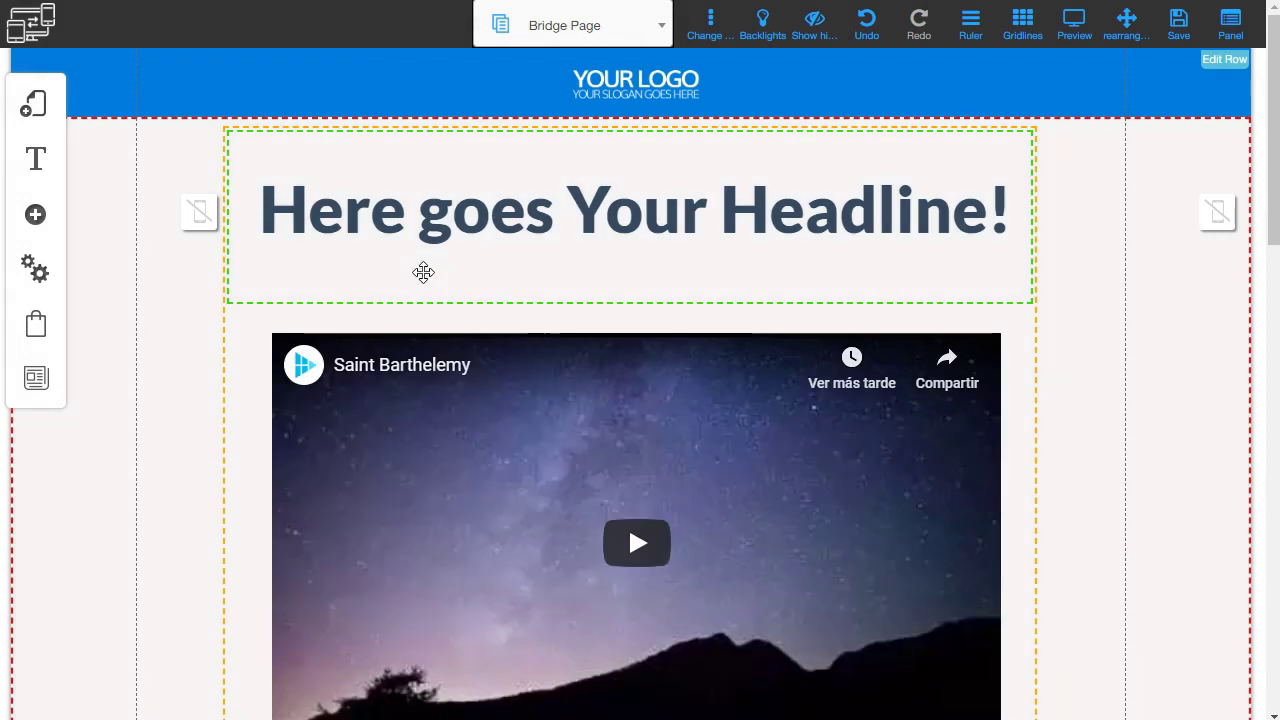
double_click(617, 211)
double_click(616, 212)
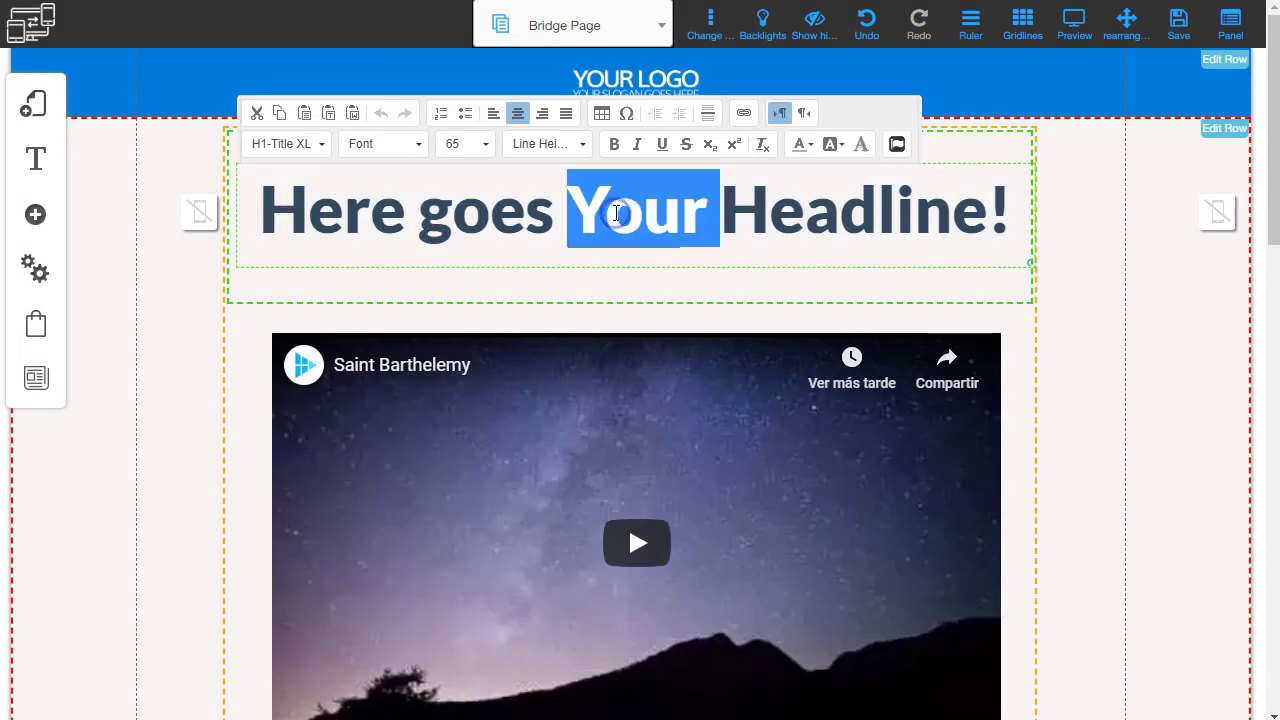
left_click(400, 214)
left_click_drag(266, 196, 973, 214)
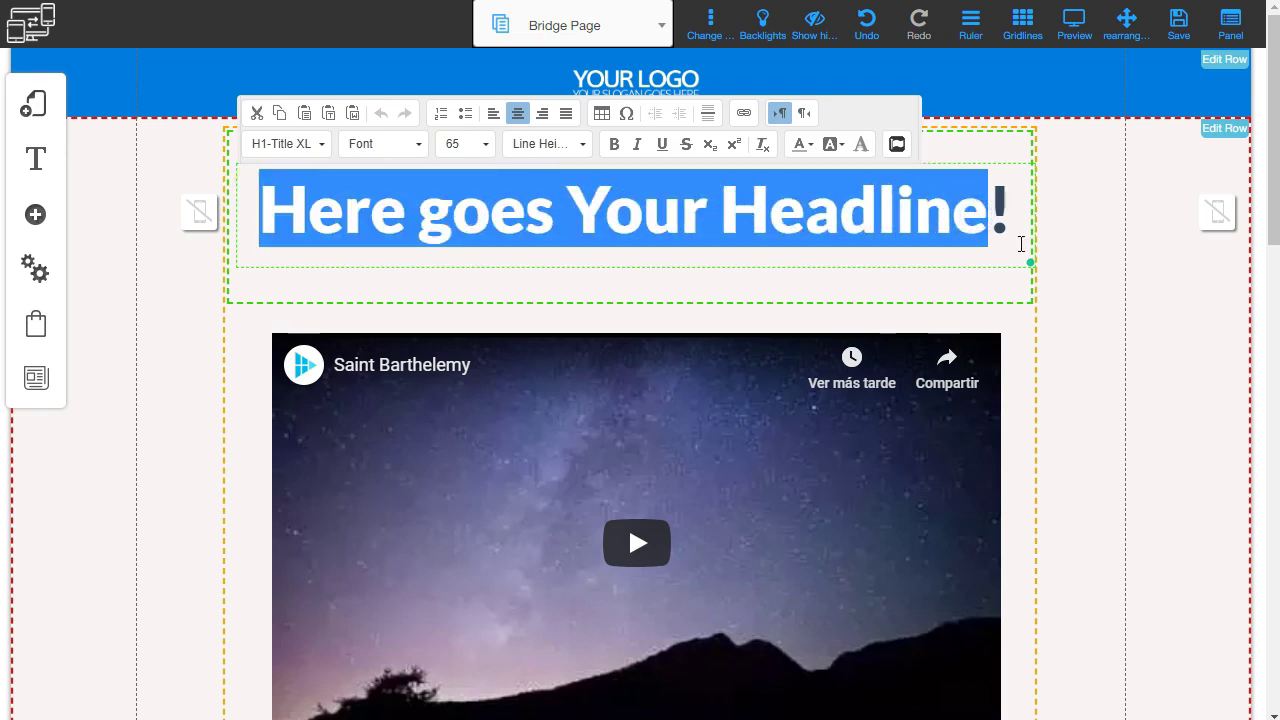
type("La me")
key("BackSpace")
key("BackSpace")
key("BackSpace")
key("BackSpace")
key("BackSpace")
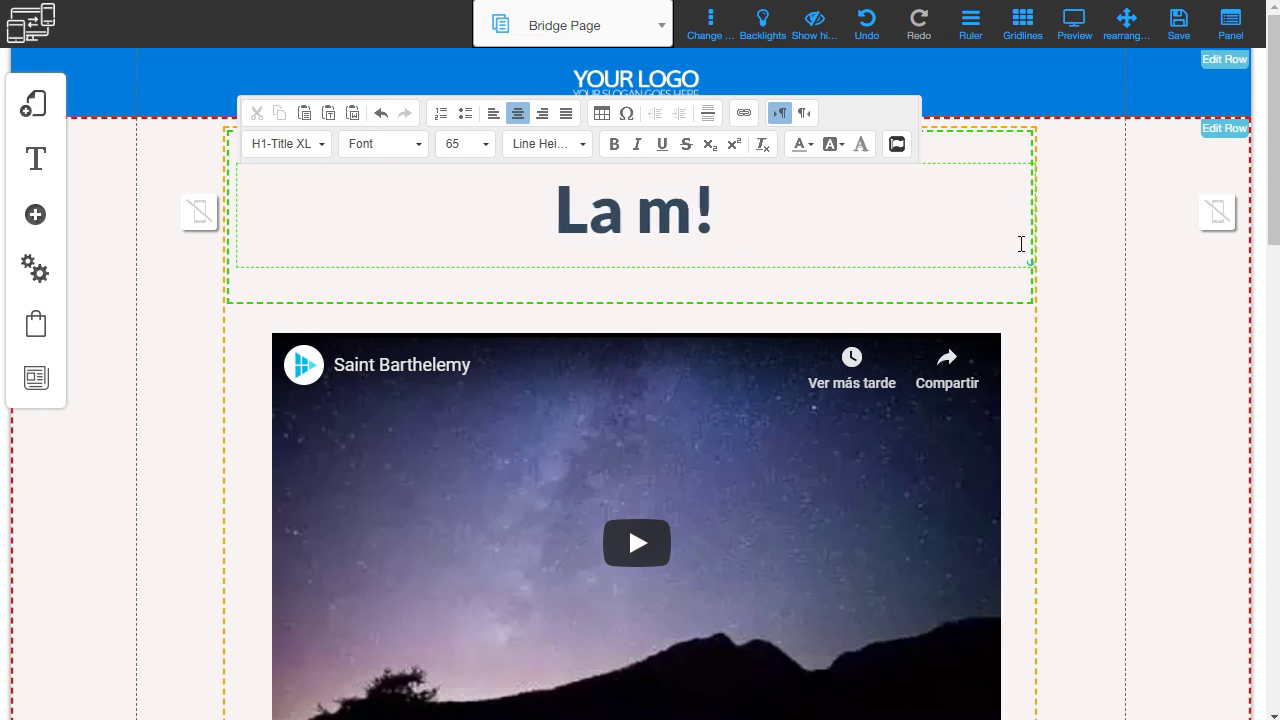
type("The Best ")
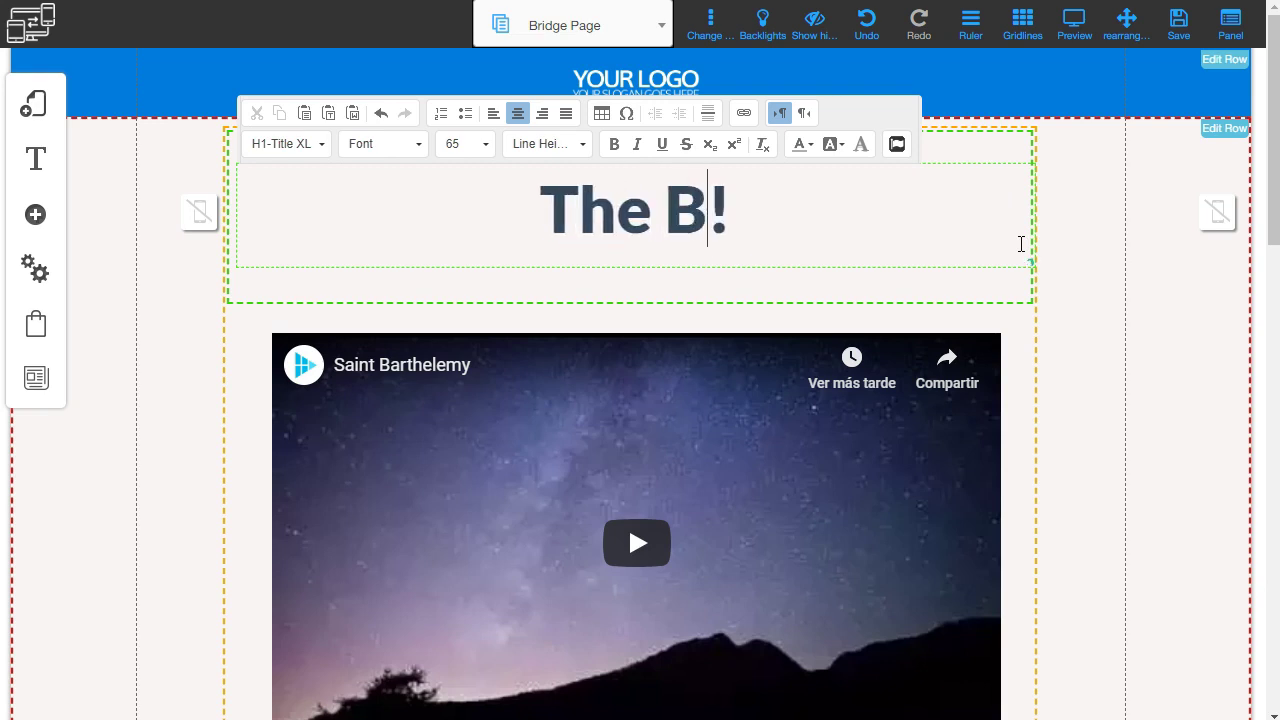
type("Miu")
key("BackSpace")
key("BackSpace")
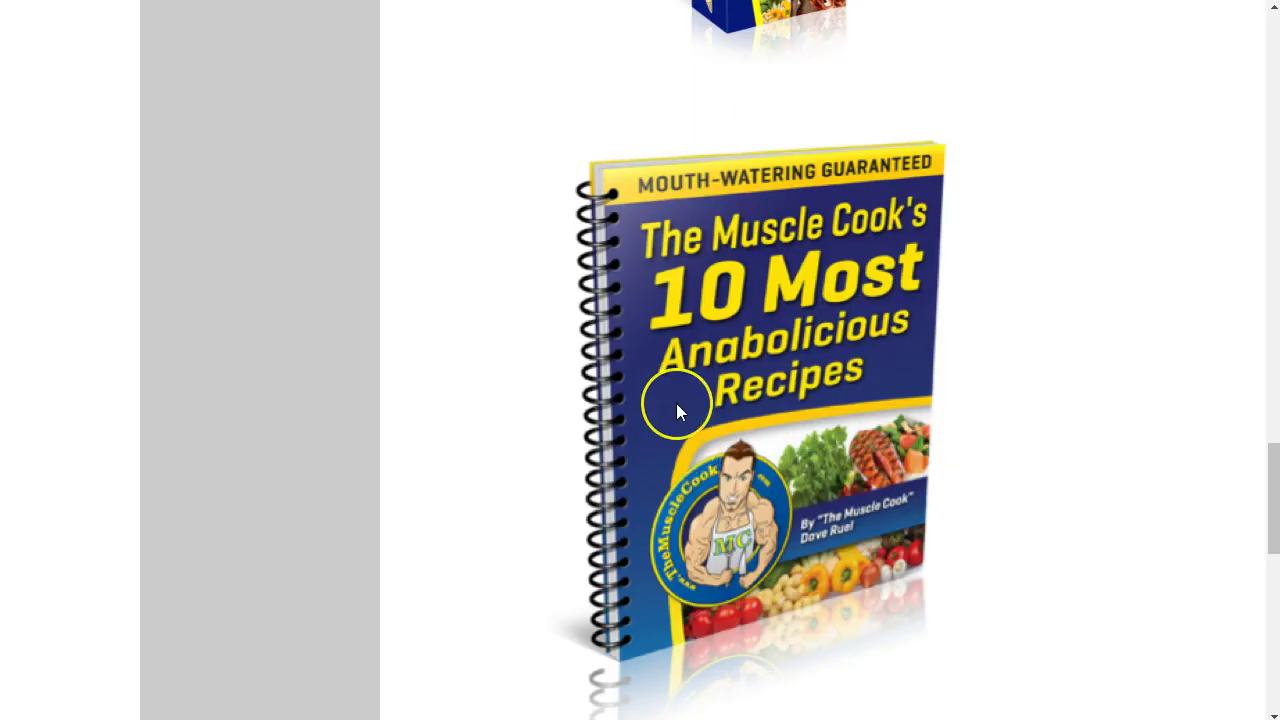
scroll(676, 403, "up", 20)
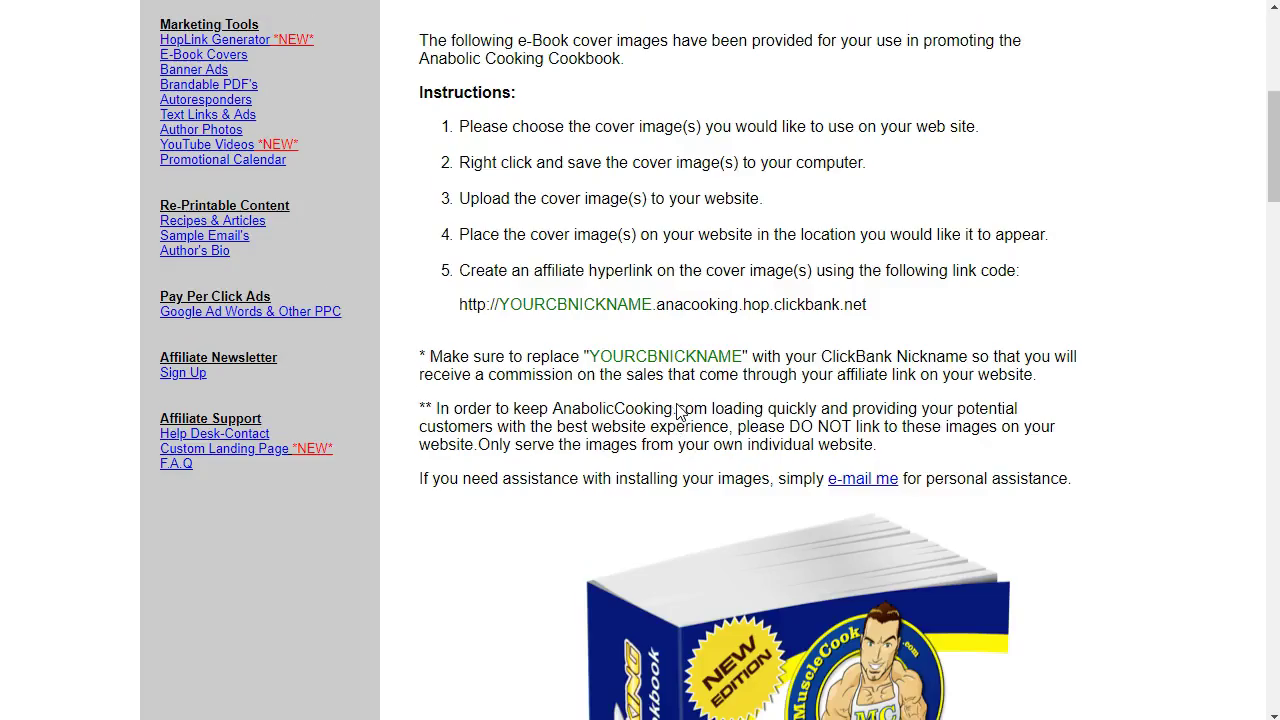
Highlight the 'Anabolic Cooking' product name in the cover images page heading to copy it.
scroll(500, 420, "down", 2)
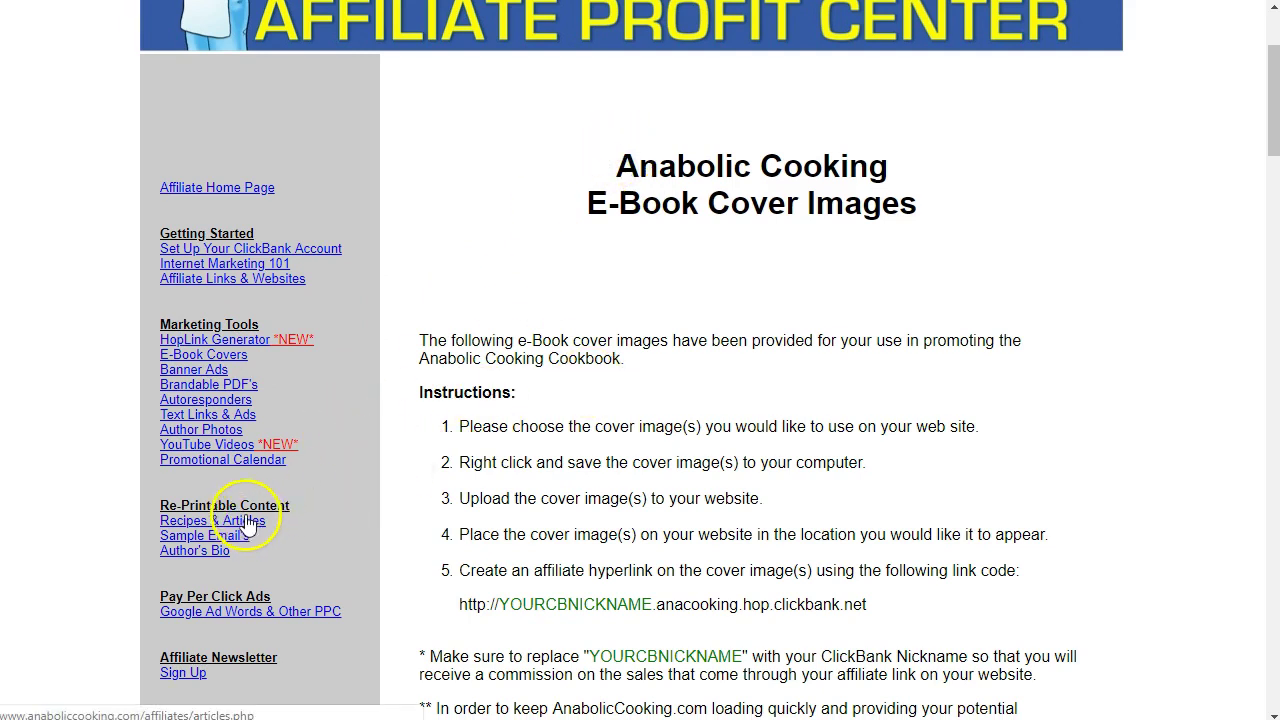
left_click_drag(612, 165, 895, 158)
key("ctrl+c")
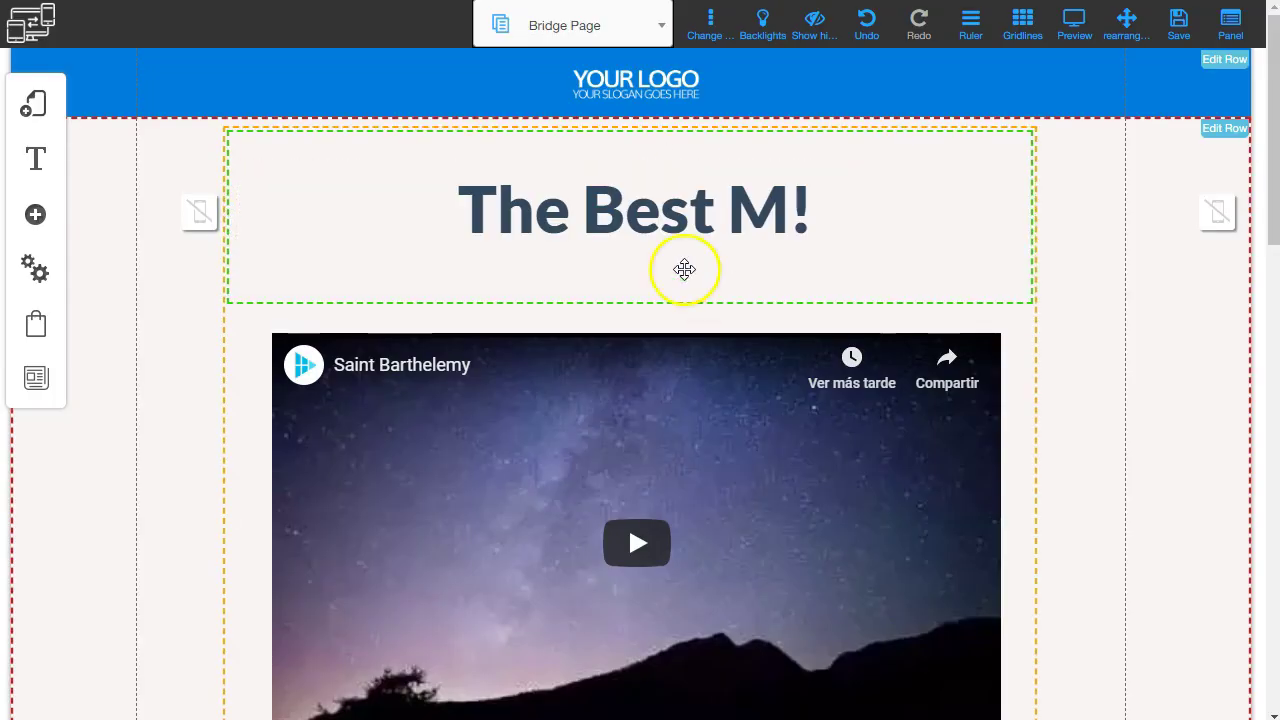
Change the Bridge Page headline text to 'The Best Anabolic Cooking Book!'.
left_click(790, 212)
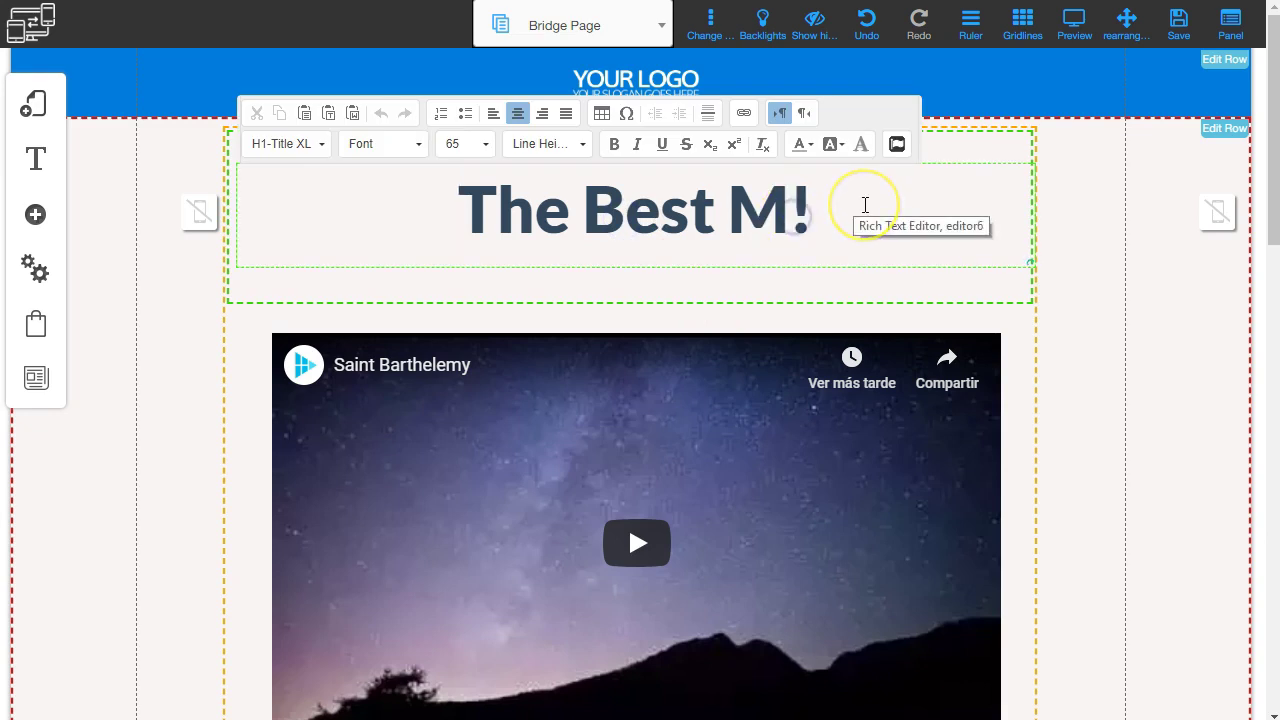
key("ctrl+v")
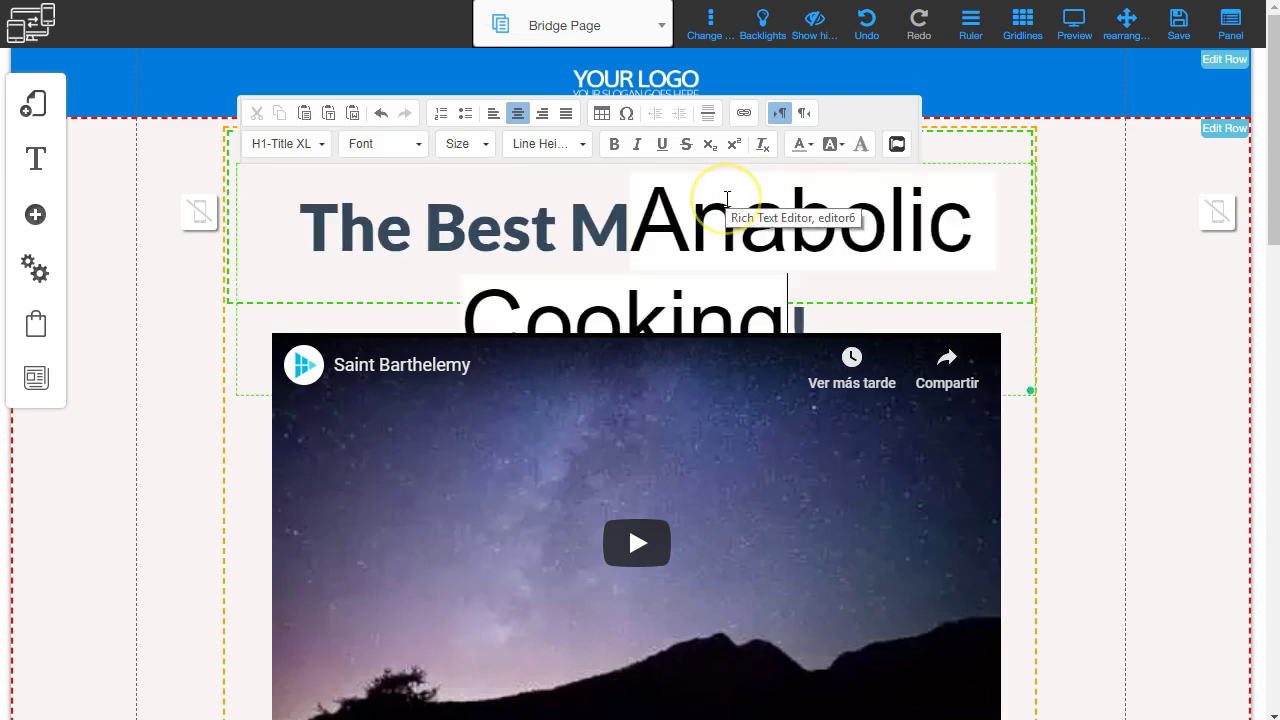
key("ctrl+z")
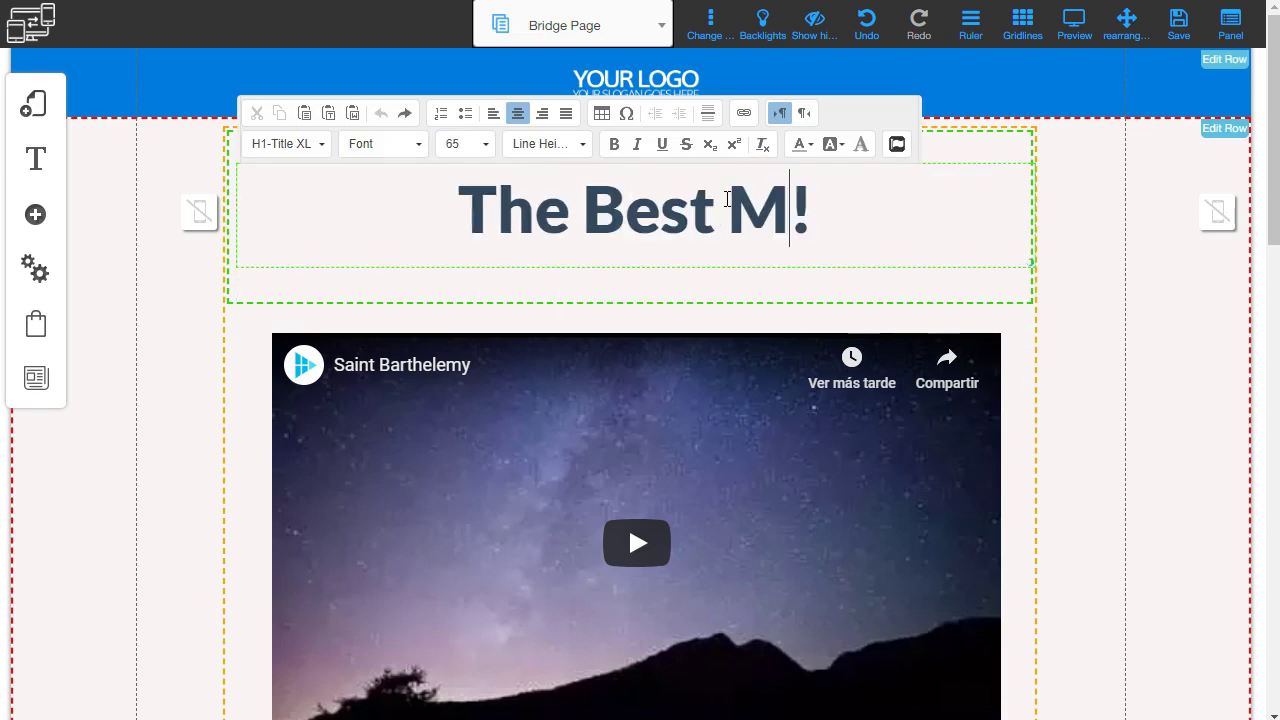
key("BackSpace")
type("Anabolic ")
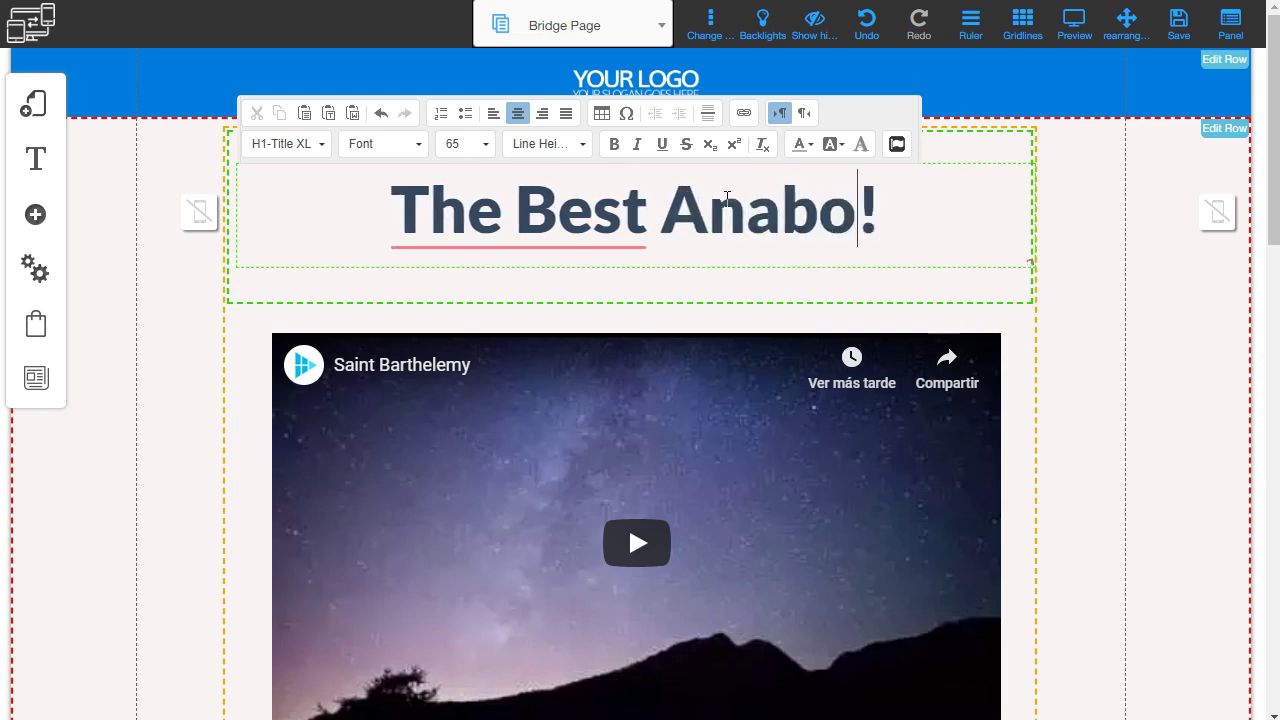
type("Cooking")
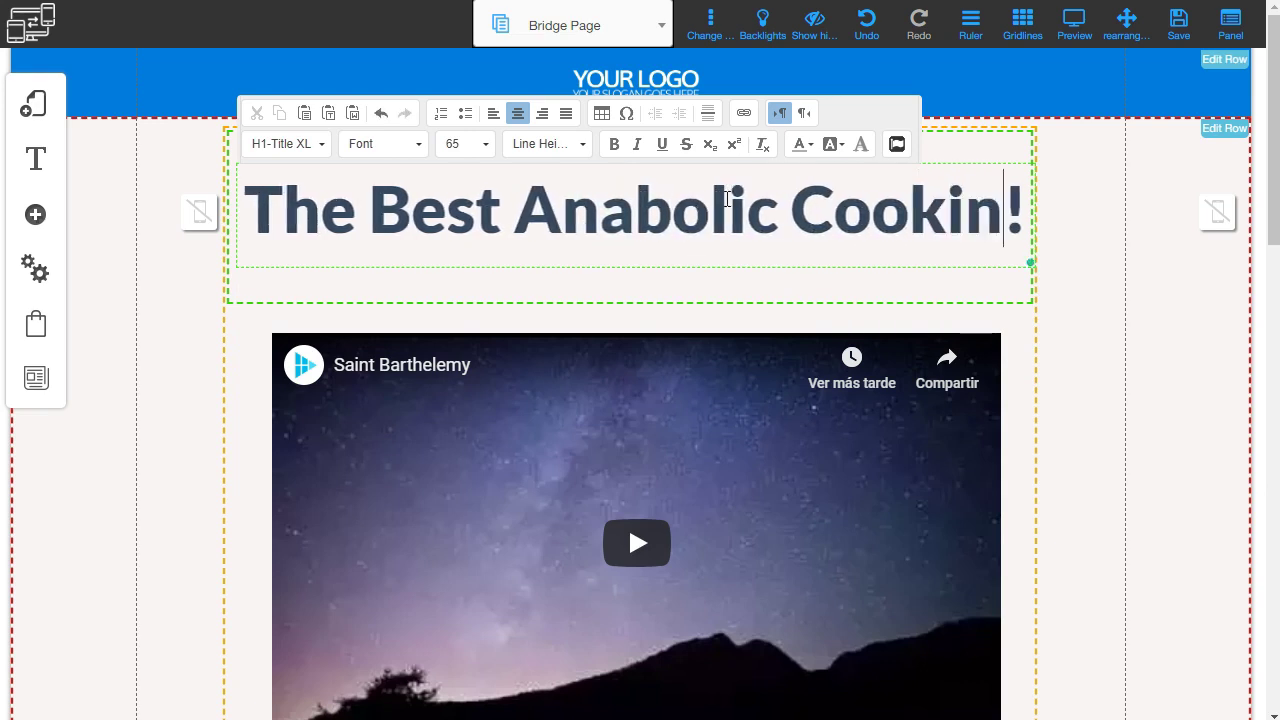
type(" Book")
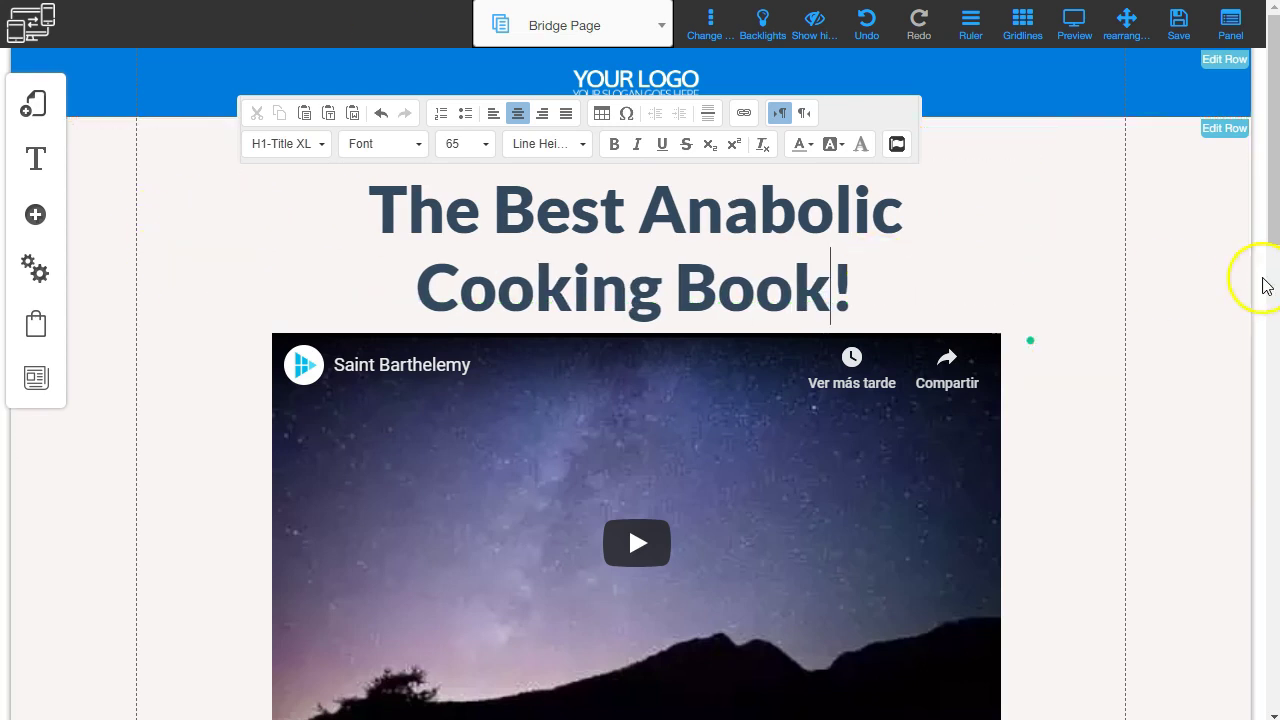
left_click(714, 262)
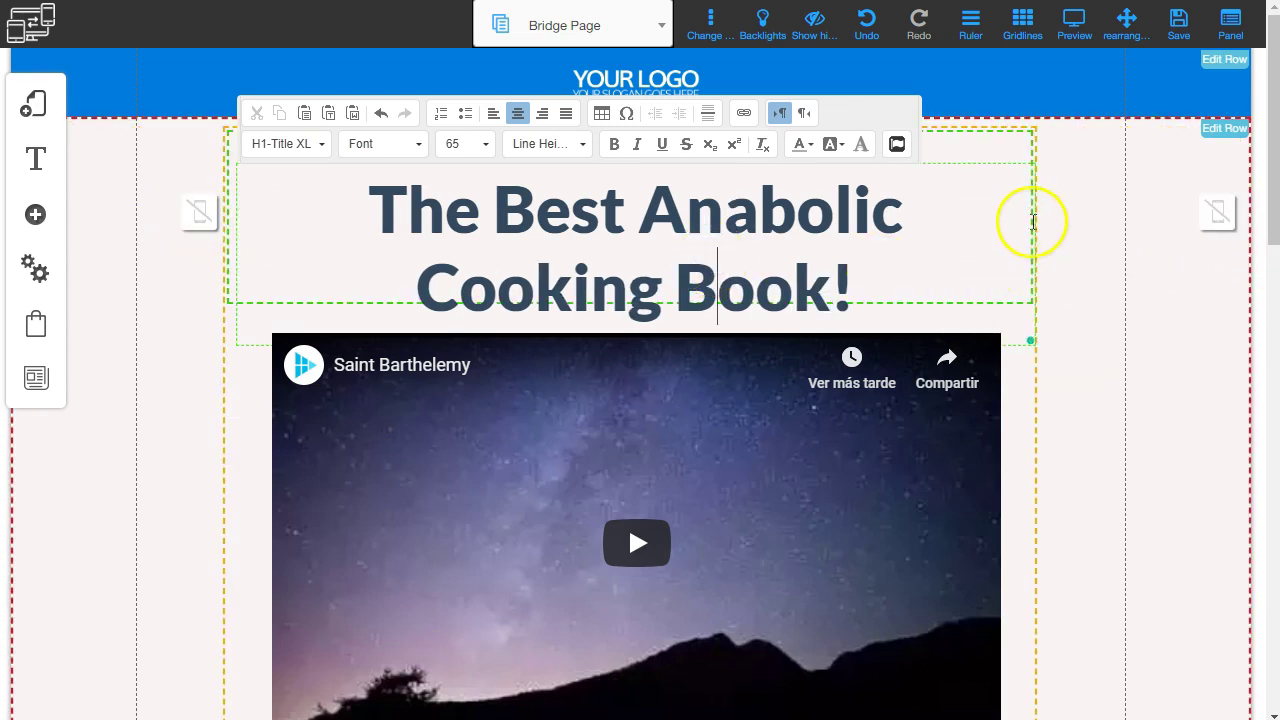
left_click(1088, 296)
Move the headline block back up so it sits above the video.
left_click_drag(599, 175, 605, 146)
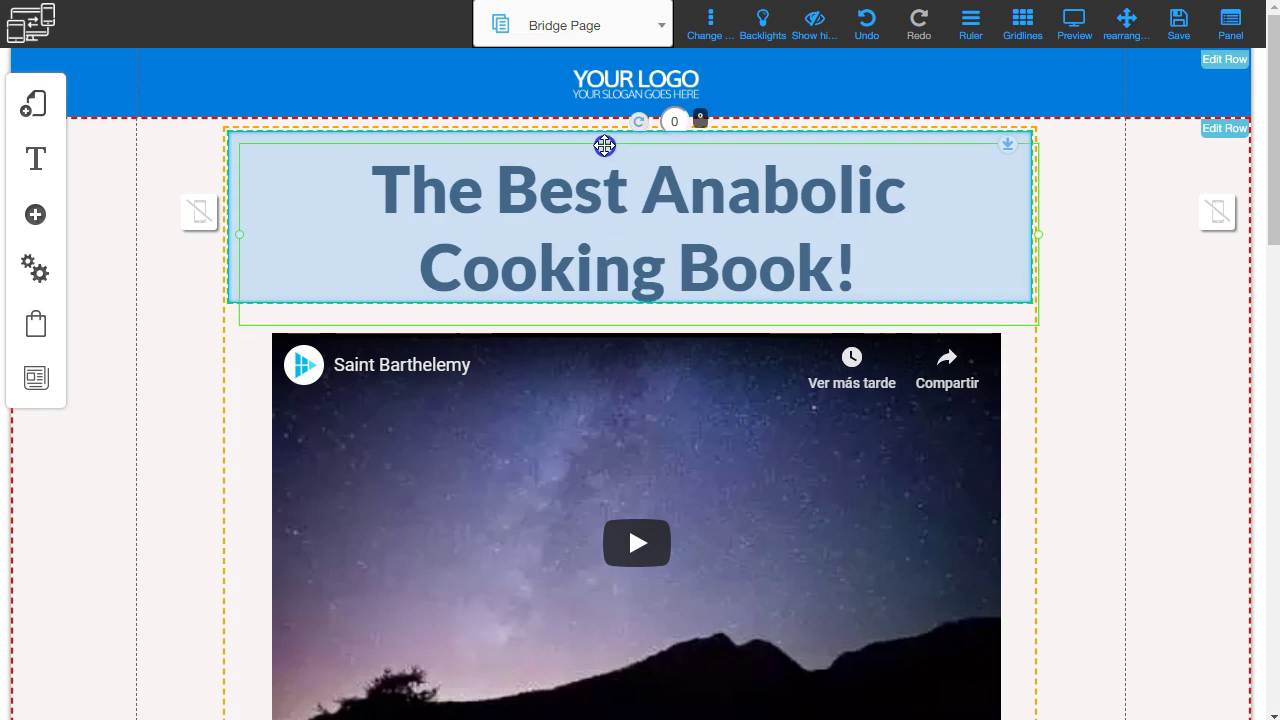
left_click_drag(605, 146, 595, 132)
scroll(423, 334, "down", 1)
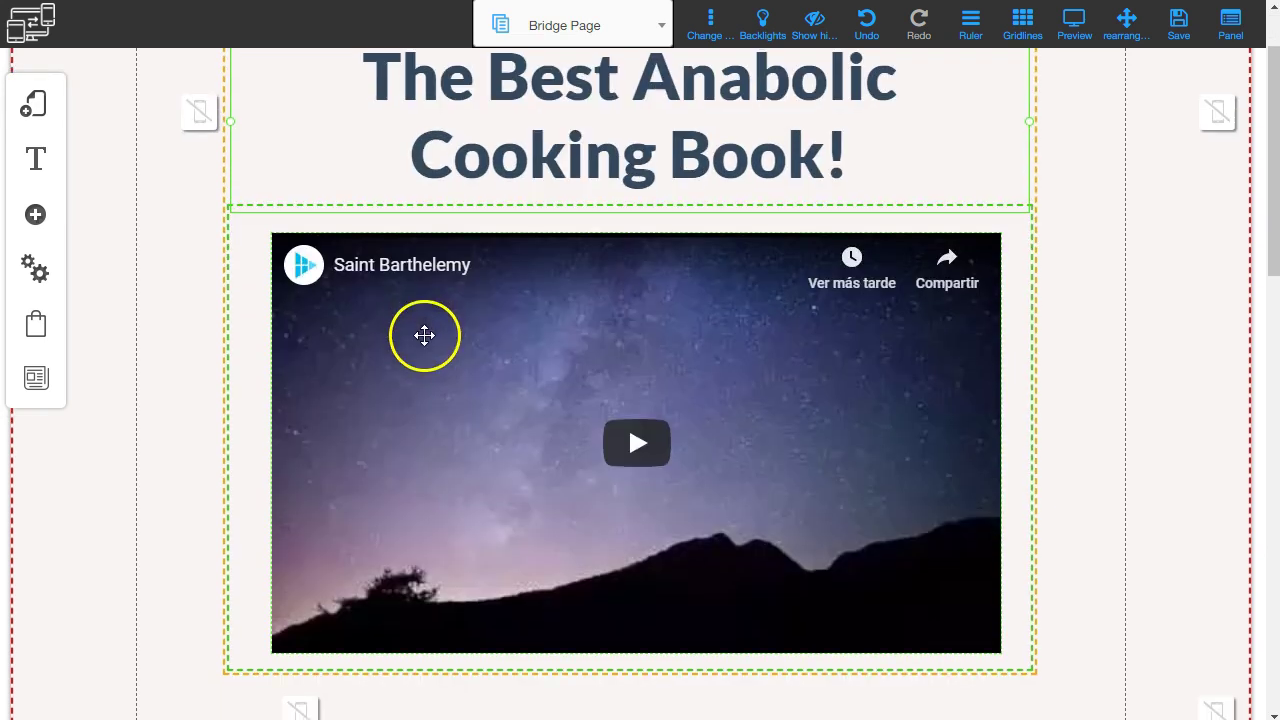
scroll(496, 362, "down", 2)
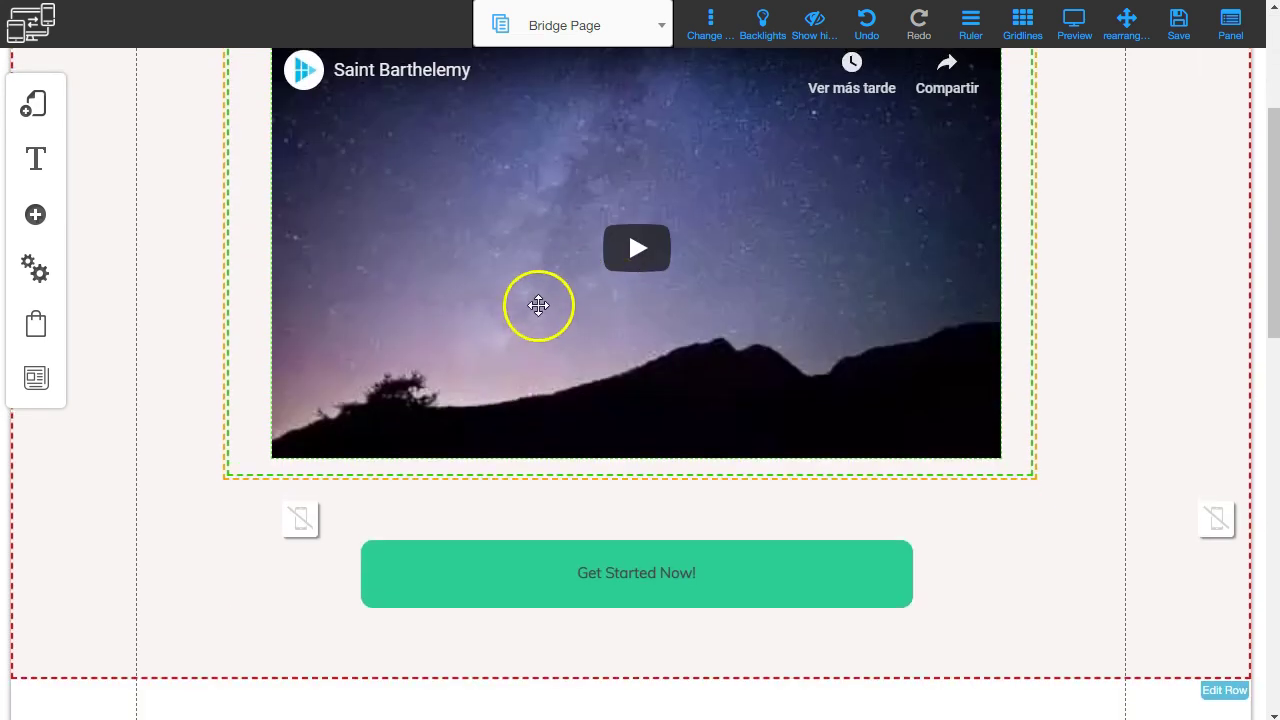
scroll(652, 385, "up", 2)
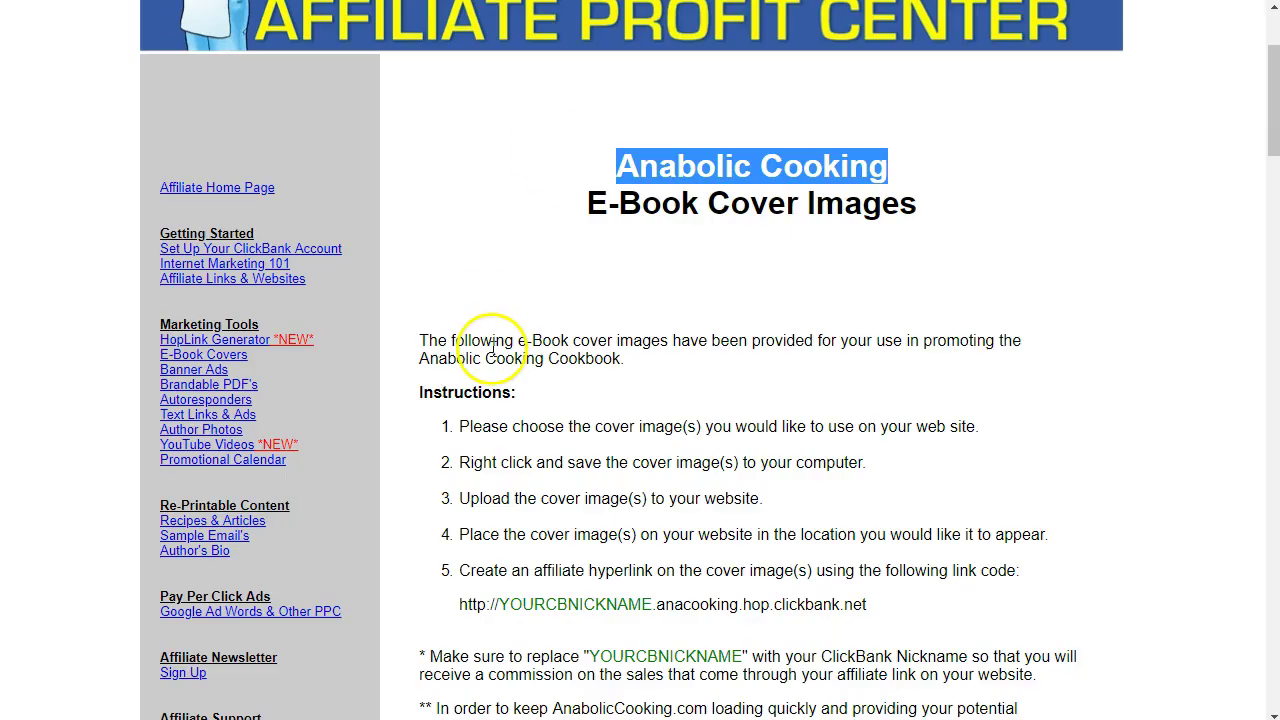
Scroll through the affiliate site's YouTube Videos page to the Mini Muscle Meat Loaves video.
scroll(485, 343, "down", 3)
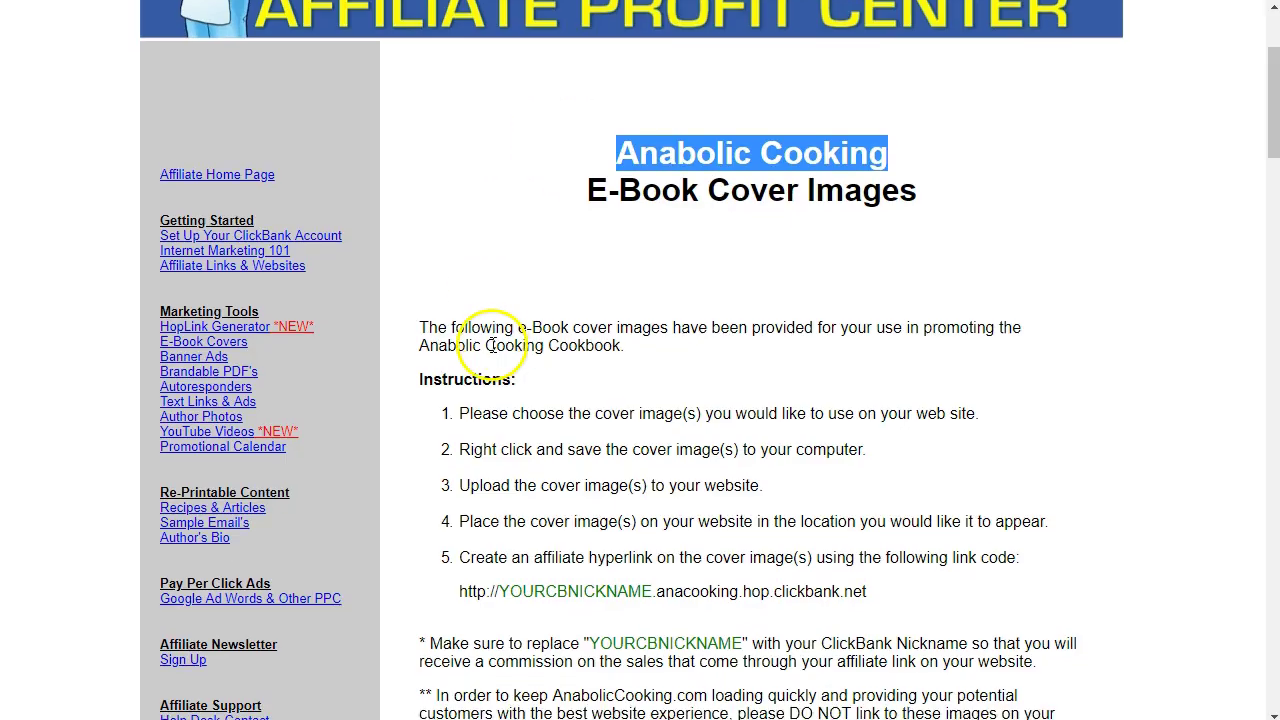
scroll(535, 310, "up", 1)
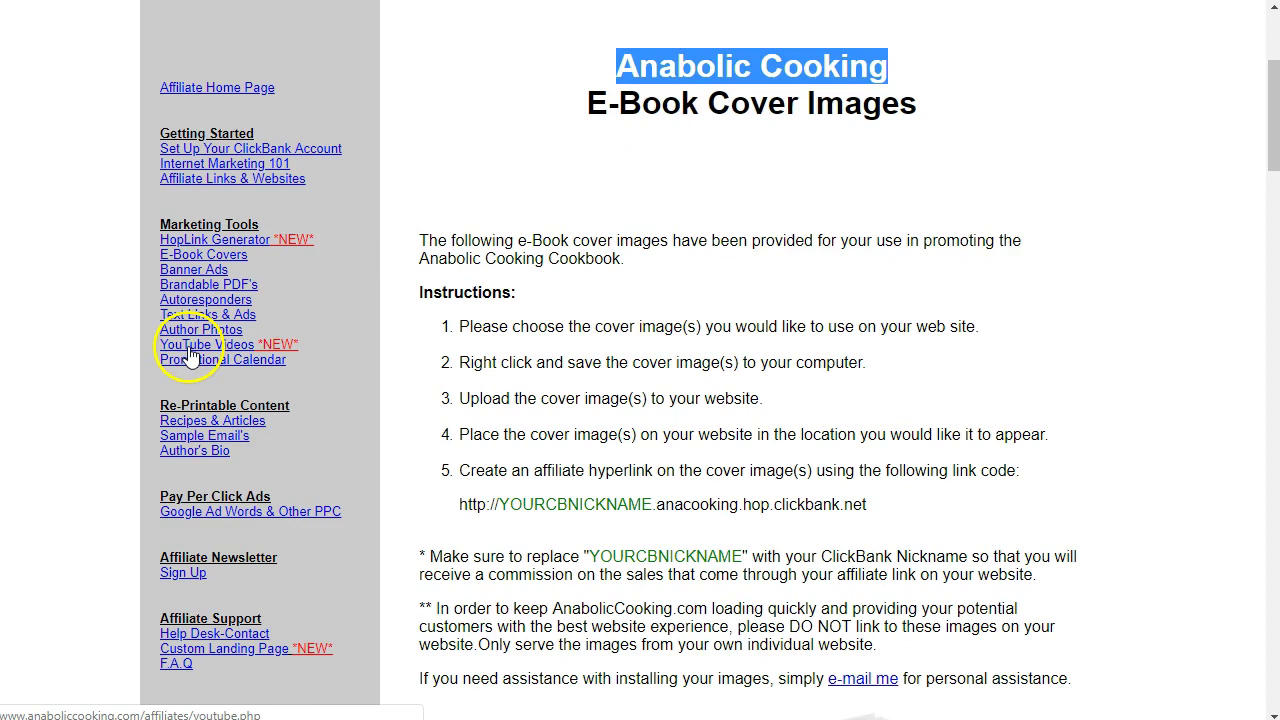
scroll(614, 419, "down", 4)
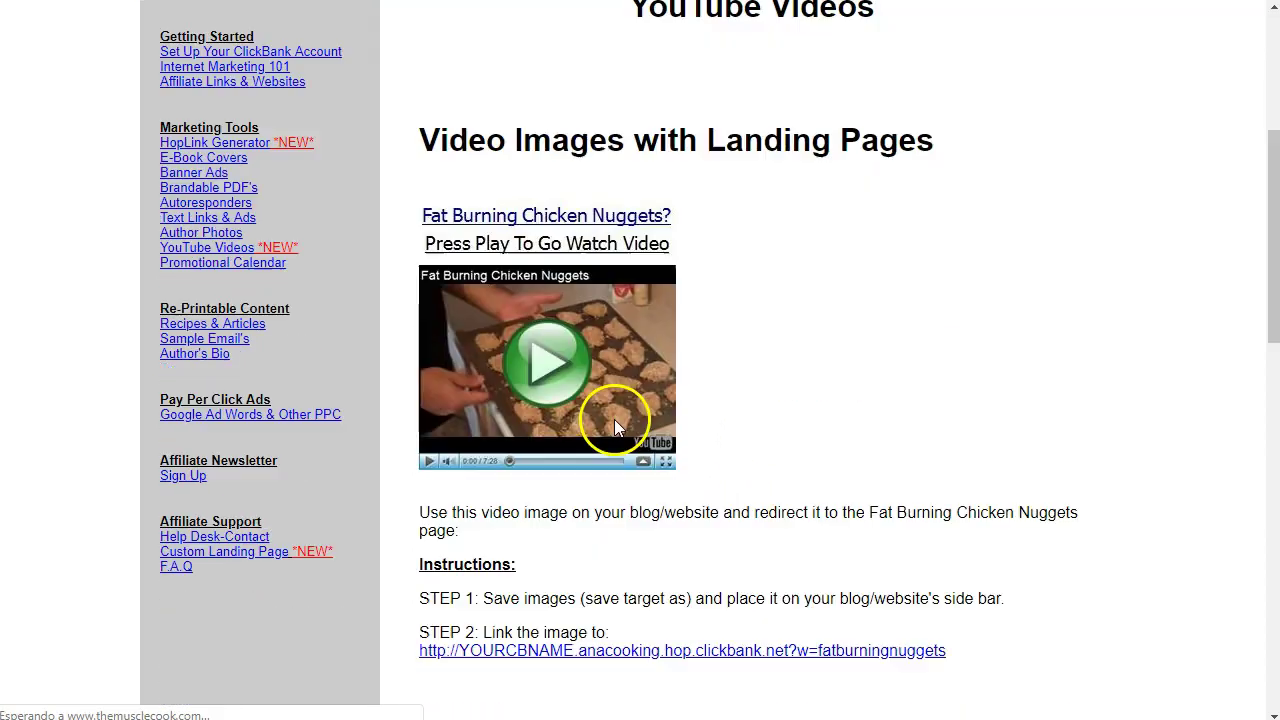
scroll(500, 500, "down", 10)
scroll(537, 534, "up", 11)
scroll(535, 538, "up", 3)
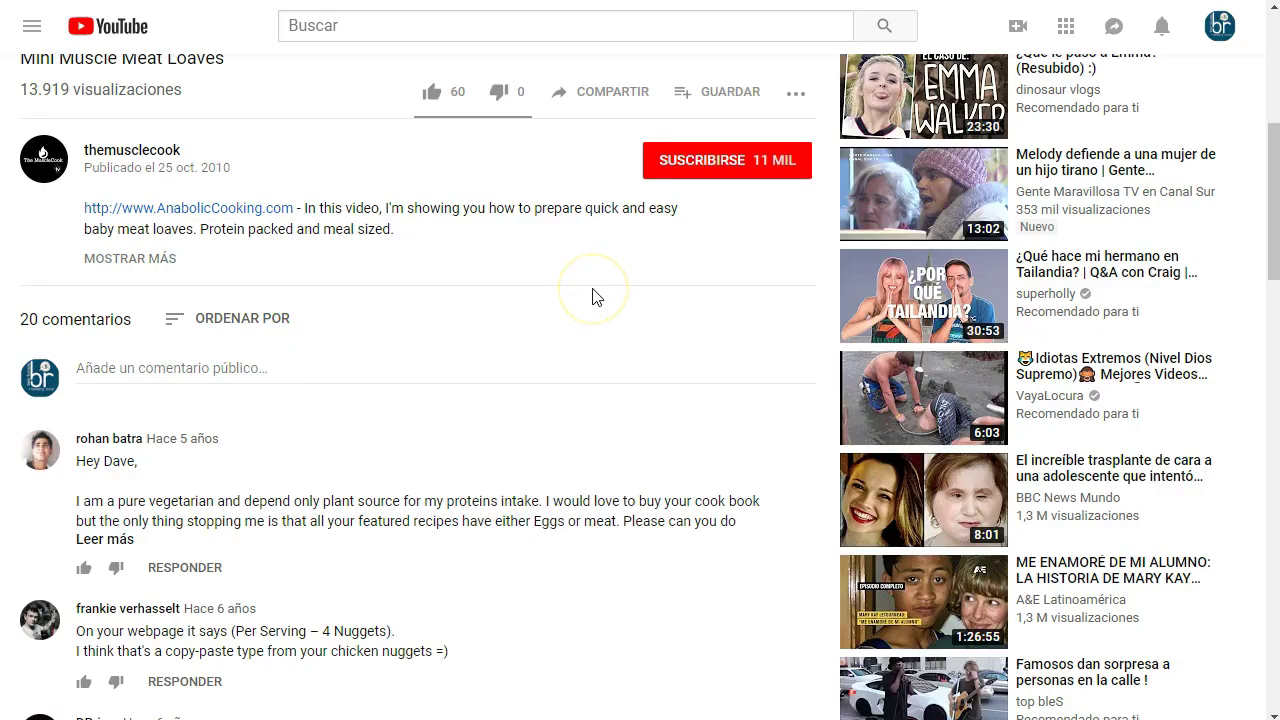
Copy the Mini Muscle Meat Loaves youtu.be share link, then select the Bridge Page video.
scroll(590, 294, "up", 4)
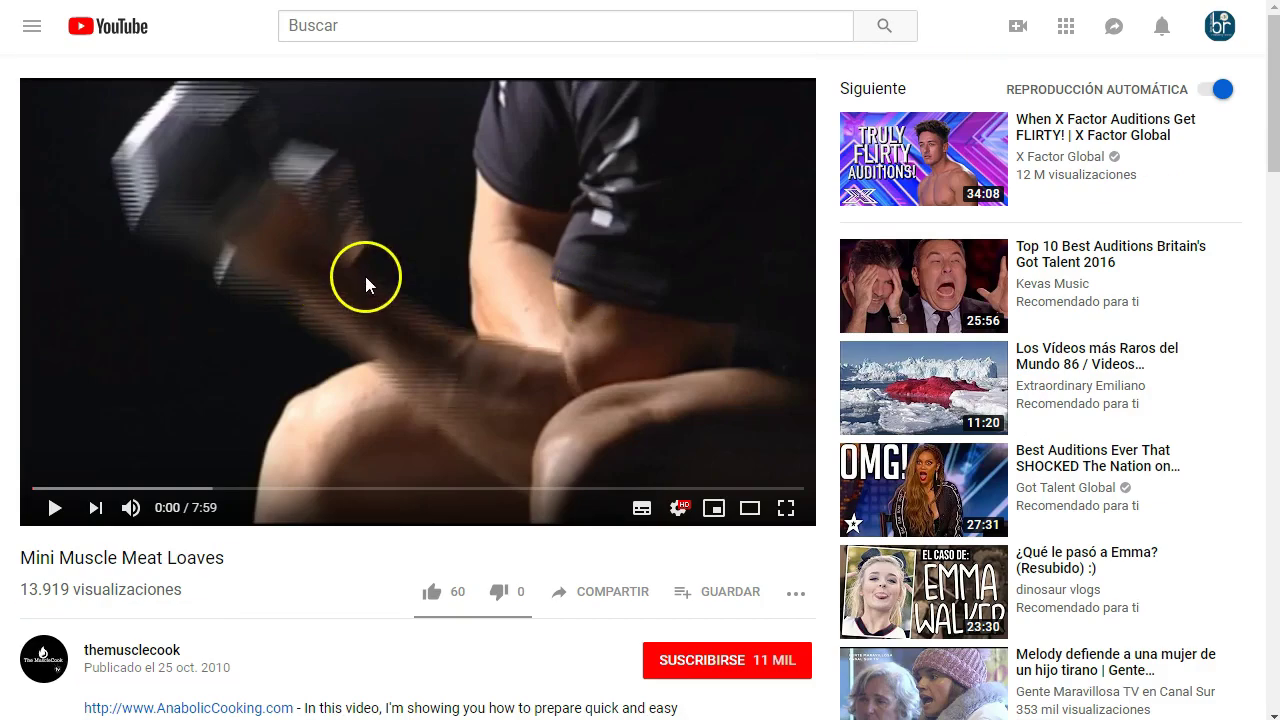
scroll(365, 280, "down", 2)
left_click(615, 295)
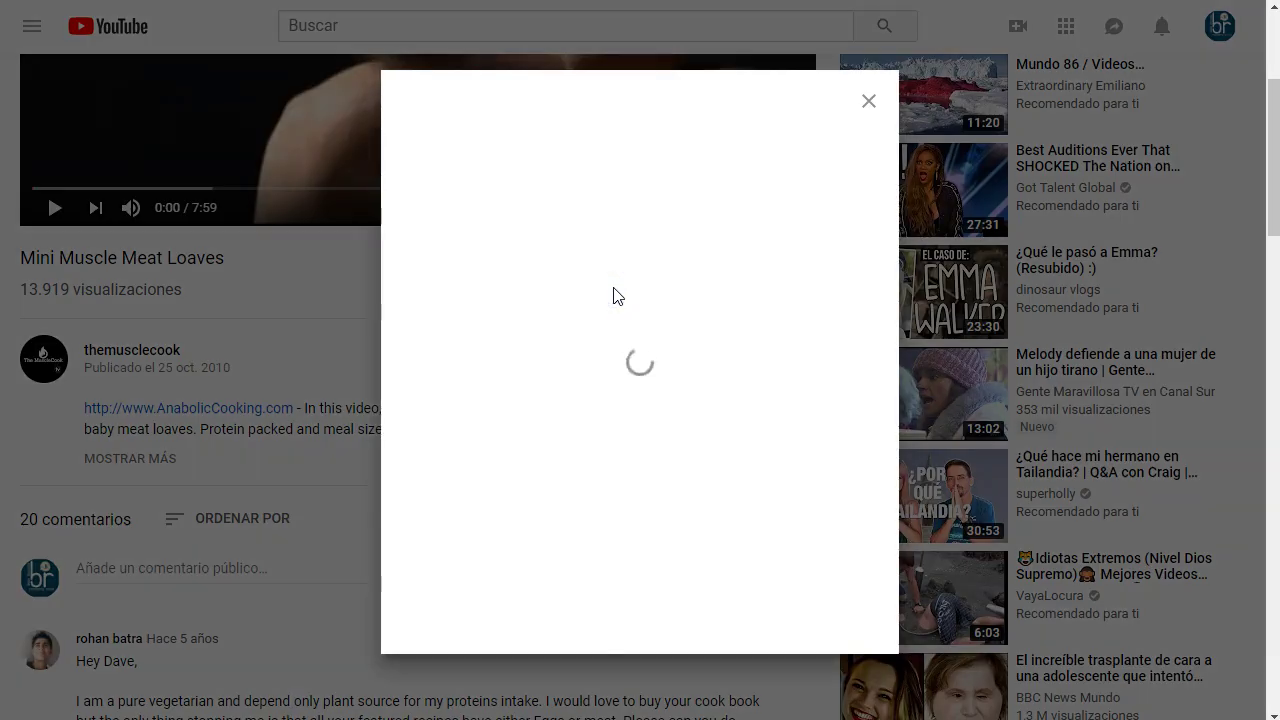
left_click(818, 415)
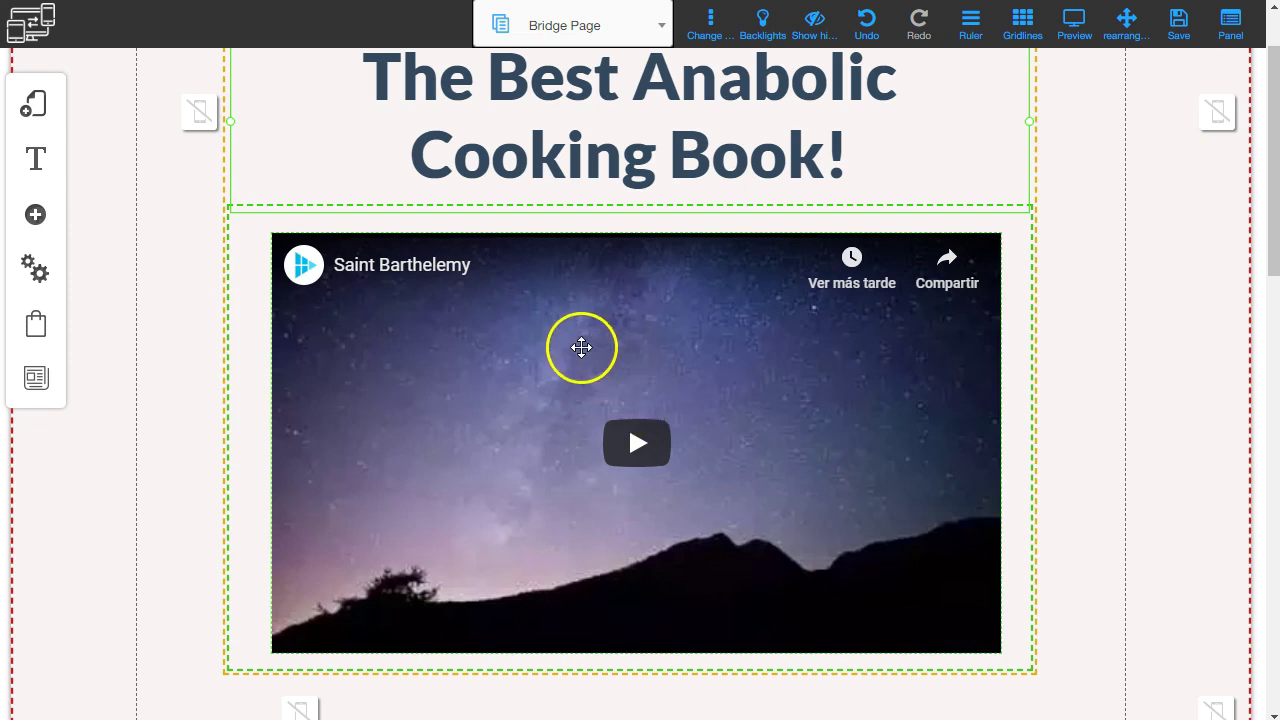
left_click(581, 347)
Replace the Bridge Page video's URL with the copied Mini Muscle Meat Loaves youtu.be link.
right_click(534, 331)
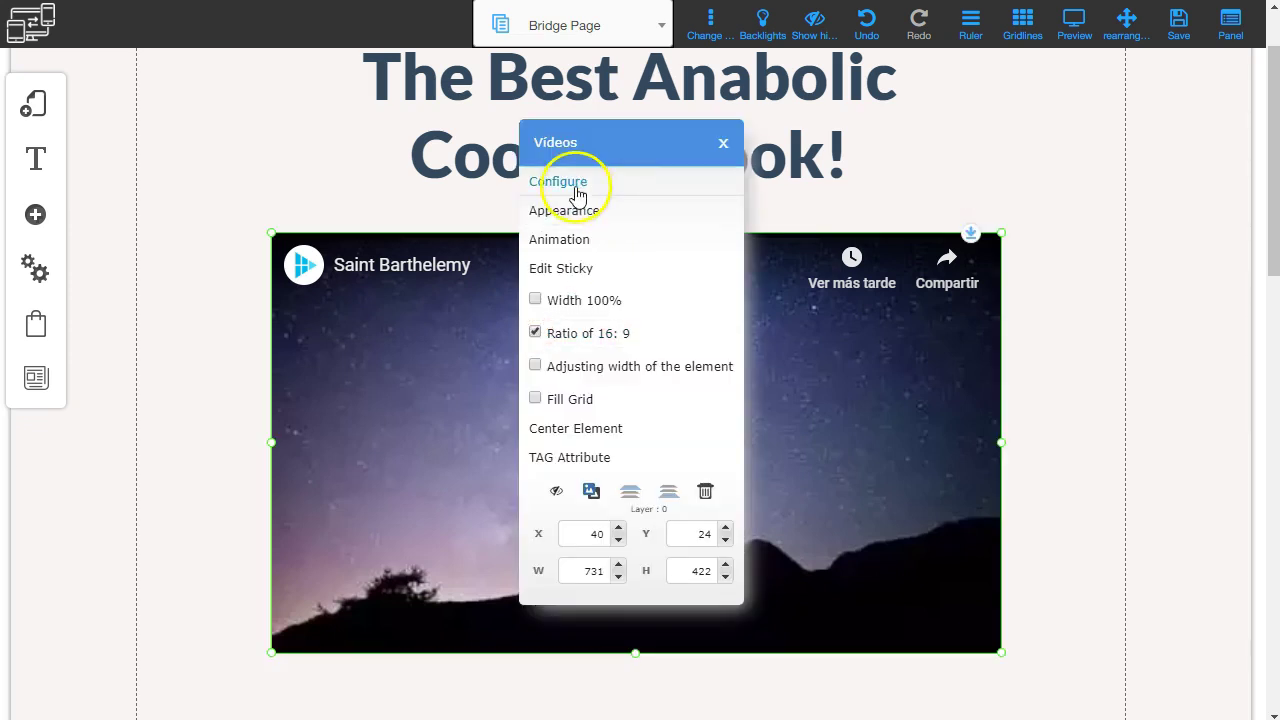
left_click(578, 190)
triple_click(624, 236)
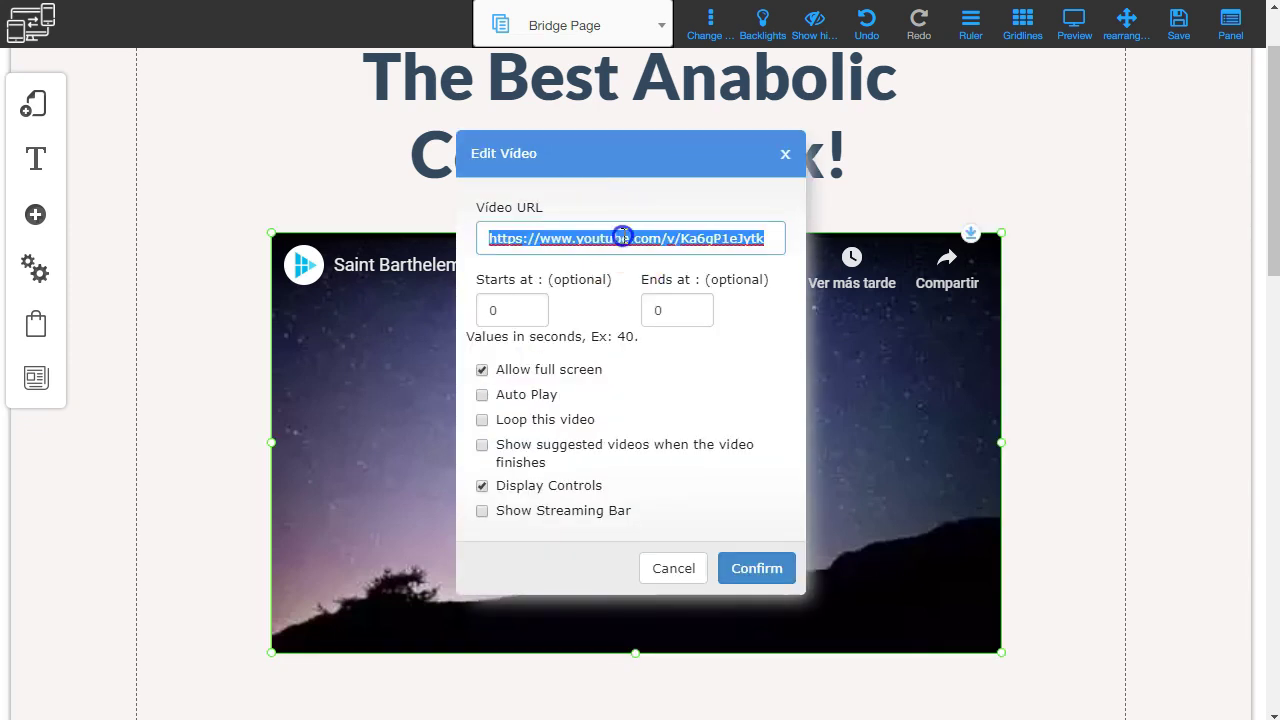
key("BackSpace")
type("https://youtu.be/czRSyO_5MvA")
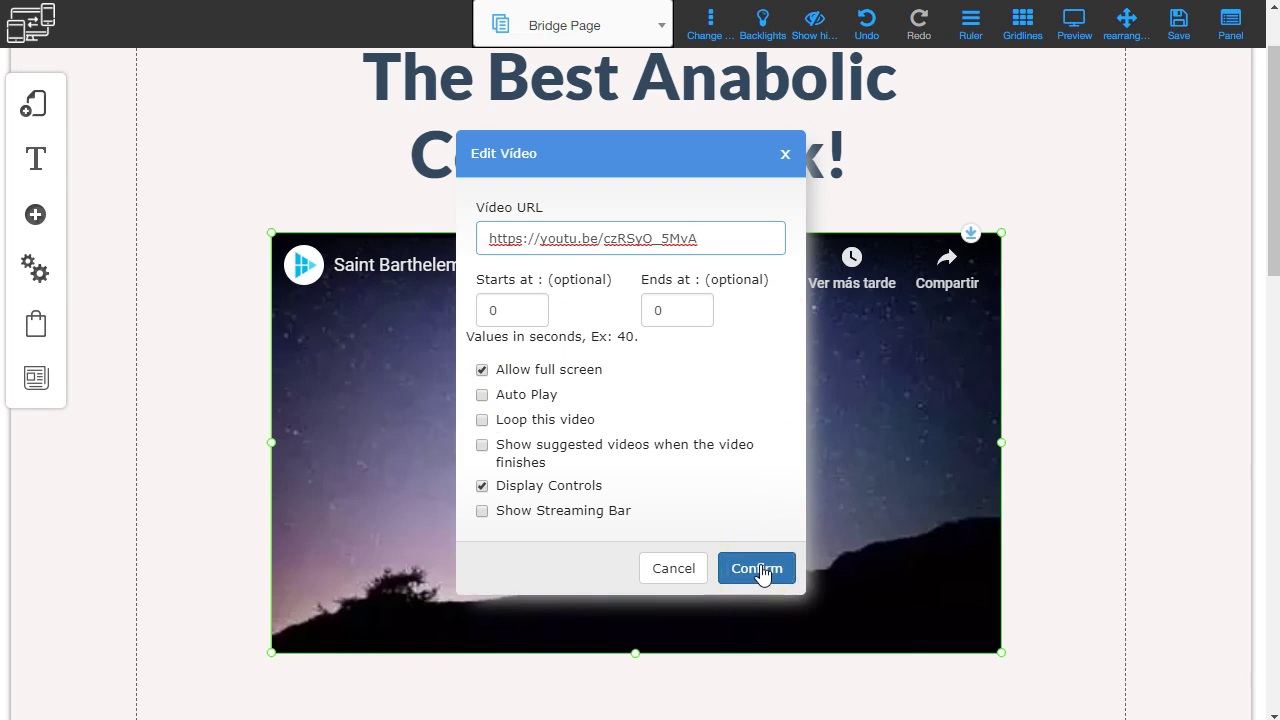
left_click(757, 569)
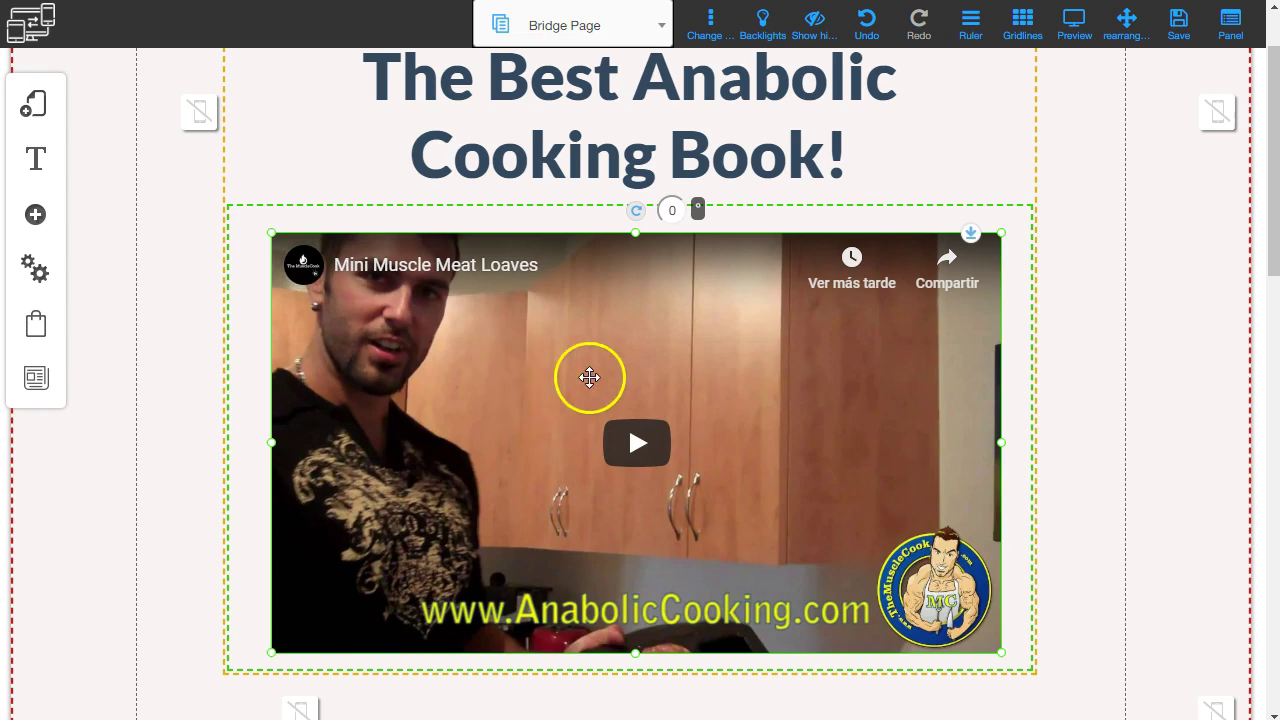
Delete the Lorem ipsum headline and its emptied column from the blue section, leaving YOUR LOGO.
scroll(511, 346, "down", 5)
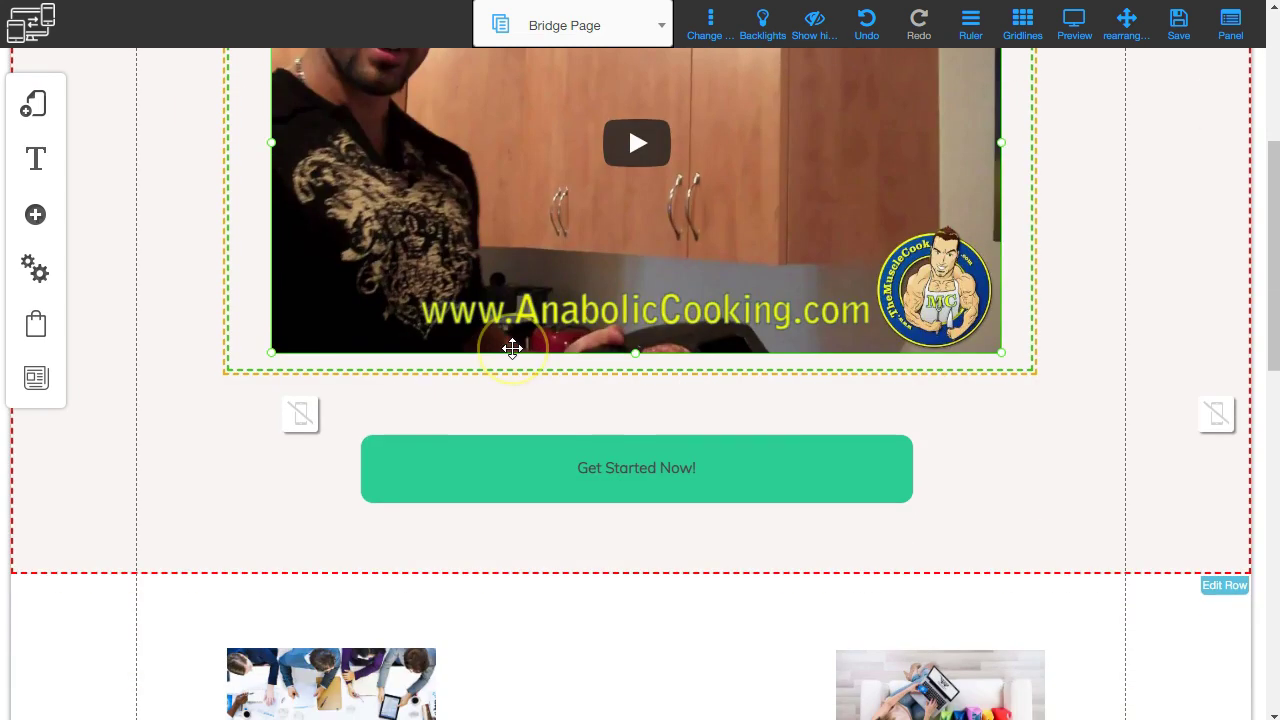
scroll(594, 503, "down", 9)
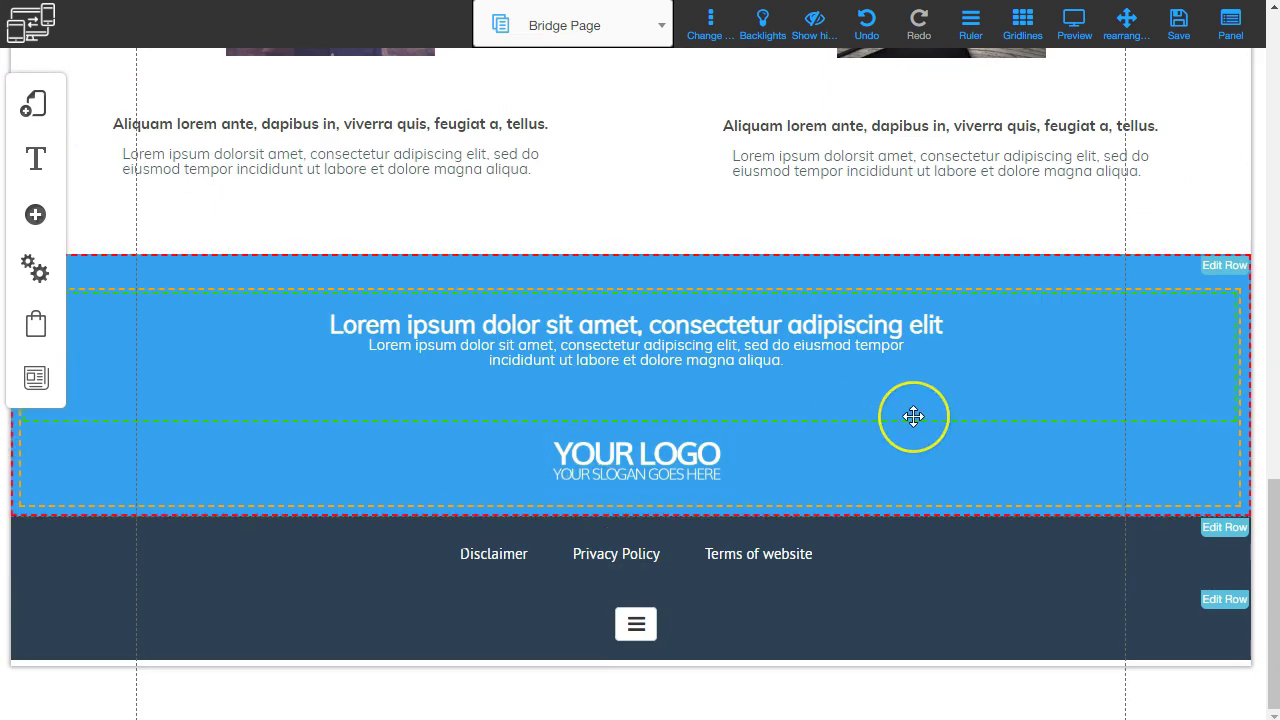
left_click(880, 334)
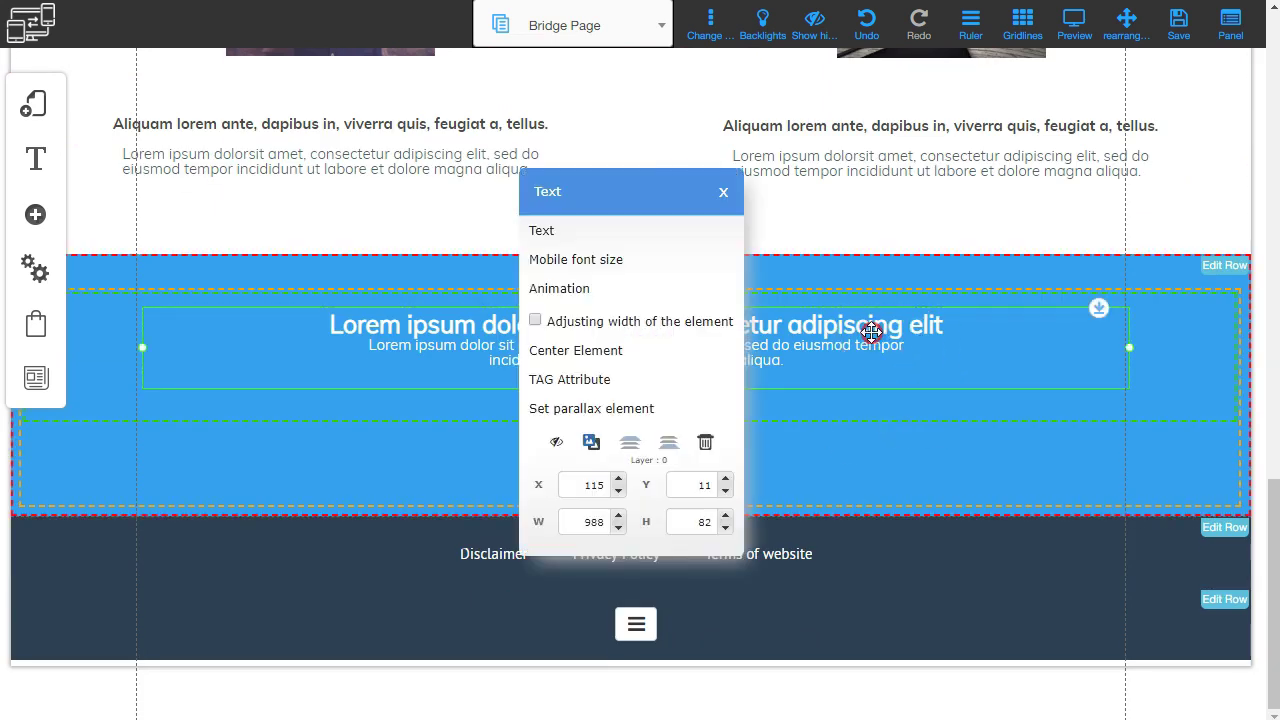
left_click(706, 441)
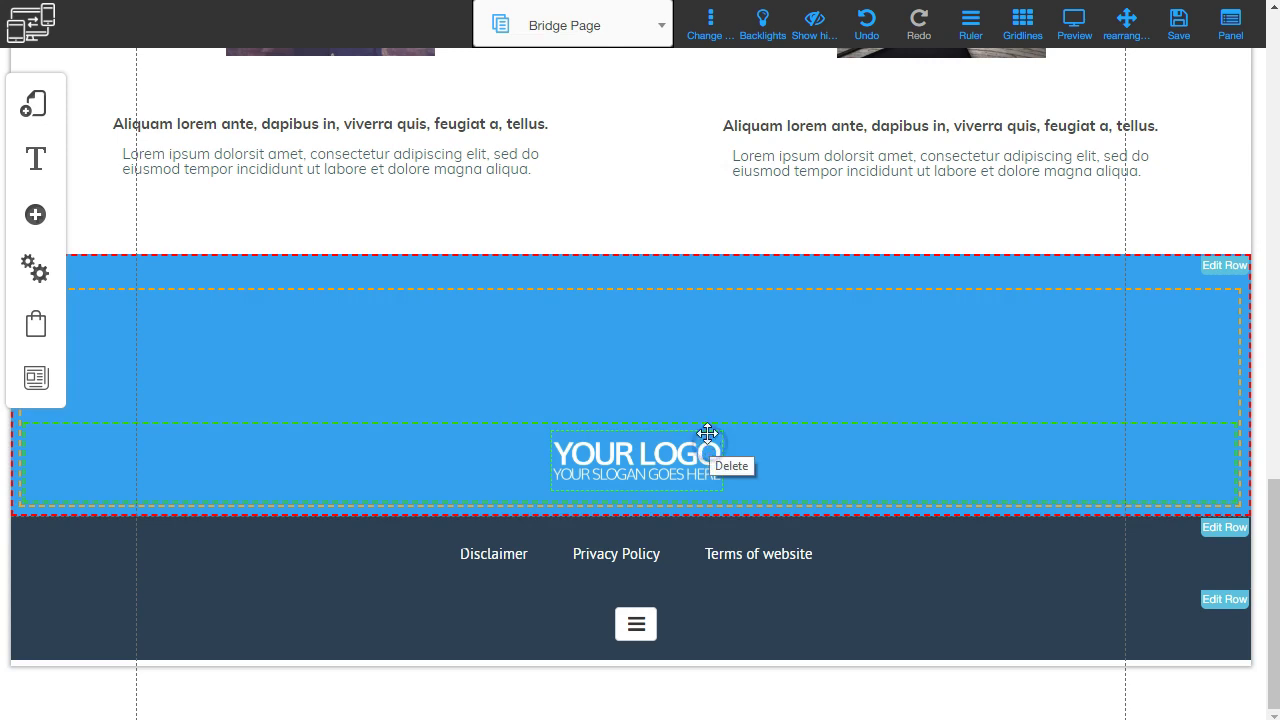
left_click(714, 346)
left_click(632, 565)
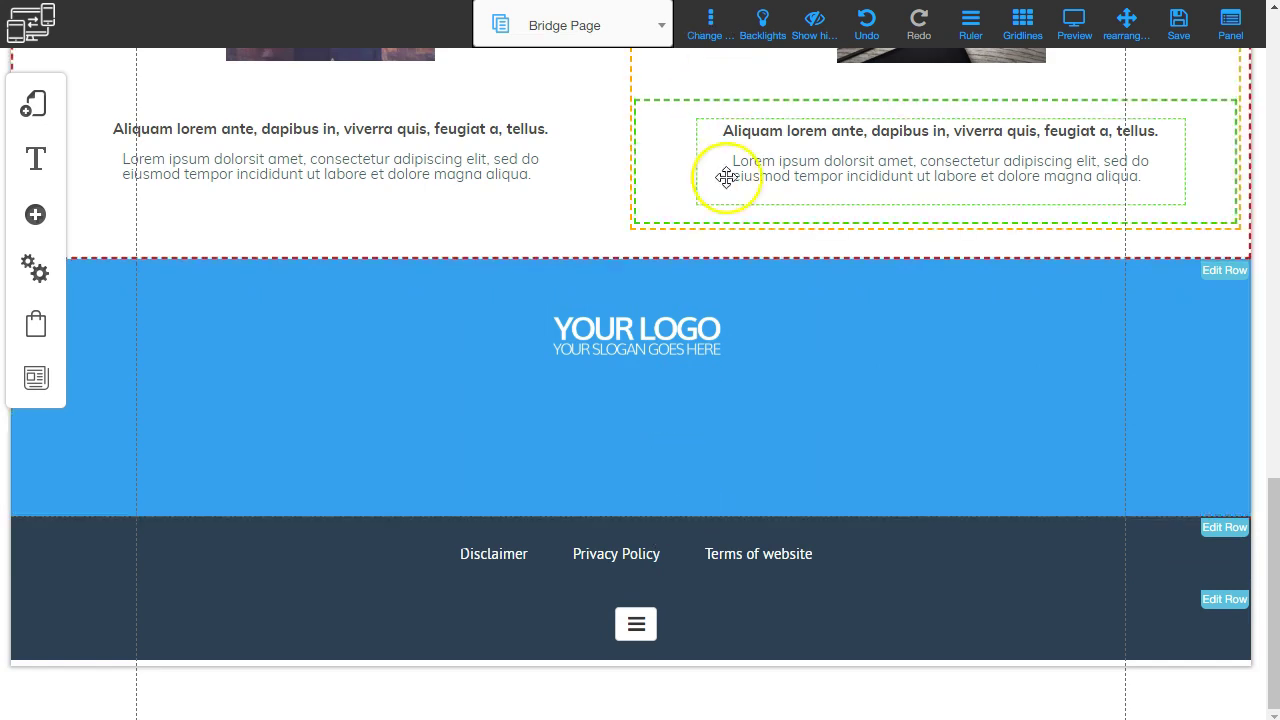
scroll(694, 277, "up", 3)
scroll(655, 325, "up", 5)
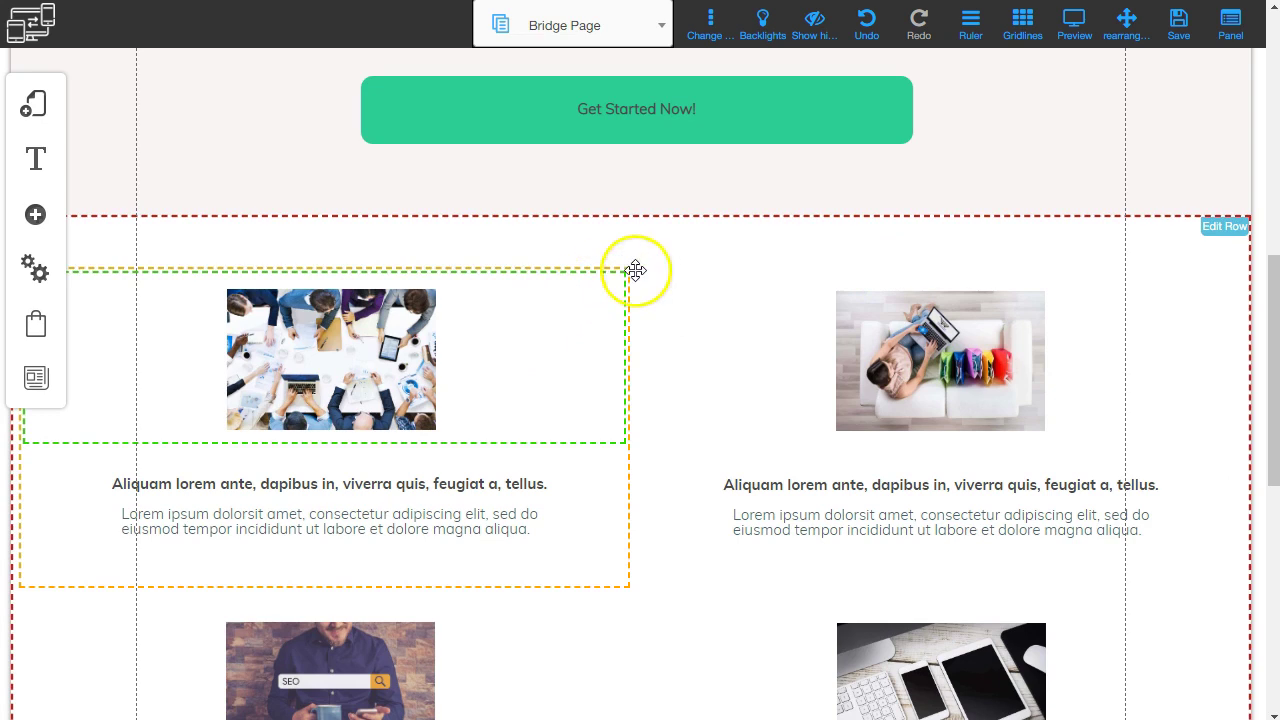
Delete the first image column, the left column and the right-hand image with its column.
left_click(546, 341)
left_click(632, 570)
left_click(577, 410)
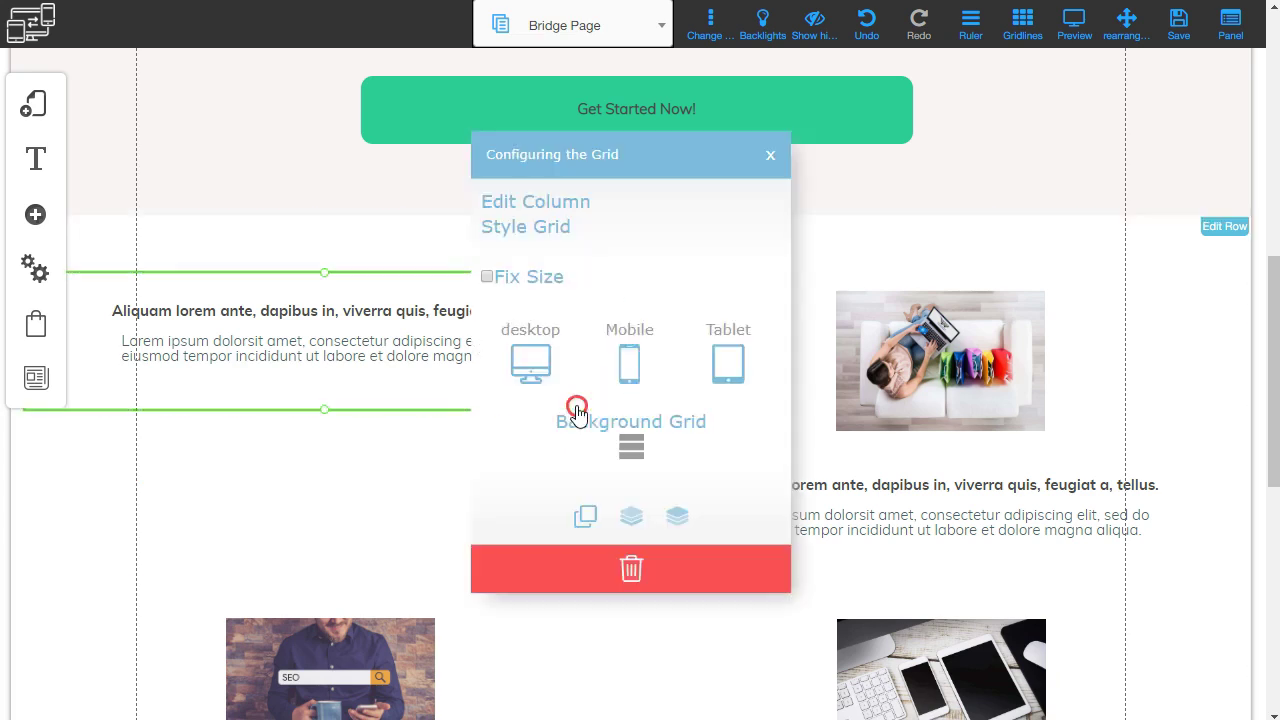
left_click(645, 551)
left_click(640, 563)
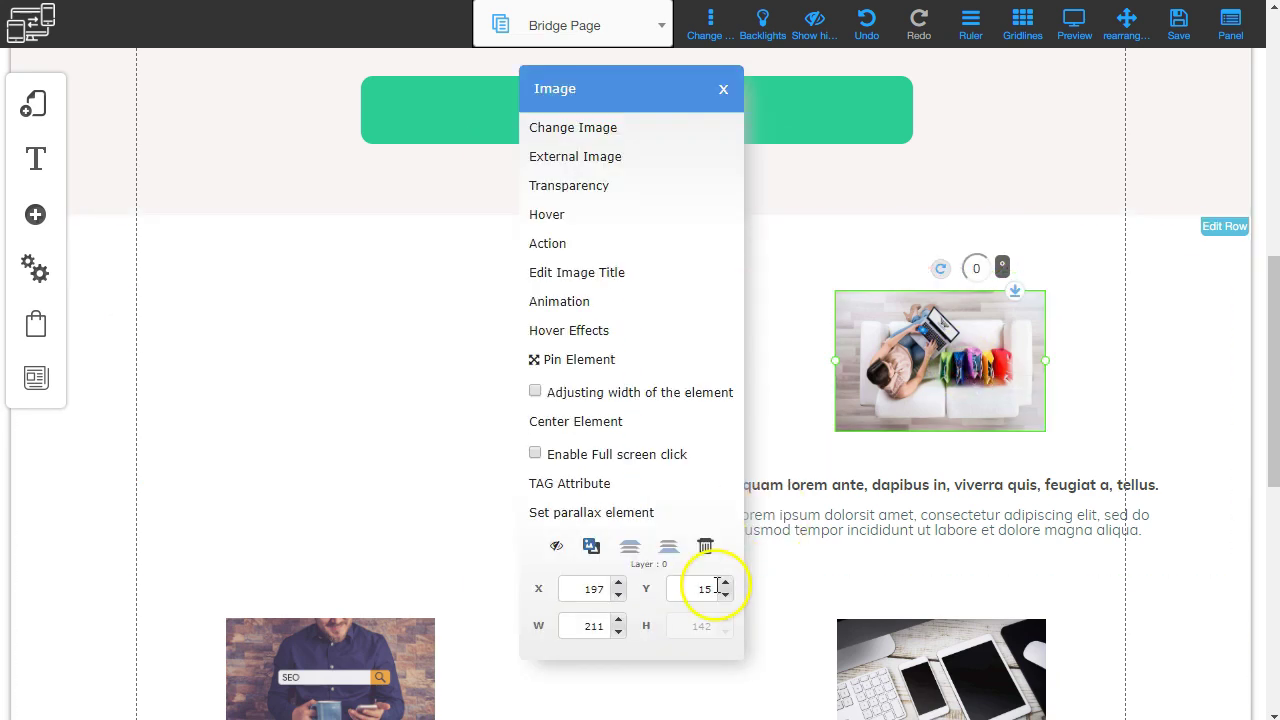
left_click(705, 545)
left_click(731, 381)
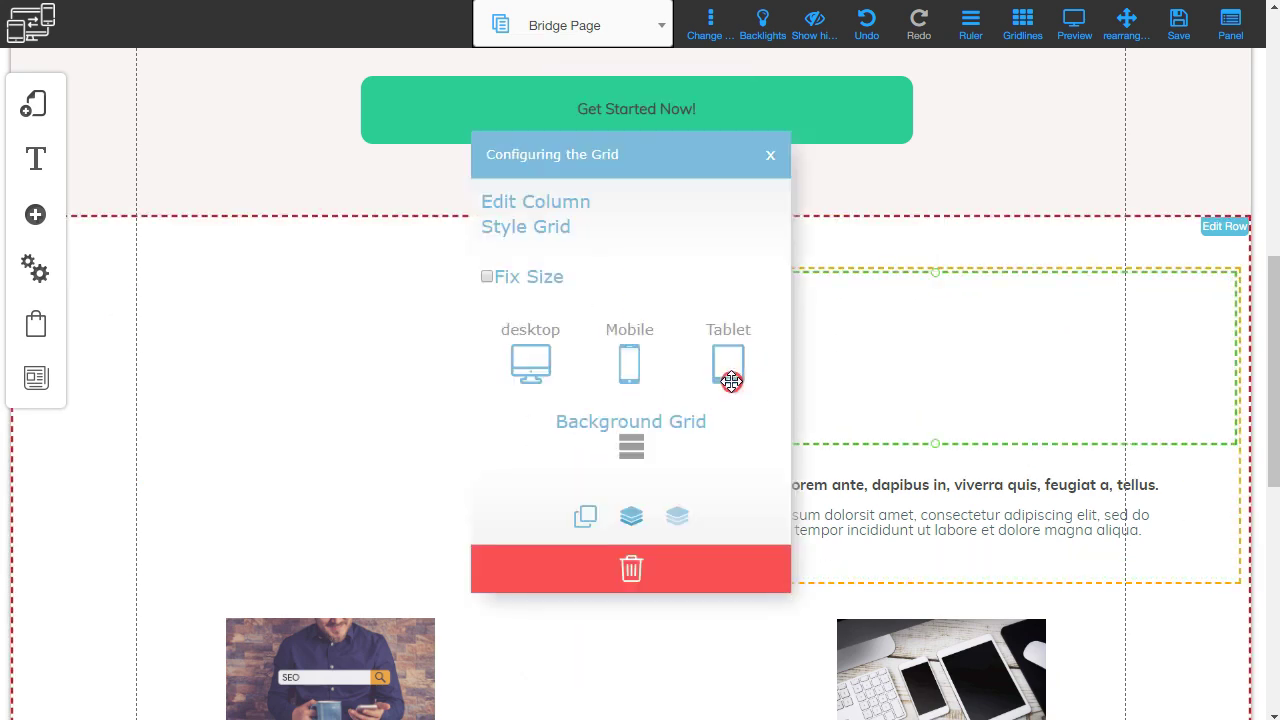
left_click(631, 565)
Remove the remaining column's placeholder text and delete the emptied columns.
left_click(843, 414)
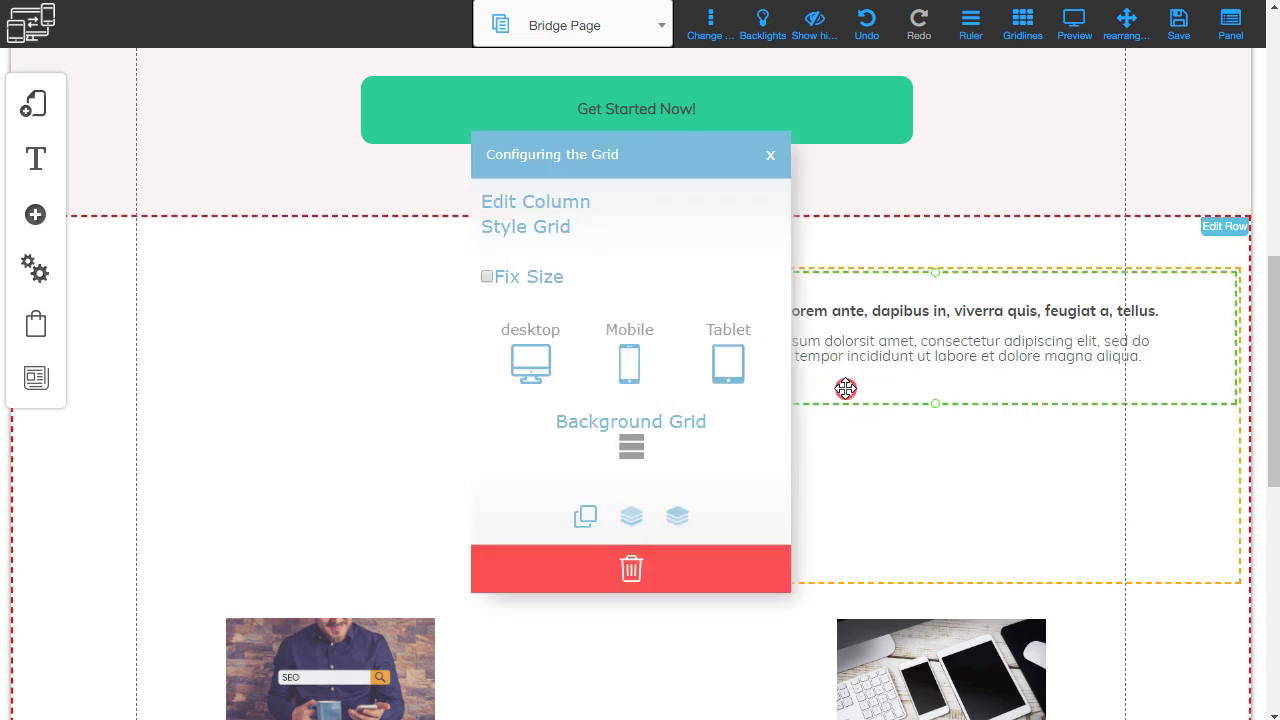
left_click(645, 572)
left_click_drag(680, 440, 682, 267)
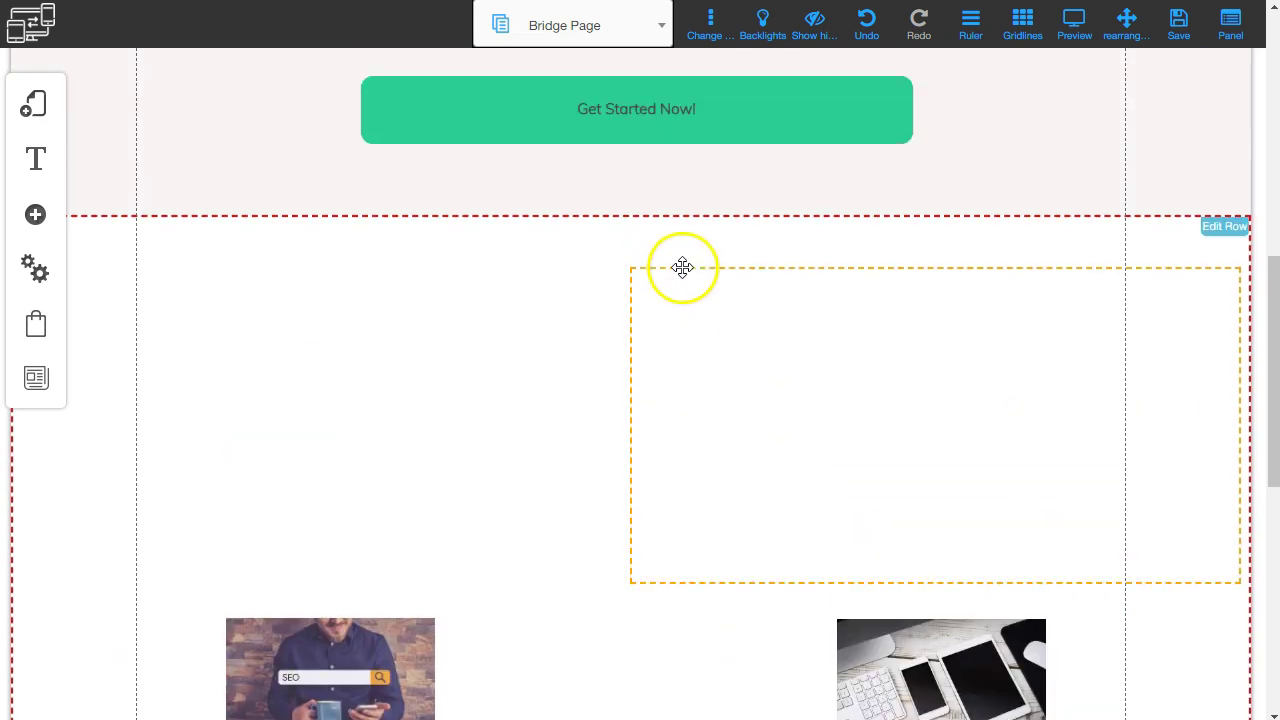
left_click(702, 327)
left_click(630, 707)
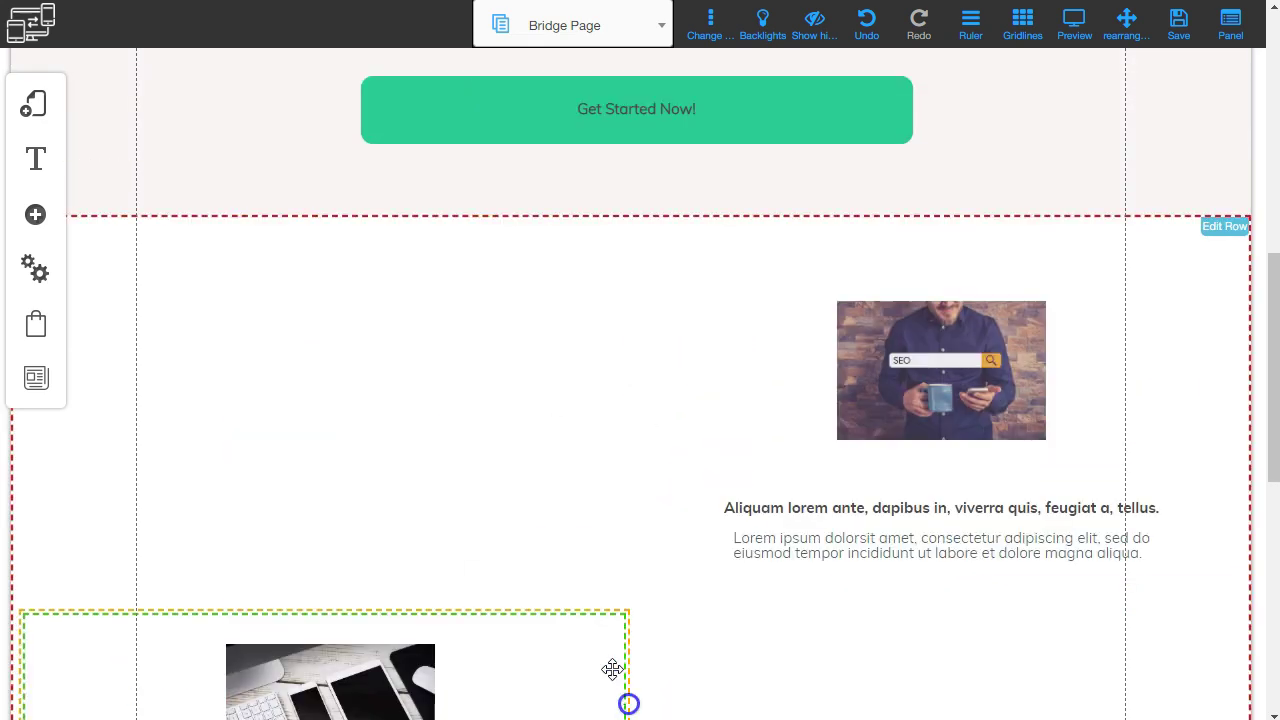
left_click(457, 329)
Delete the left image, left text and empty left grid element from the row.
left_click(640, 668)
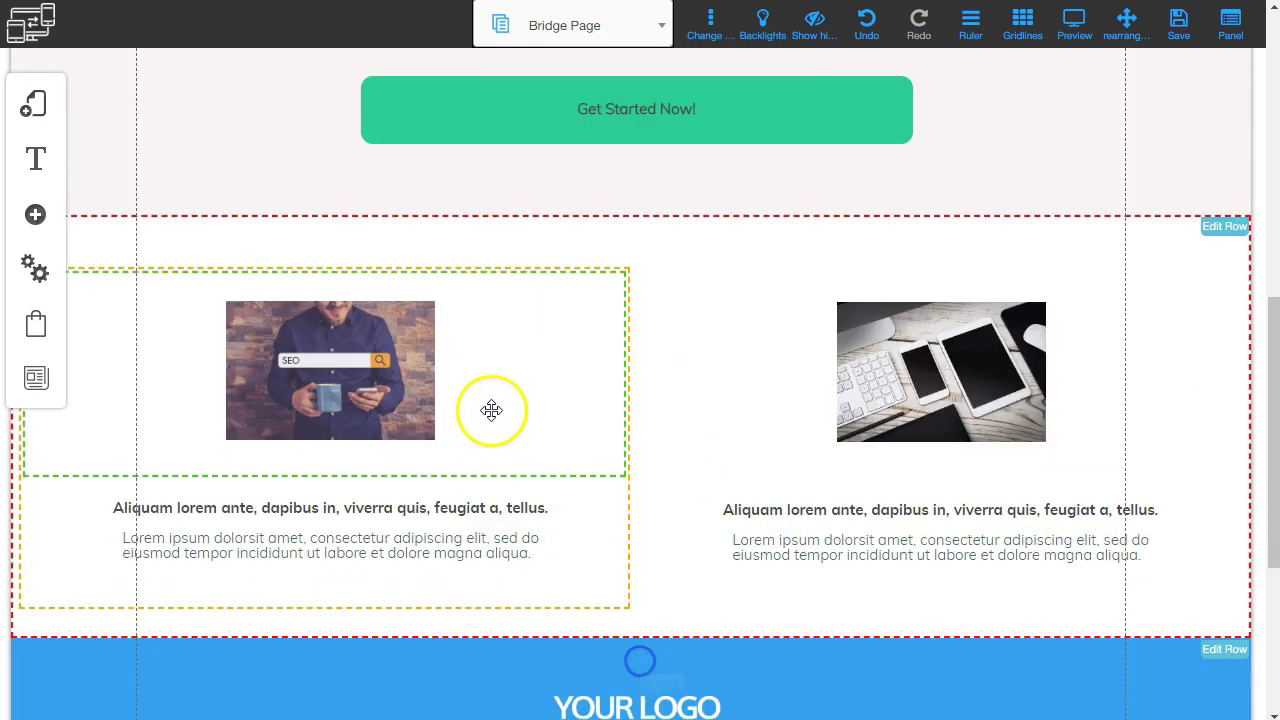
left_click(491, 409)
left_click(629, 570)
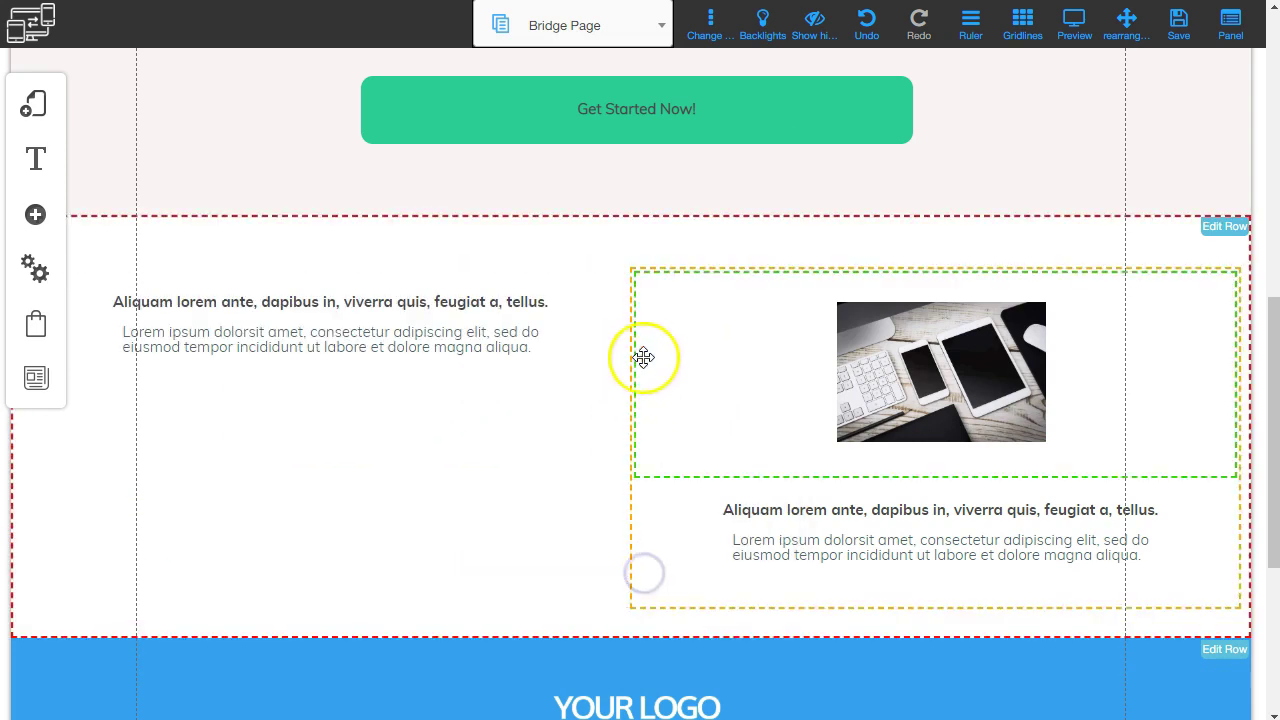
left_click(363, 318)
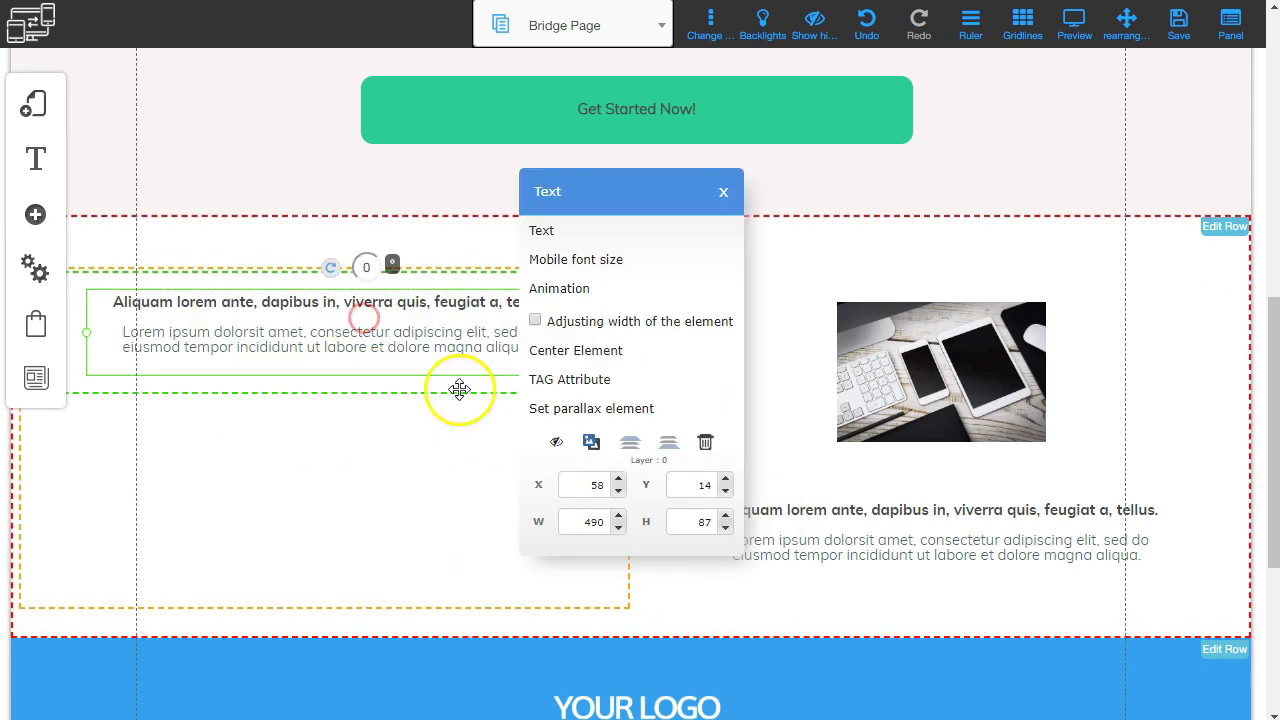
left_click(705, 440)
left_click(520, 326)
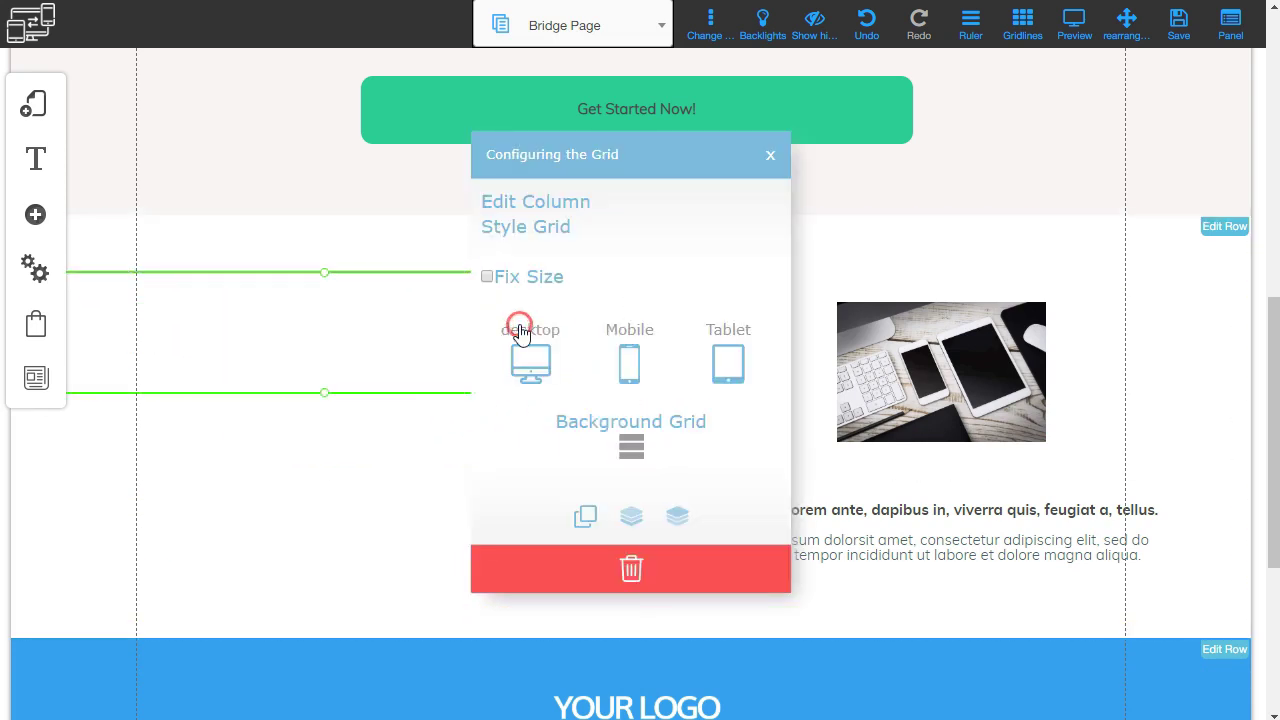
left_click(629, 565)
Delete the right image grid and its text, then remove the empty column to collapse the row.
left_click(644, 385)
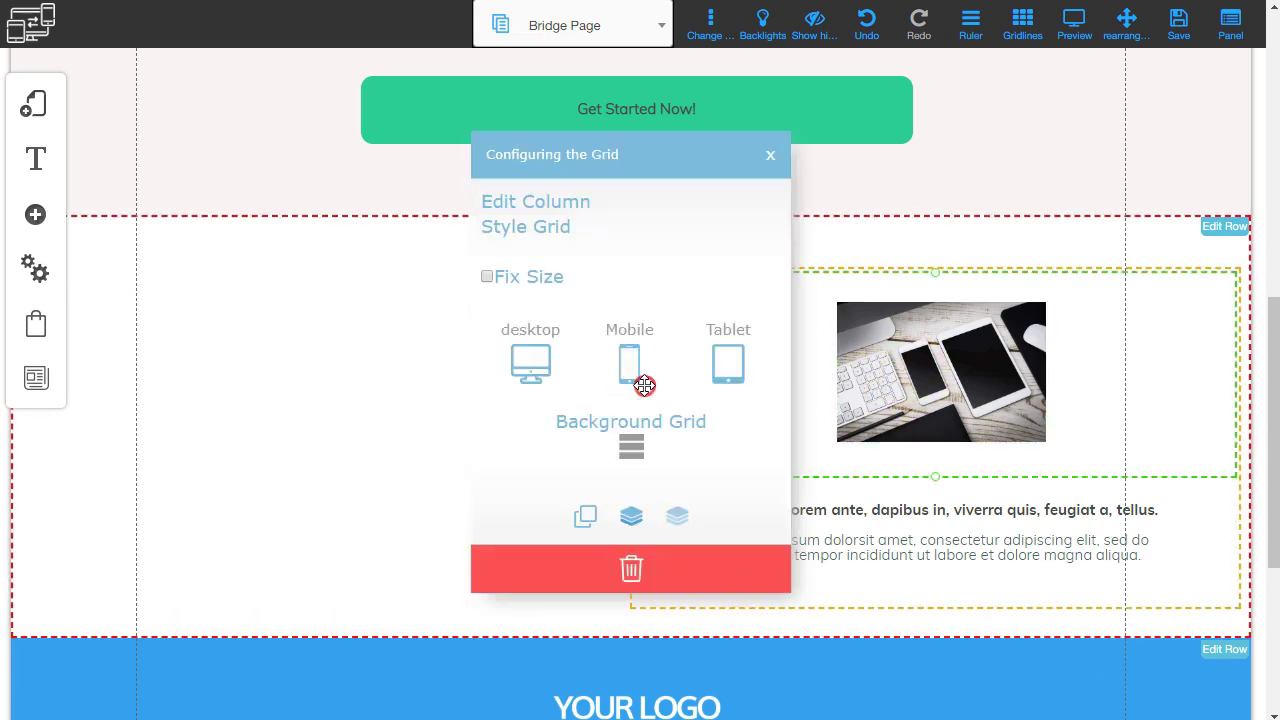
left_click(631, 568)
left_click(749, 486)
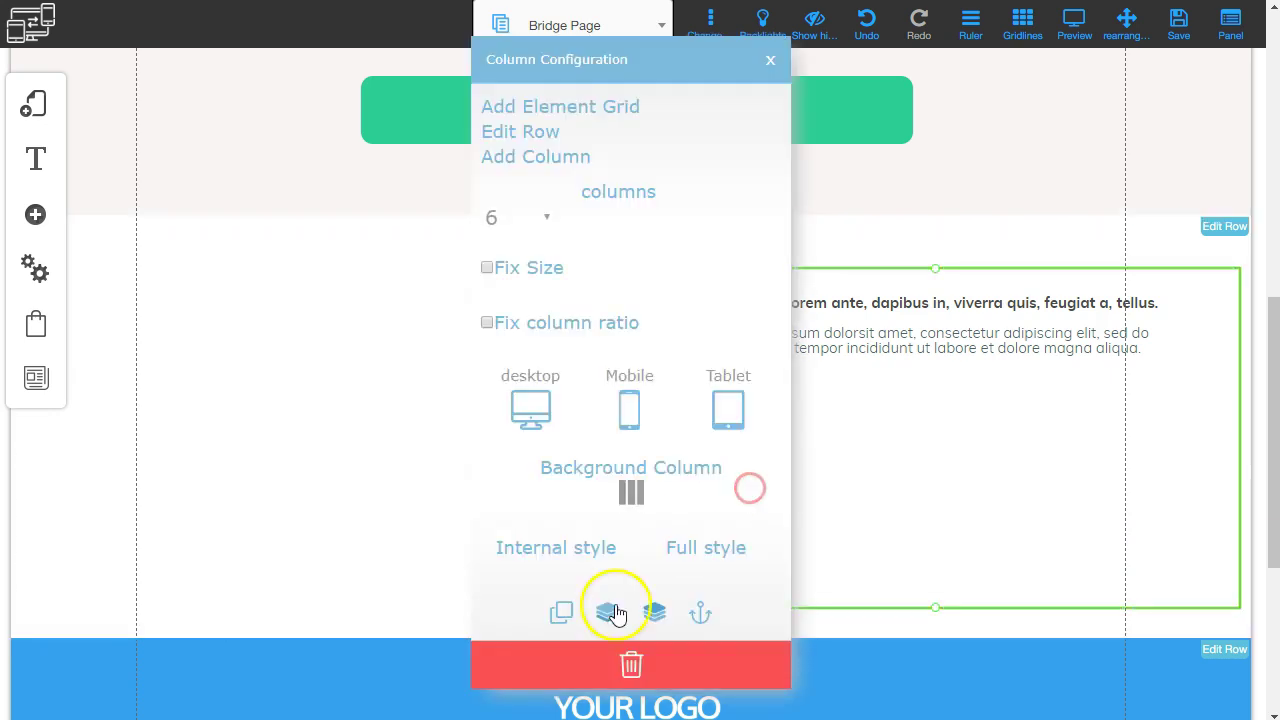
left_click(626, 662)
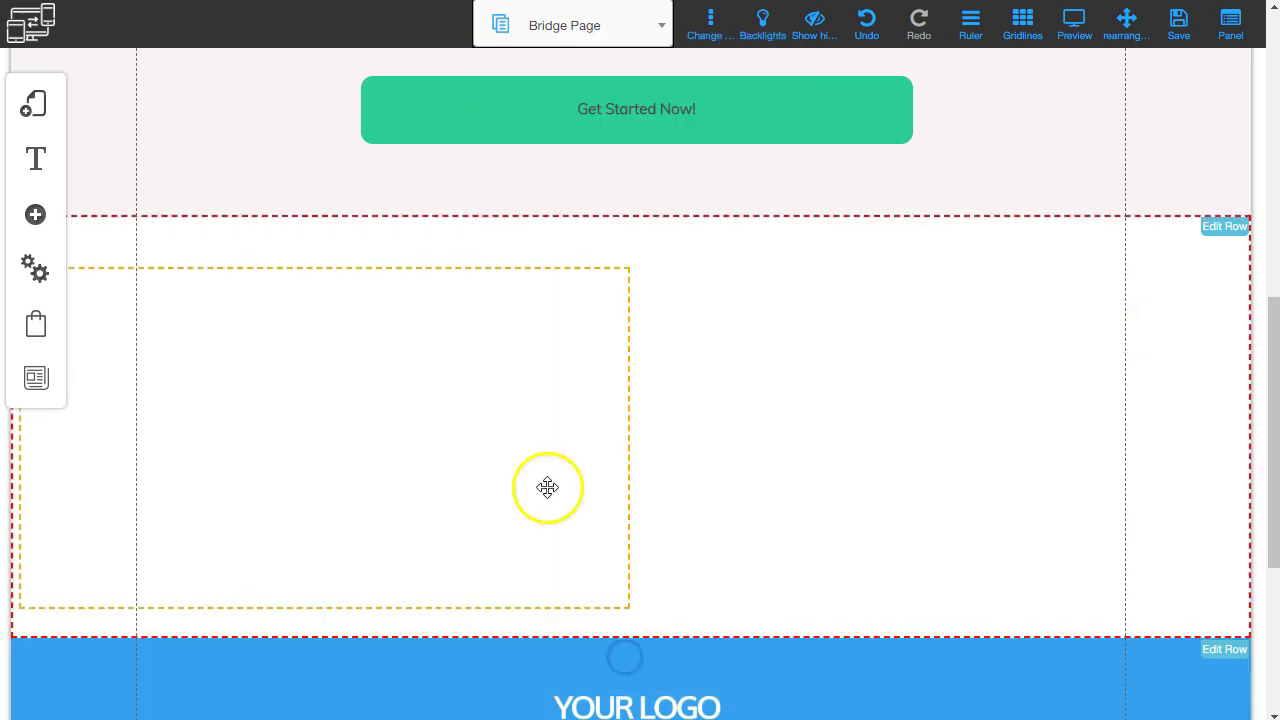
left_click(557, 395)
left_click(629, 663)
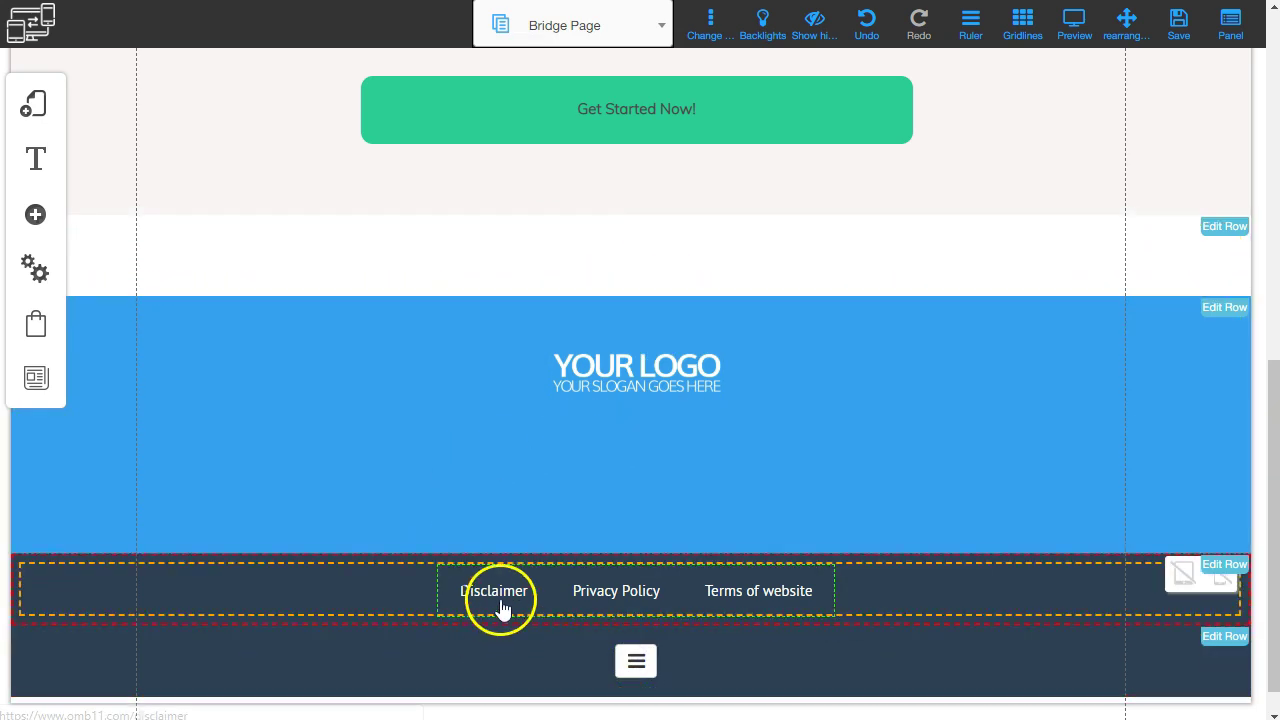
Change the call-to-action button wording from 'Get Started Now!' to 'Build your body today'.
scroll(831, 337, "up", 8)
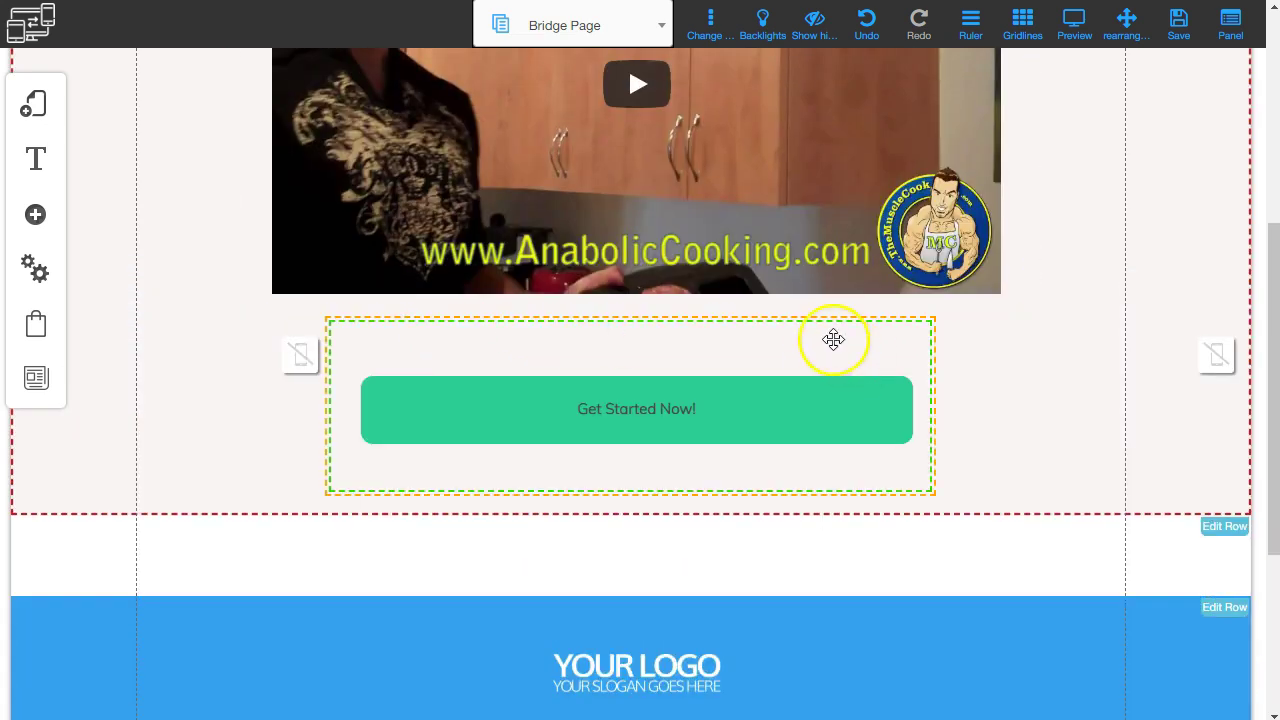
scroll(602, 307, "down", 3)
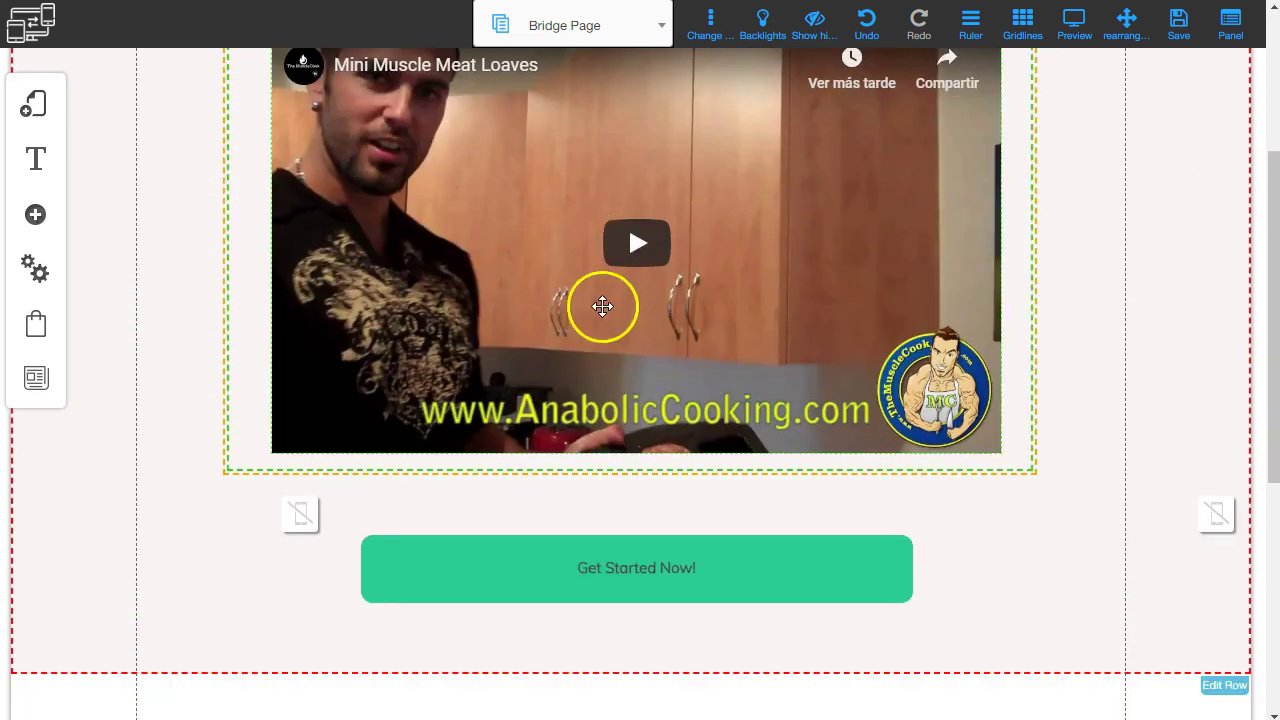
left_click(628, 573)
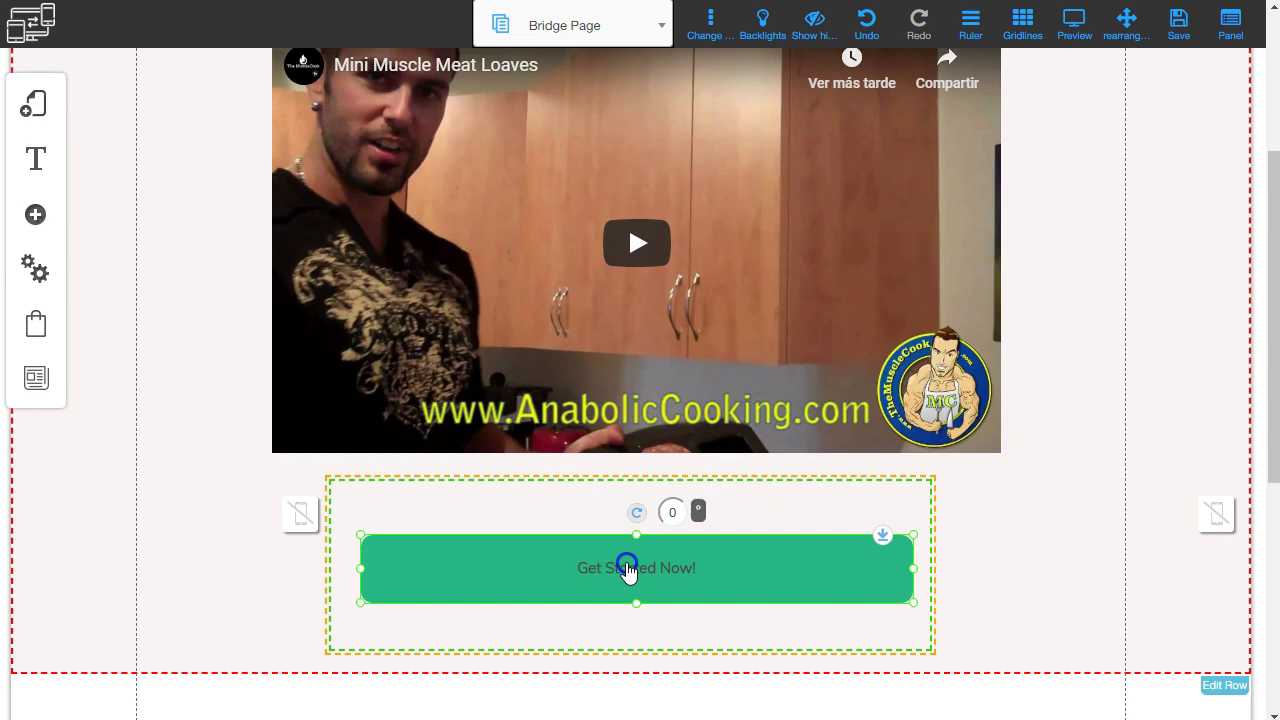
right_click(628, 573)
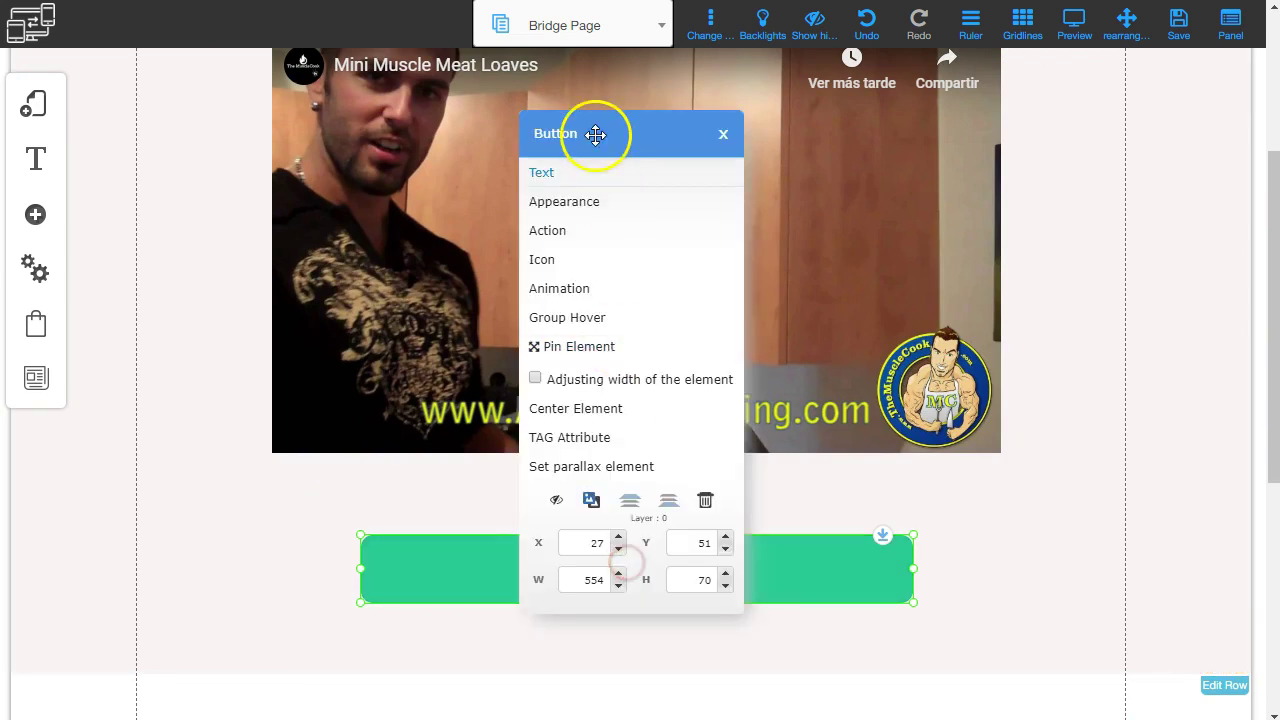
left_click(537, 177)
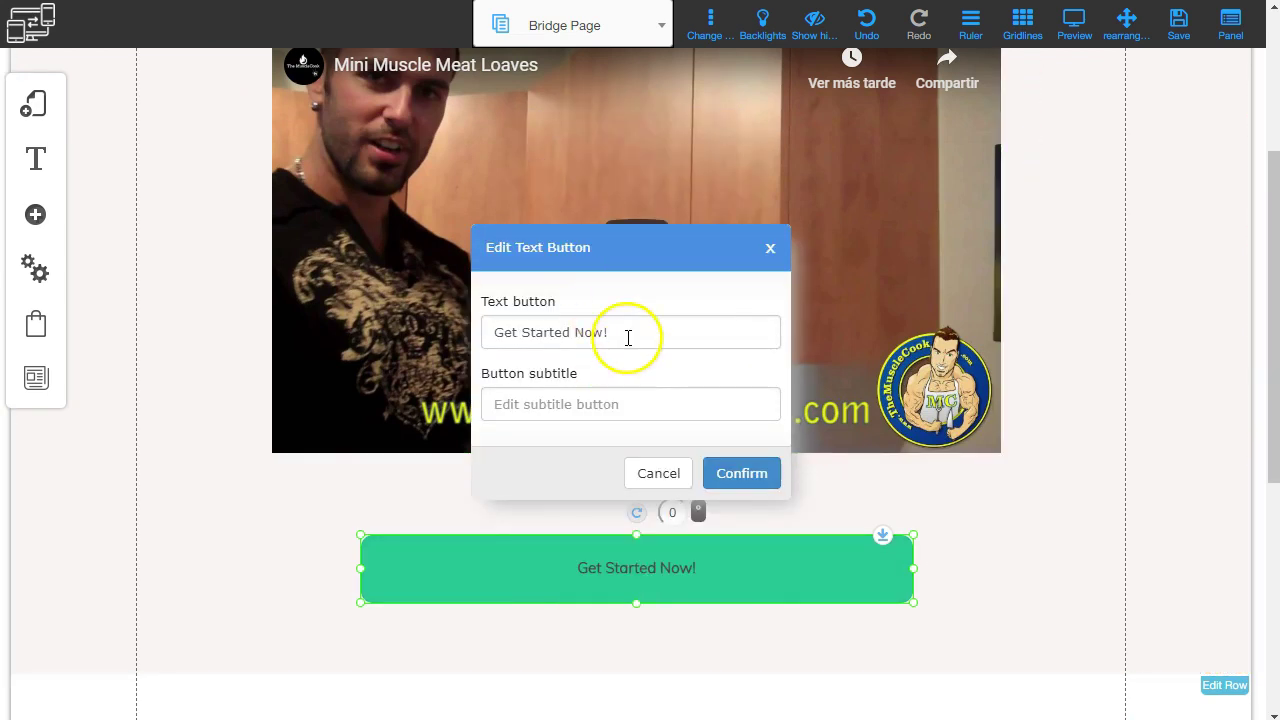
left_click_drag(627, 336, 443, 334)
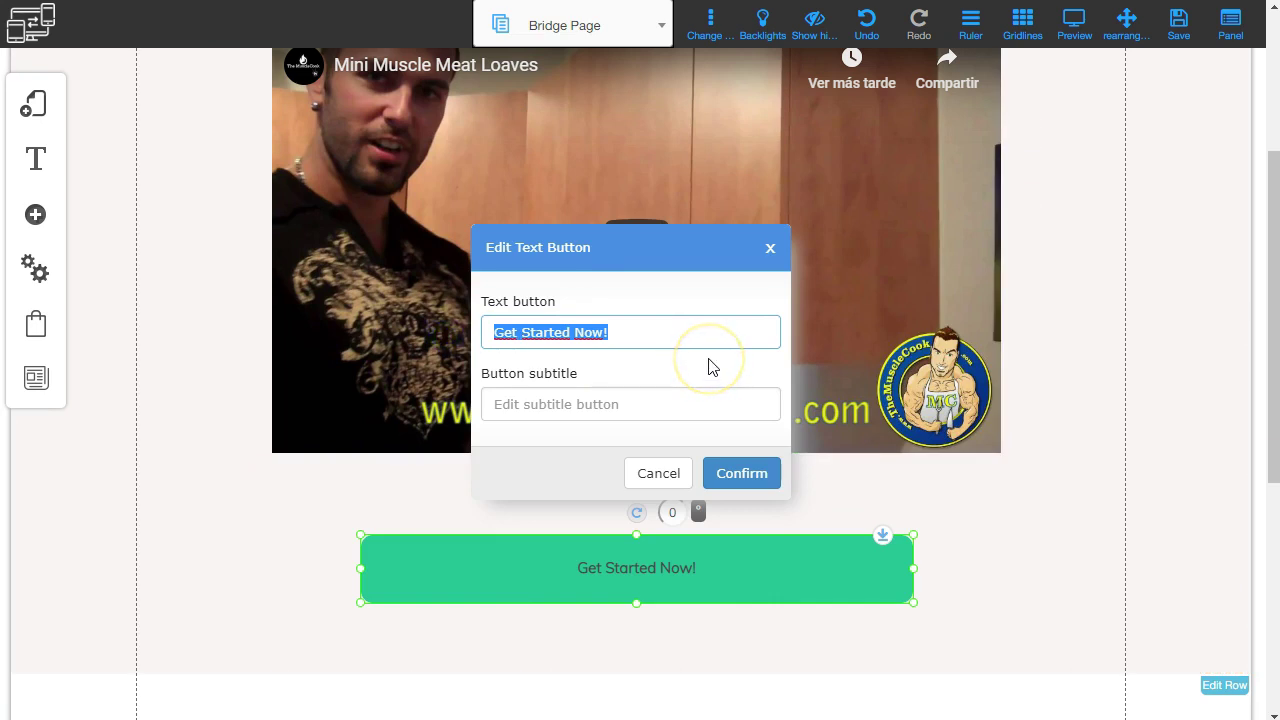
type("Build your body toda")
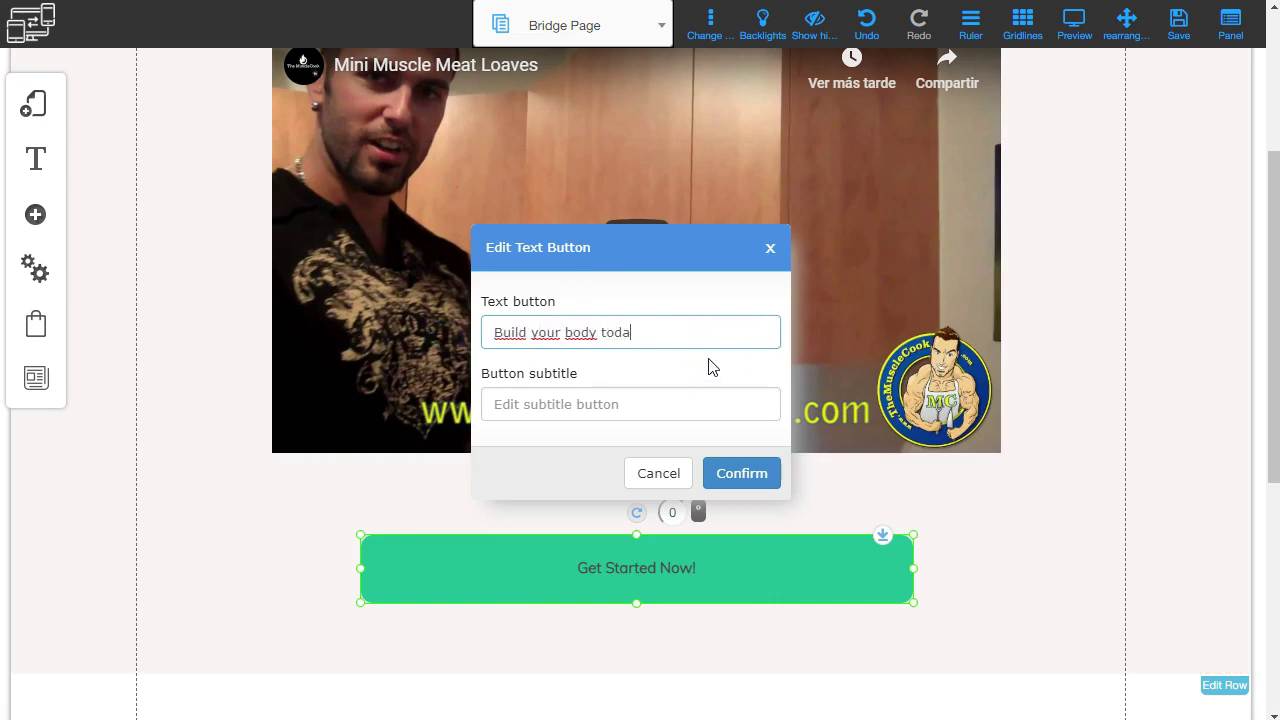
left_click(735, 470)
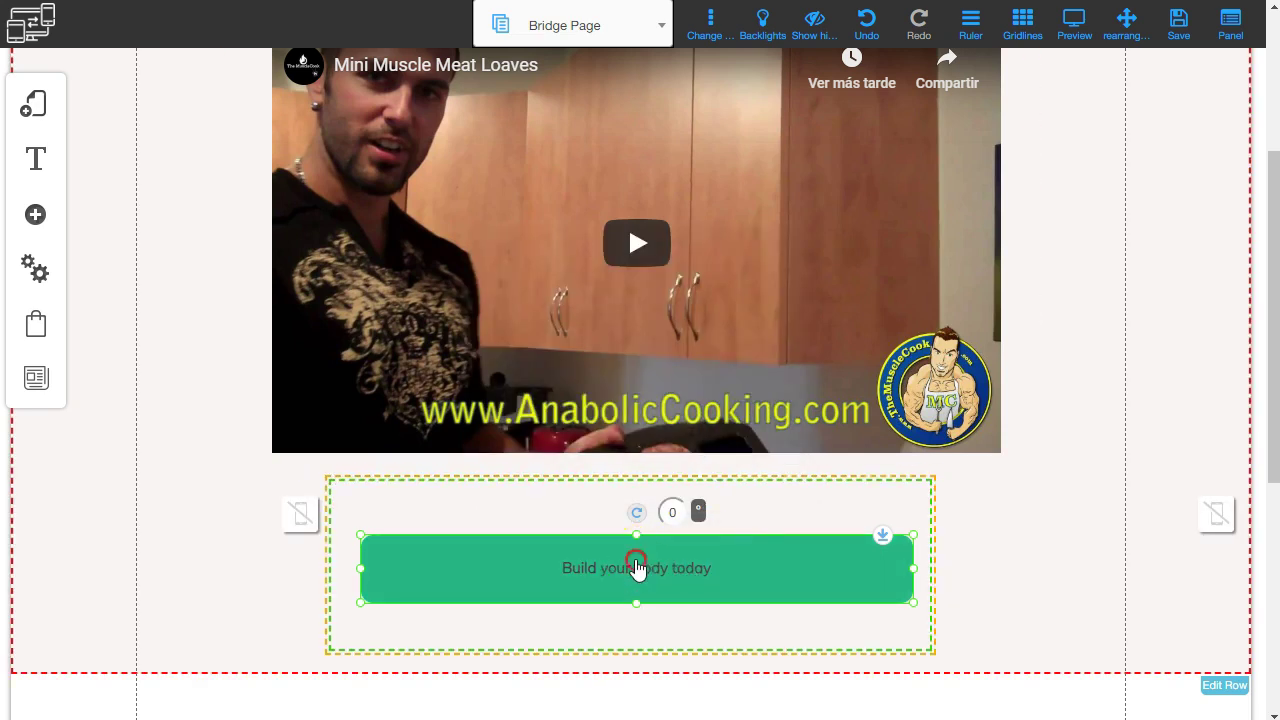
Set the button text to the Lato Black font at size 36.
right_click(636, 567)
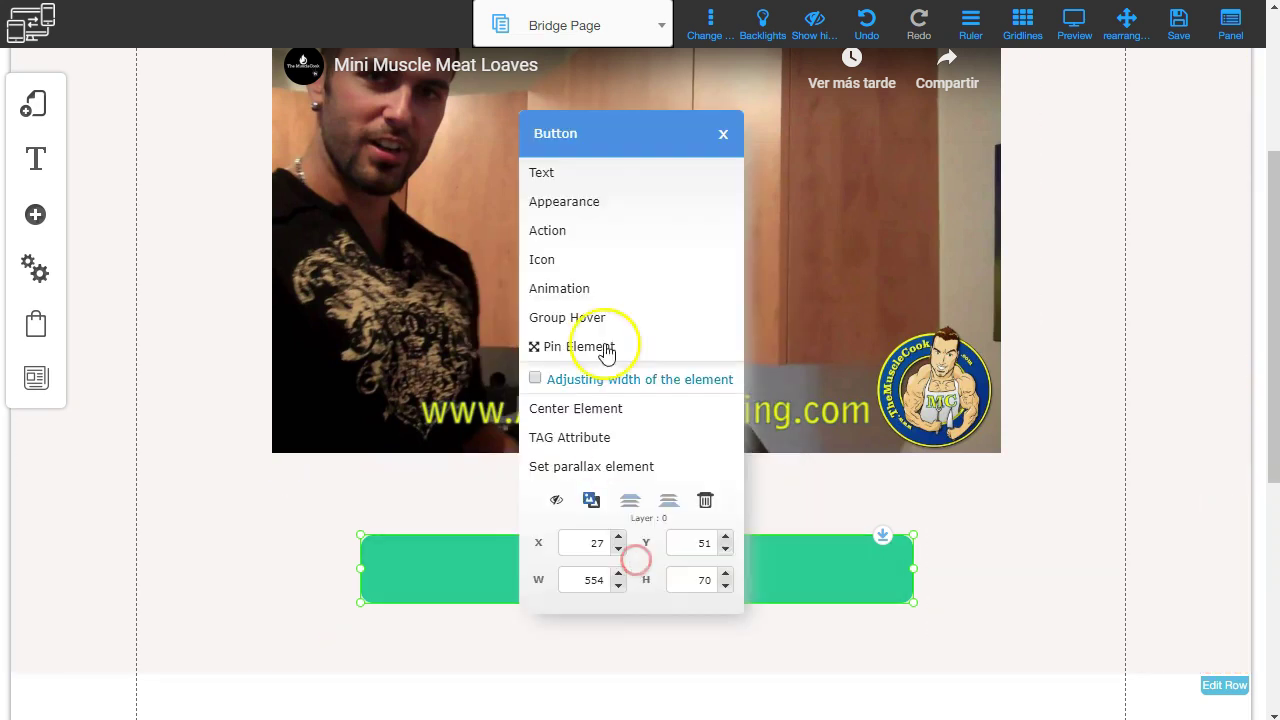
left_click(592, 205)
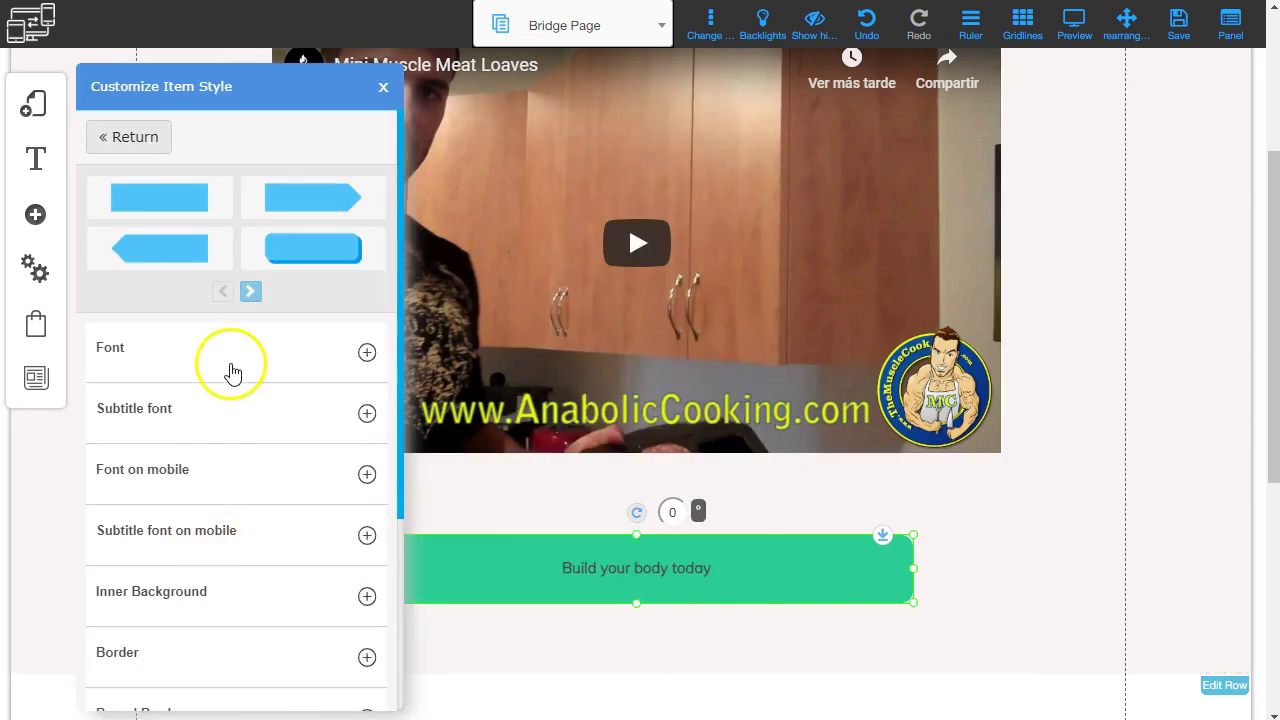
left_click(366, 353)
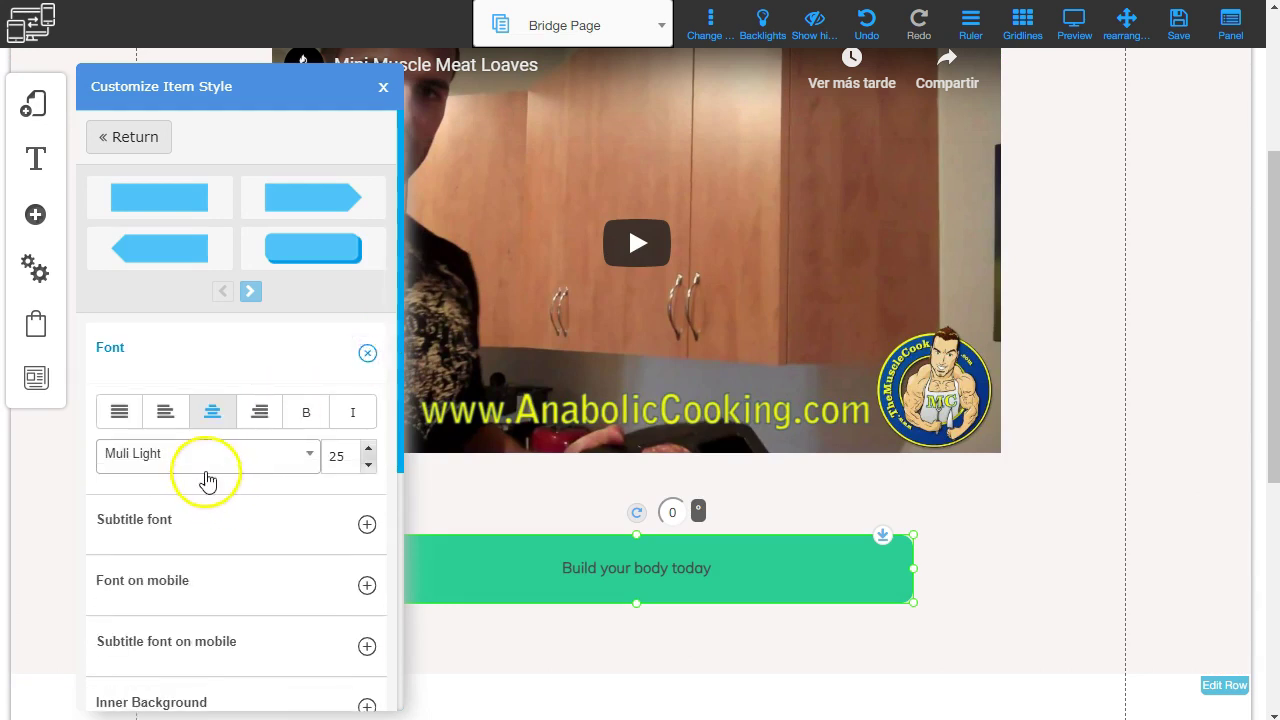
left_click(300, 460)
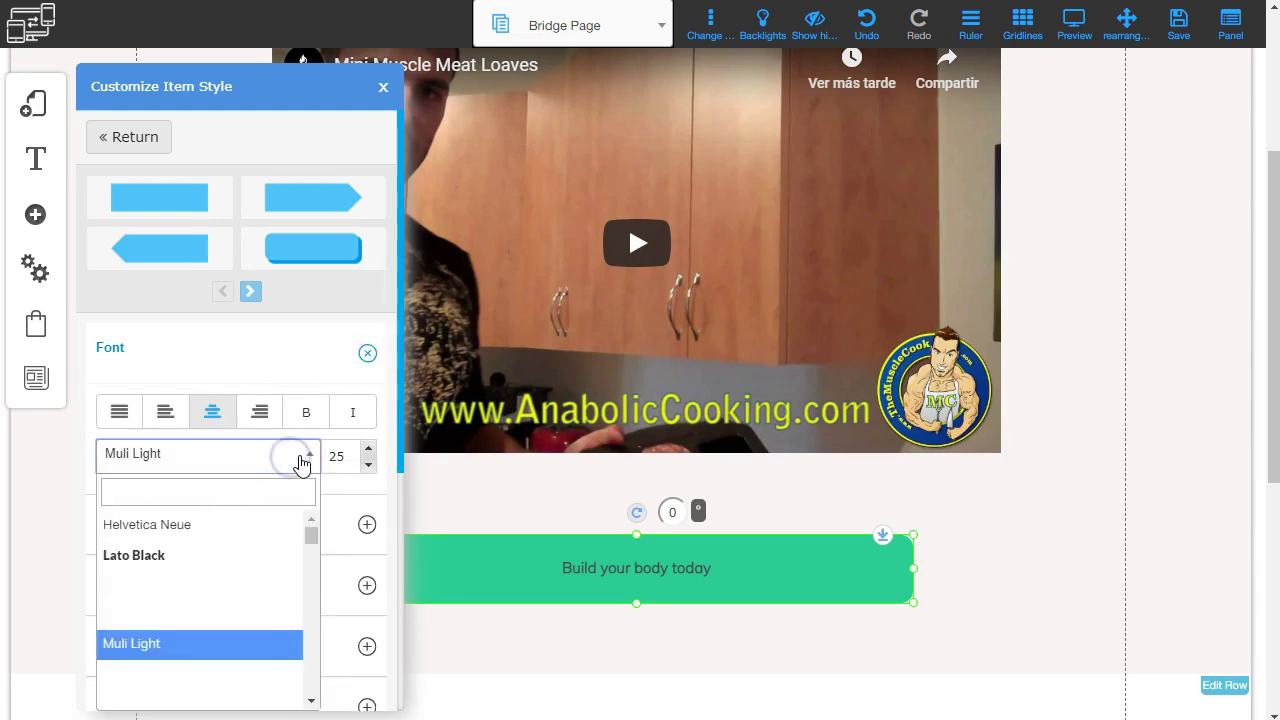
left_click(180, 557)
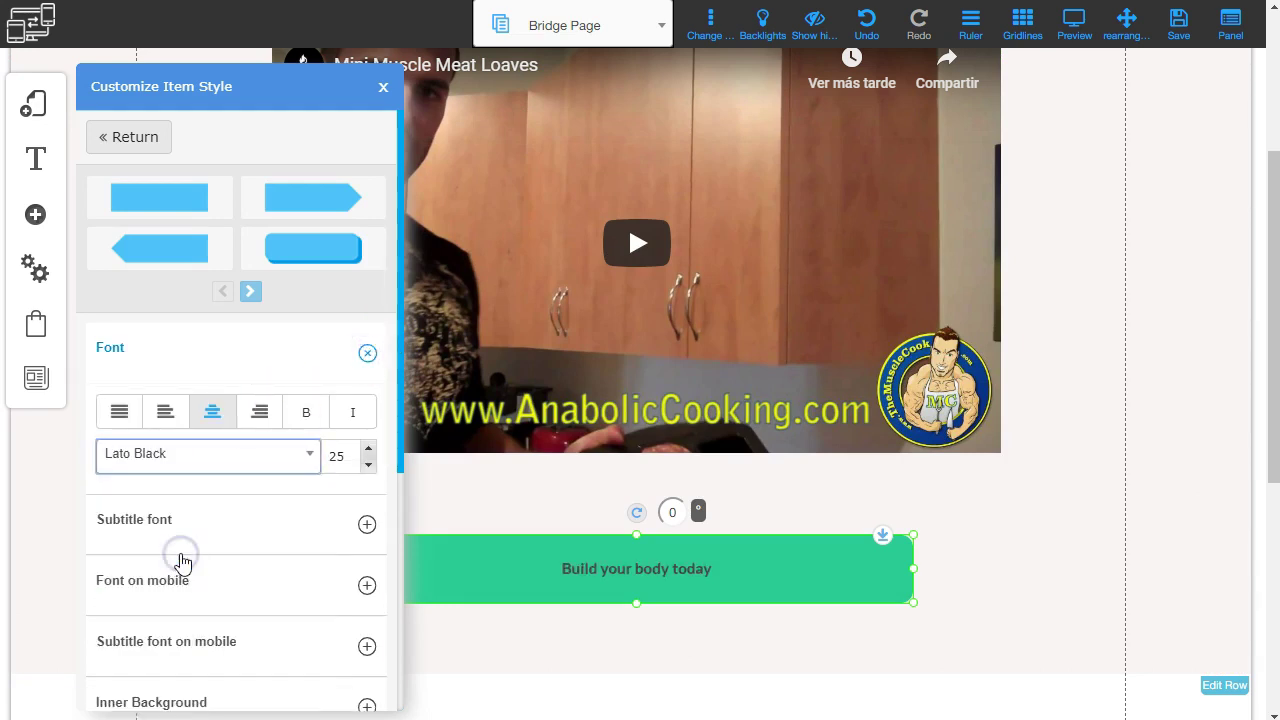
left_click(369, 451)
left_click(369, 451)
left_click(369, 451)
left_click(369, 451)
left_click(369, 451)
left_click(369, 451)
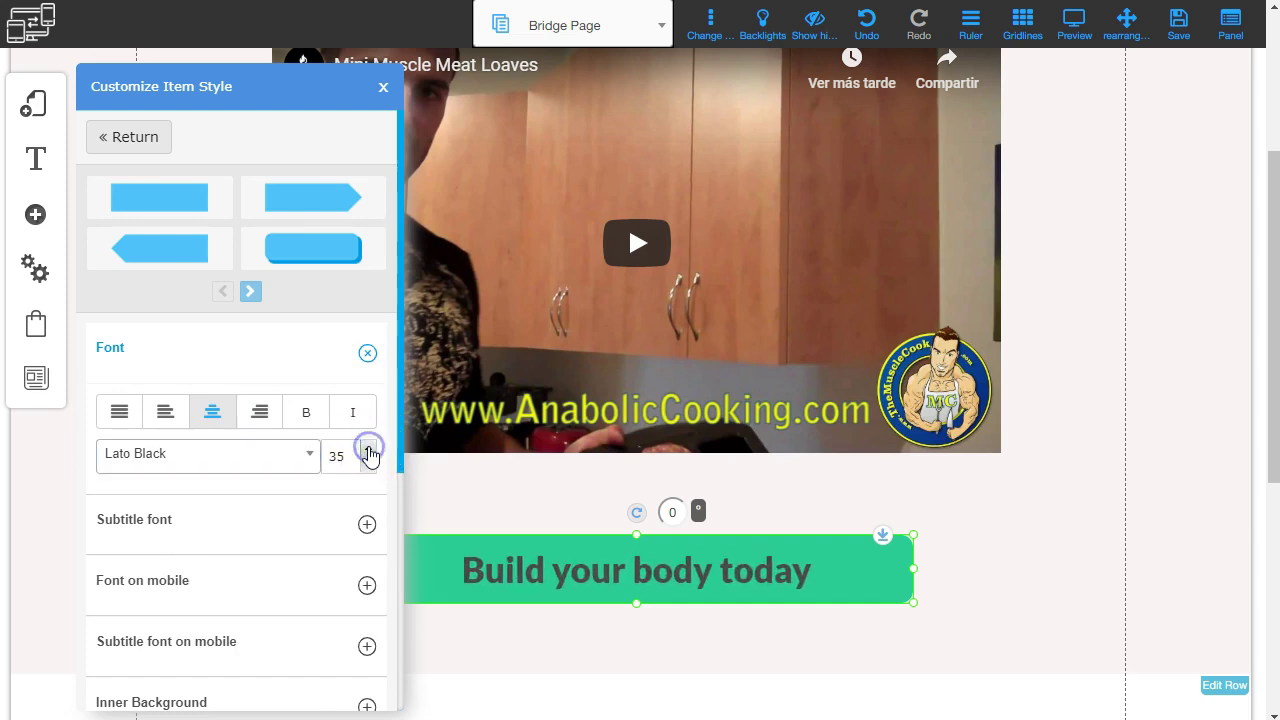
left_click(369, 451)
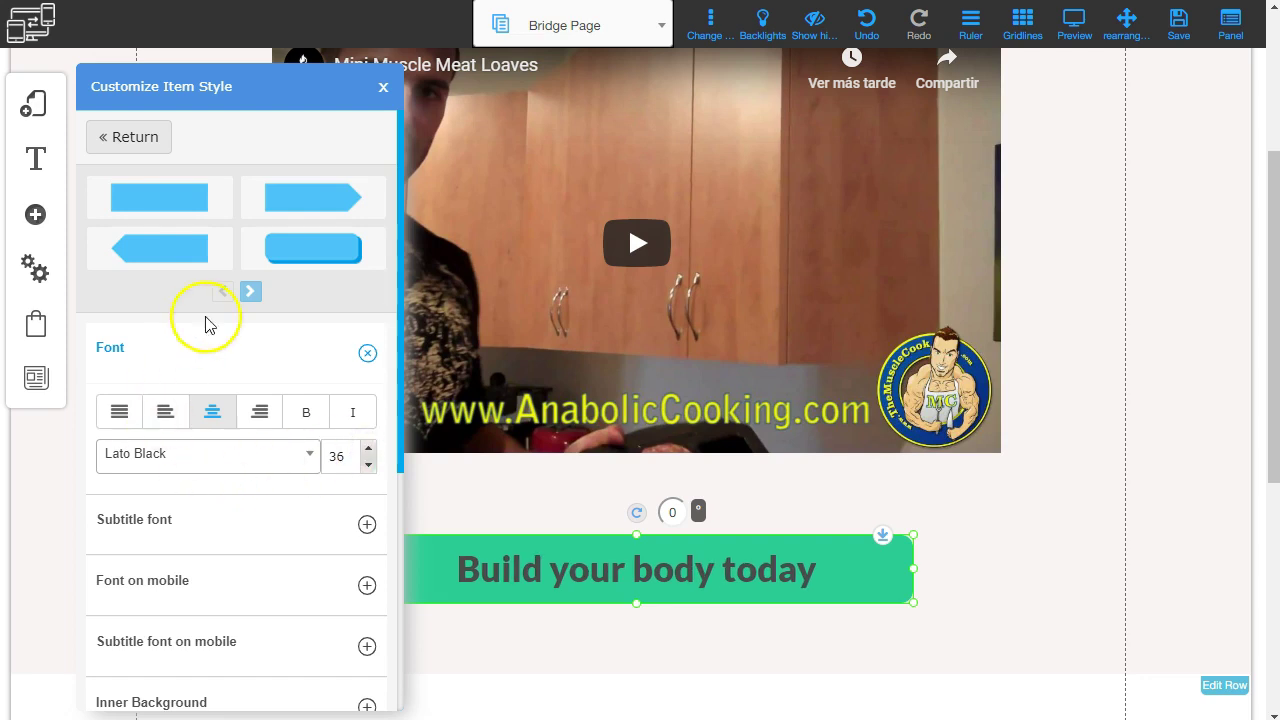
Scroll down the button style panel and expand its Colors settings.
scroll(227, 410, "down", 1)
scroll(220, 430, "down", 1)
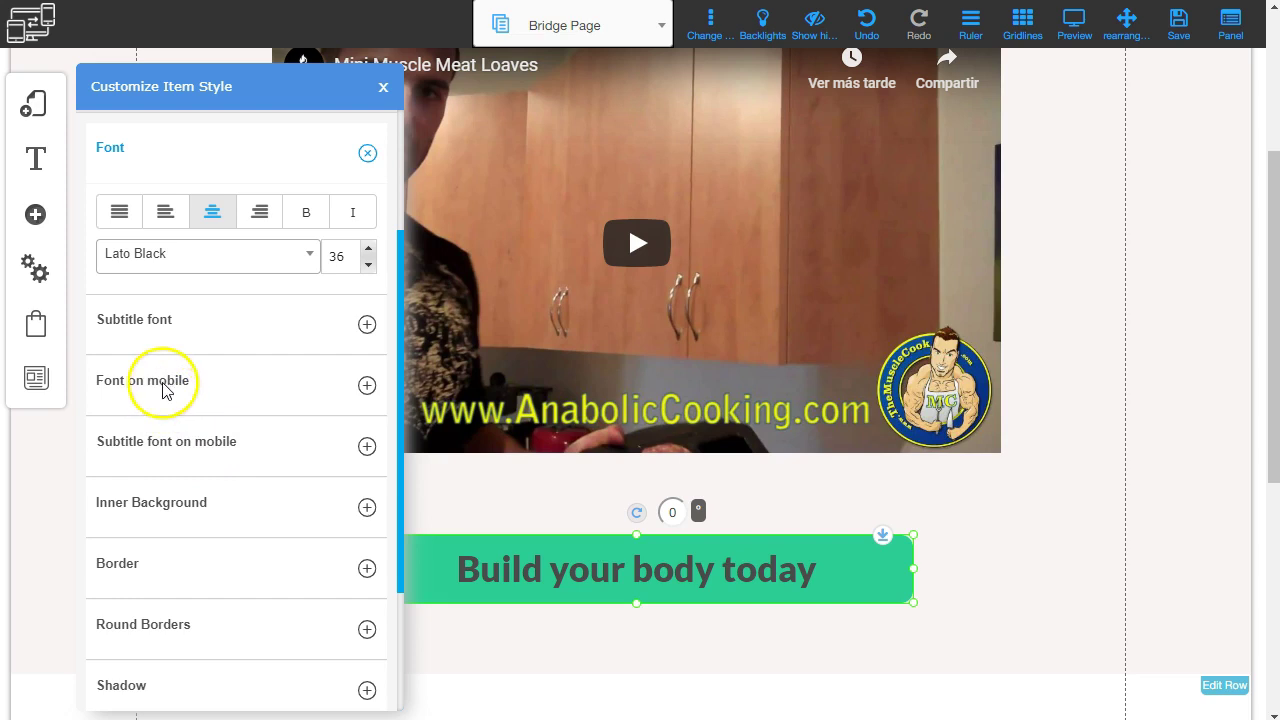
scroll(235, 405, "down", 1)
scroll(232, 422, "down", 3)
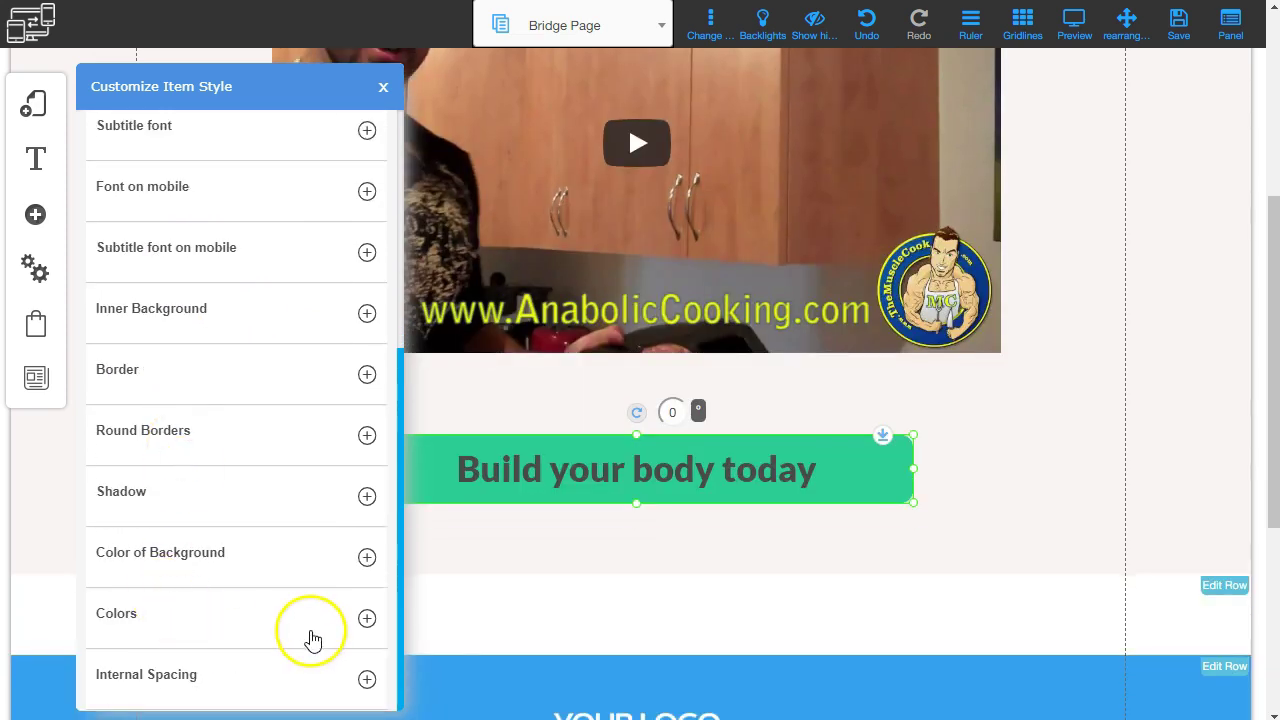
left_click(367, 618)
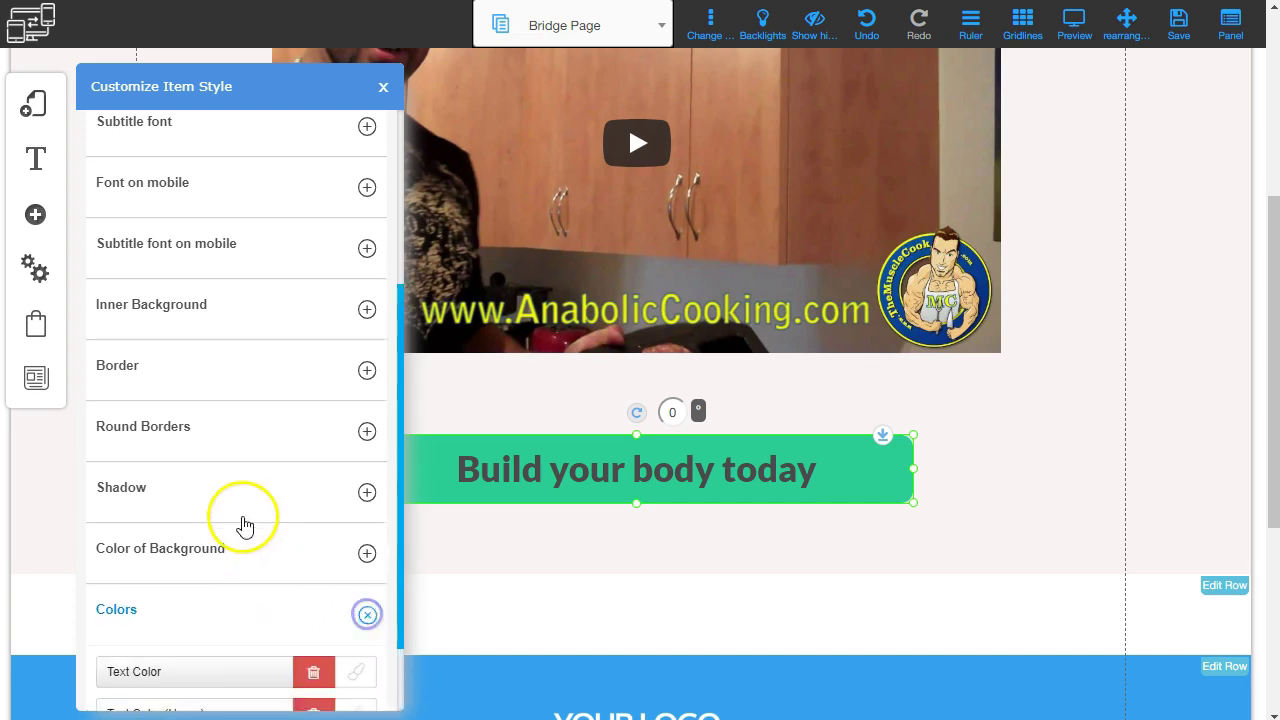
Set the button text colour to white.
scroll(243, 523, "down", 1)
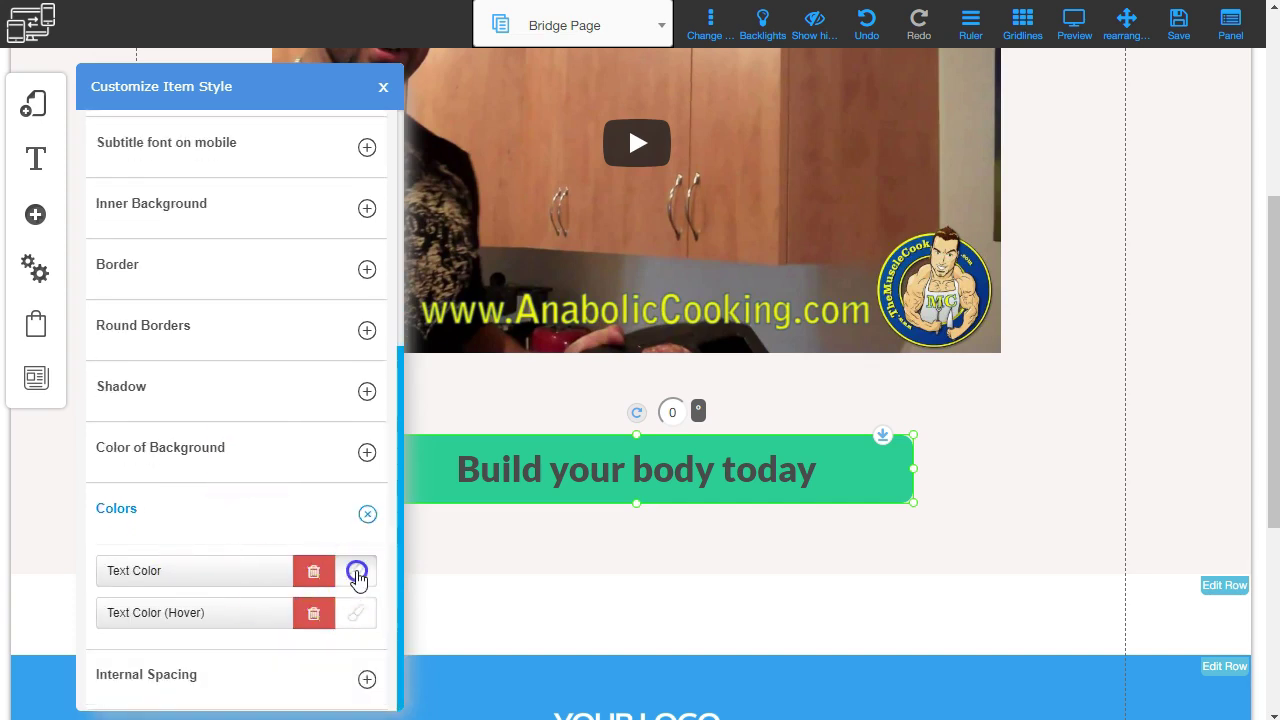
left_click(357, 572)
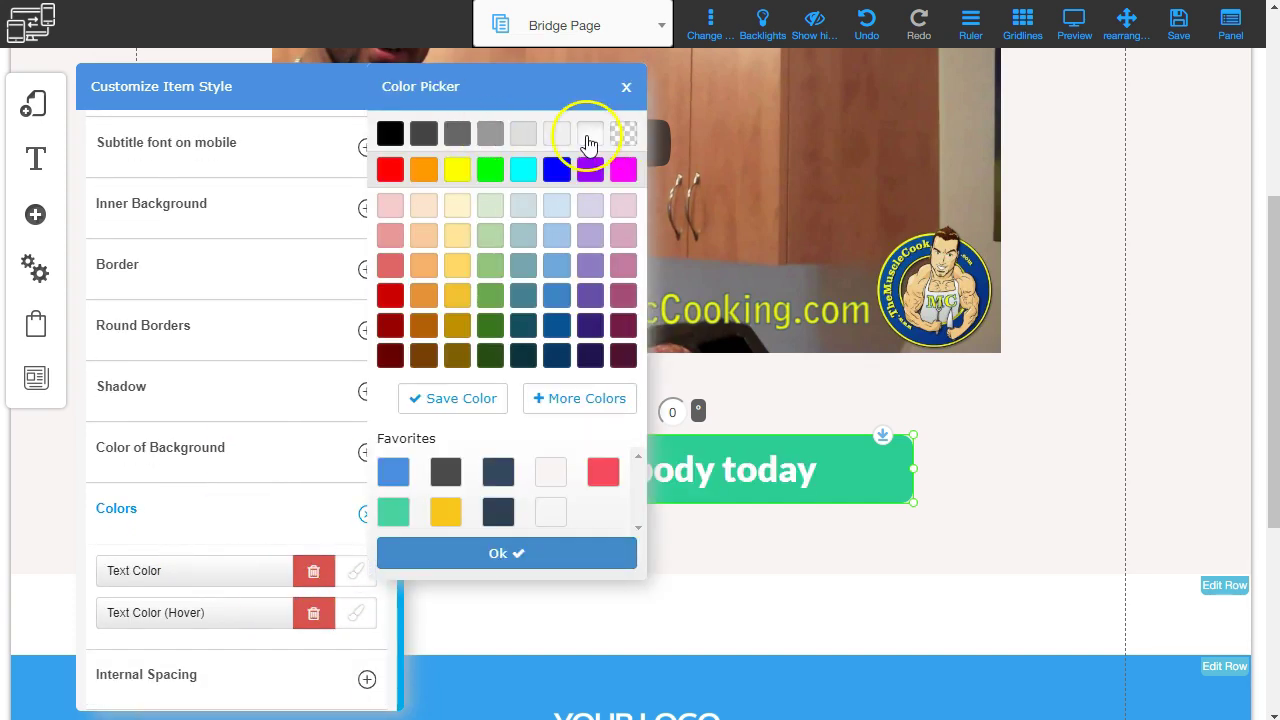
left_click(498, 556)
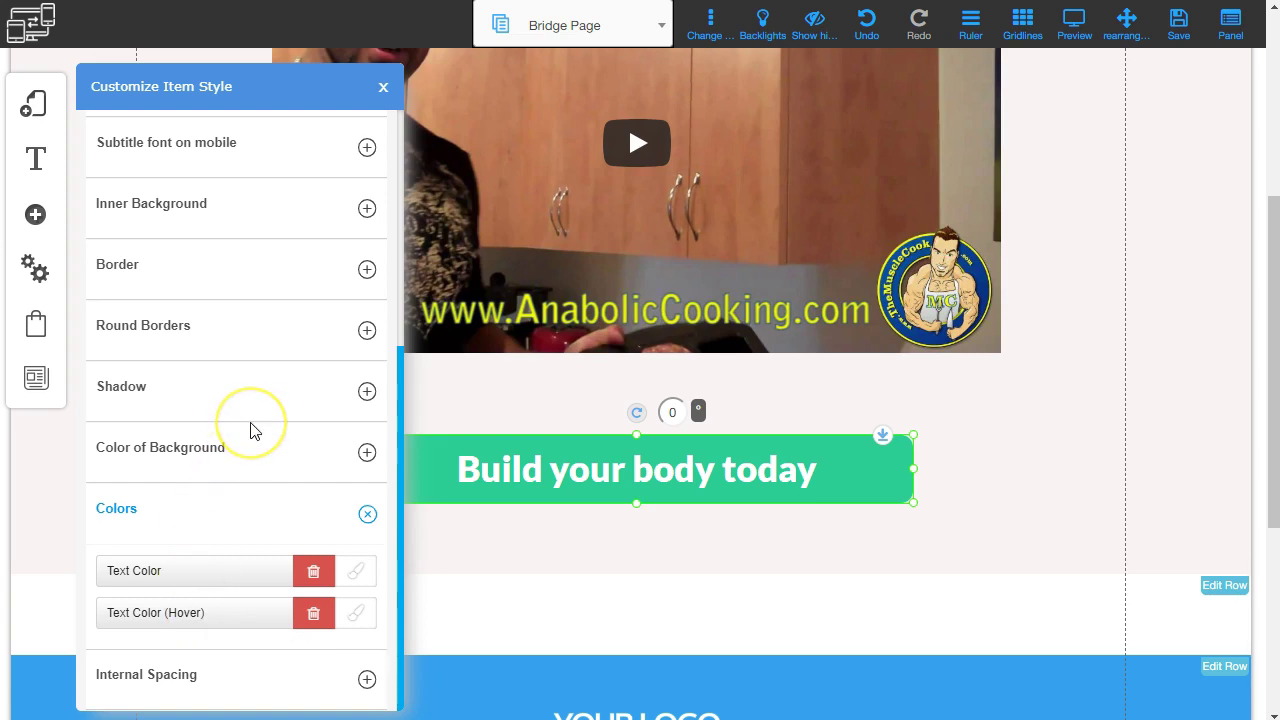
Make both the normal and hover button backgrounds dark blue.
scroll(251, 429, "up", 2)
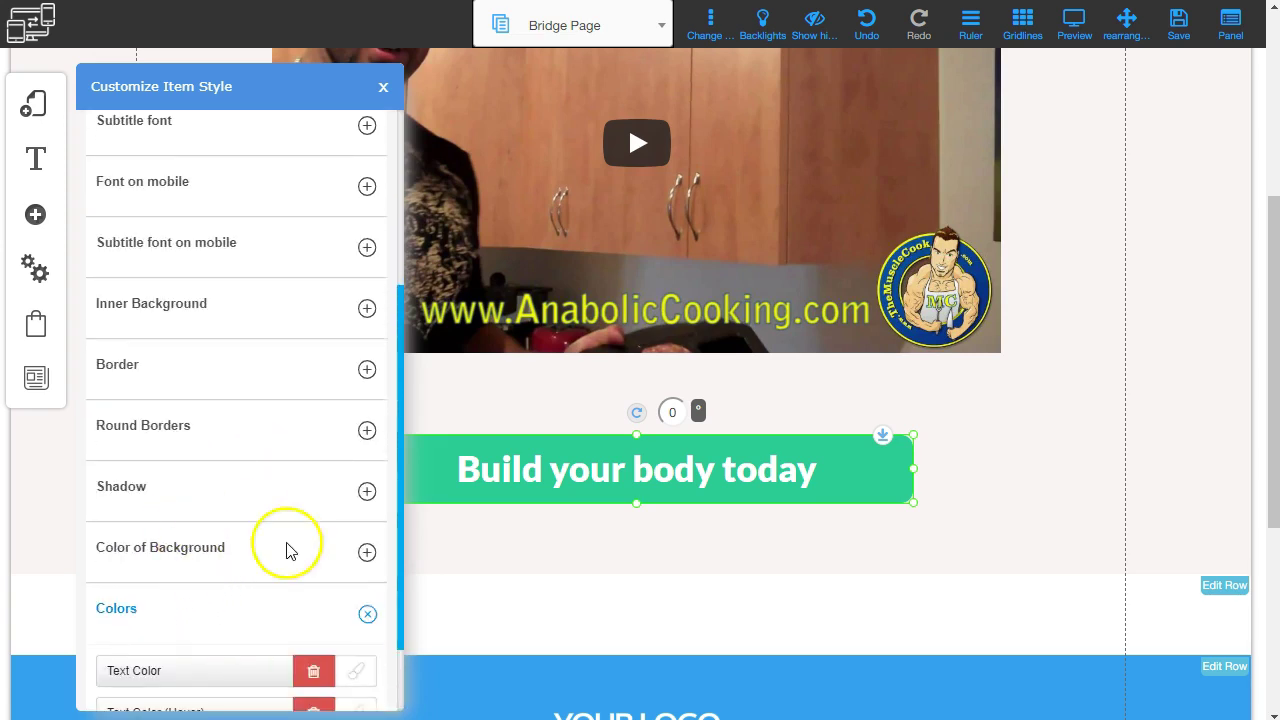
left_click(369, 553)
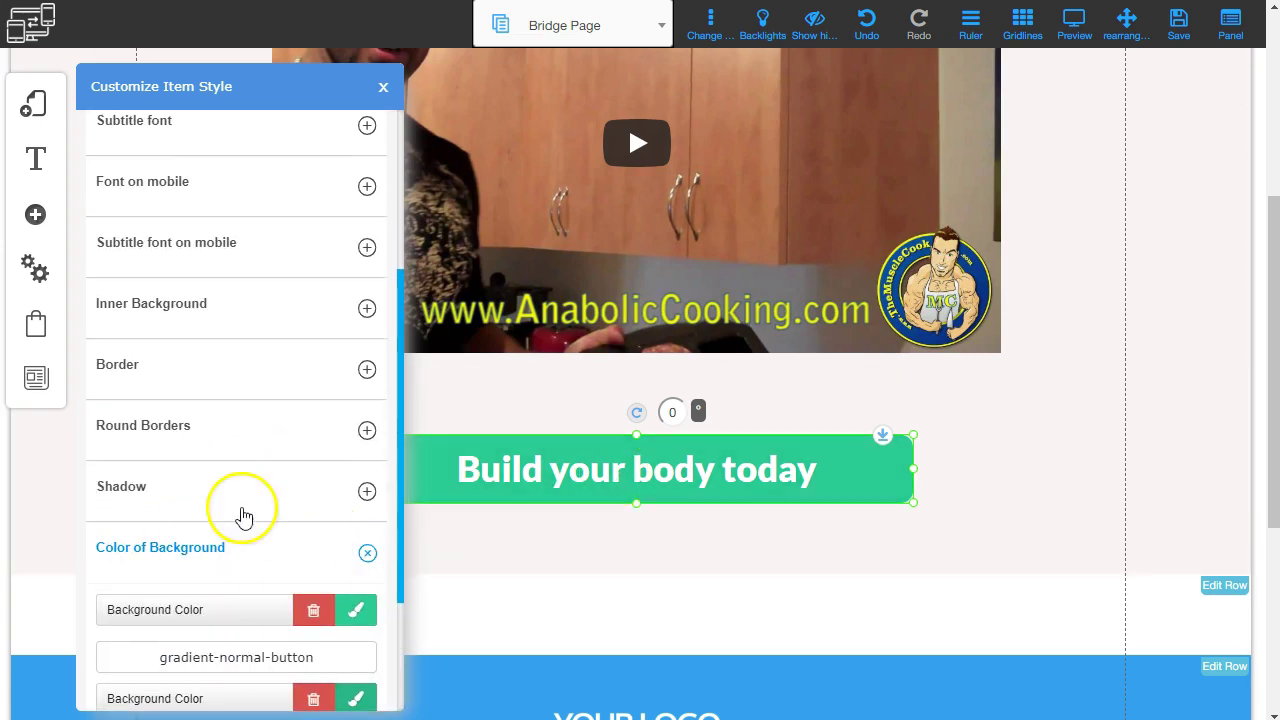
scroll(243, 517, "down", 2)
left_click(357, 418)
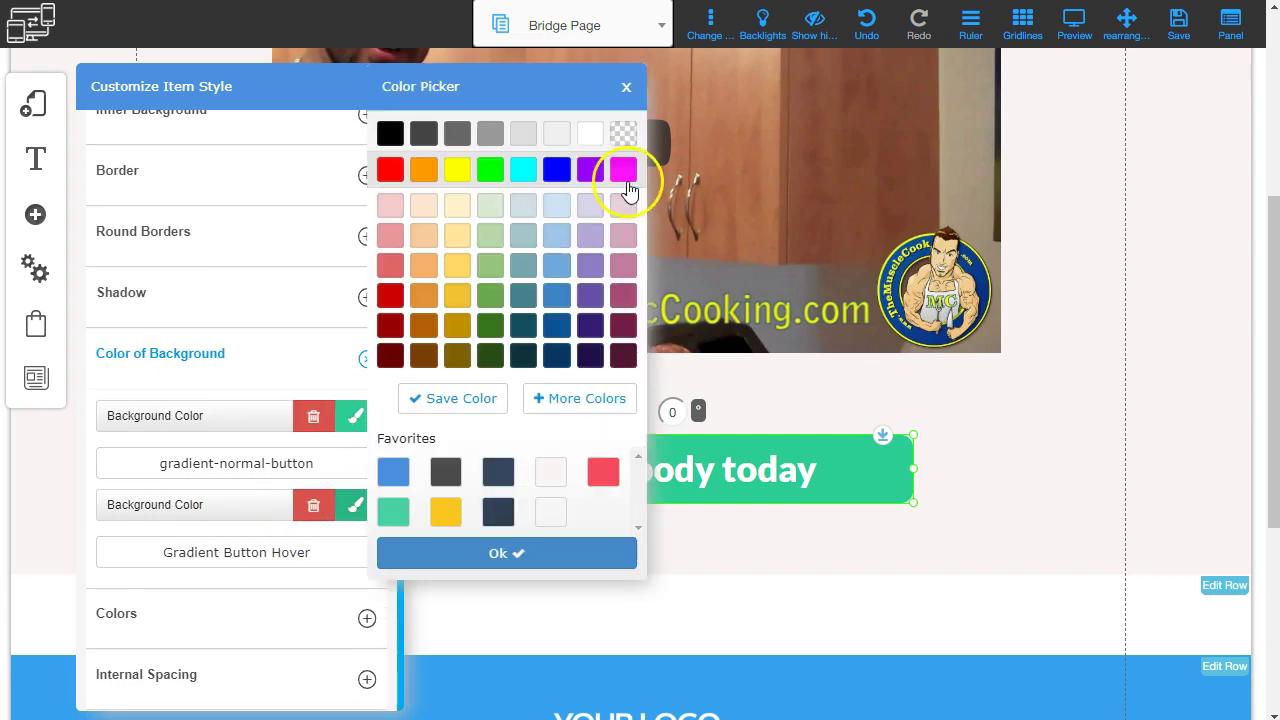
left_click(557, 327)
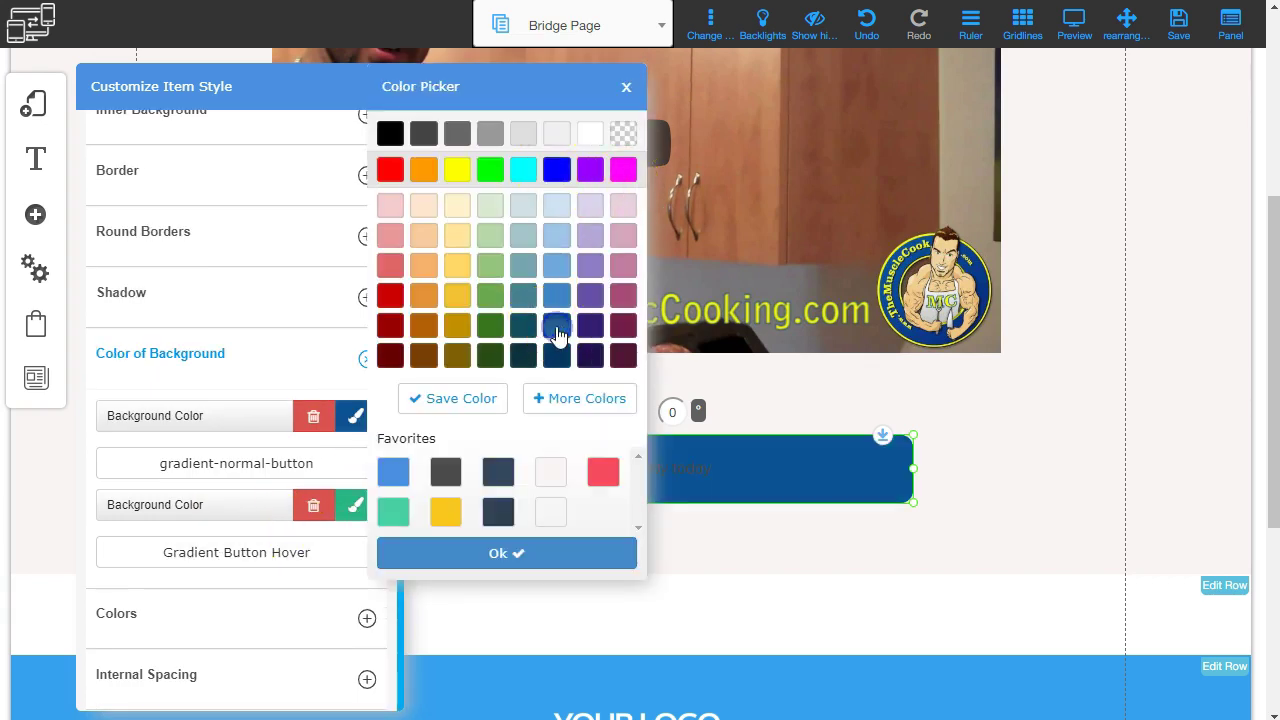
left_click(491, 556)
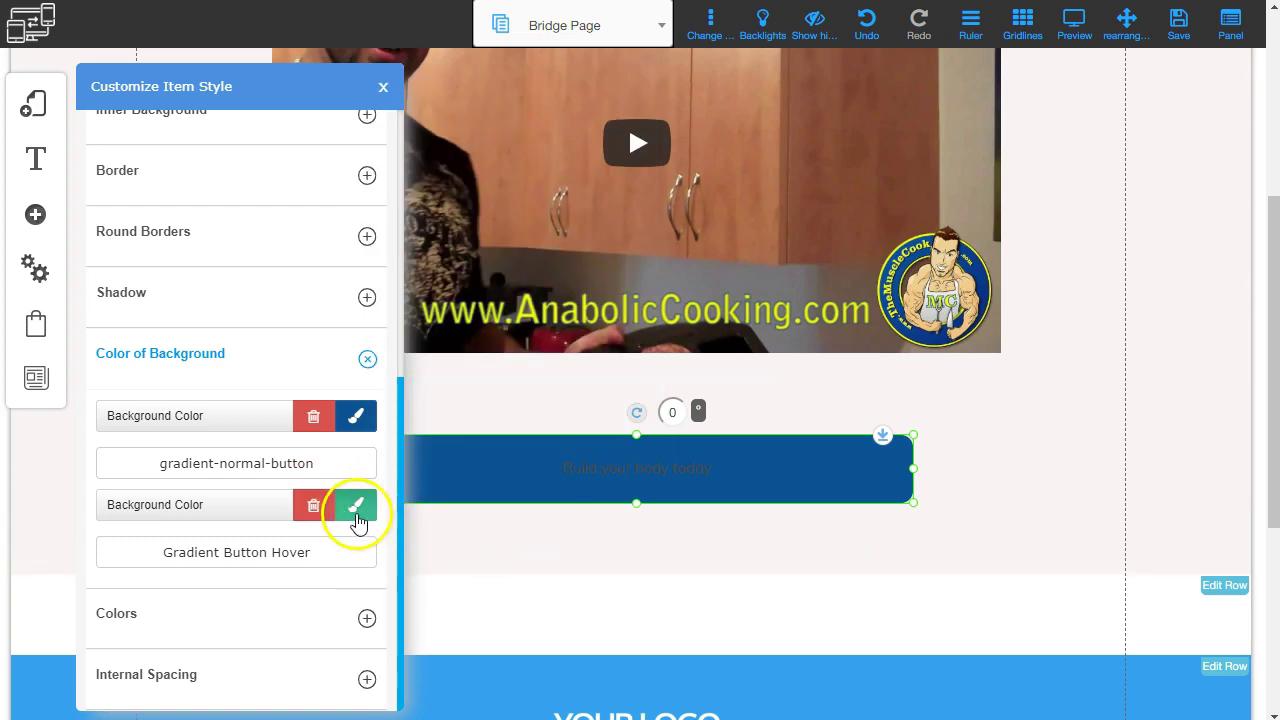
left_click(357, 513)
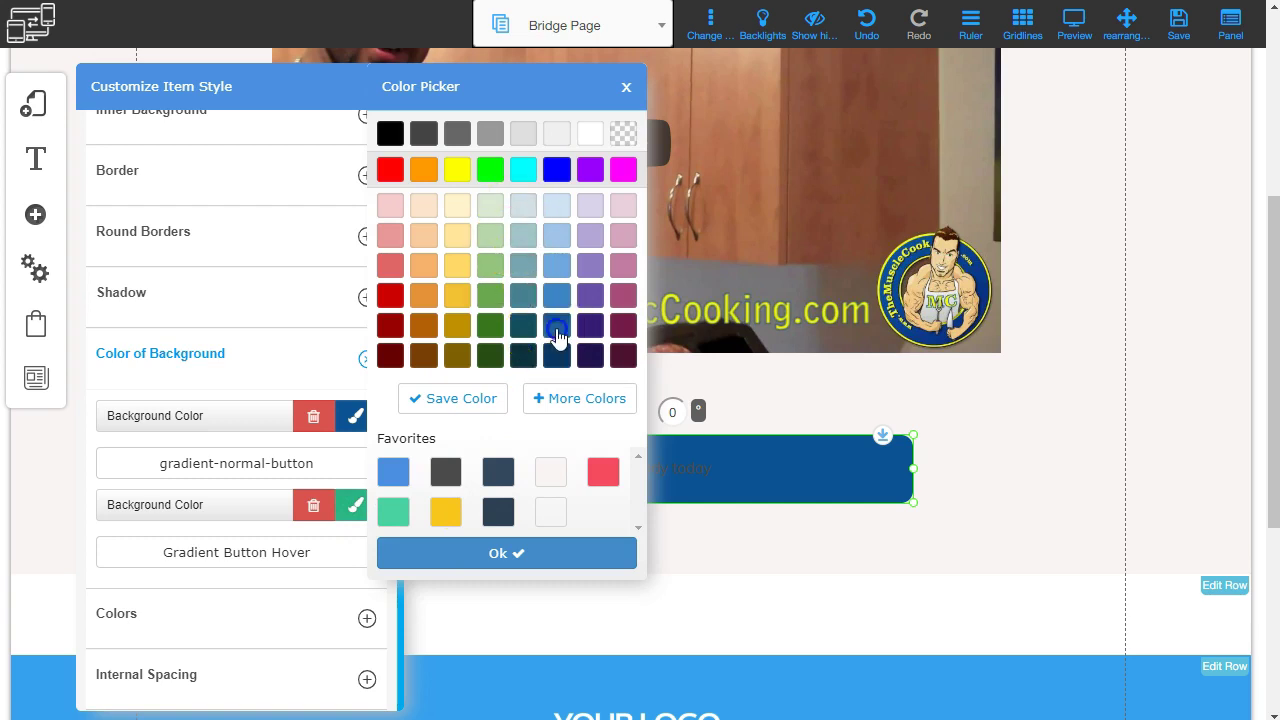
left_click(491, 554)
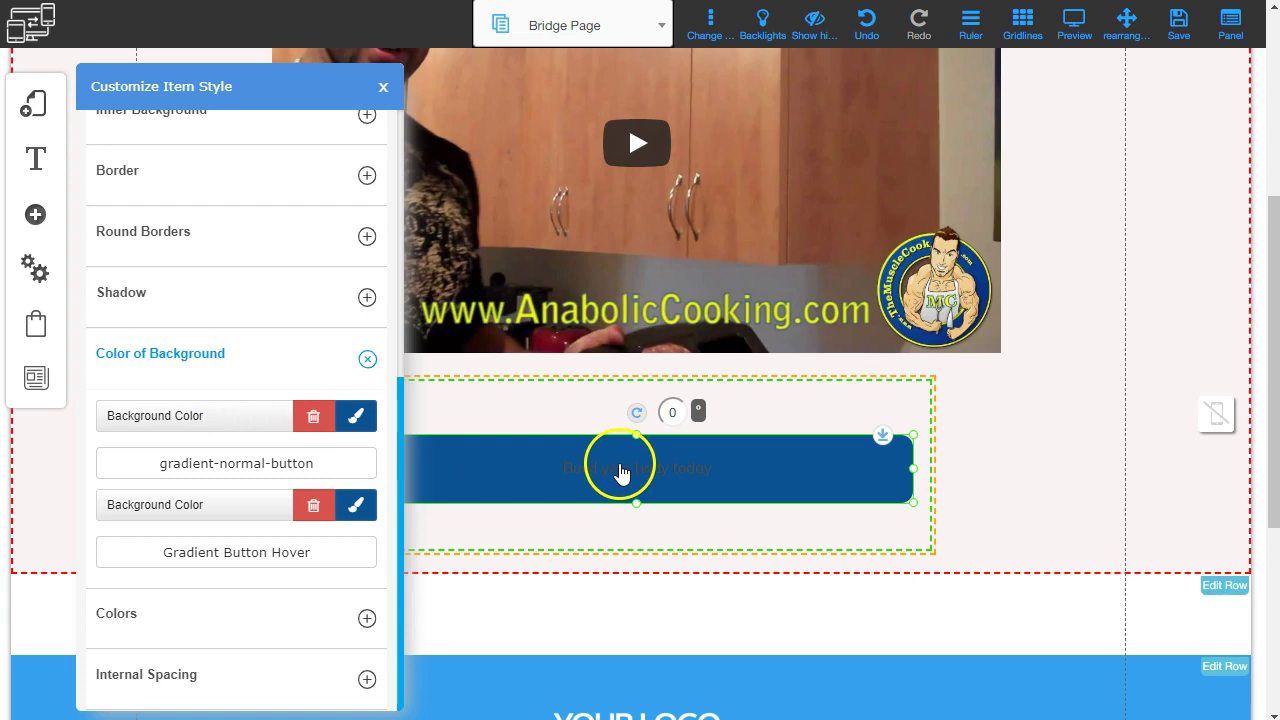
scroll(187, 477, "up", 3)
scroll(187, 477, "up", 2)
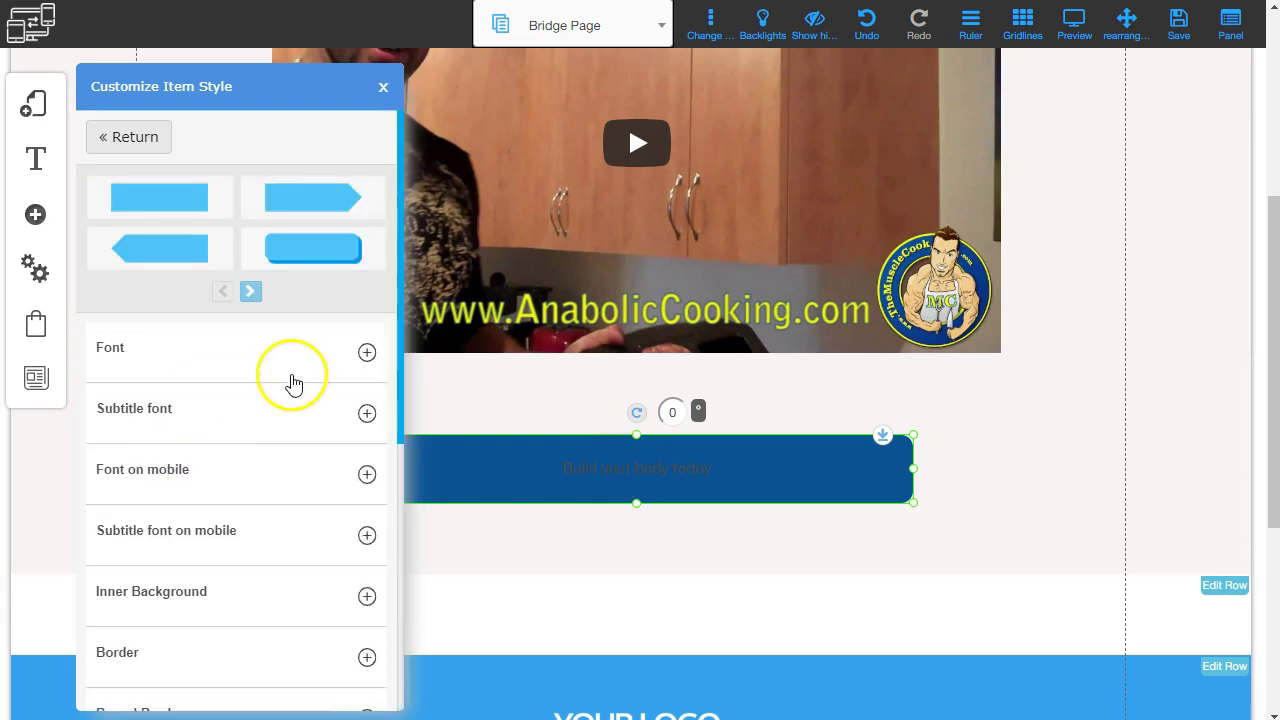
Open Web address link settings for the Build your body today button, opening in the same tab.
scroll(500, 300, "down", 2)
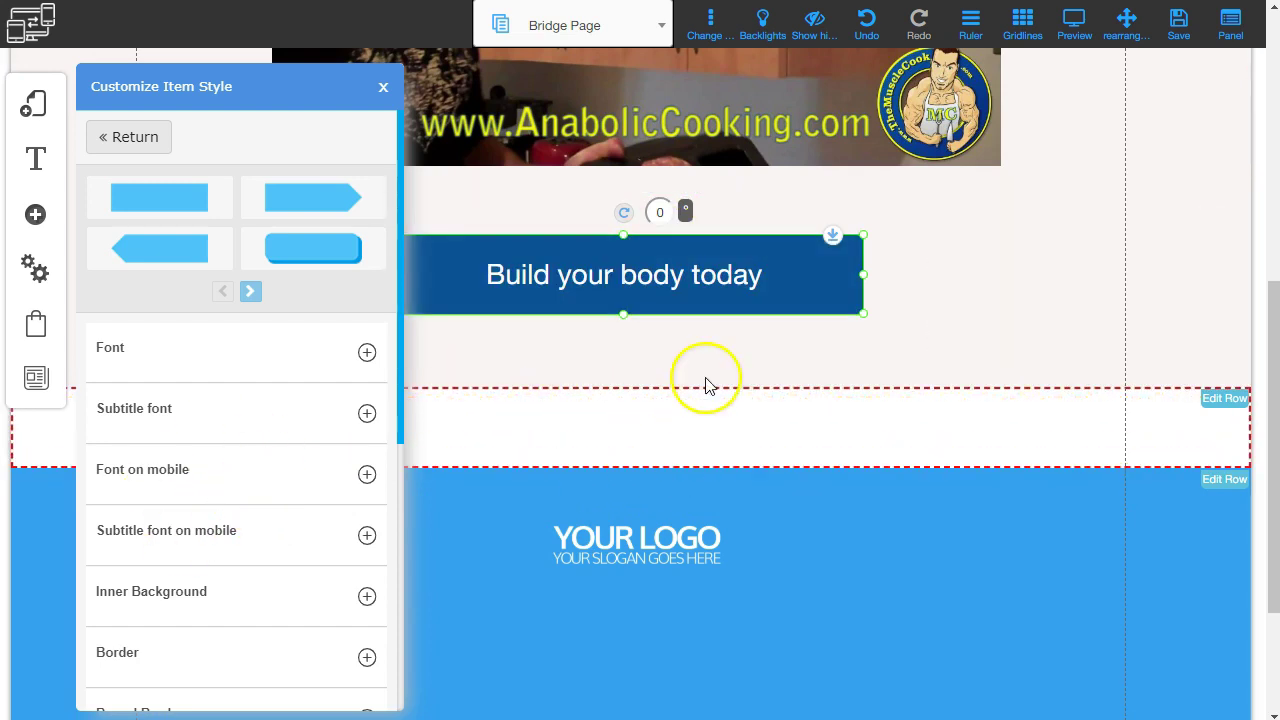
left_click(383, 86)
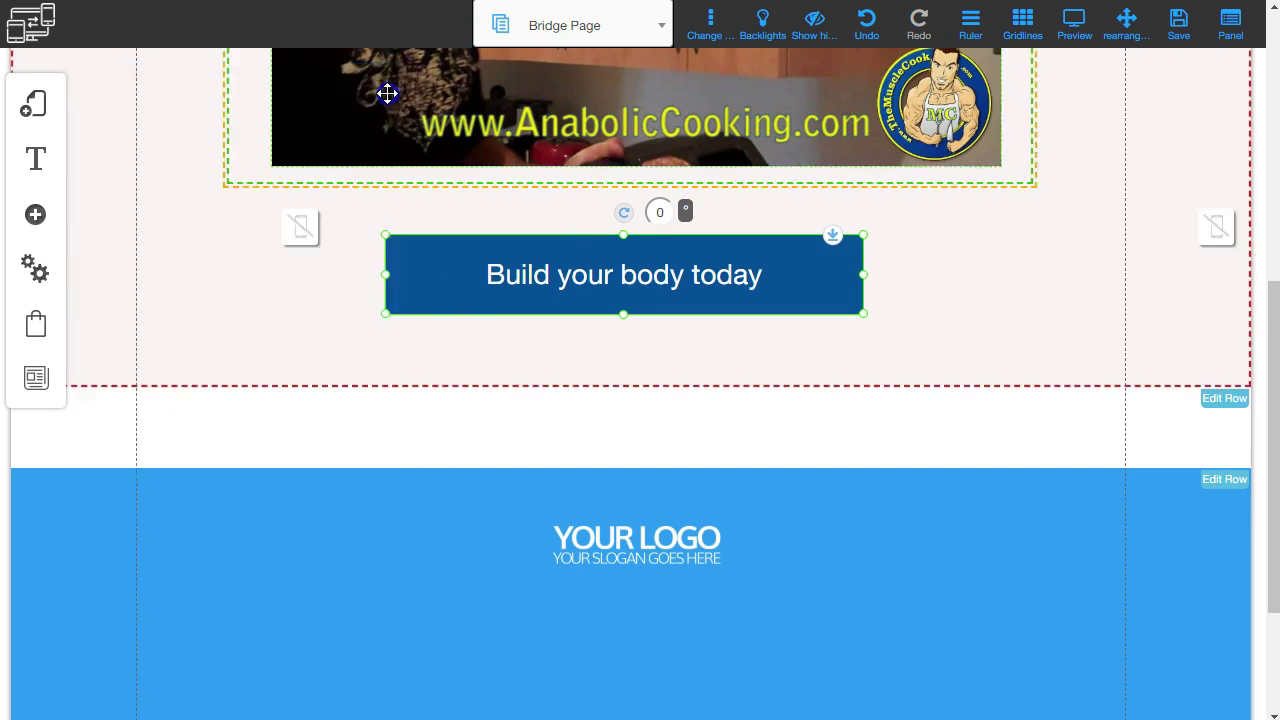
left_click(728, 272)
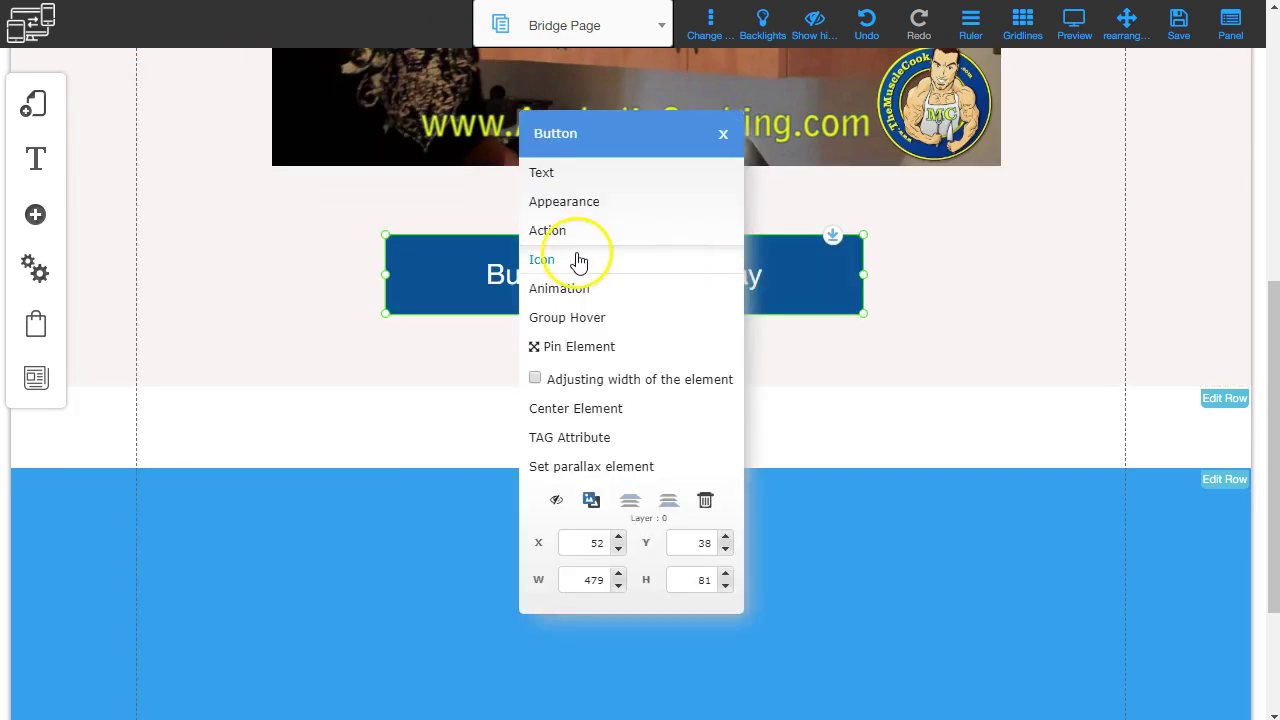
left_click(549, 231)
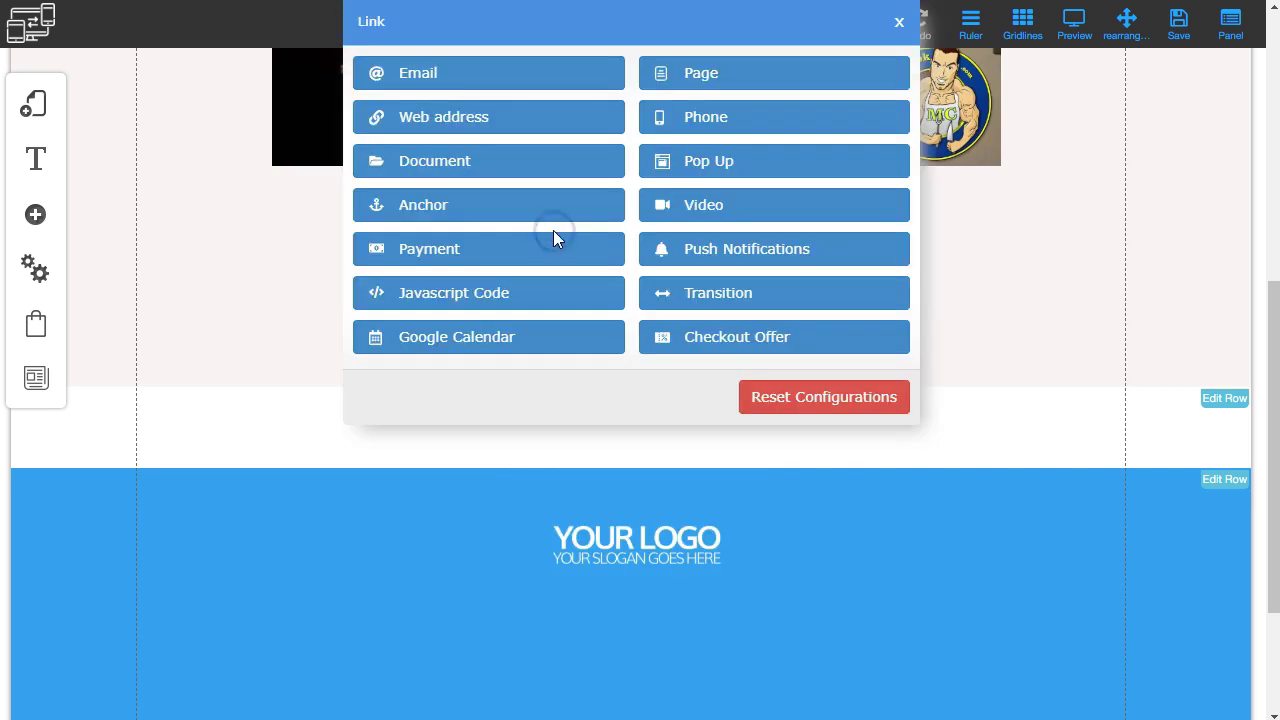
left_click(440, 118)
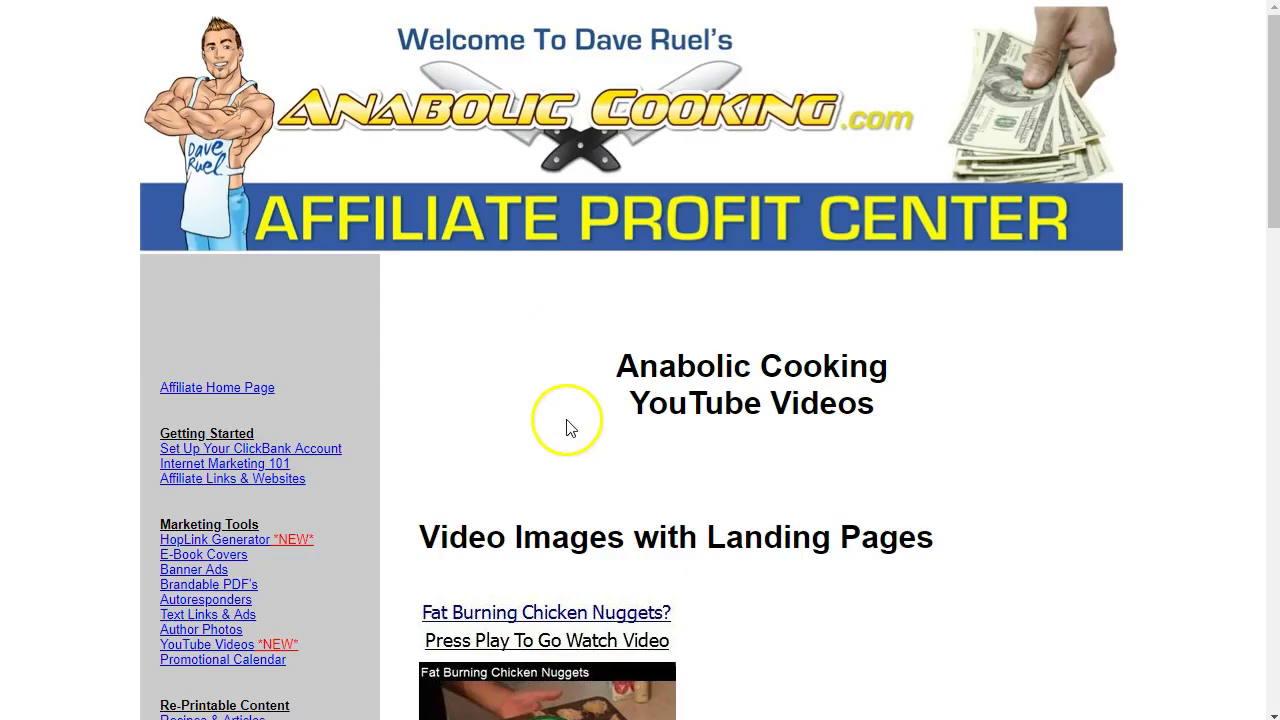
Enter your ClickBank ID, choose Main Sales Page, and generate the affiliate HopLink.
scroll(563, 420, "down", 2)
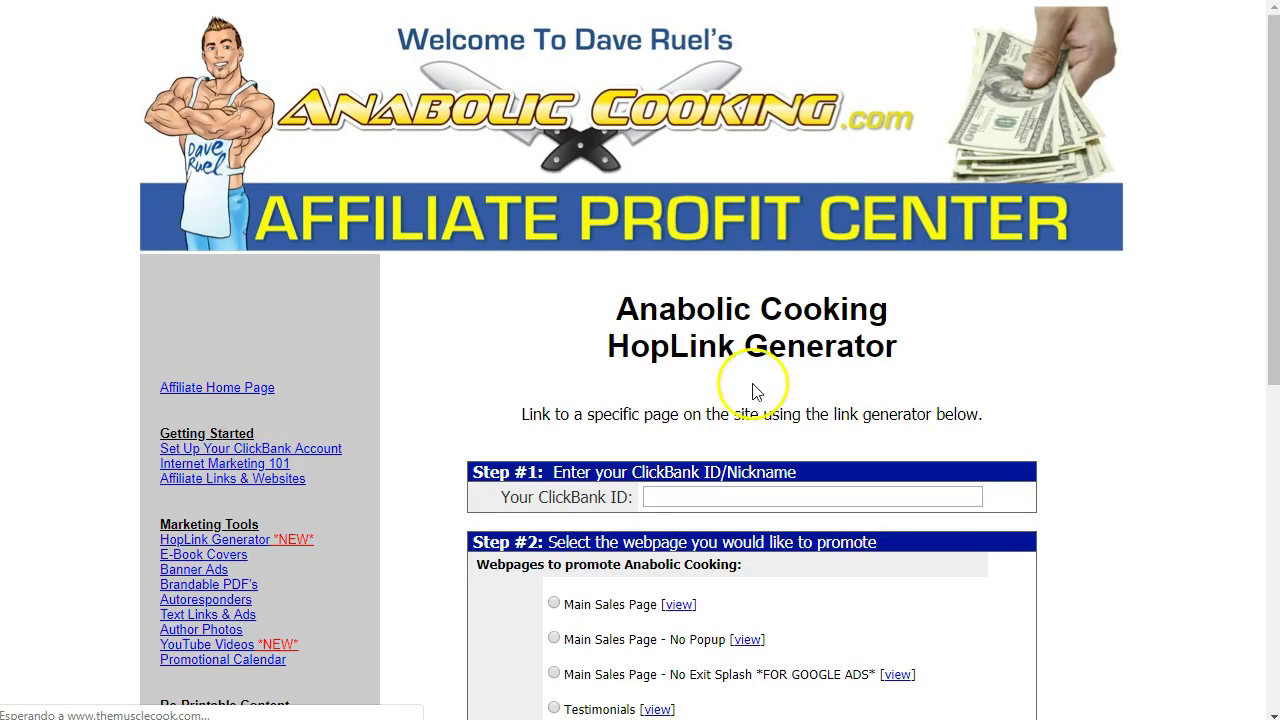
scroll(751, 391, "down", 3)
left_click(703, 198)
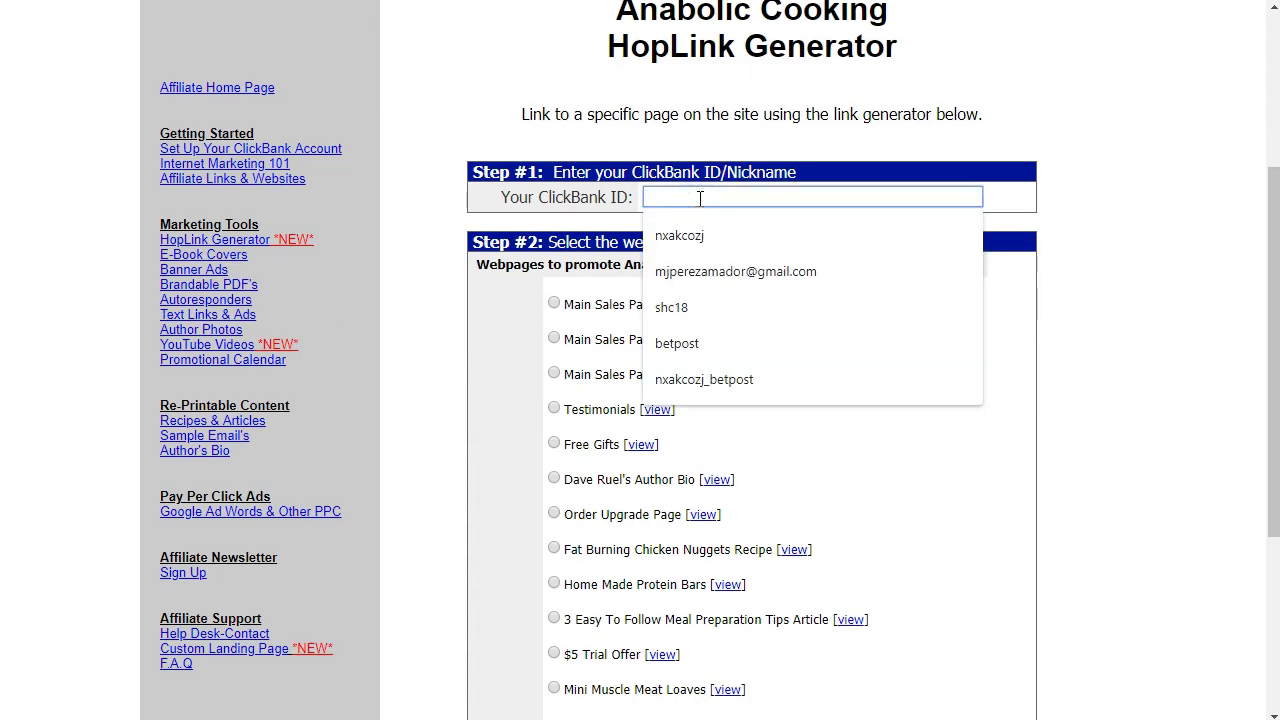
type("bett99")
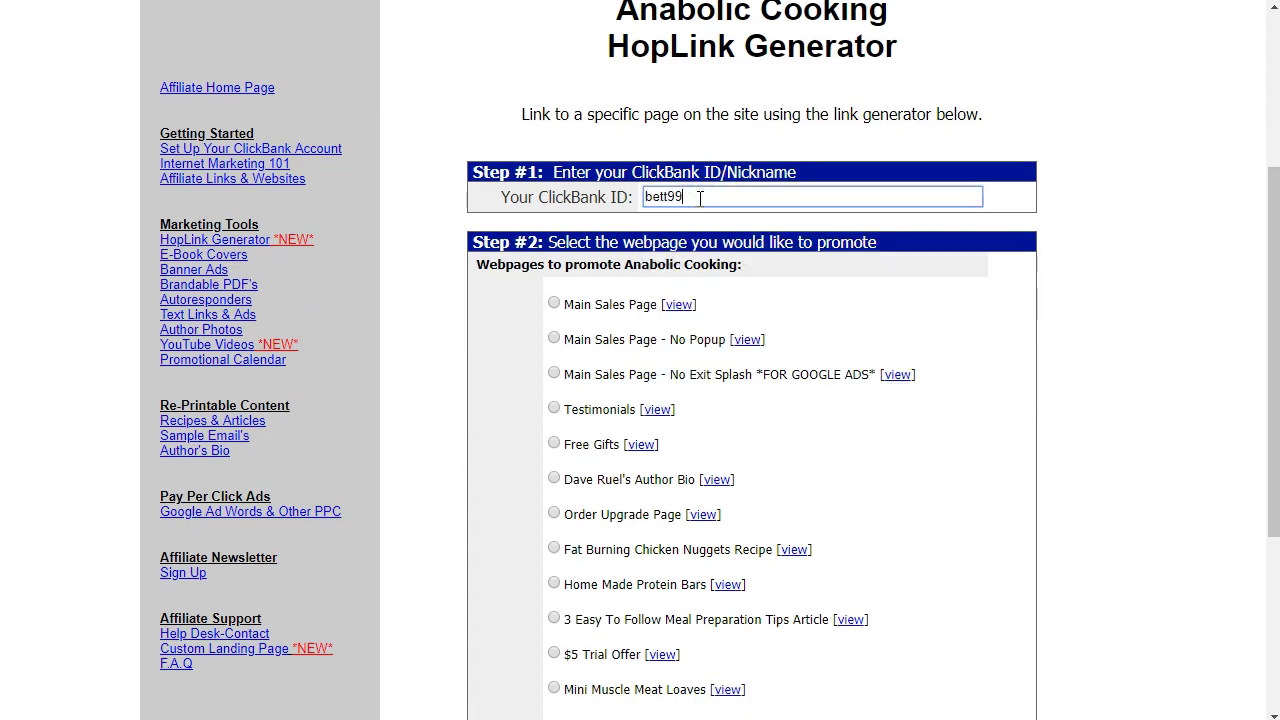
left_click(1061, 347)
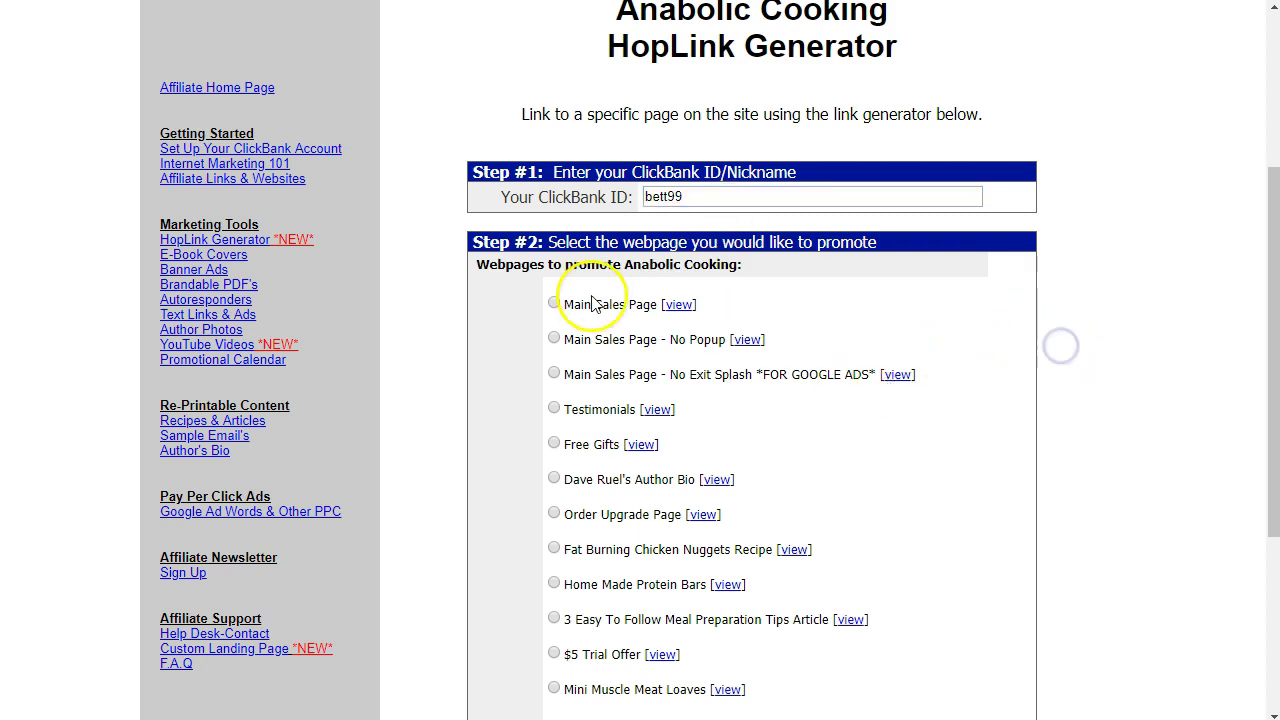
scroll(700, 300, "down", 4)
left_click(733, 413)
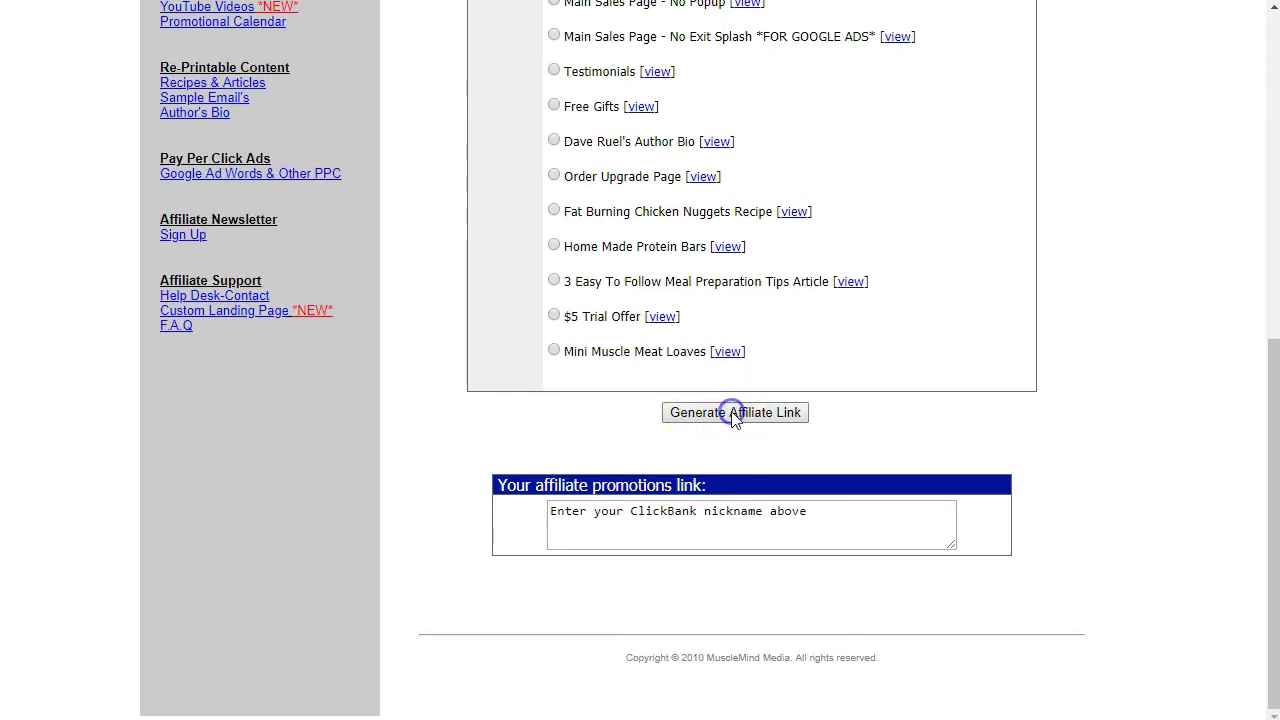
scroll(735, 418, "down", 5)
scroll(737, 429, "up", 2)
left_click(707, 342)
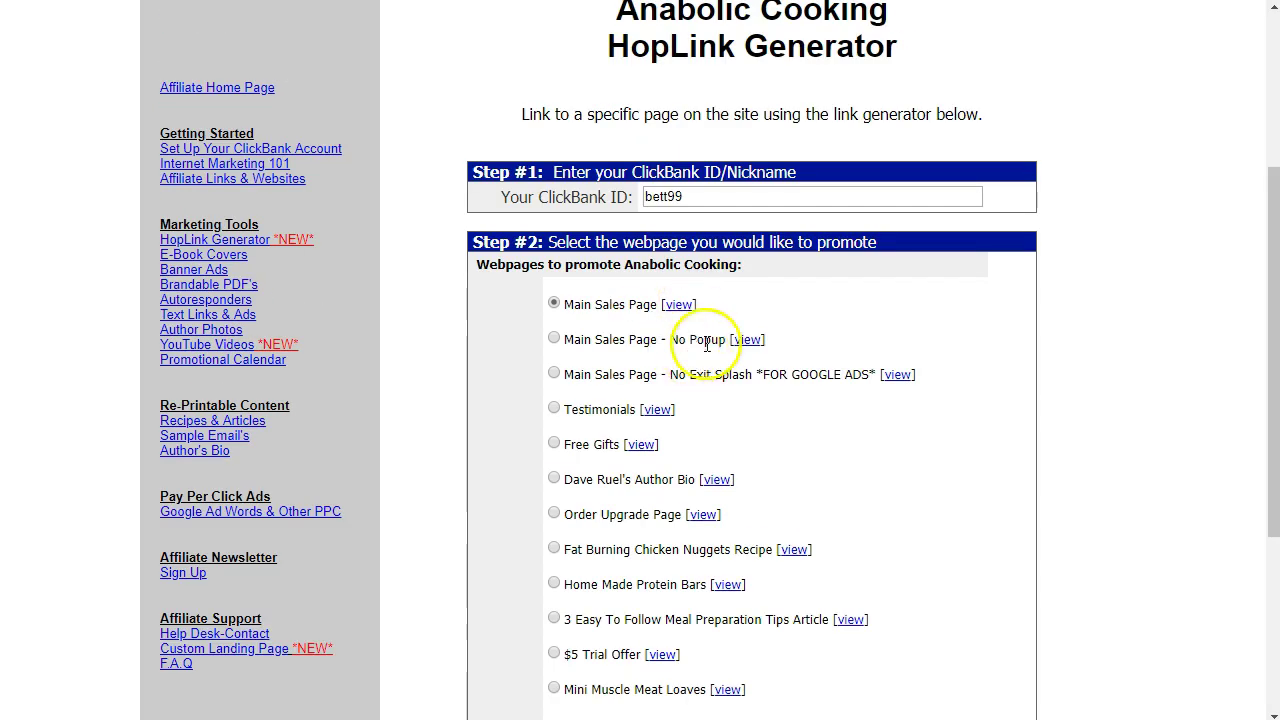
Select the generated Main Sales Page affiliate link and copy it.
scroll(780, 437, "down", 2)
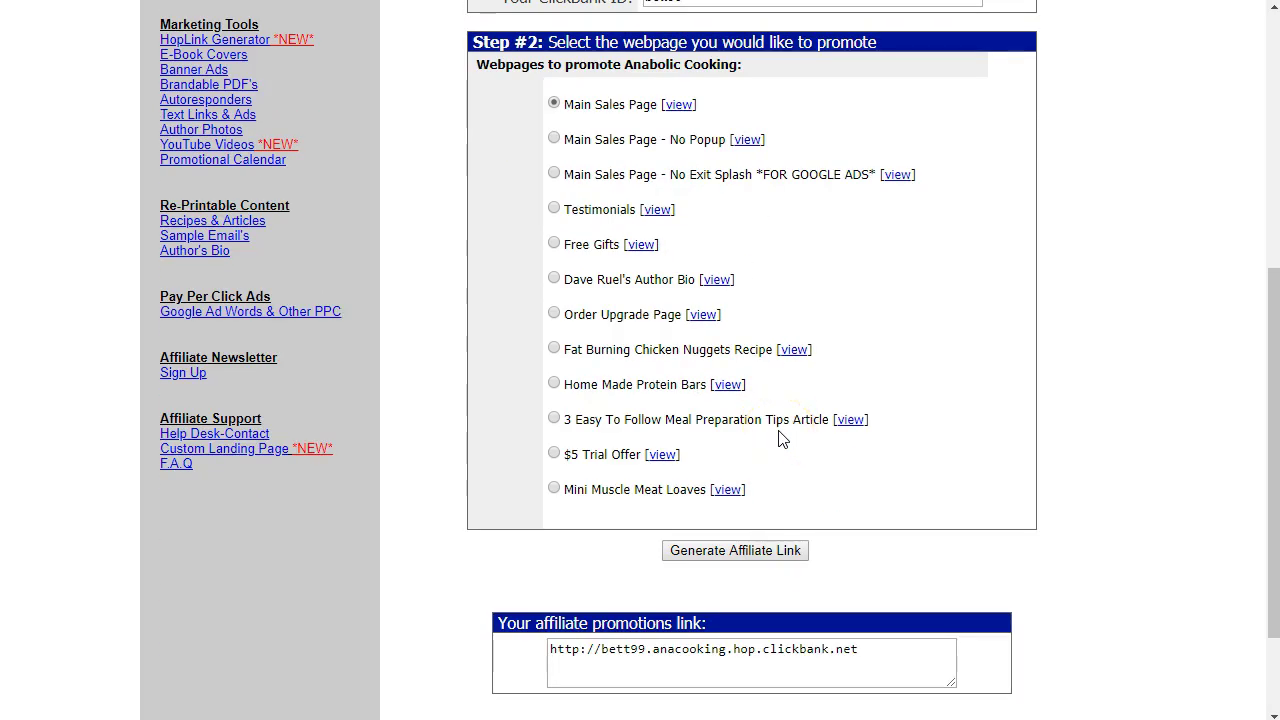
scroll(782, 440, "up", 3)
scroll(782, 440, "down", 4)
scroll(782, 440, "up", 3)
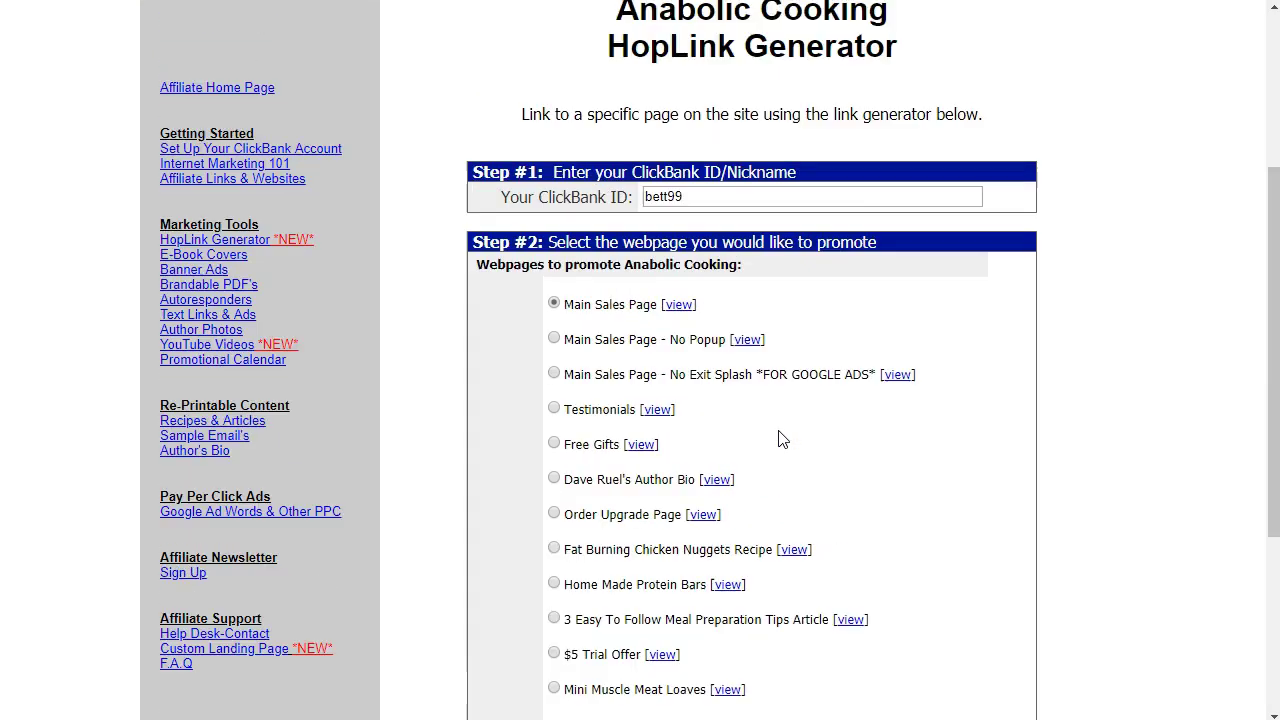
scroll(782, 440, "down", 3)
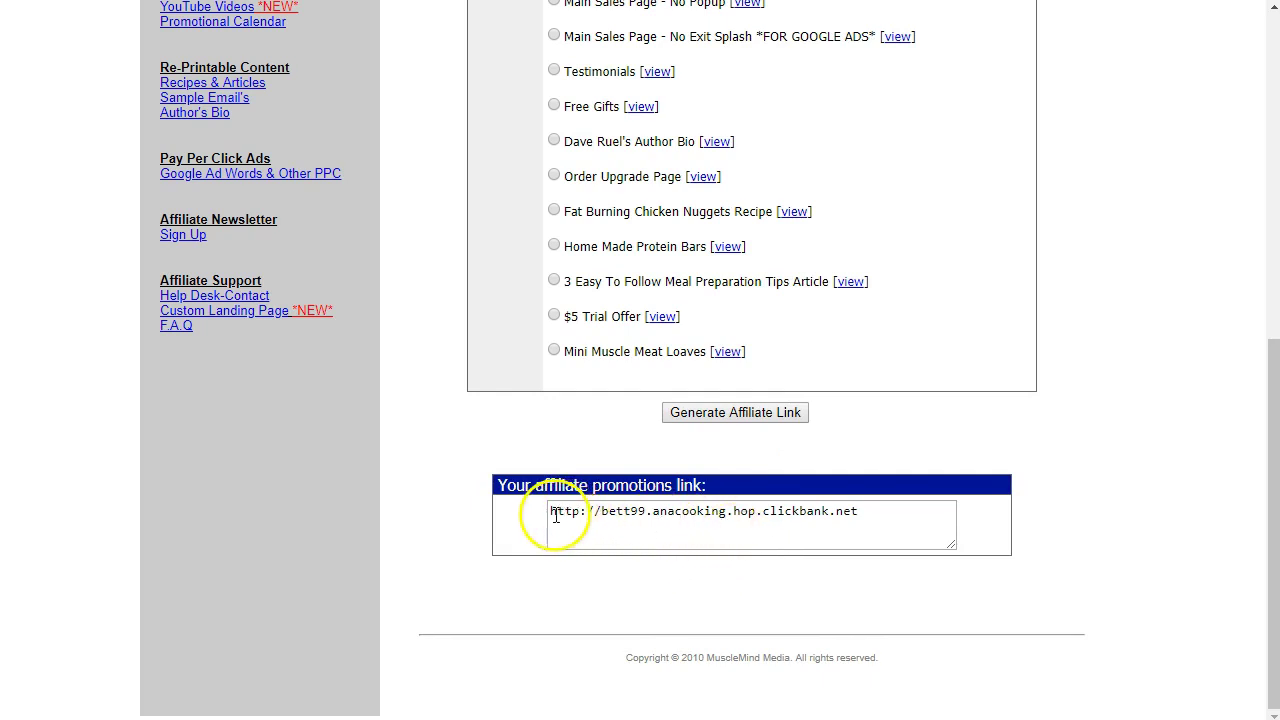
left_click_drag(551, 516, 773, 507)
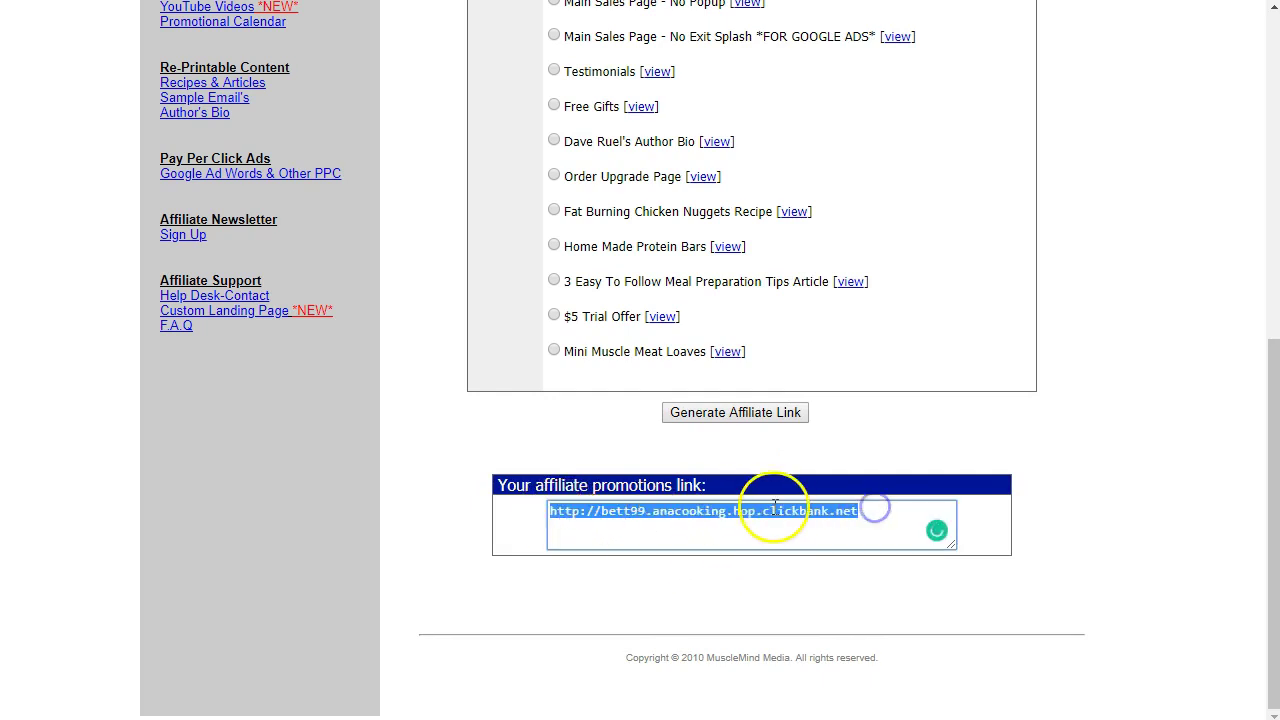
right_click(773, 510)
left_click(847, 586)
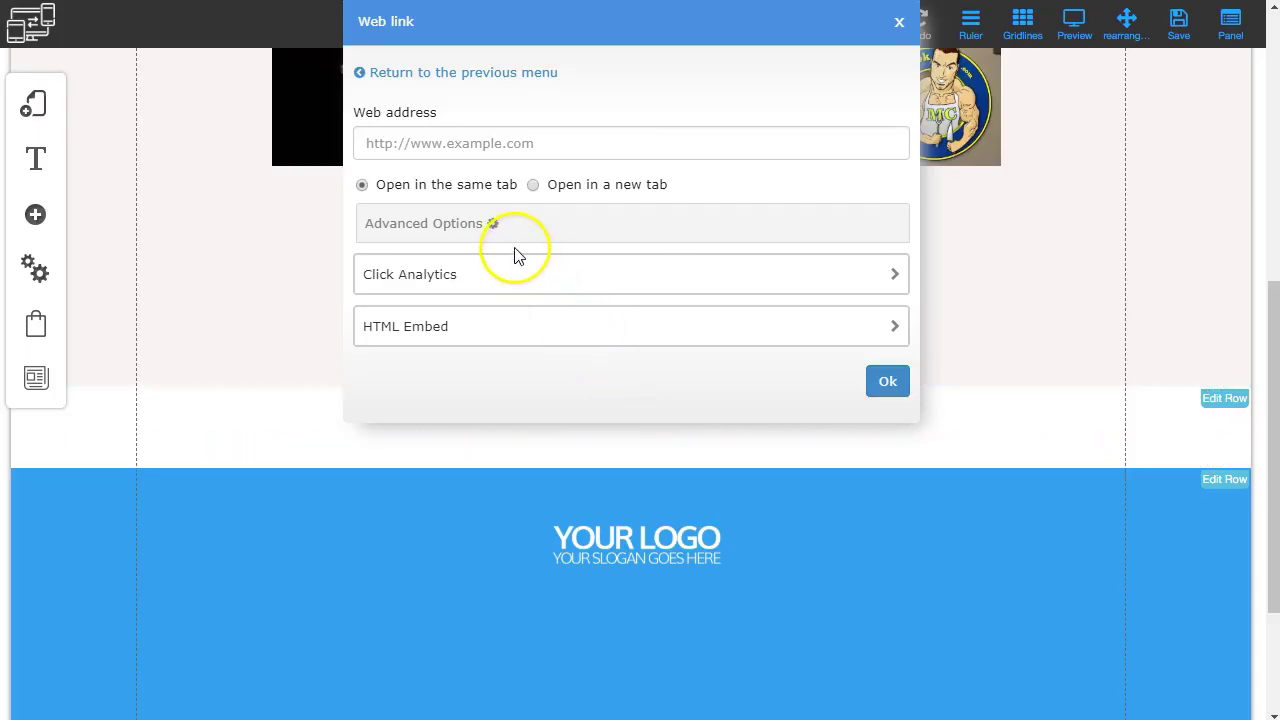
Paste the ClickBank affiliate link as the button's web address and confirm it.
left_click(476, 142)
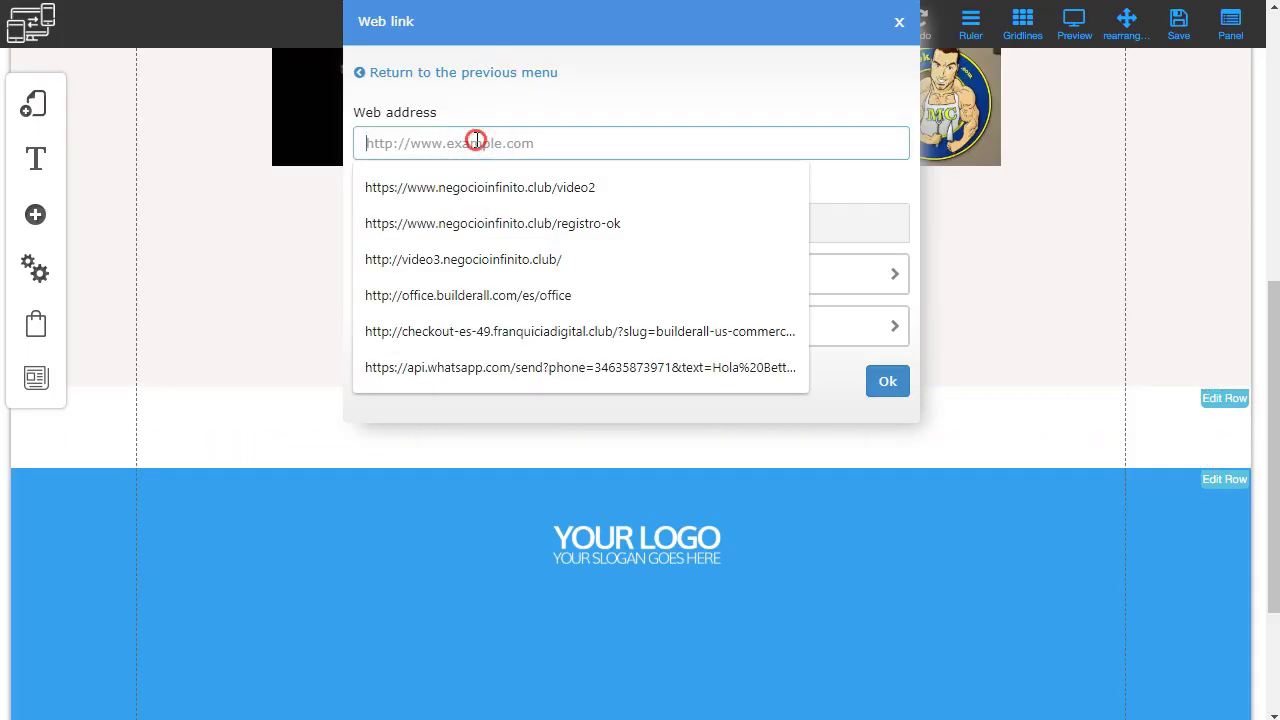
type("http://bett99.anacooking.hop.clickbank.net")
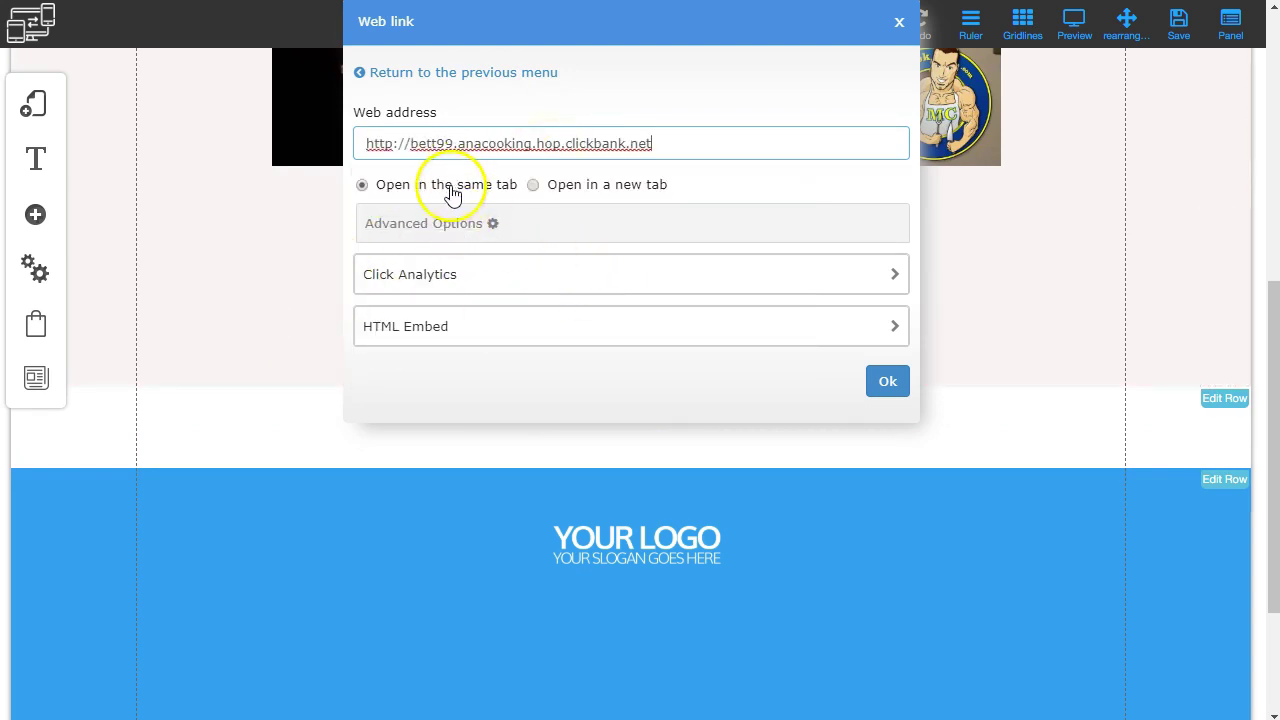
left_click(895, 386)
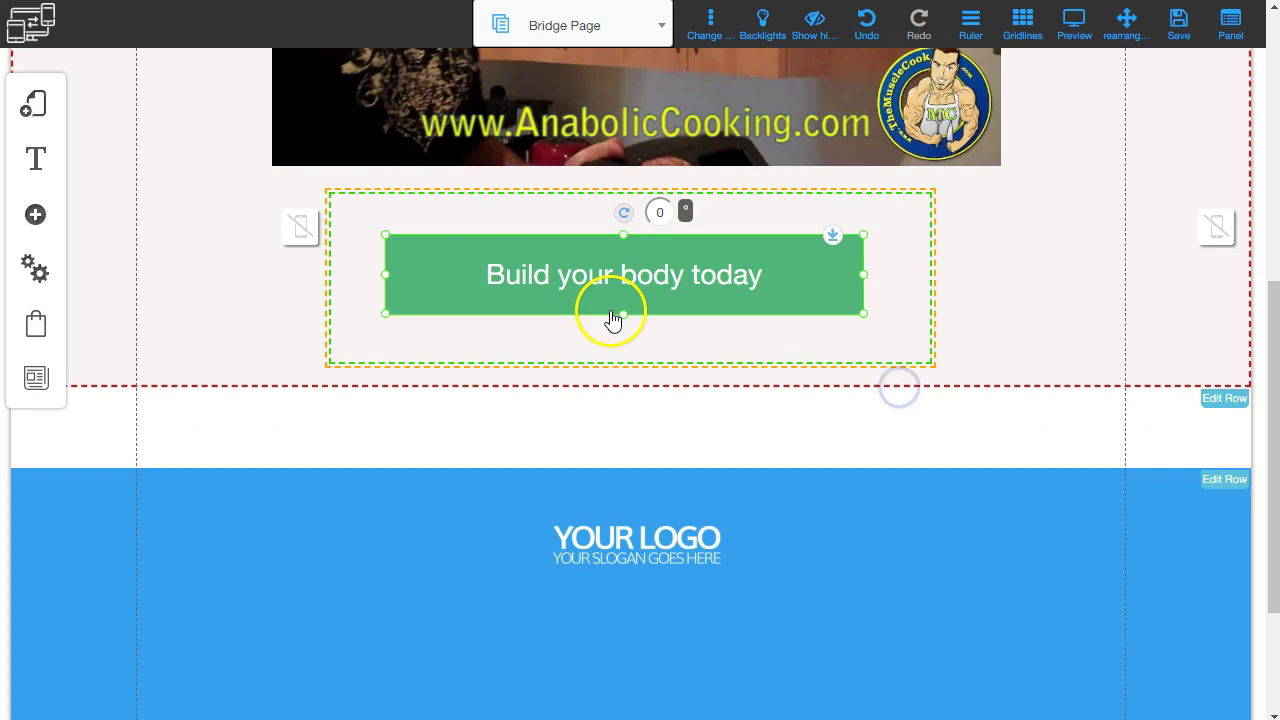
Save the modified Bridge Page and dismiss the changes-saved alert.
scroll(611, 314, "up", 4)
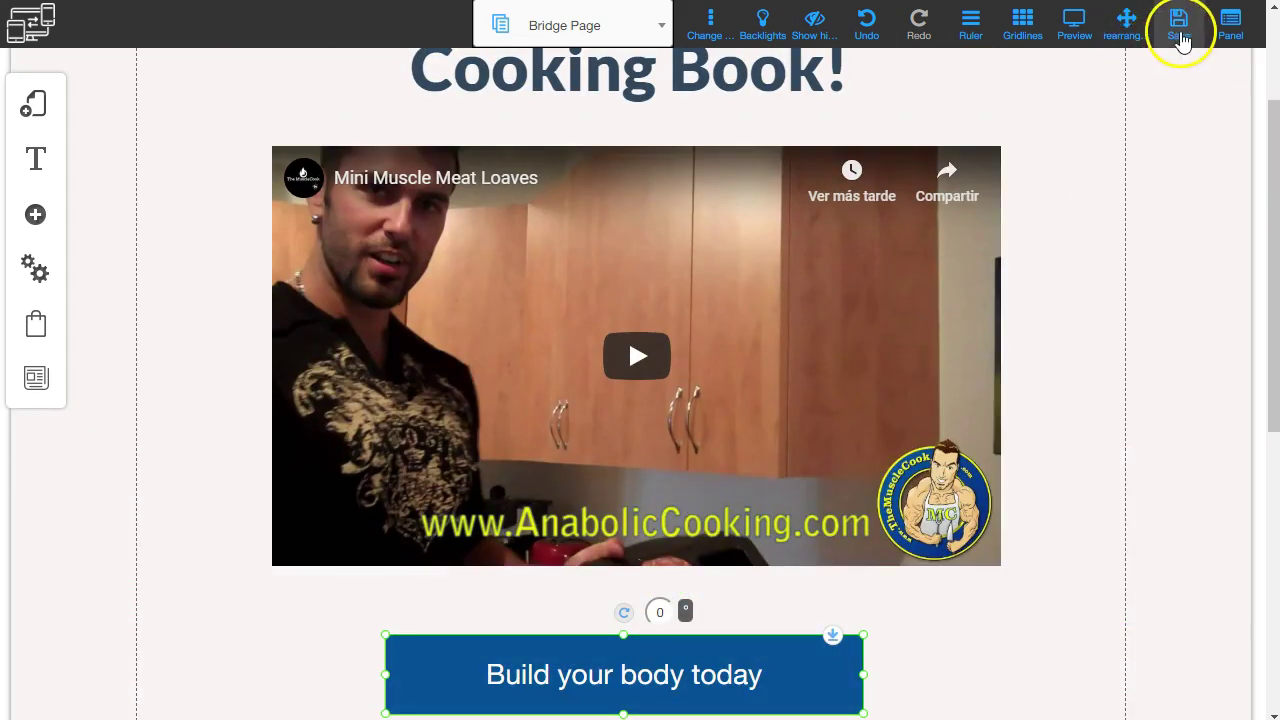
left_click(1180, 30)
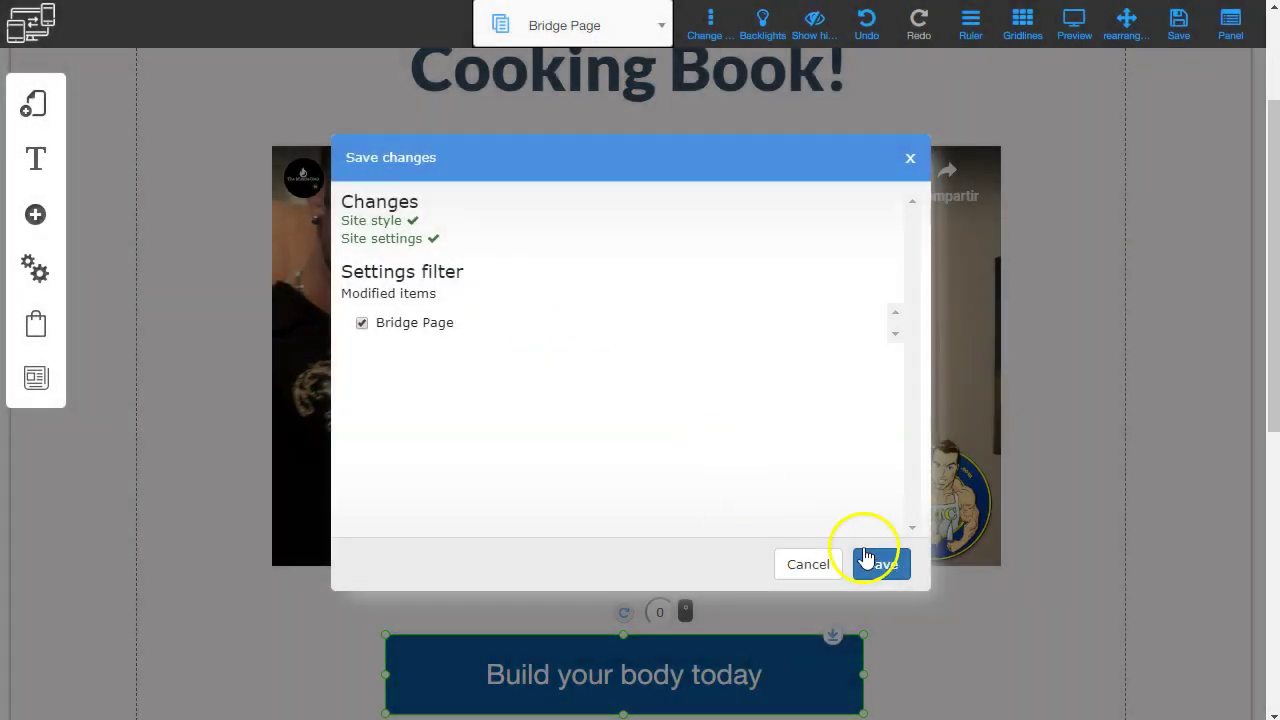
left_click(877, 567)
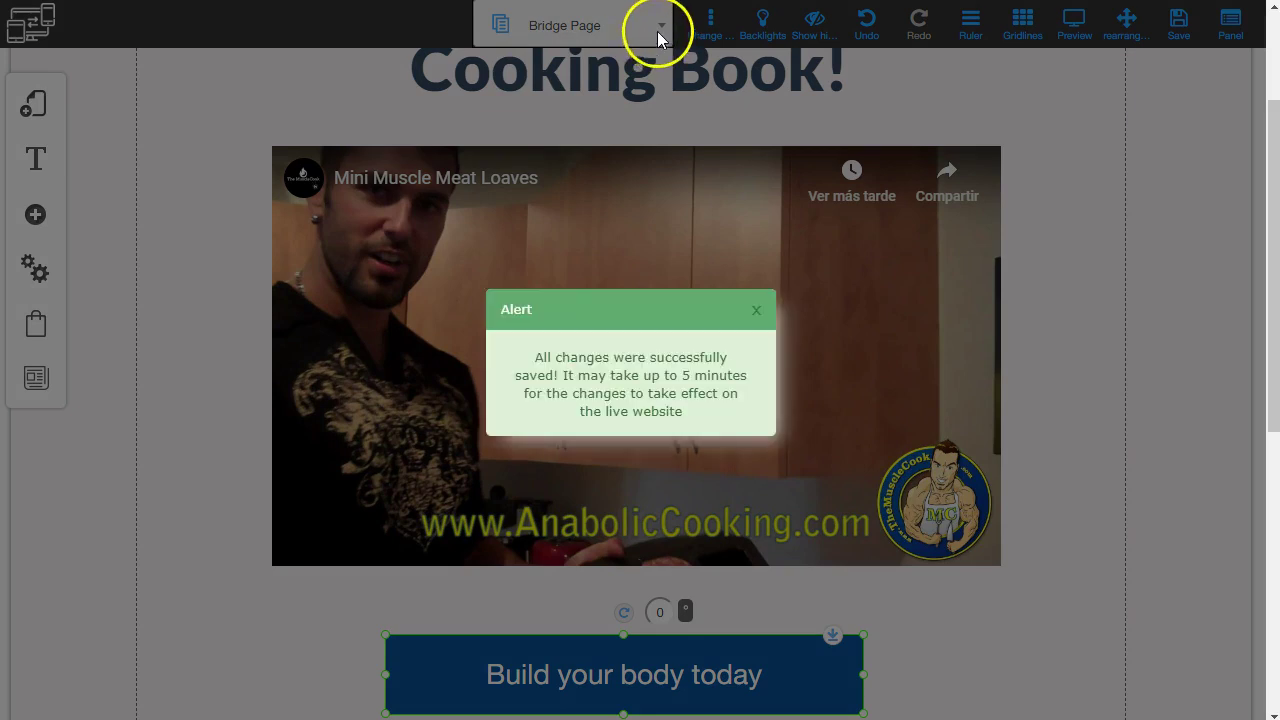
left_click(767, 311)
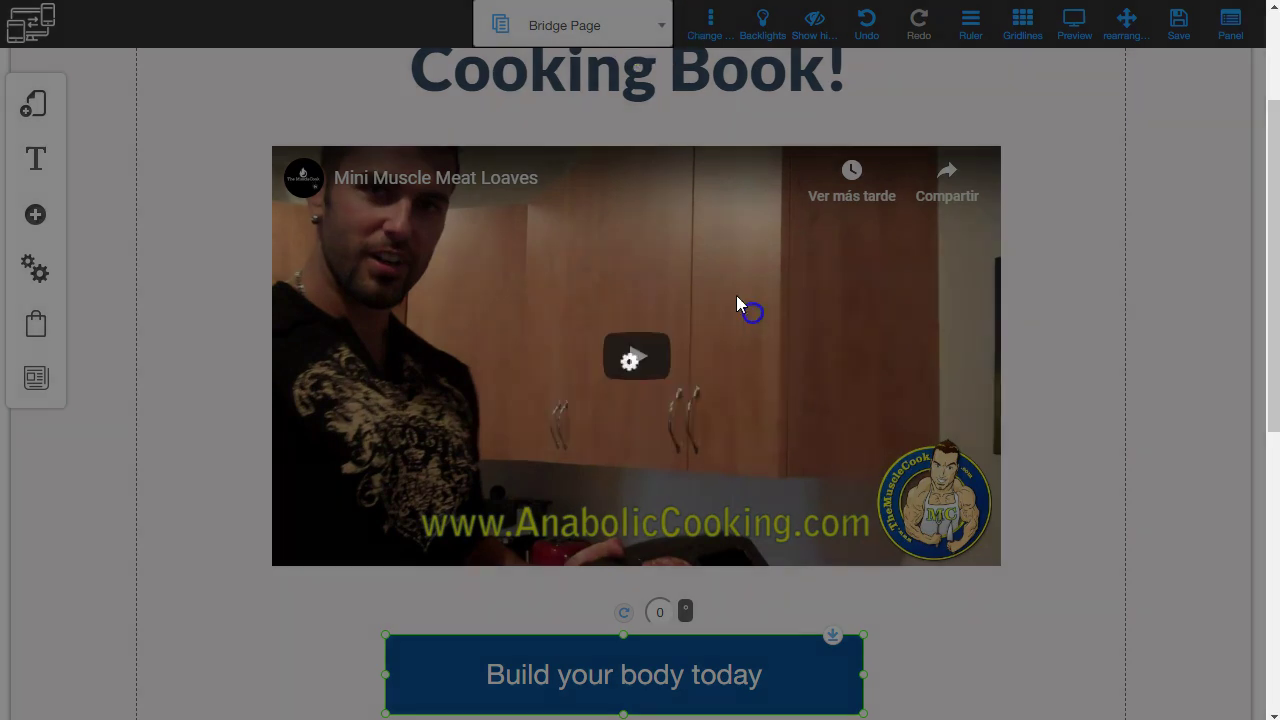
left_click(661, 25)
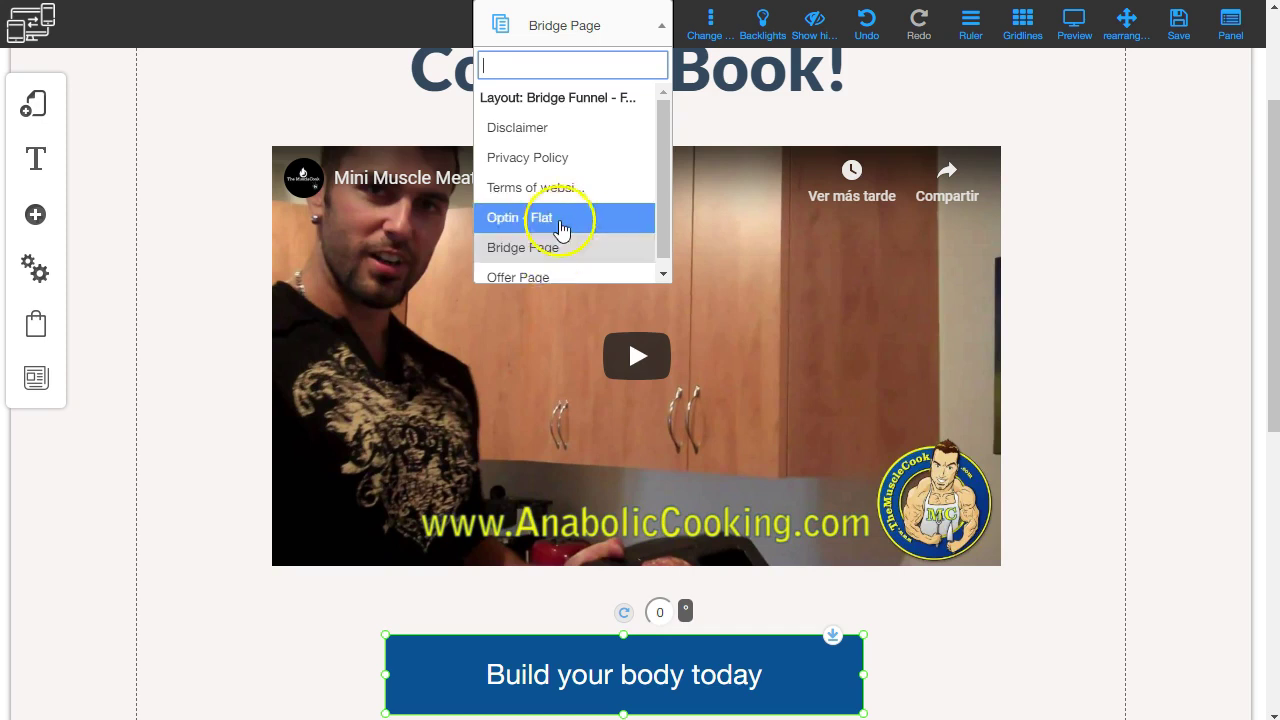
Switch to the Offer Page and look over its headline, countdown timers and video.
scroll(570, 224, "down", 1)
left_click(540, 268)
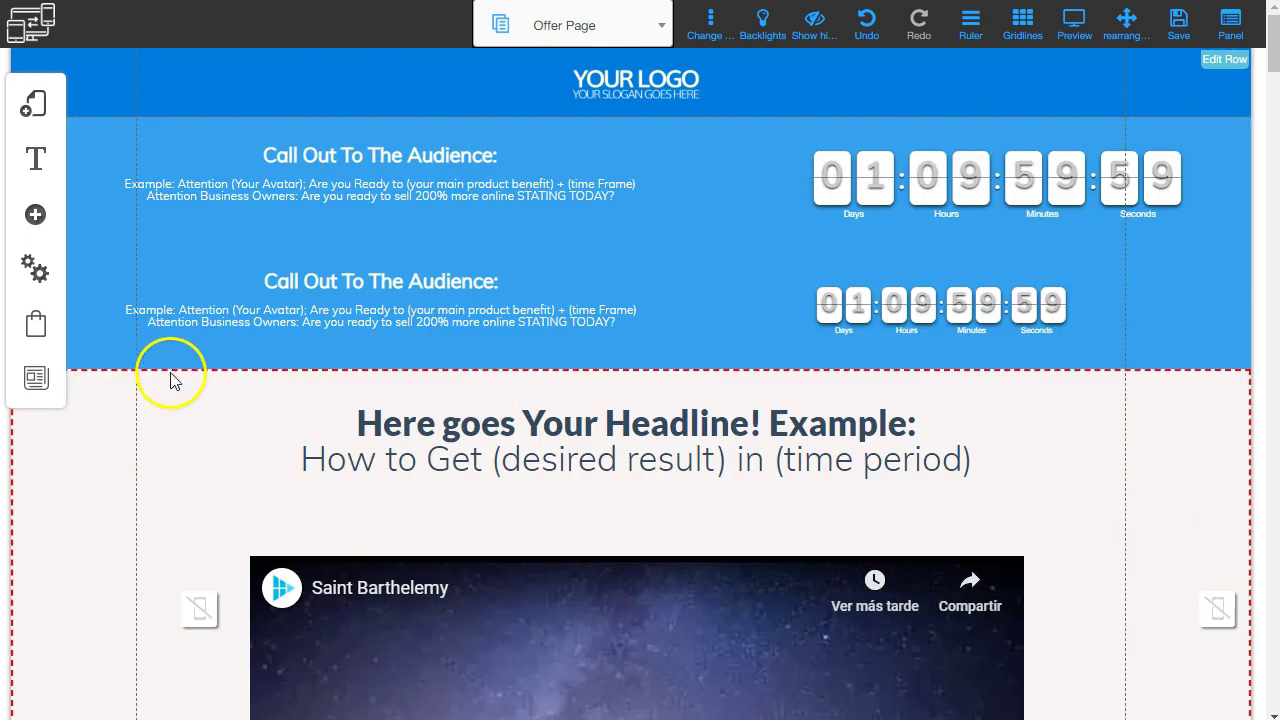
scroll(251, 486, "down", 12)
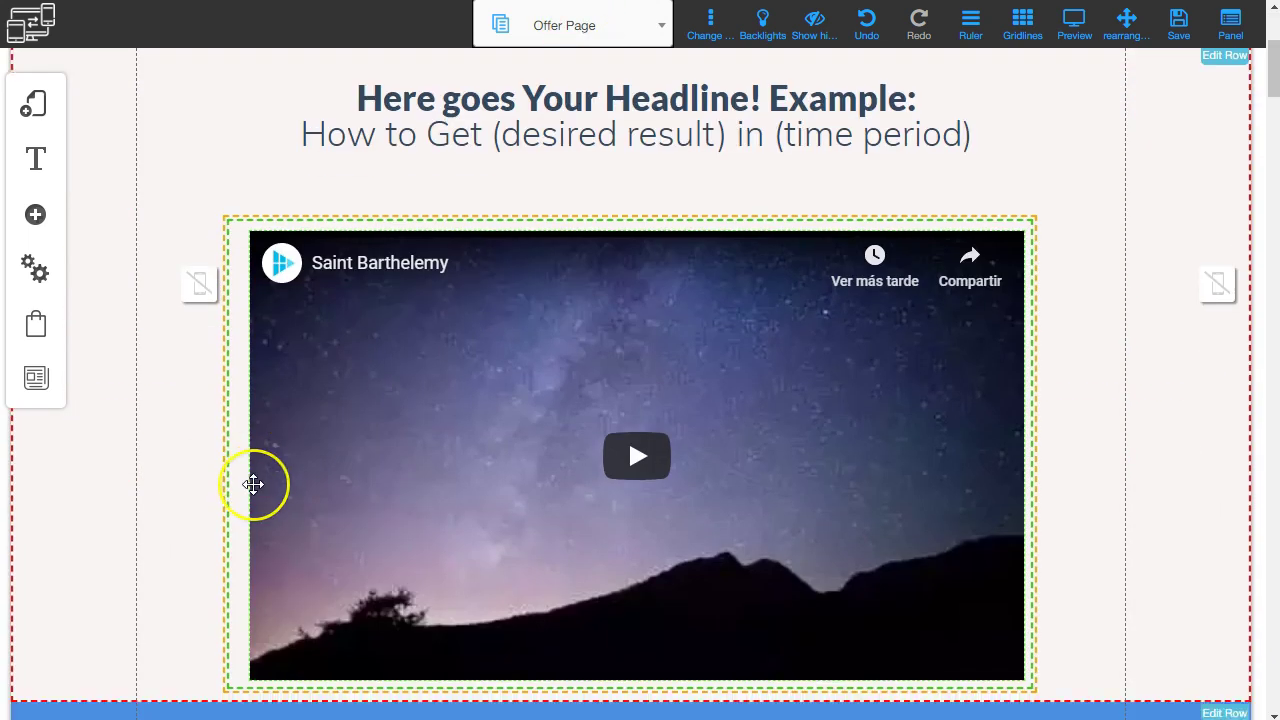
scroll(577, 374, "up", 12)
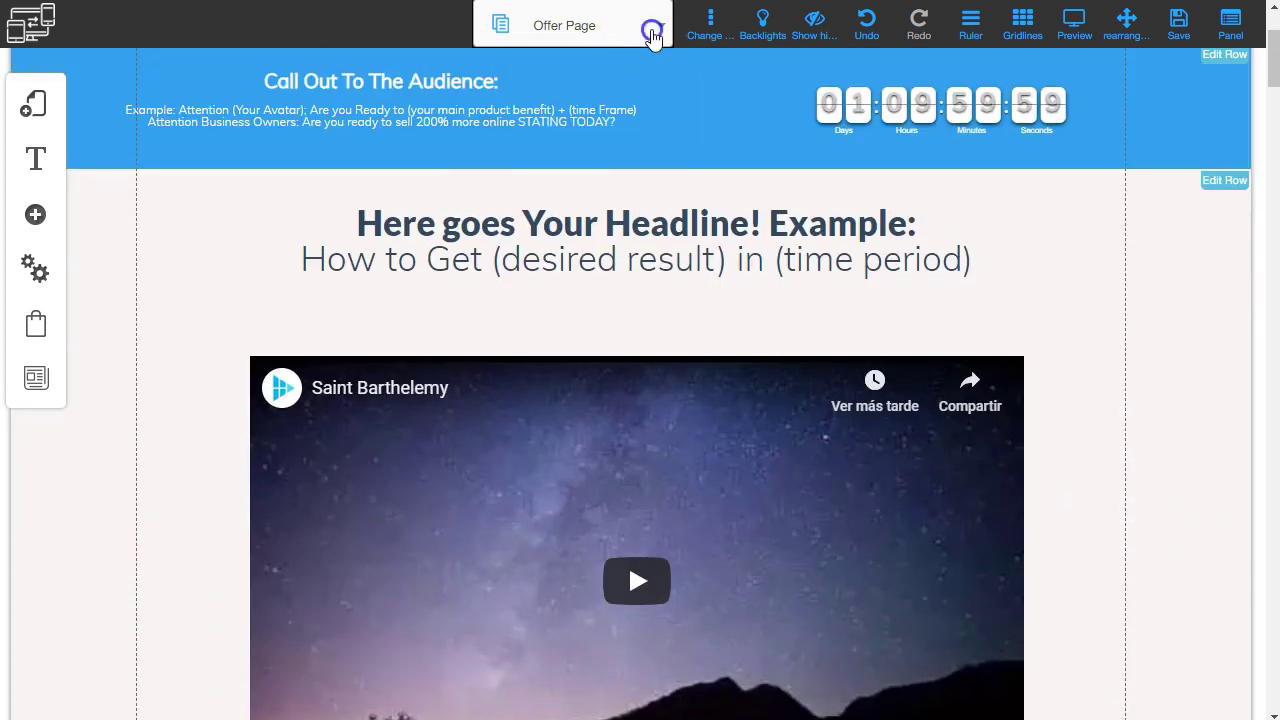
left_click(651, 37)
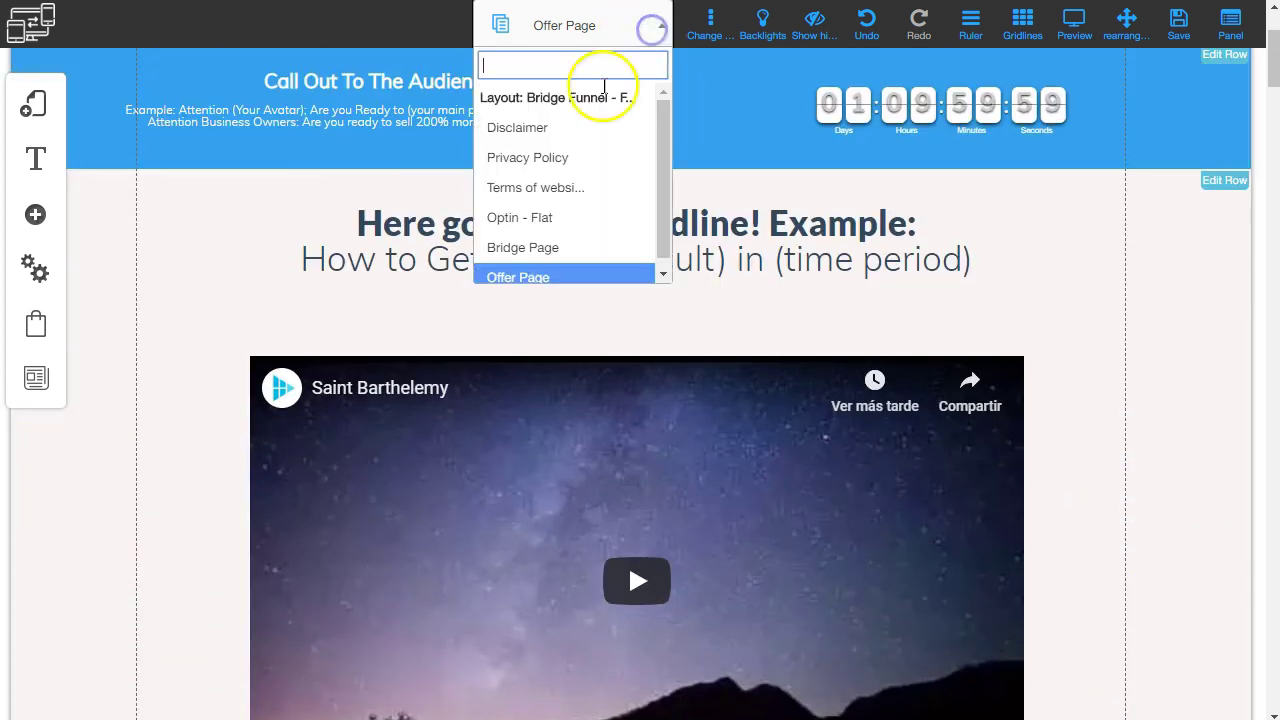
scroll(596, 186, "down", 1)
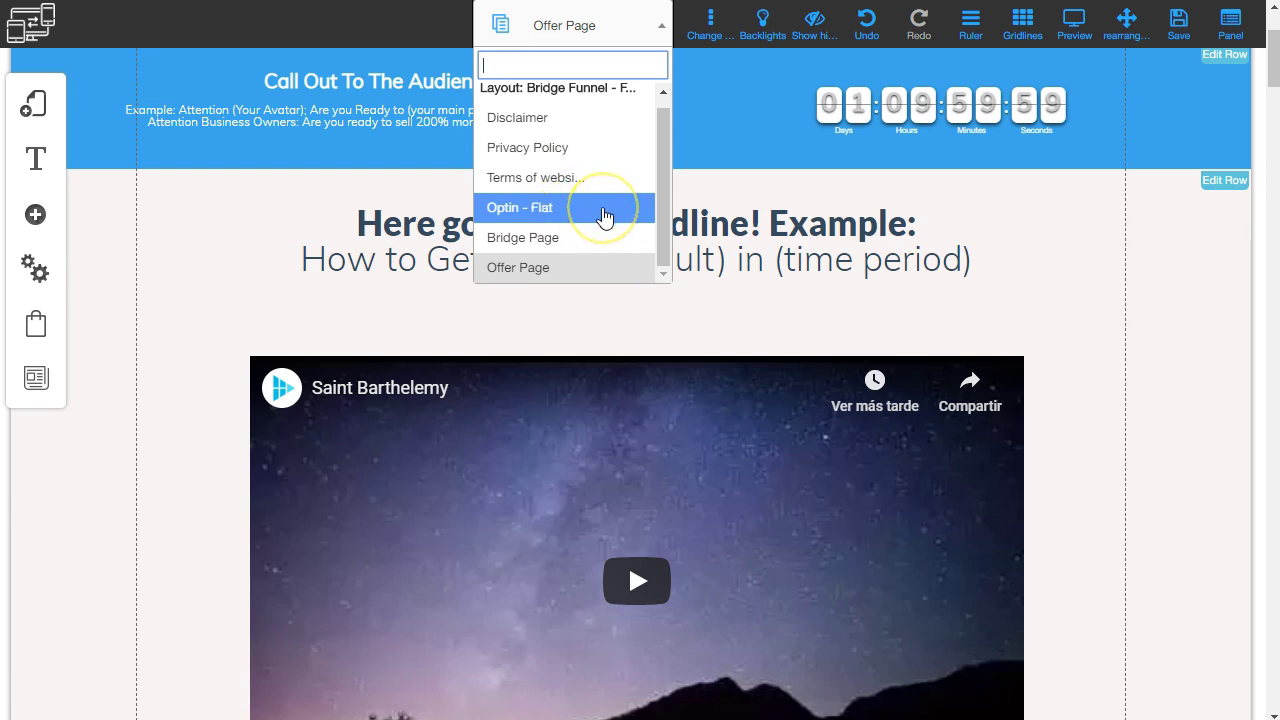
Open the Optin - Flat page and attach its signup form to the cooking book MailingBoss list.
left_click(604, 210)
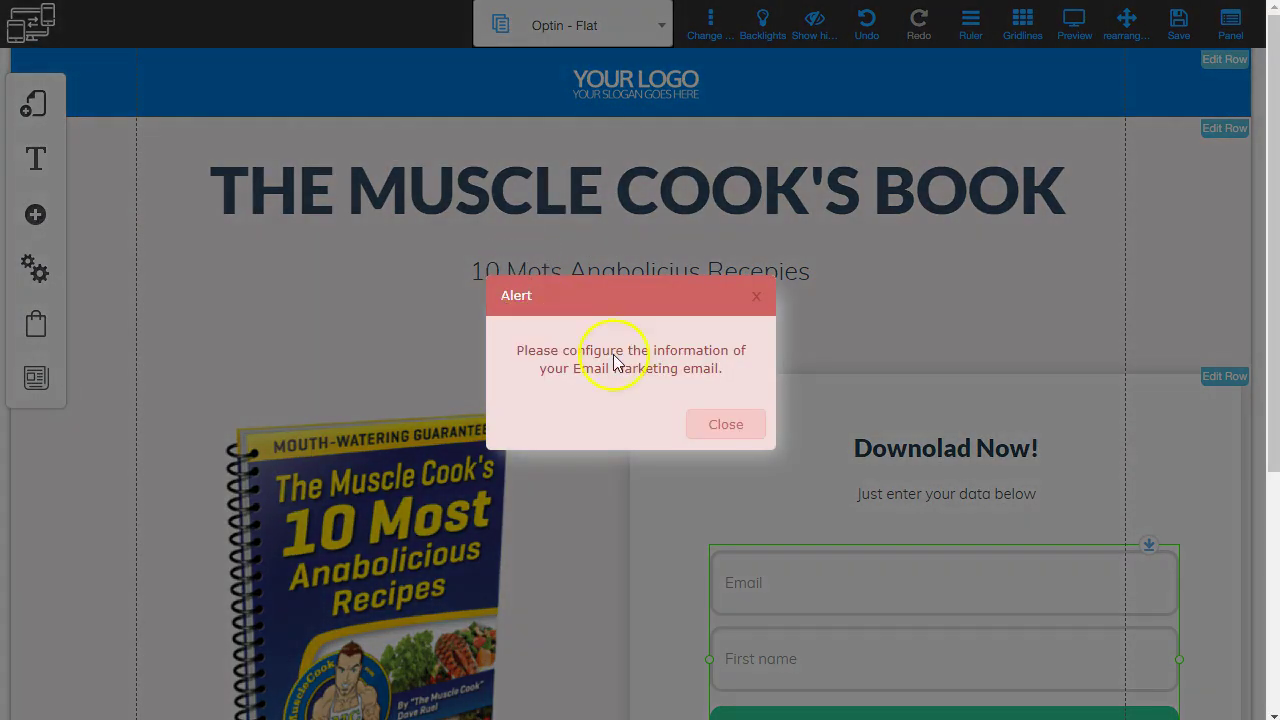
left_click(727, 428)
scroll(603, 290, "down", 3)
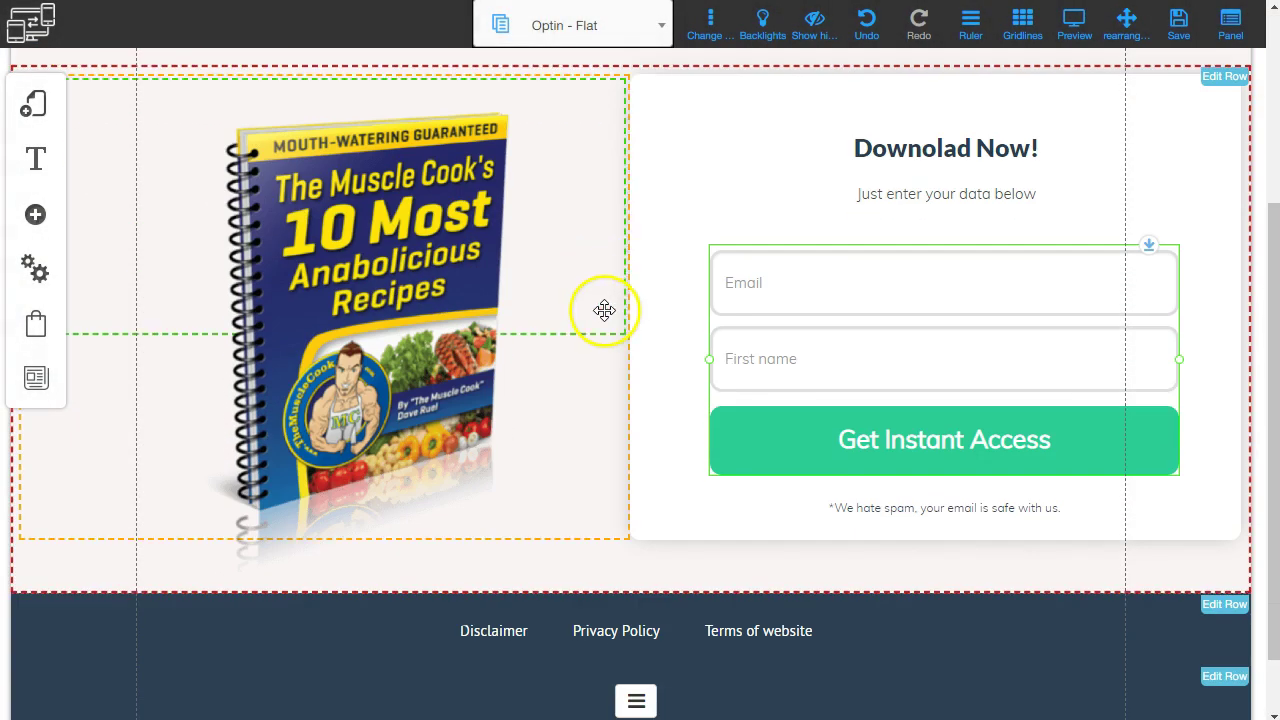
left_click(841, 298)
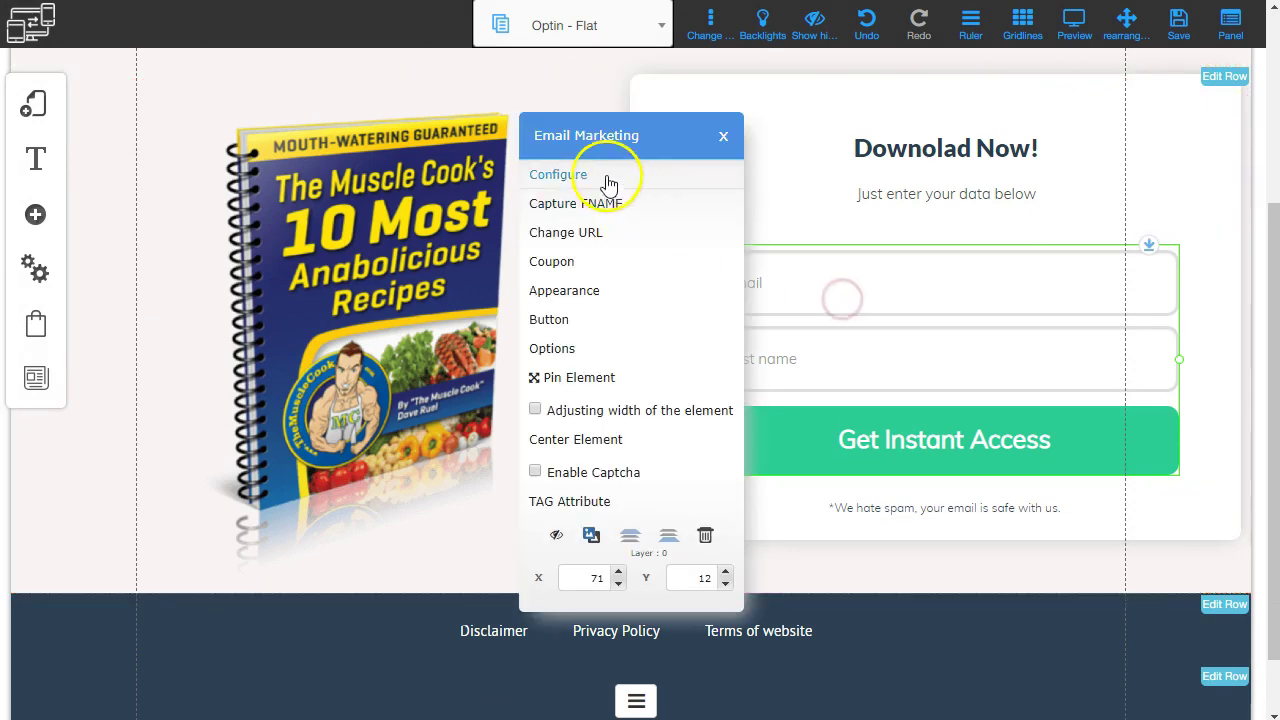
left_click(546, 176)
left_click(374, 220)
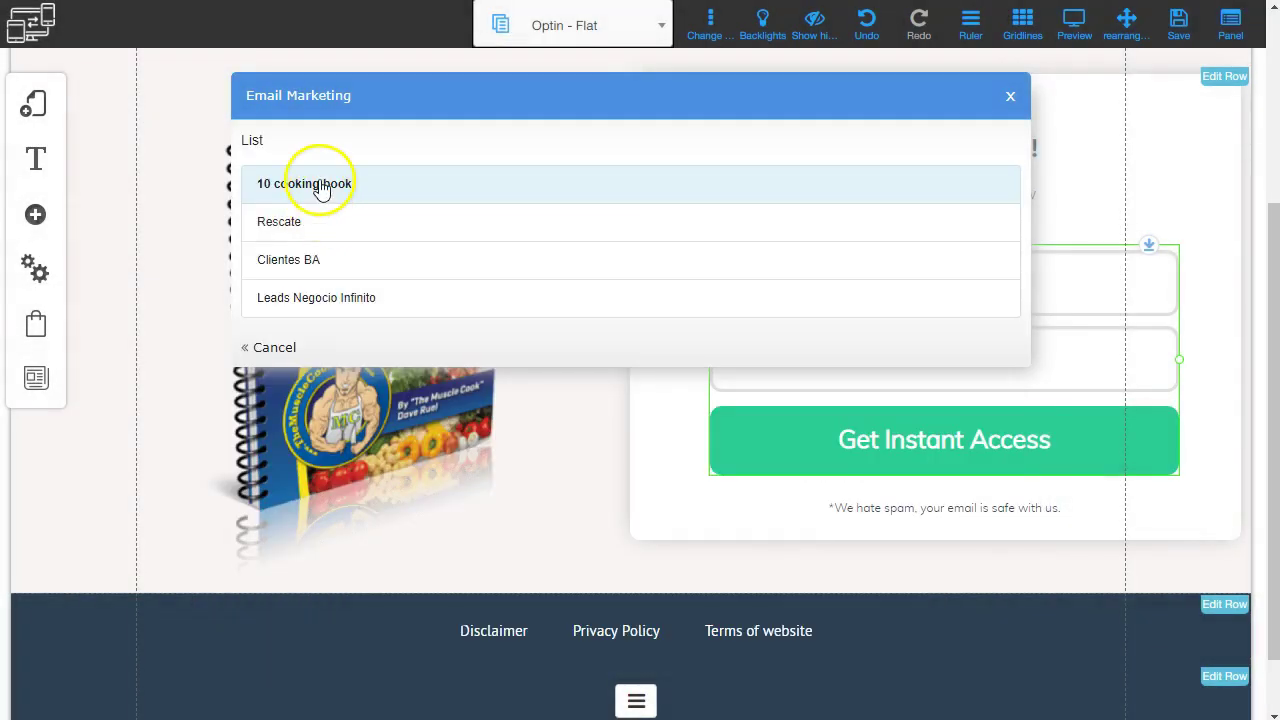
left_click(1010, 105)
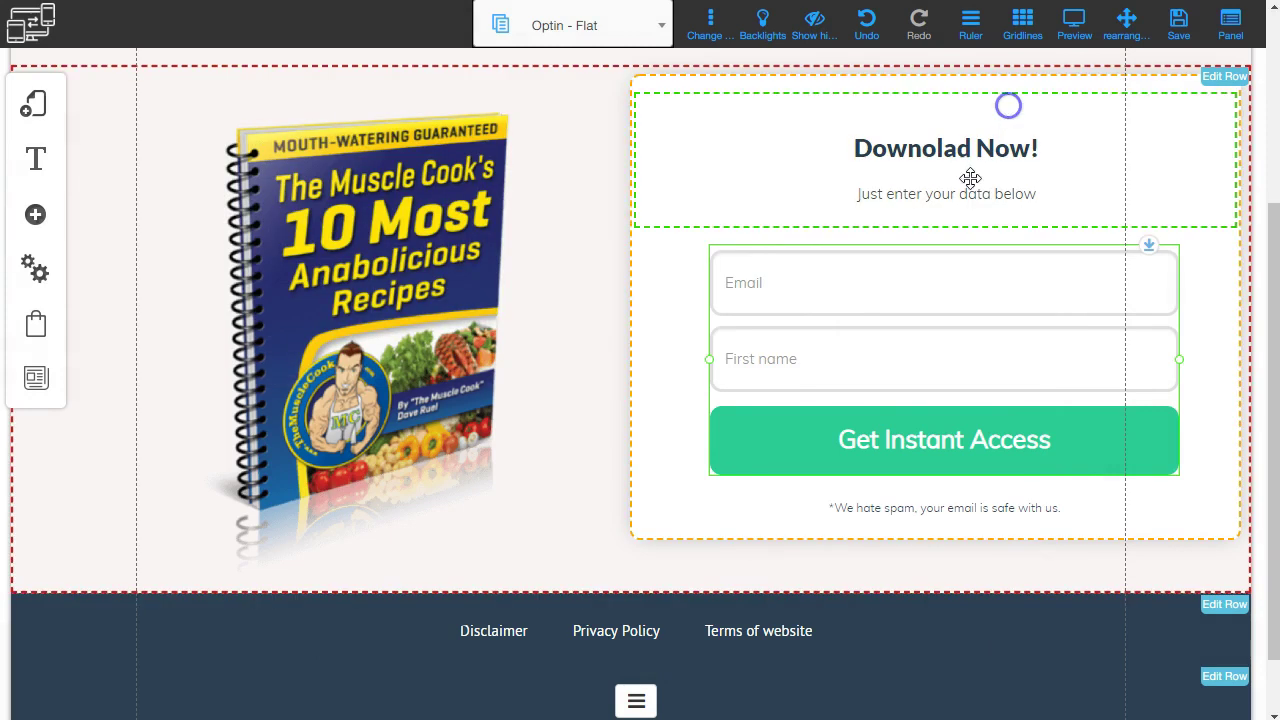
Check the form's after-subscribe redirect settings without changes, then return to the Bridge Page.
left_click(838, 448)
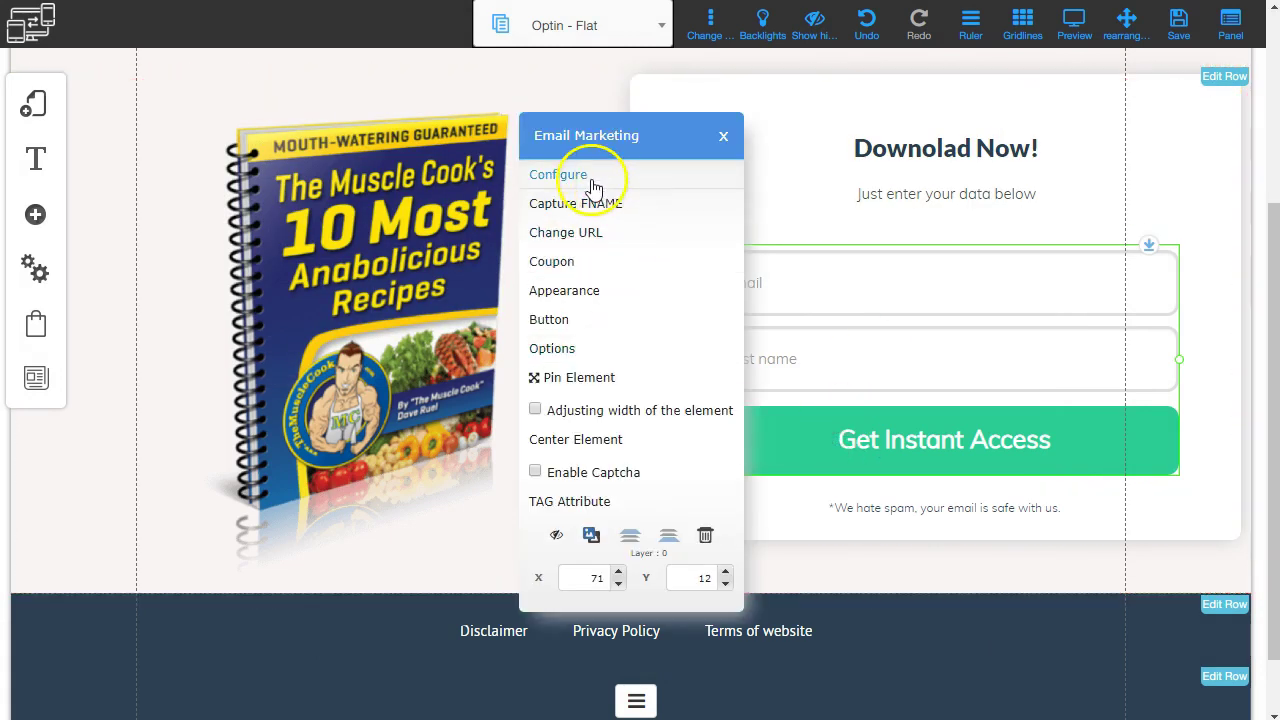
left_click(588, 232)
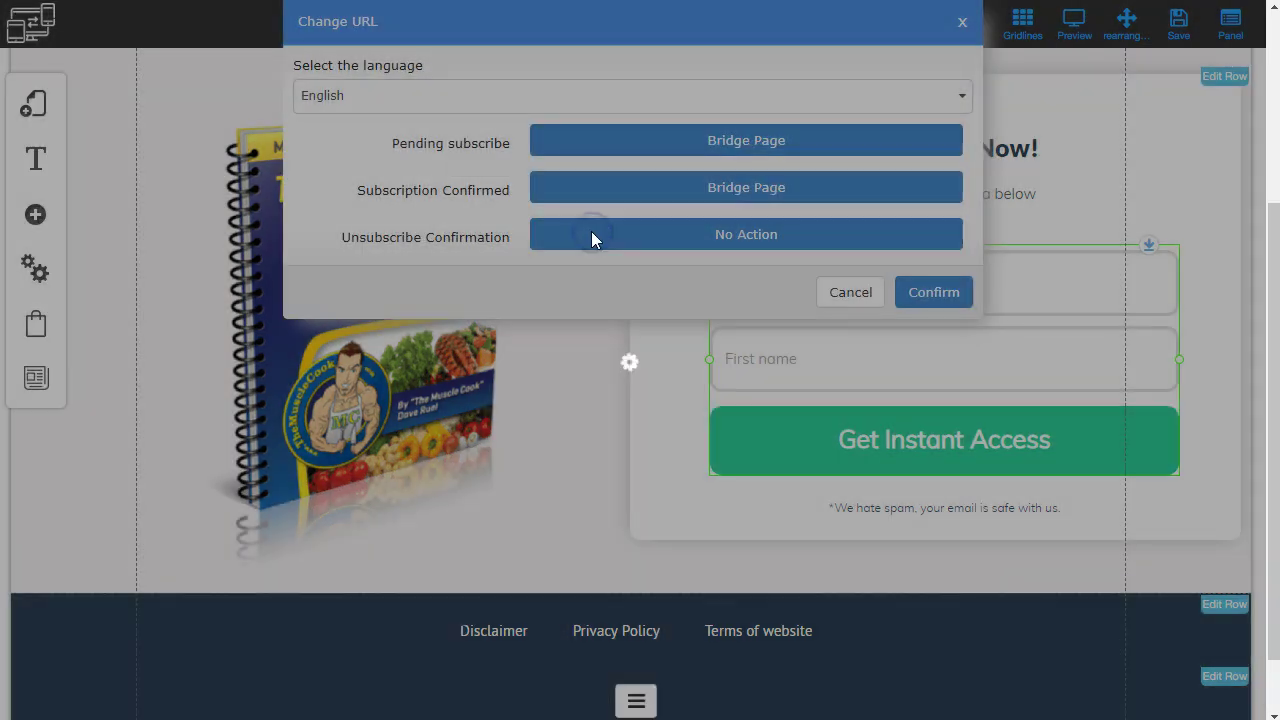
left_click(851, 292)
left_click(663, 27)
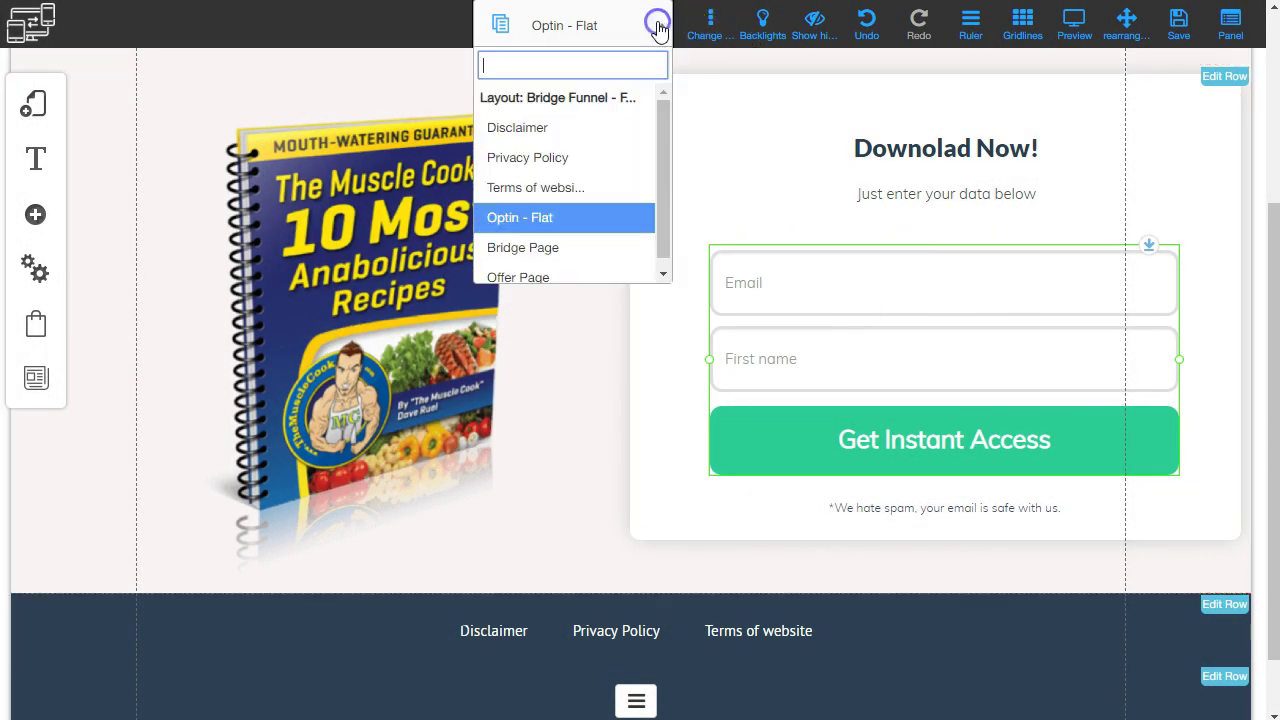
left_click(530, 246)
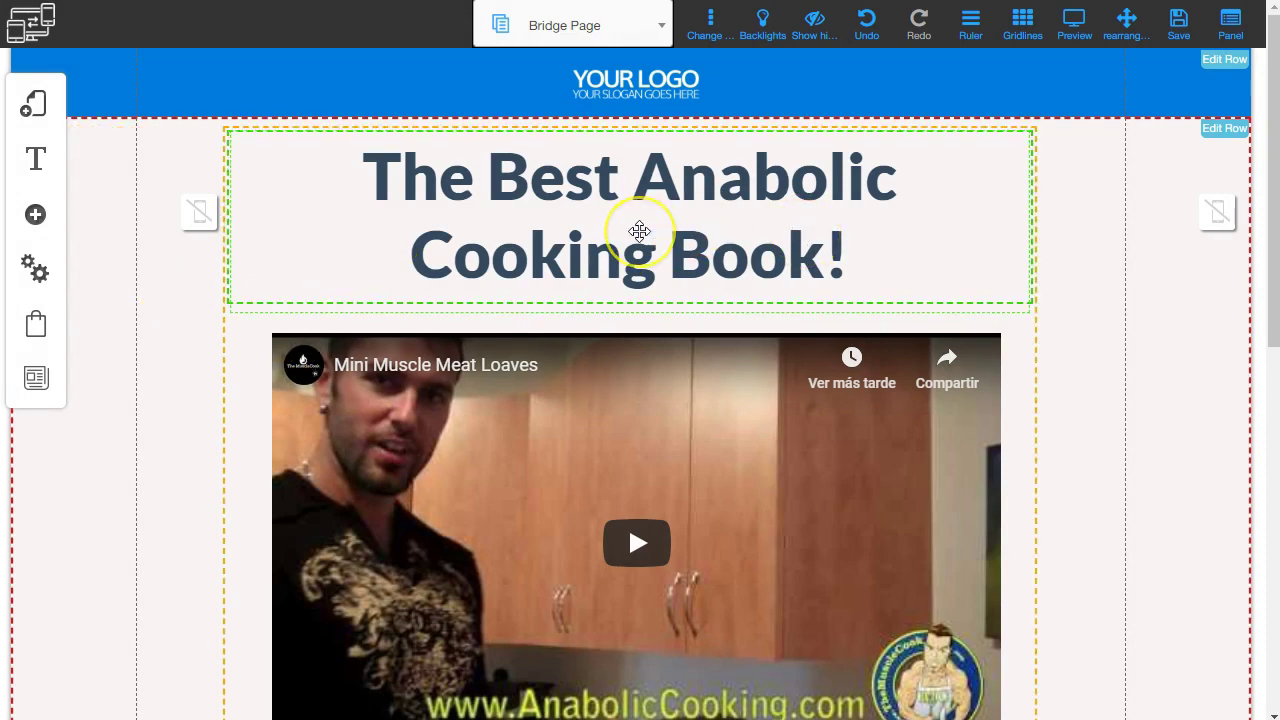
Review the Bridge Page, save all funnel changes, and dismiss the confirmation.
scroll(639, 231, "down", 1)
scroll(639, 231, "up", 1)
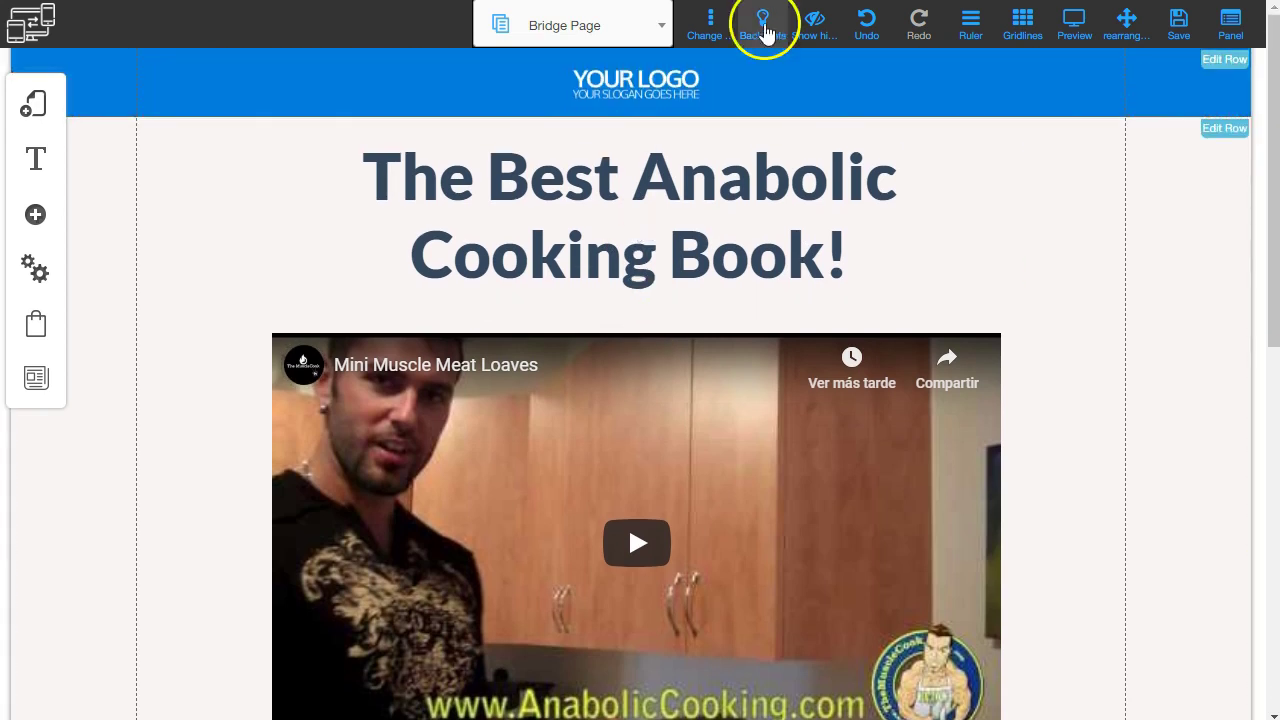
scroll(680, 330, "down", 5)
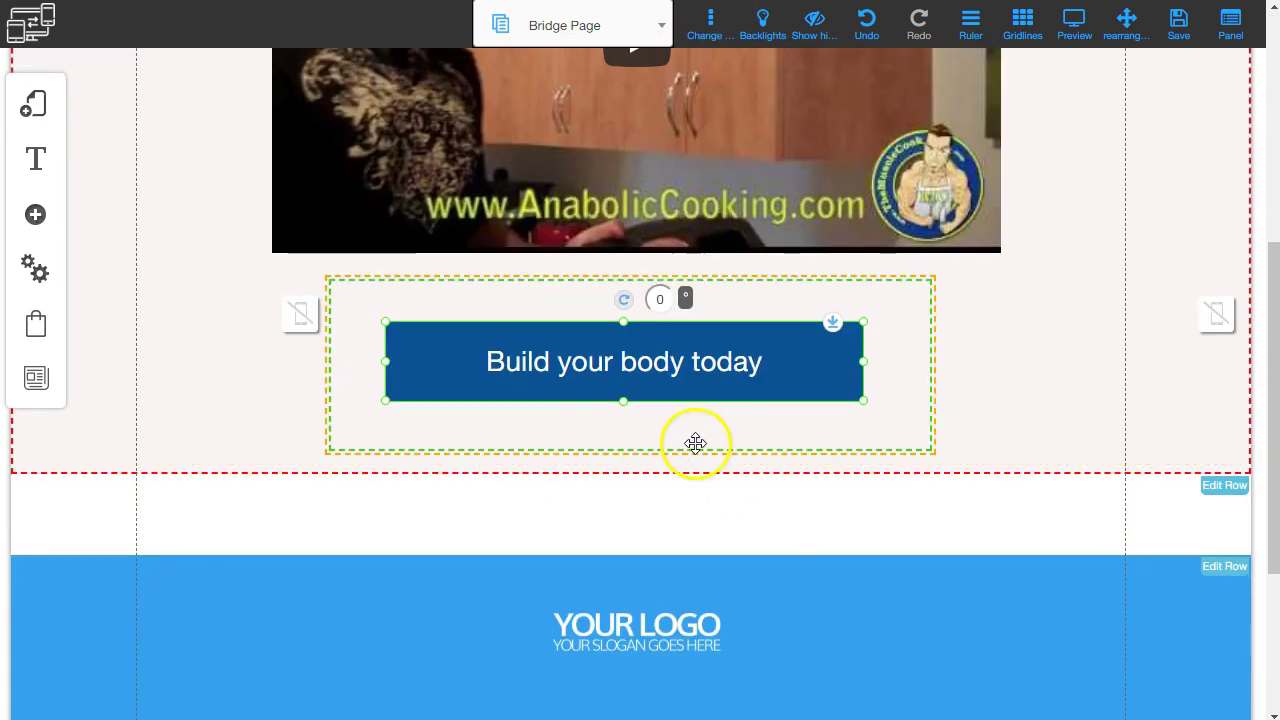
scroll(669, 403, "up", 5)
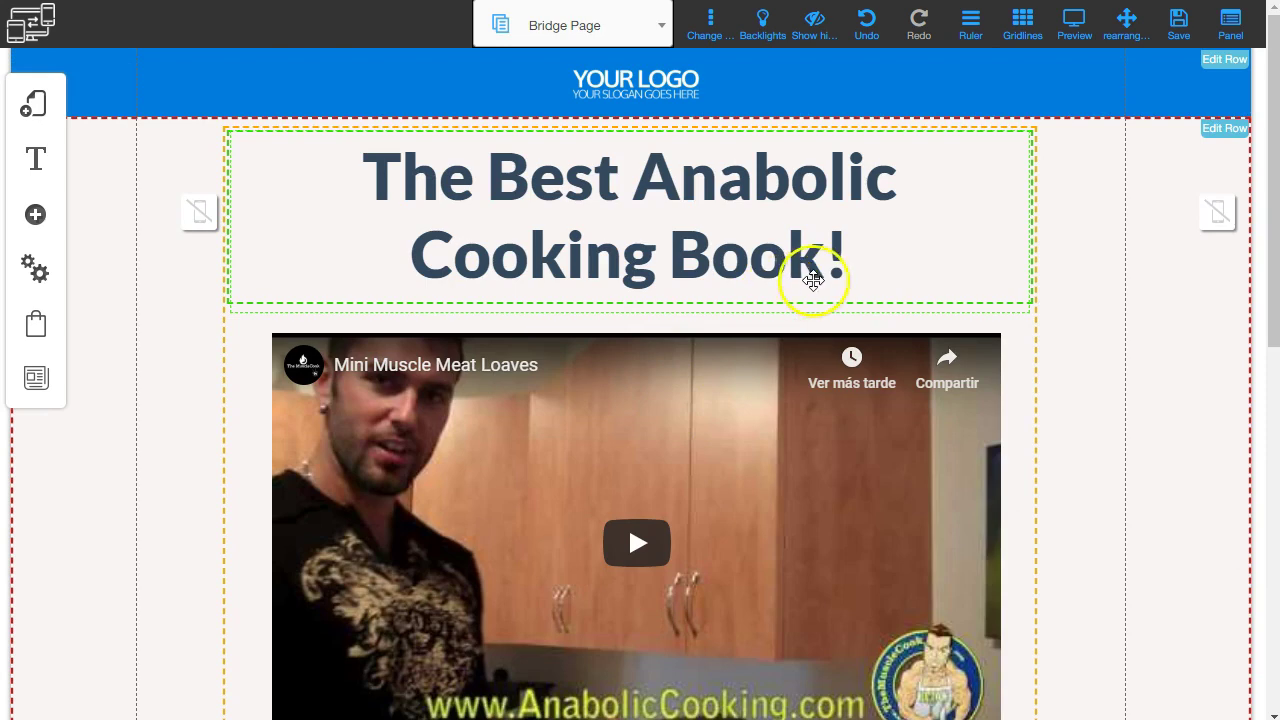
left_click(1179, 24)
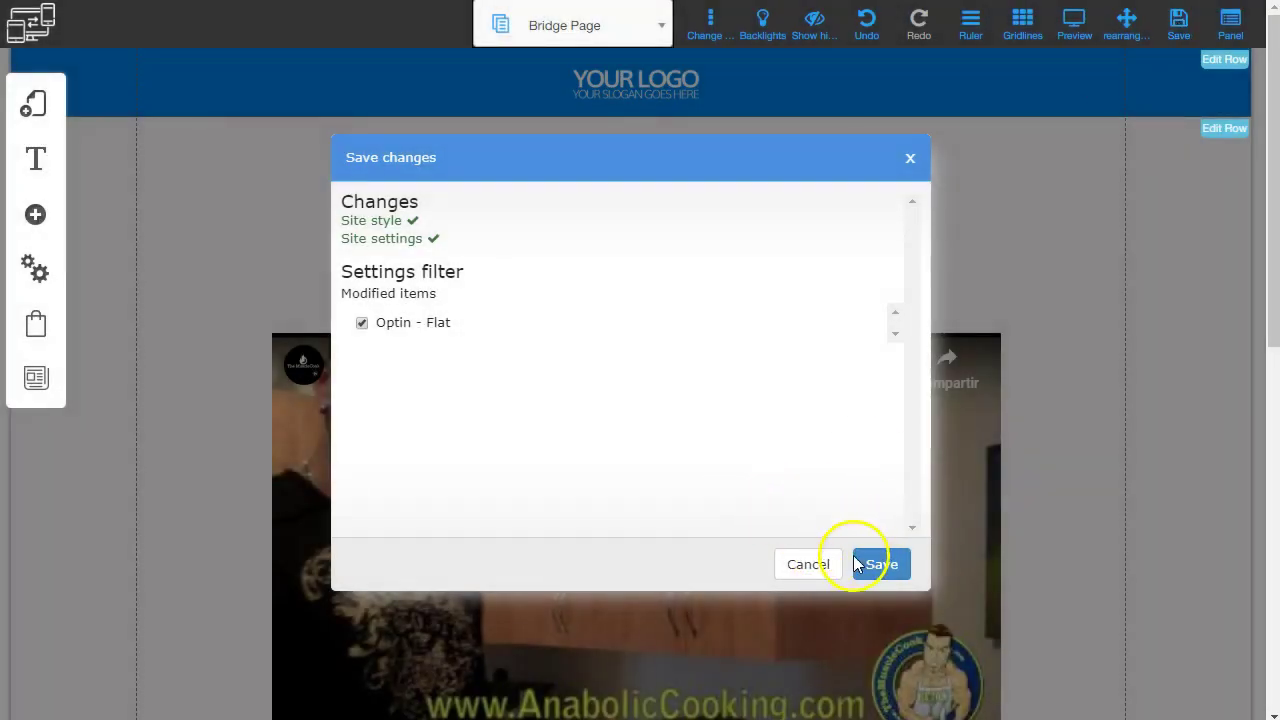
left_click(860, 564)
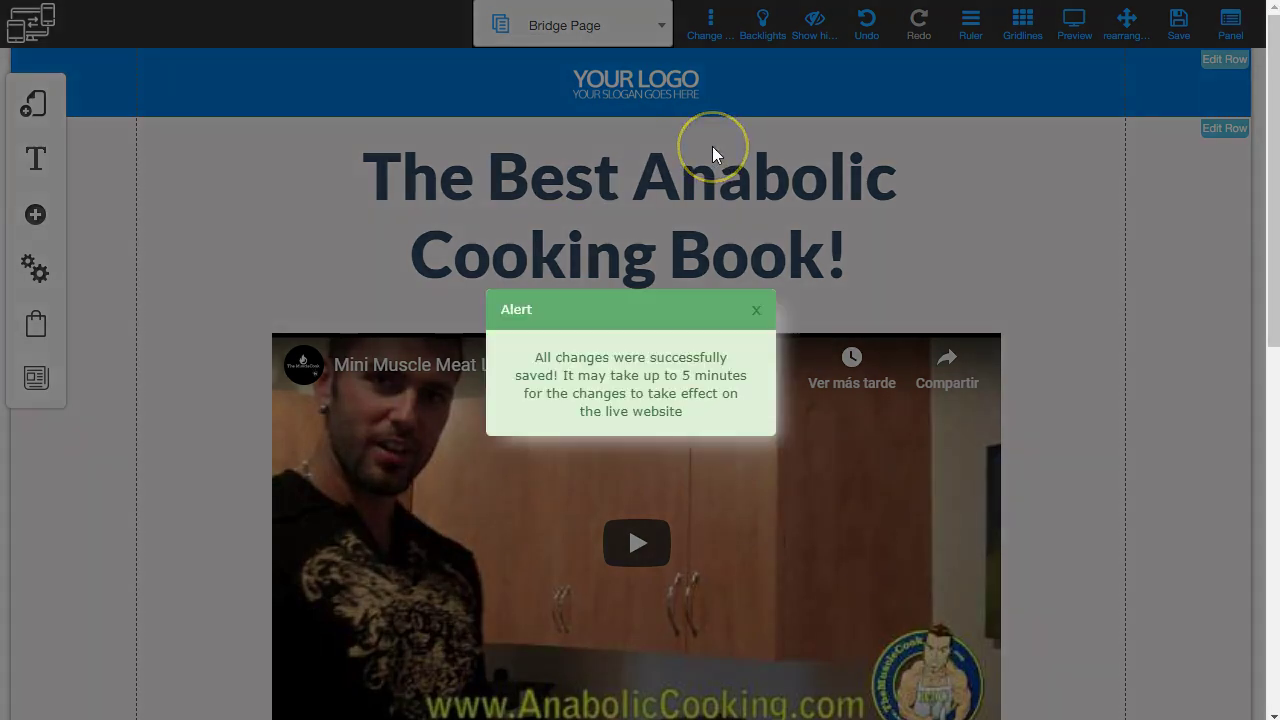
left_click(754, 309)
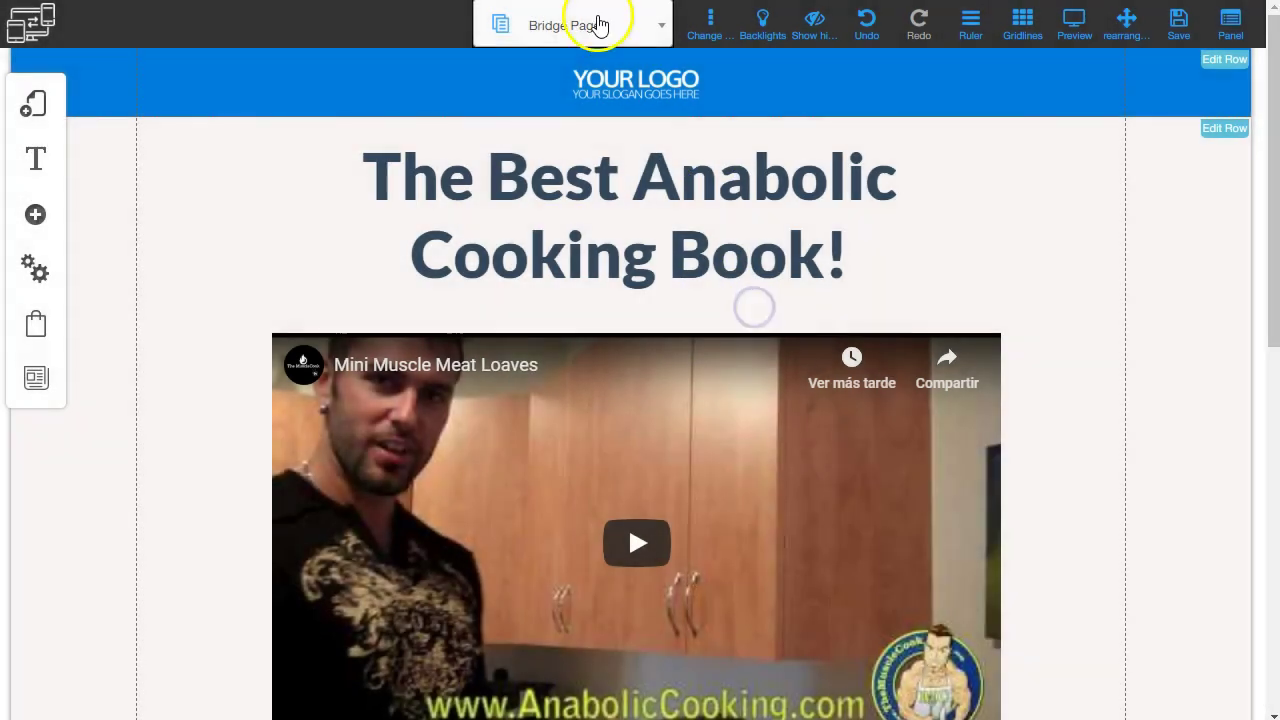
Delete the Disclaimer page from the Bridge Funnel - Flat layout.
left_click(661, 25)
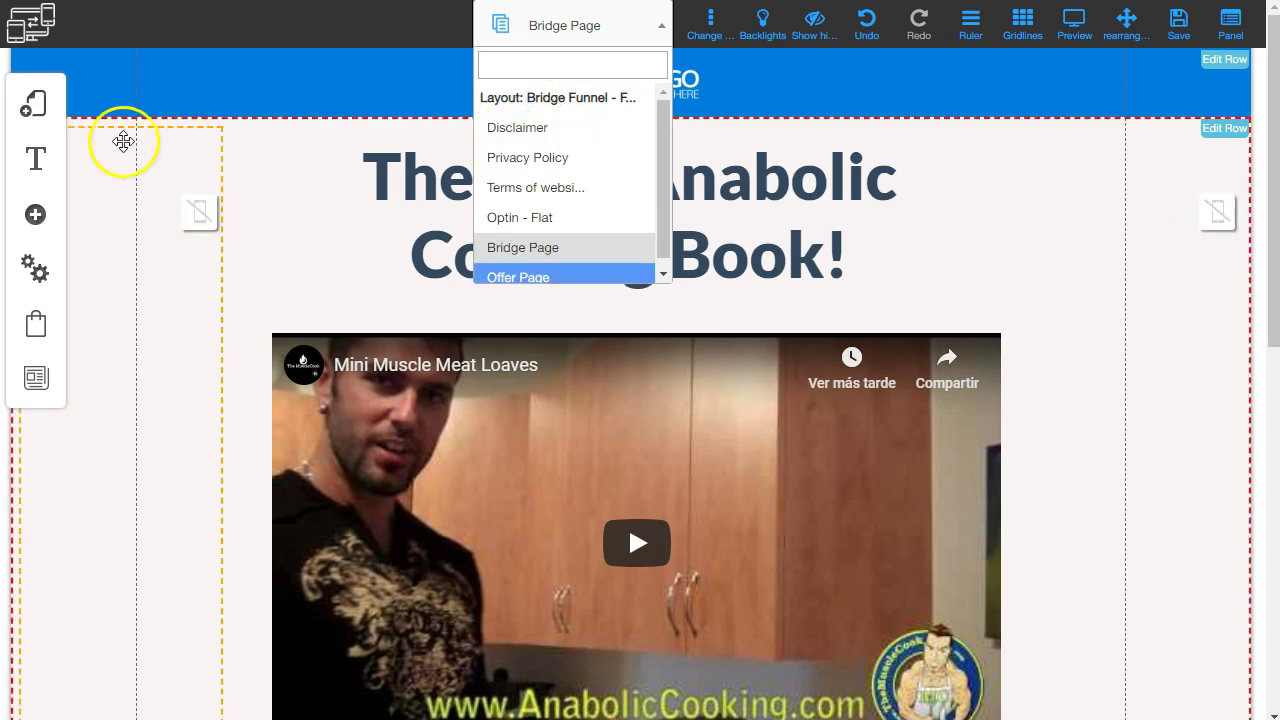
left_click(34, 104)
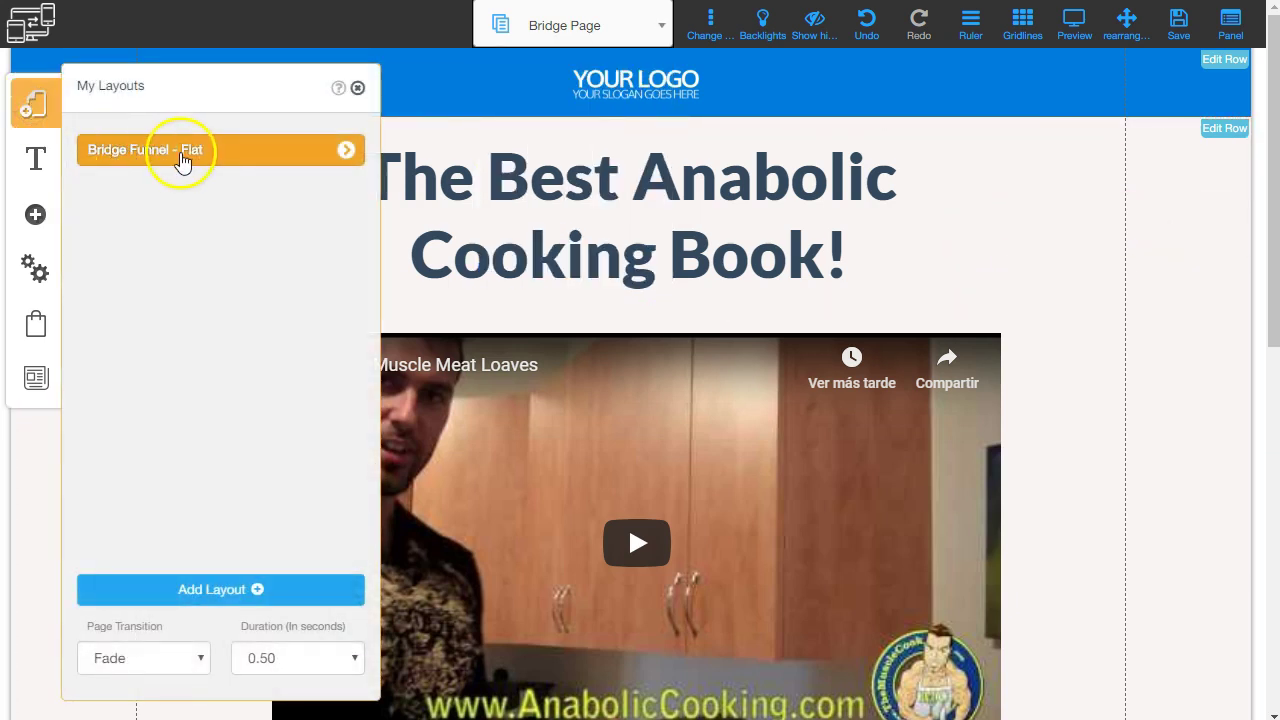
left_click(348, 152)
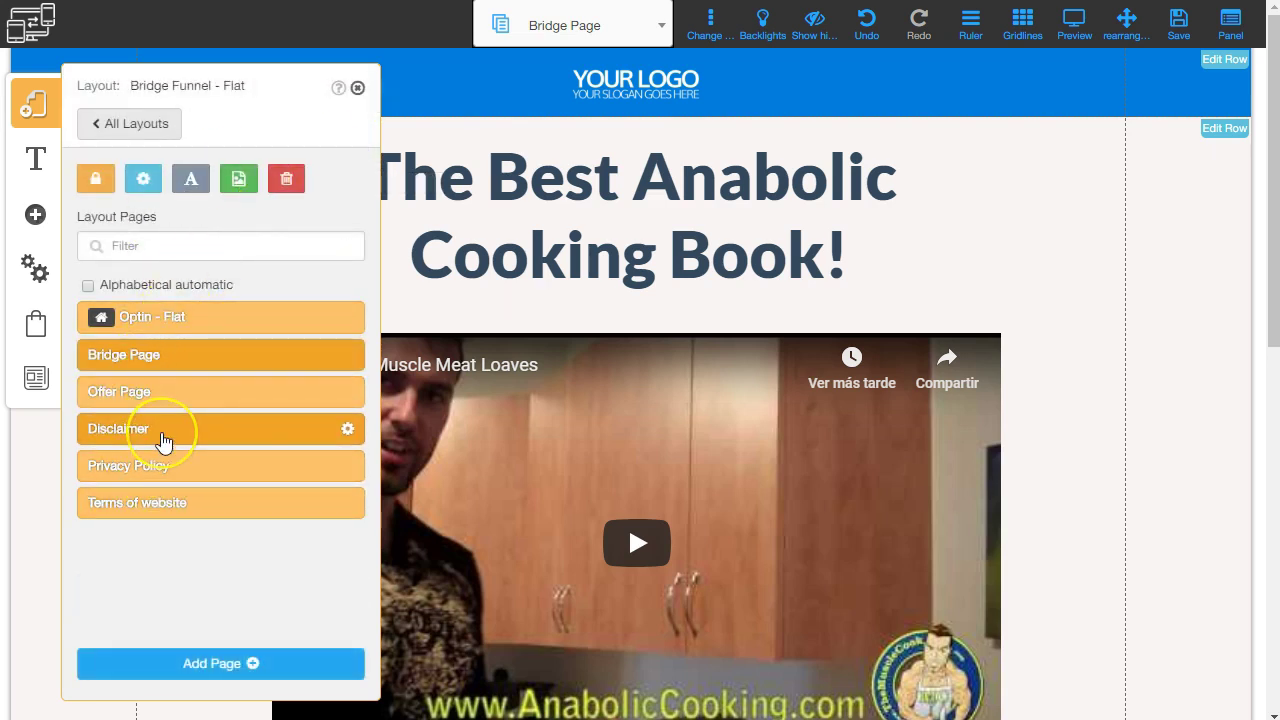
left_click(347, 432)
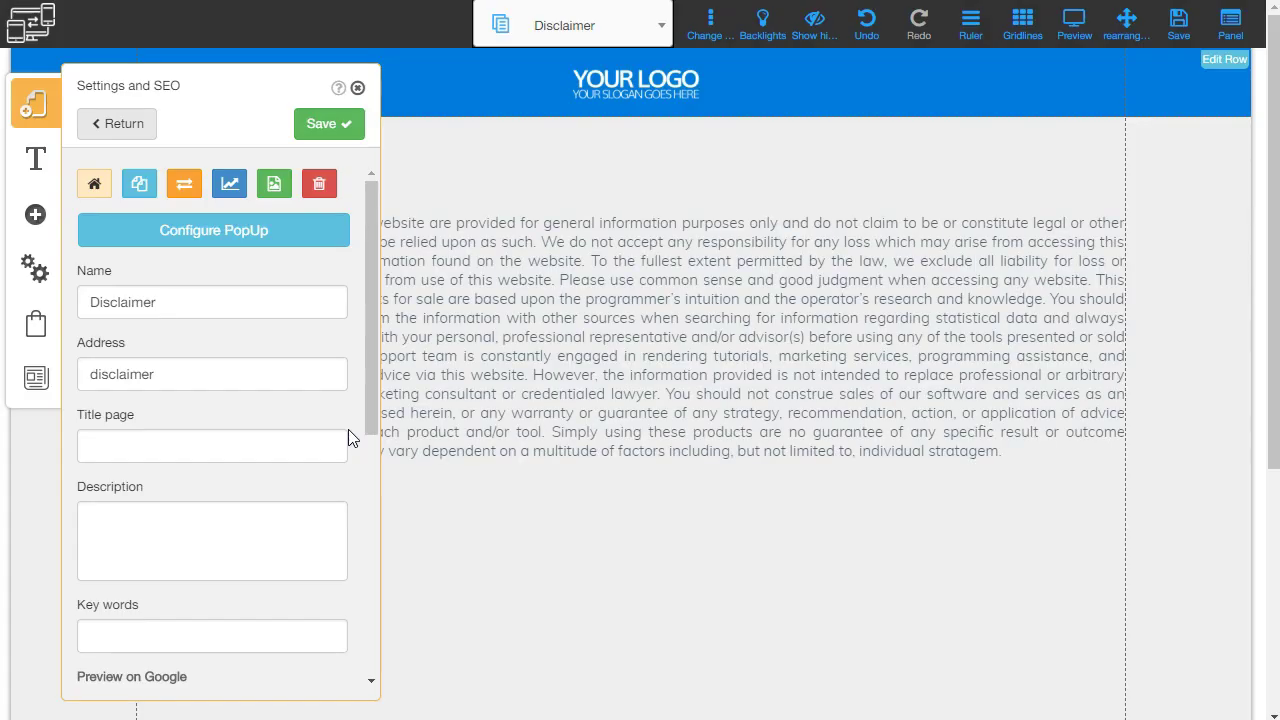
left_click(316, 190)
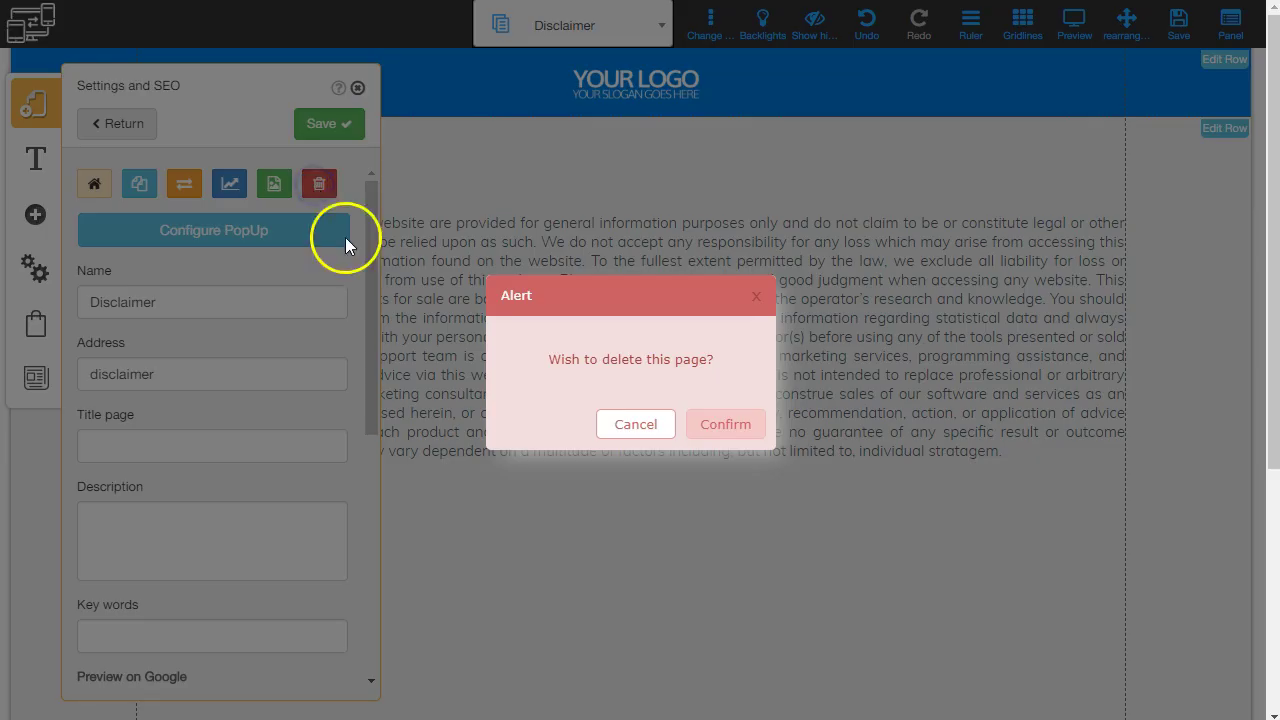
left_click(720, 424)
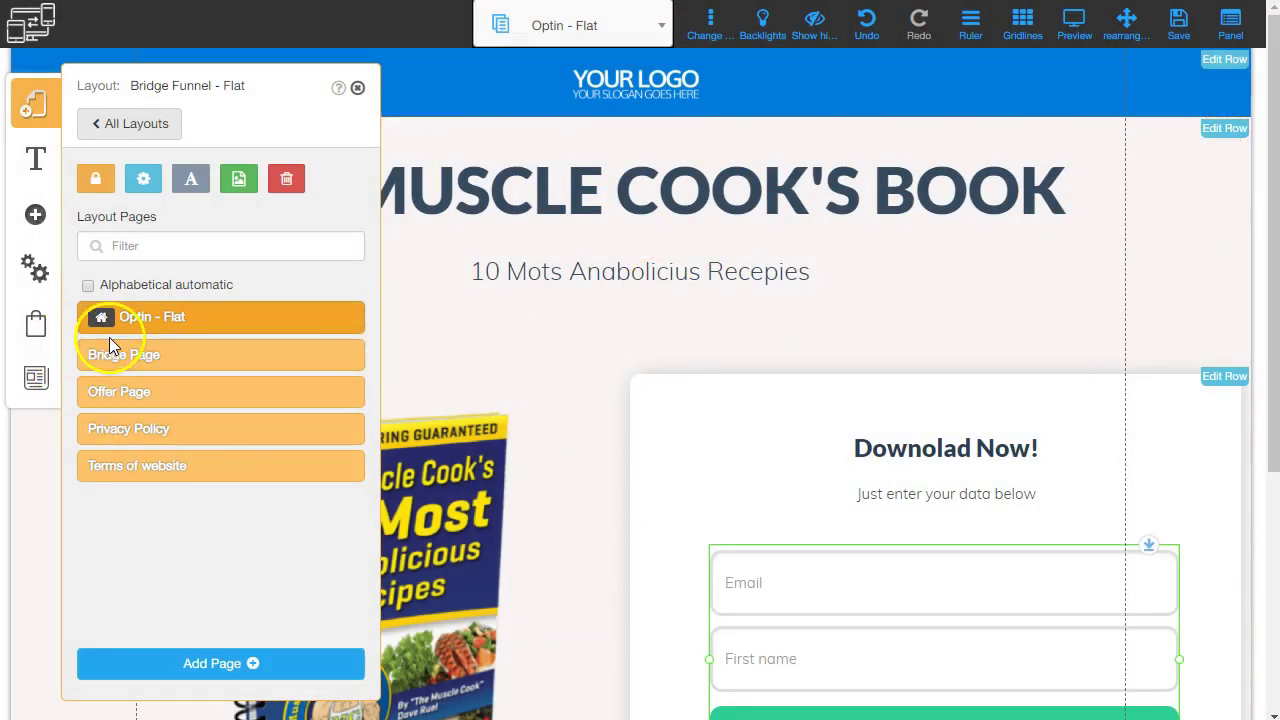
Close the page templates and layout pages list without adding a page, then close the editor tab.
left_click(253, 665)
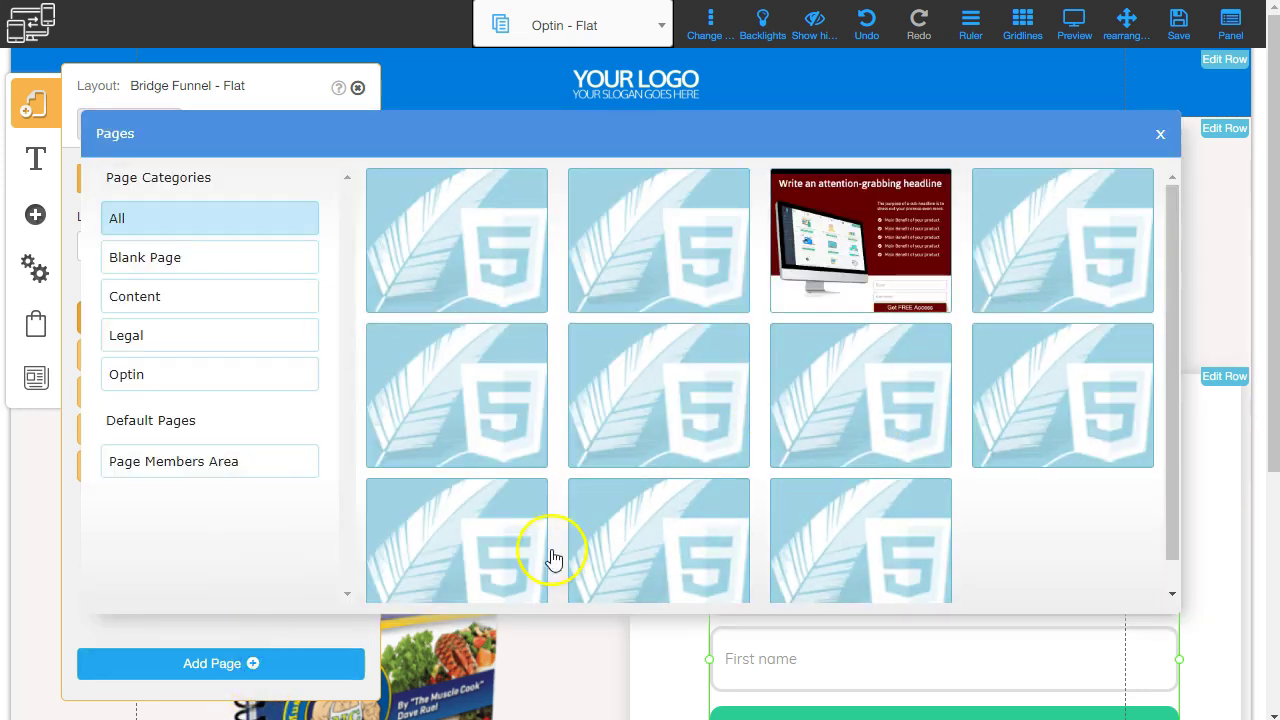
left_click(1160, 133)
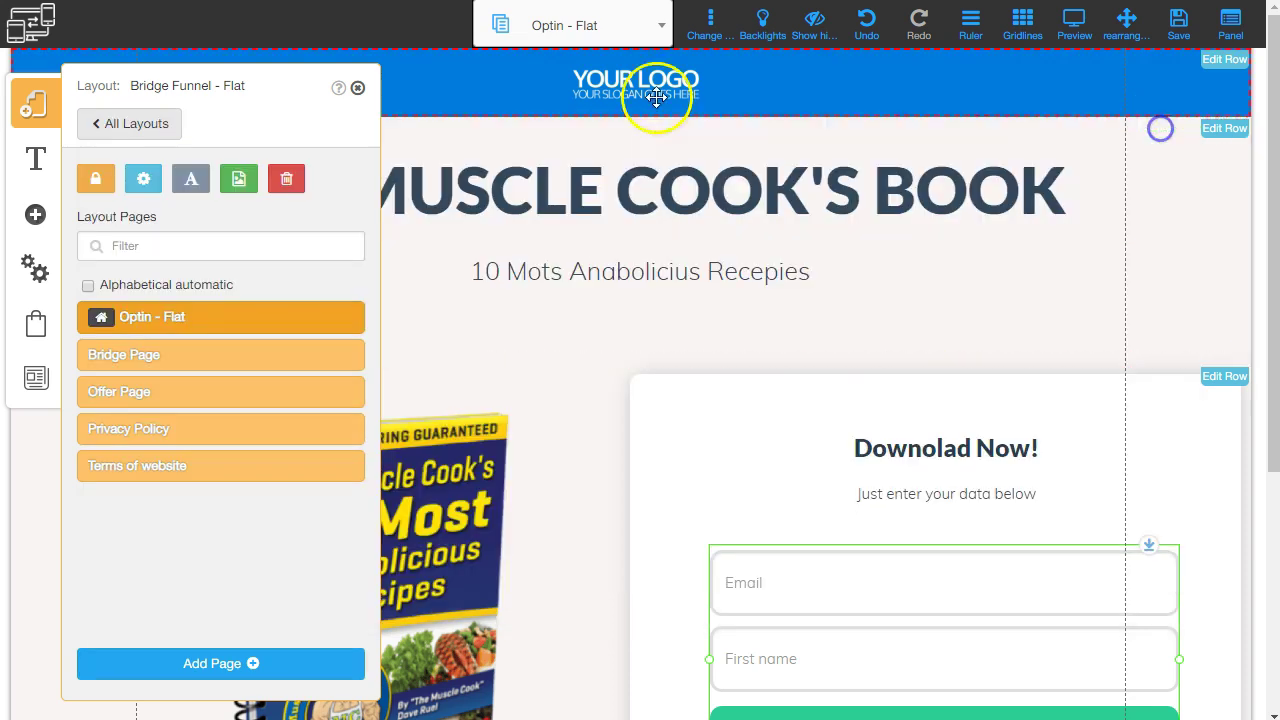
left_click(357, 88)
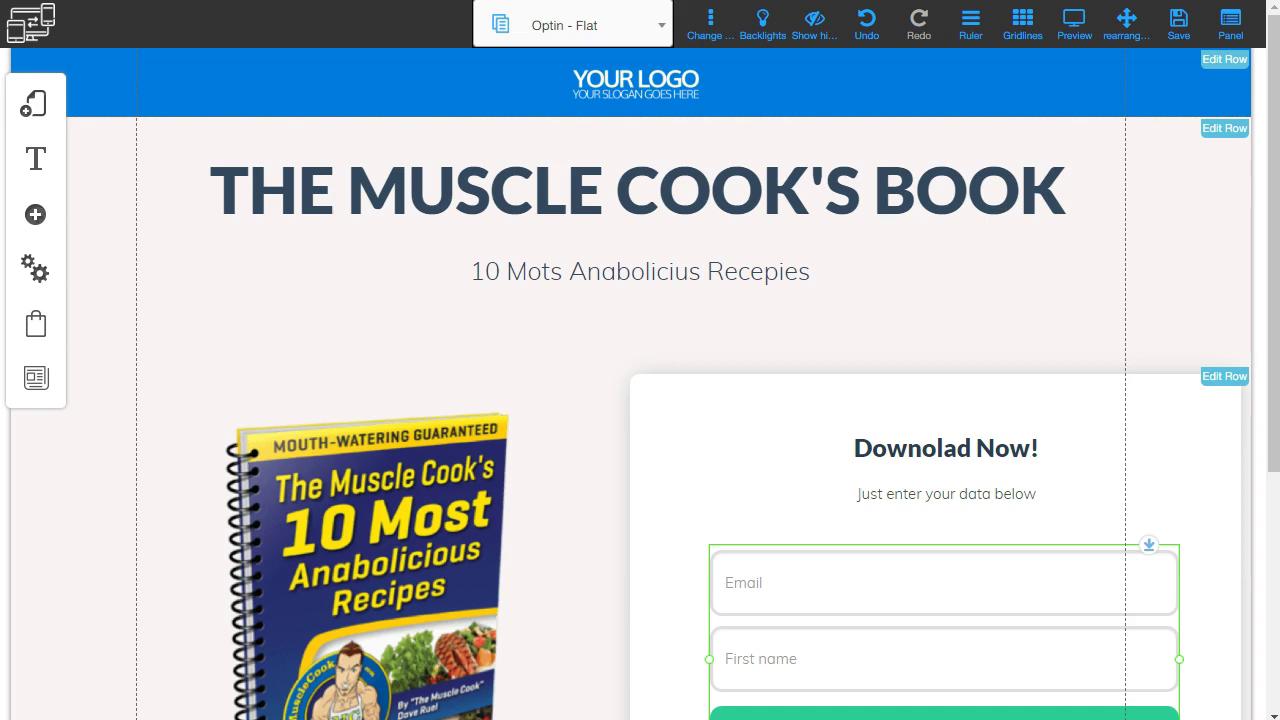
key("ctrl+w")
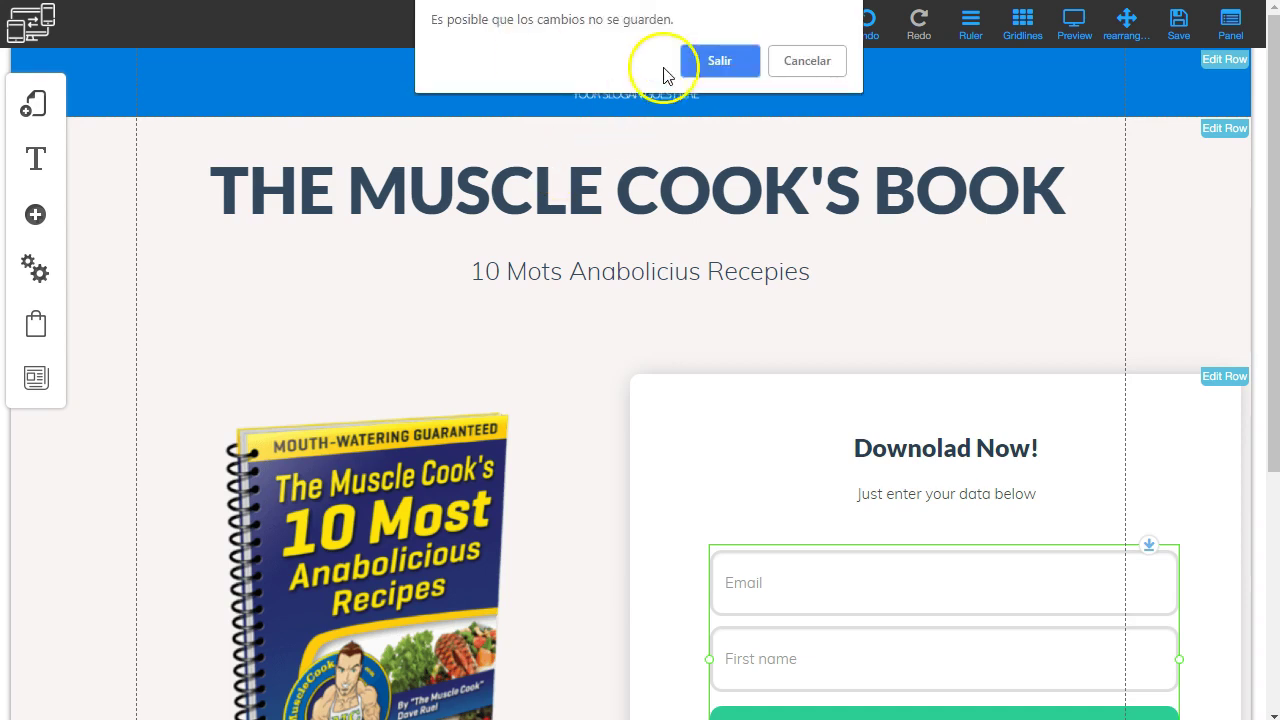
Leave the editor and go to Mis Sitios Responsivos in the responsive builder.
left_click(704, 63)
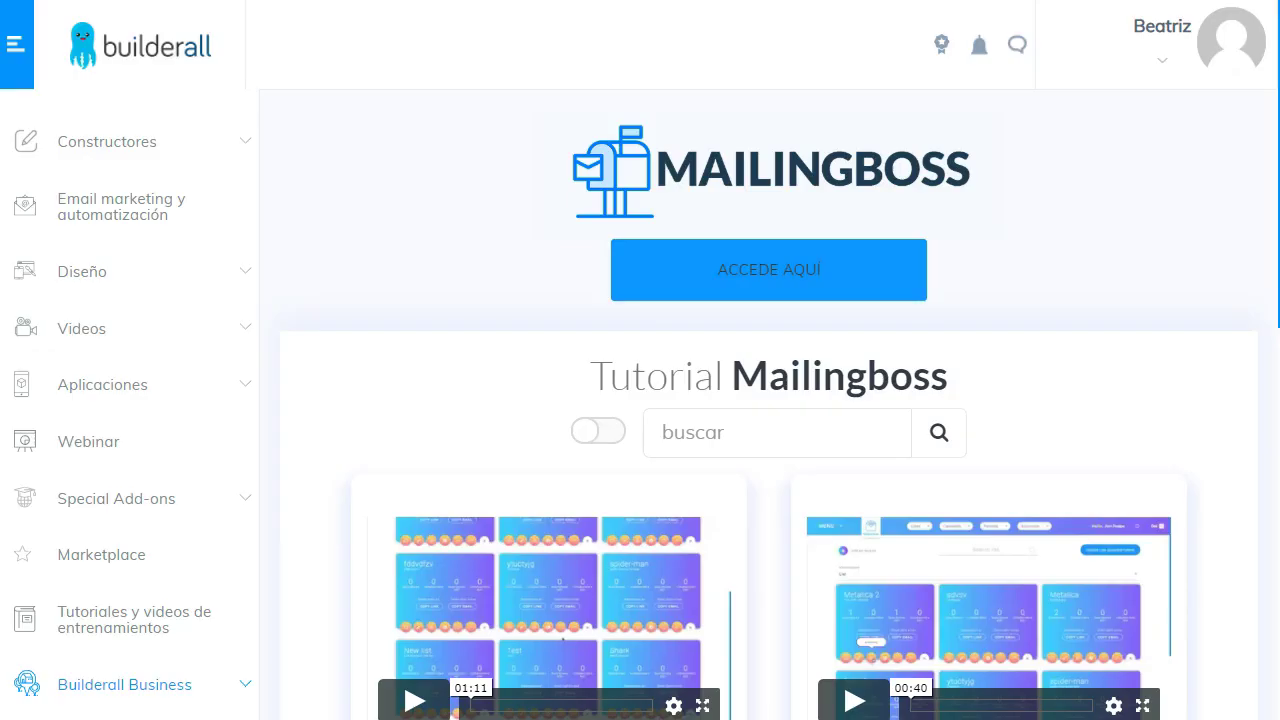
left_click(143, 140)
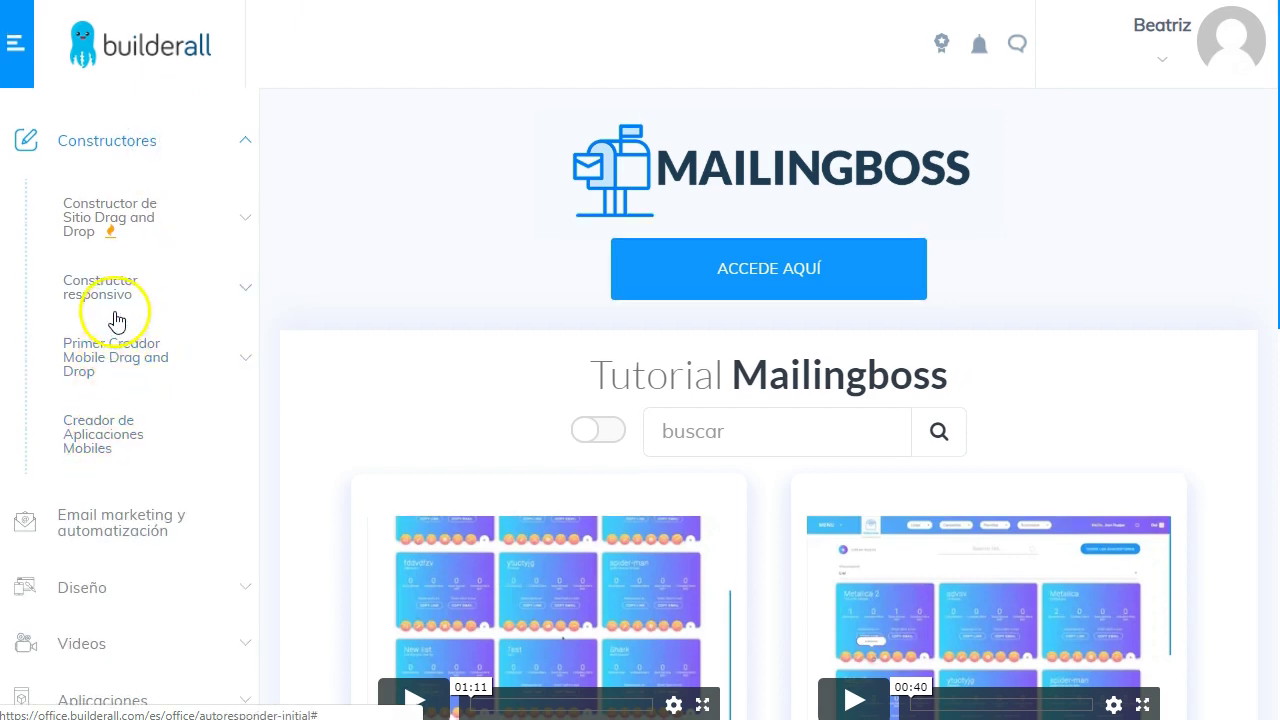
scroll(110, 120, "down", 2)
left_click(106, 88)
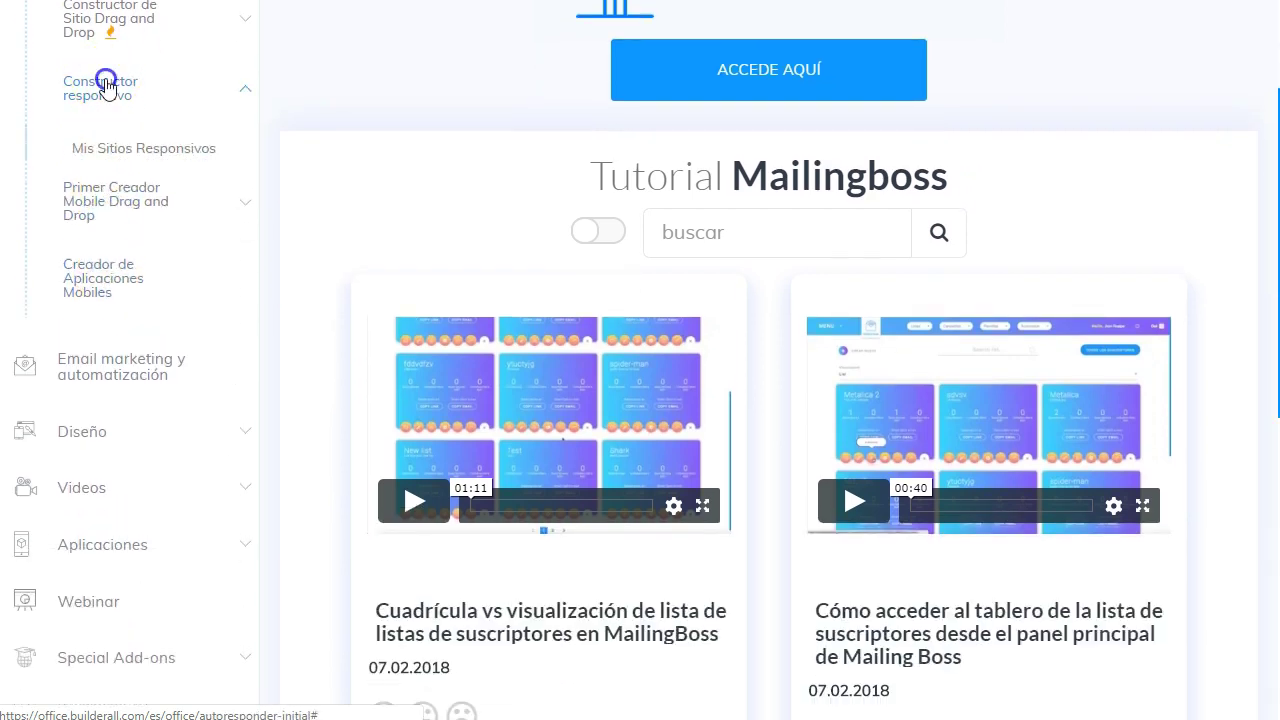
left_click(121, 160)
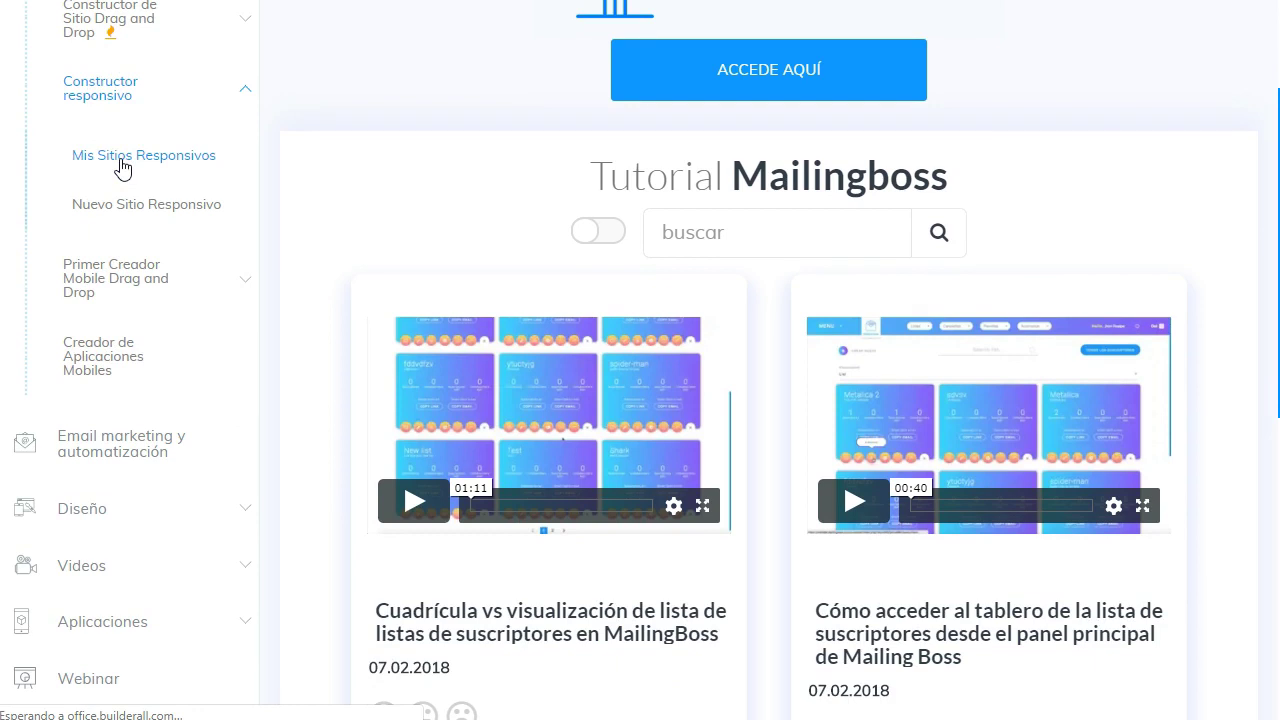
left_click(598, 249)
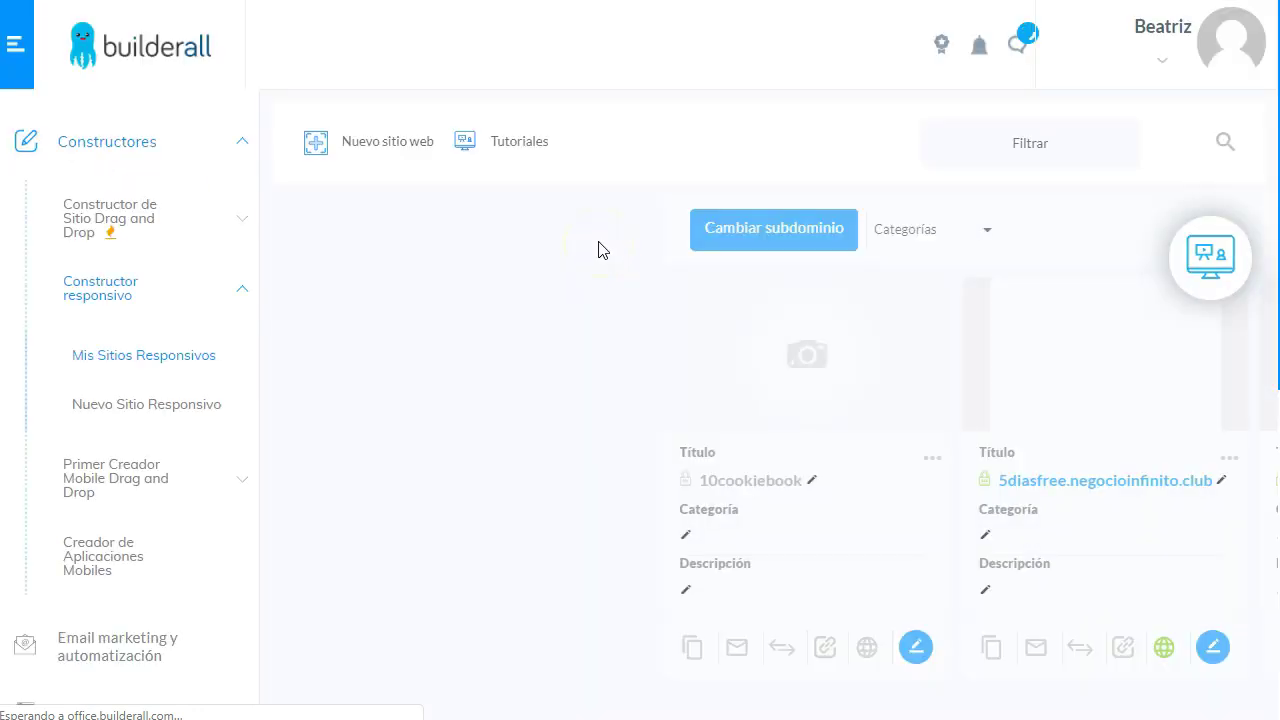
left_click(355, 296)
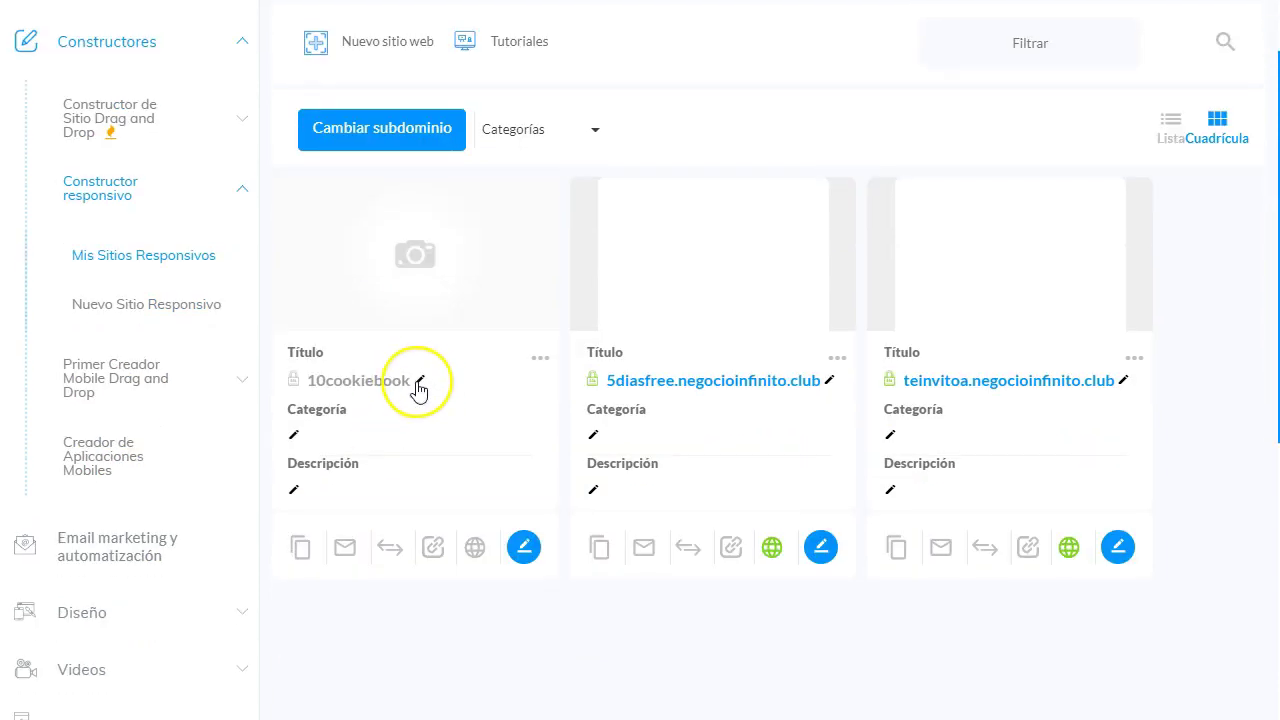
scroll(425, 410, "down", 1)
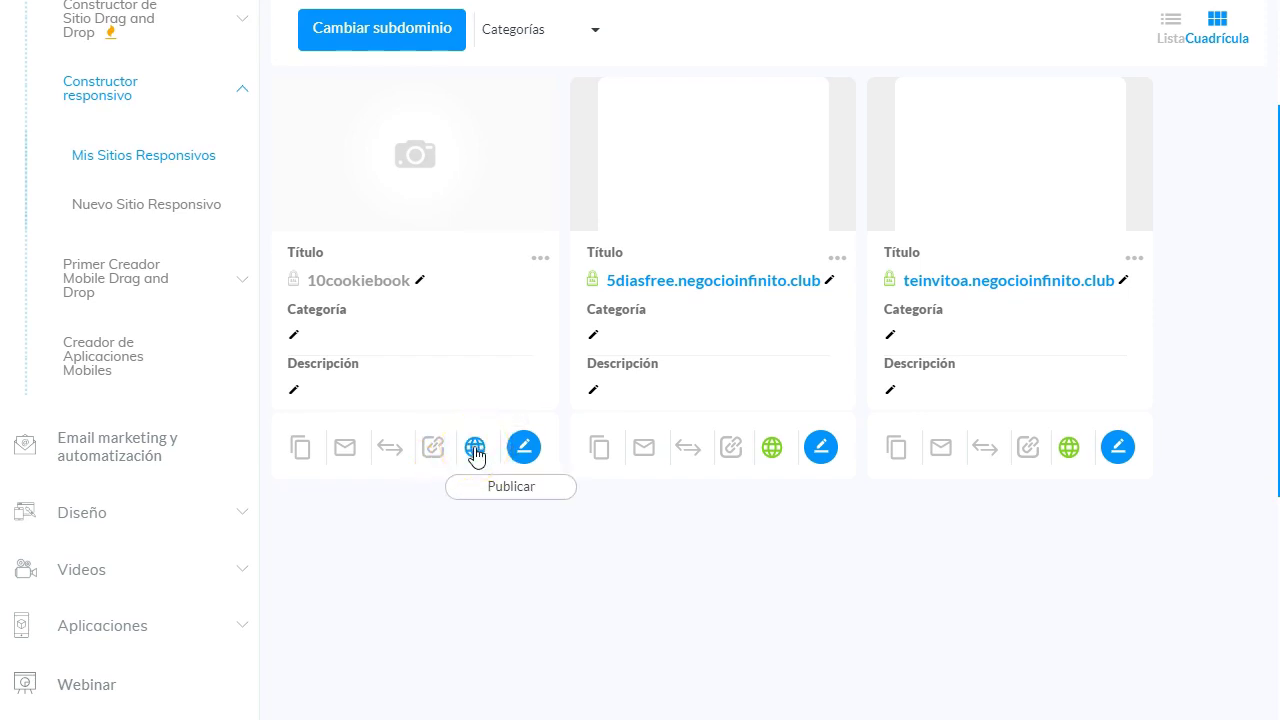
Publish the 10cookiebook site and copy its live page address.
left_click(475, 449)
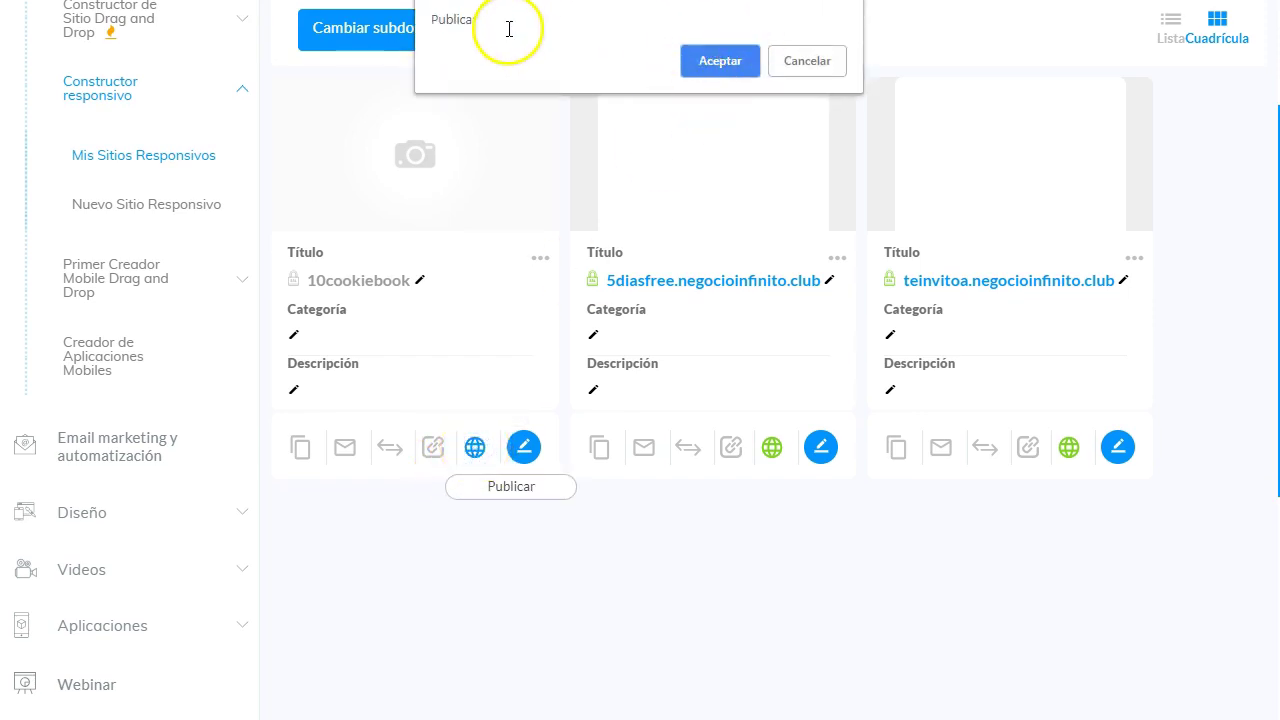
left_click(715, 62)
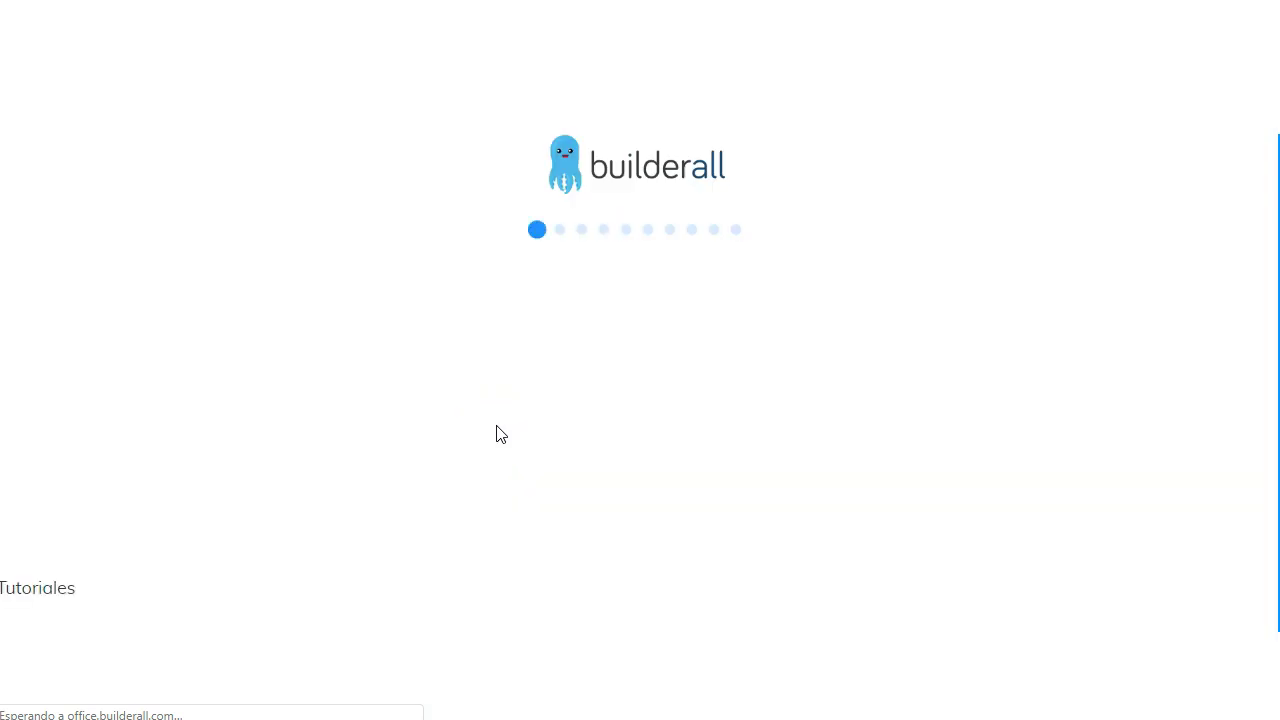
left_click(373, 284)
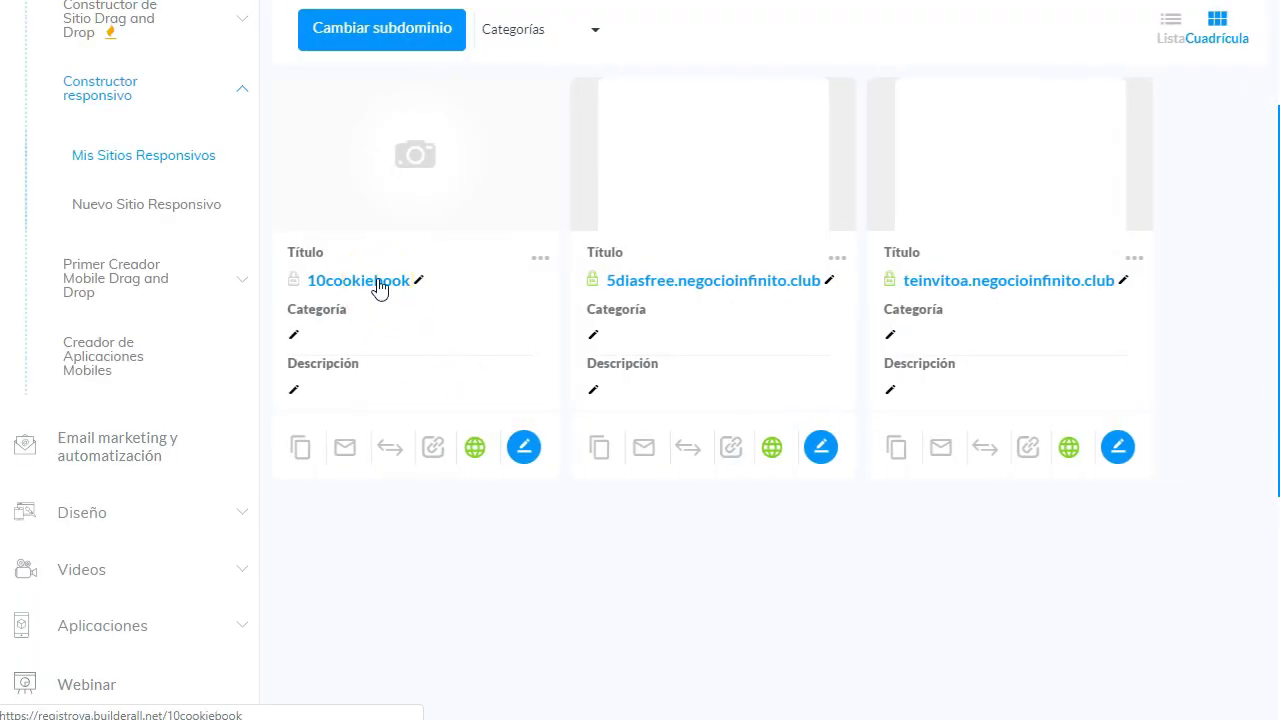
right_click(381, 287)
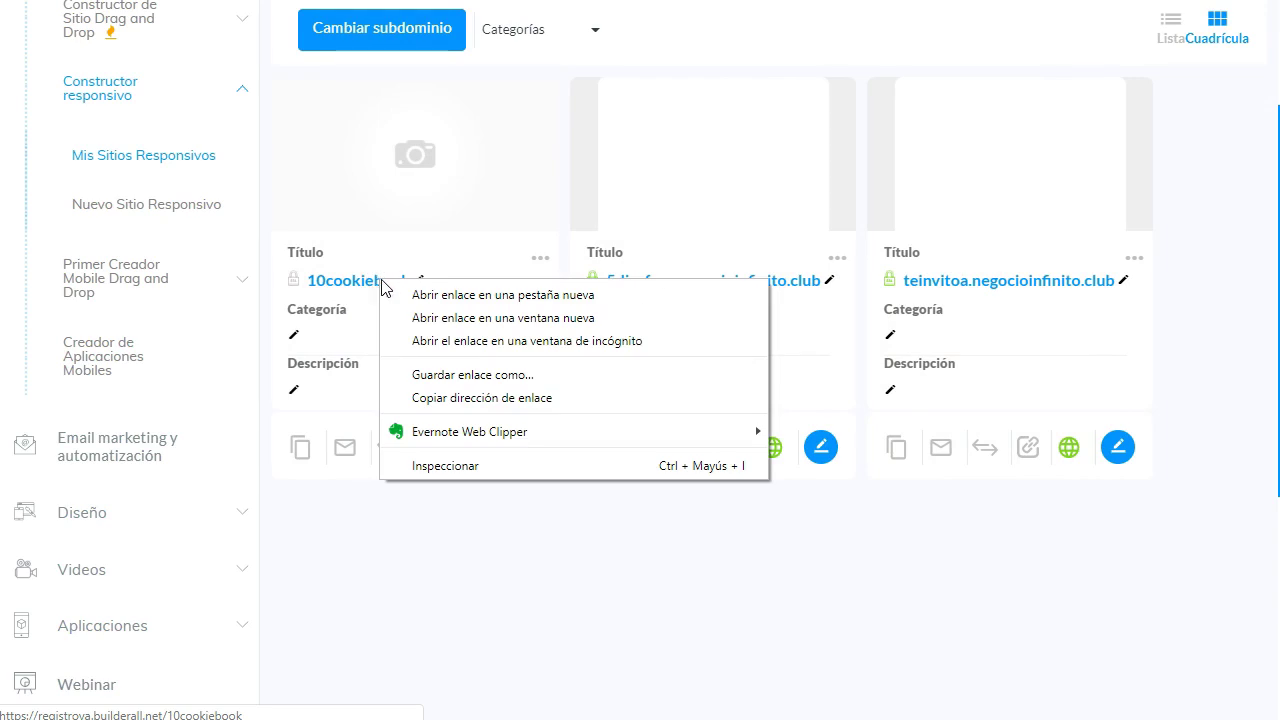
left_click(531, 397)
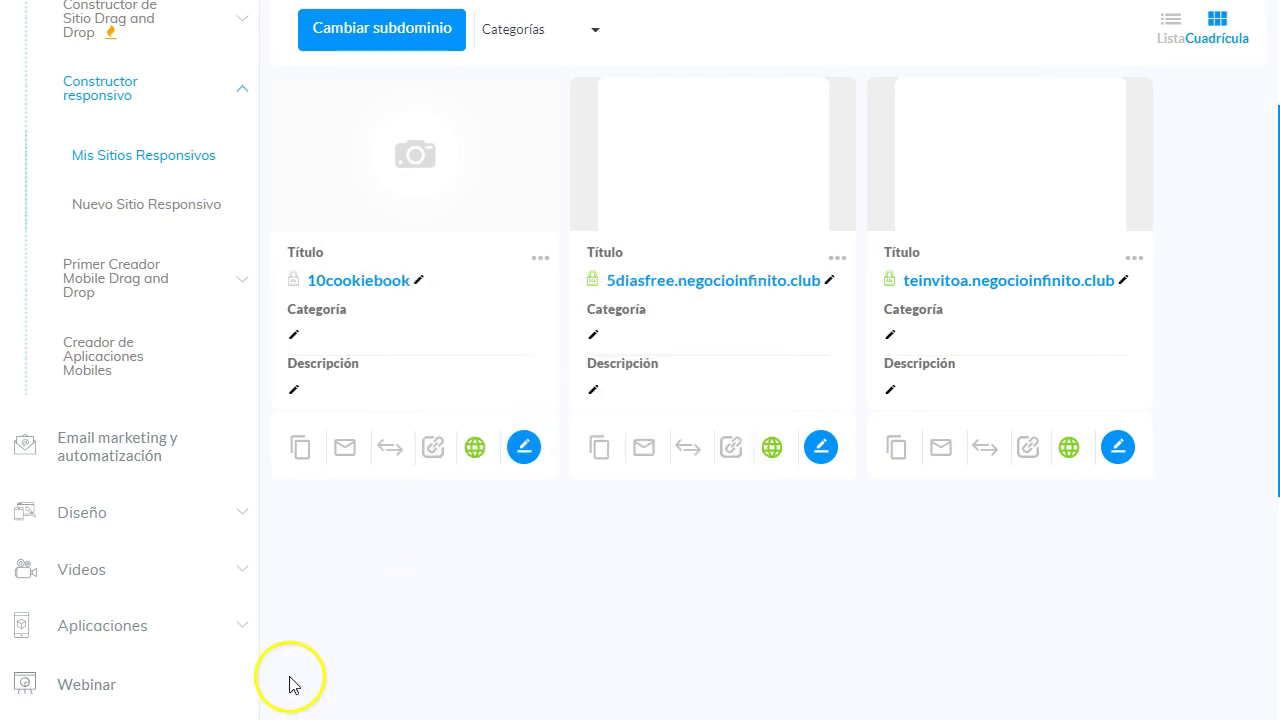
key("alt+Tab")
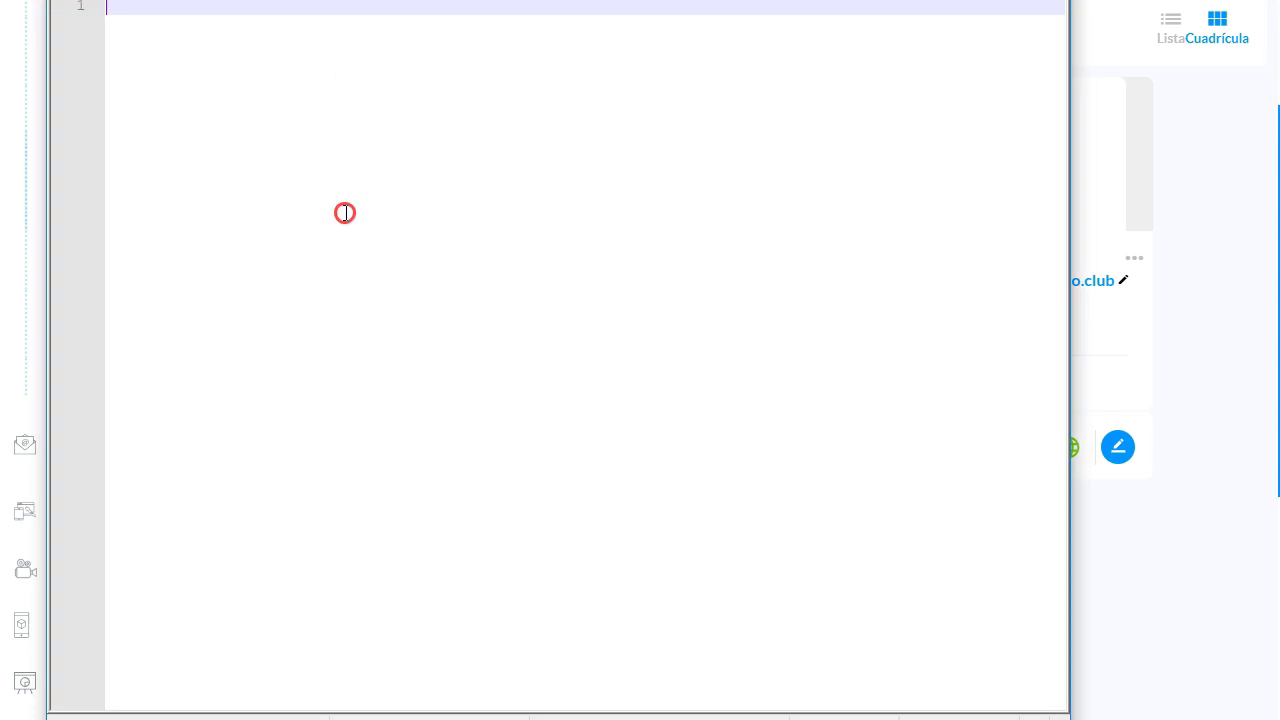
right_click(344, 212)
left_click(429, 270)
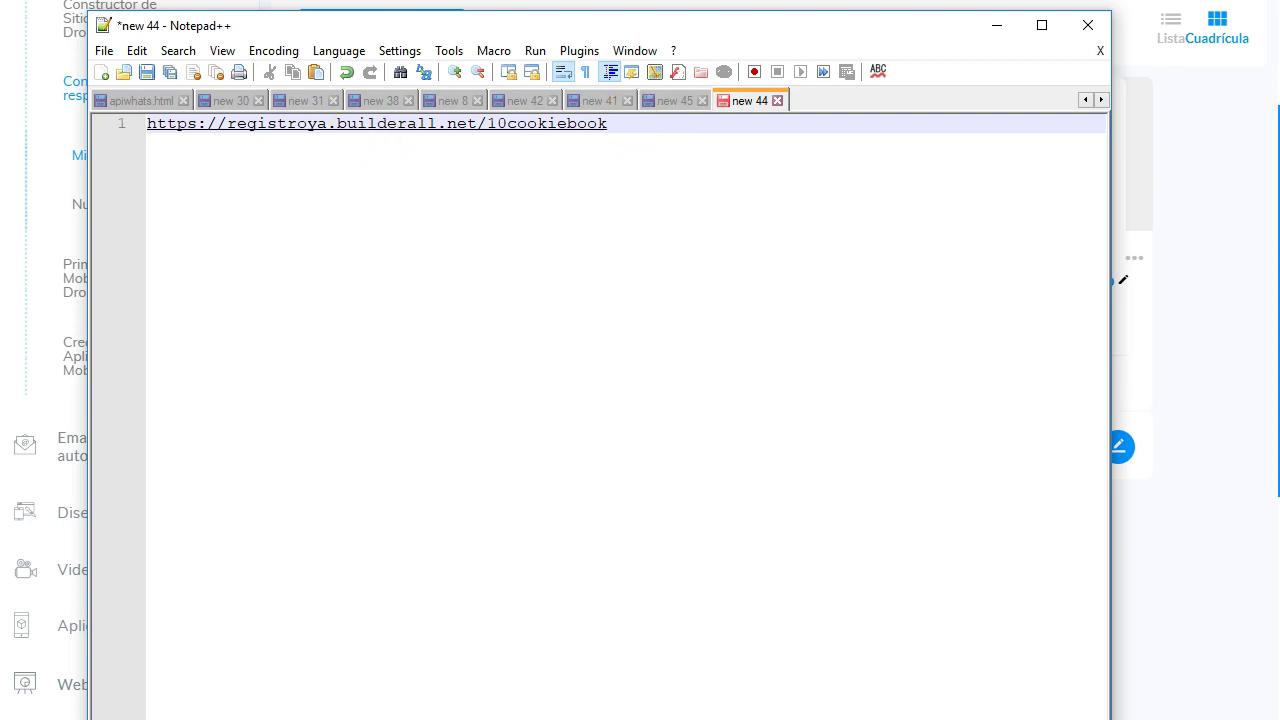
key("alt+Tab")
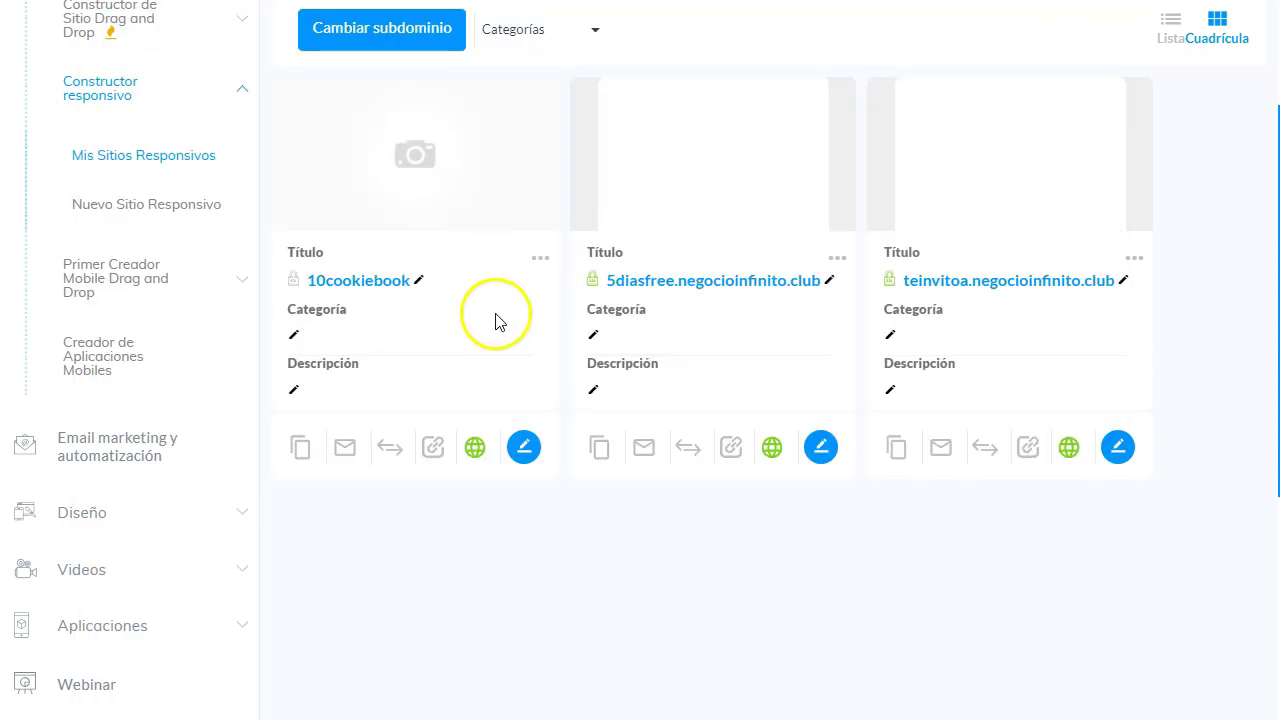
Start connecting a custom domain to 10cookiebook and enter musclebuilding.negocioinfinito.club.
left_click(541, 260)
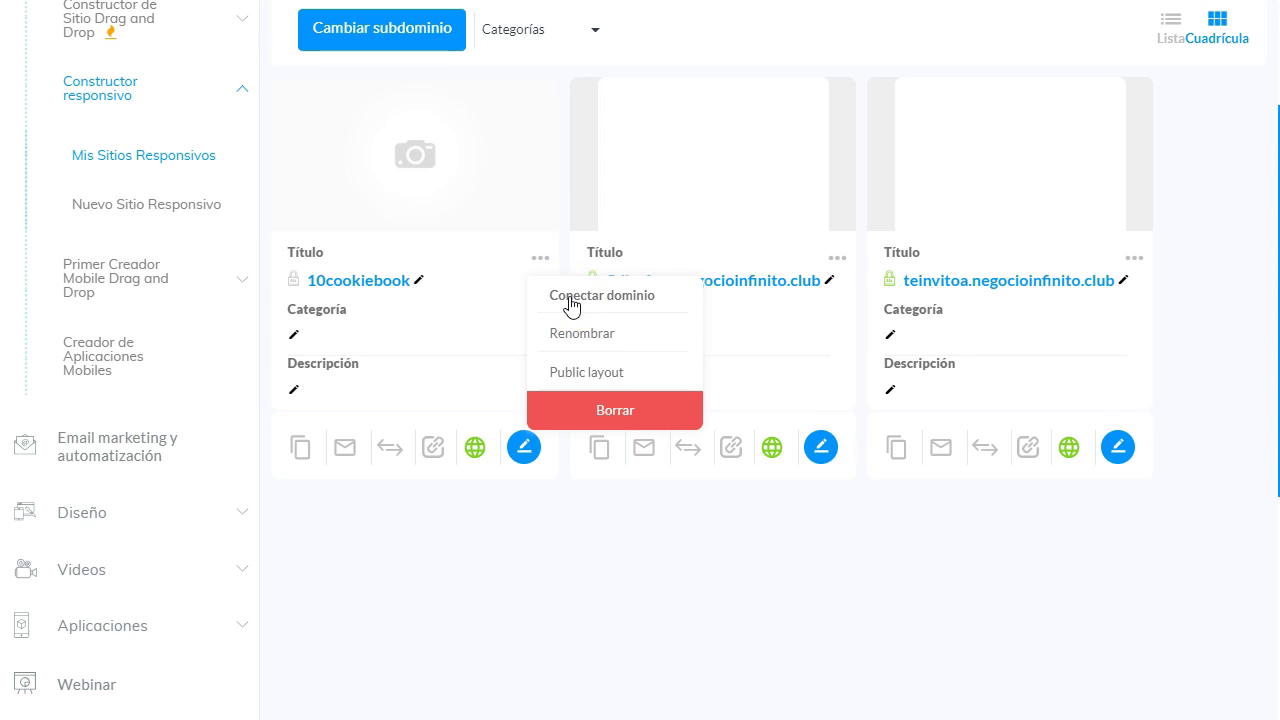
left_click(572, 300)
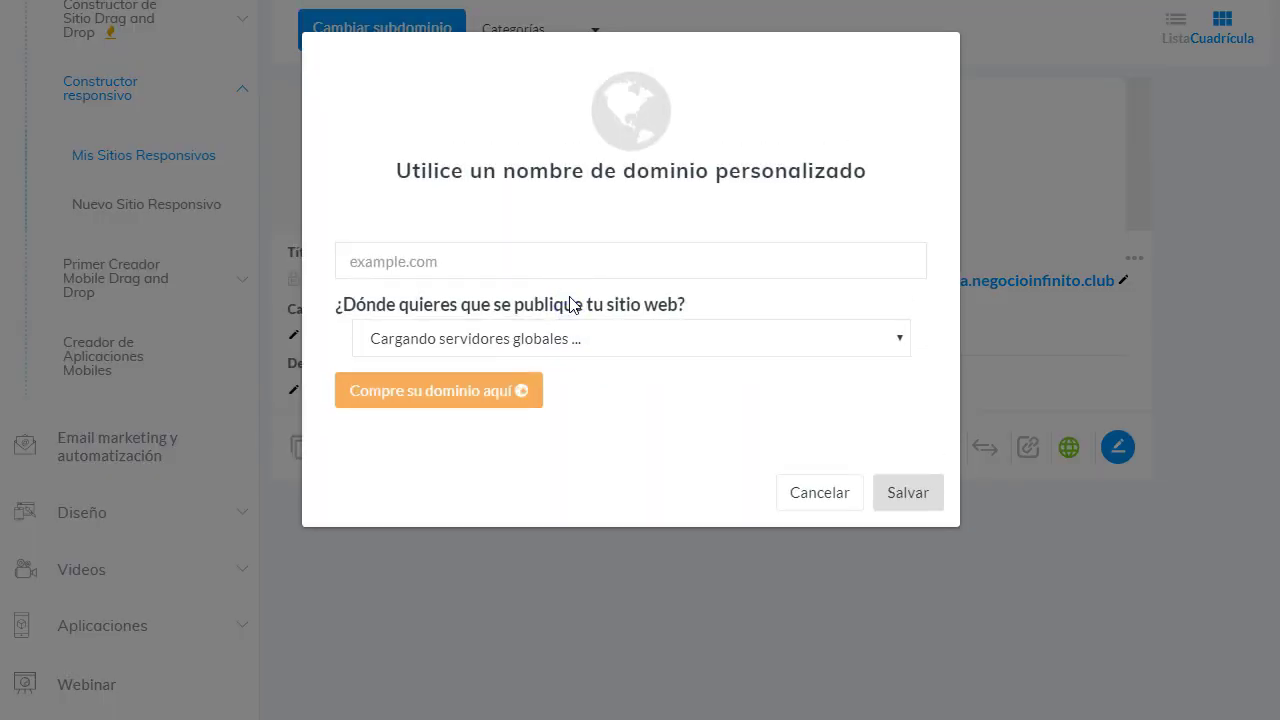
left_click(429, 268)
left_click(443, 264)
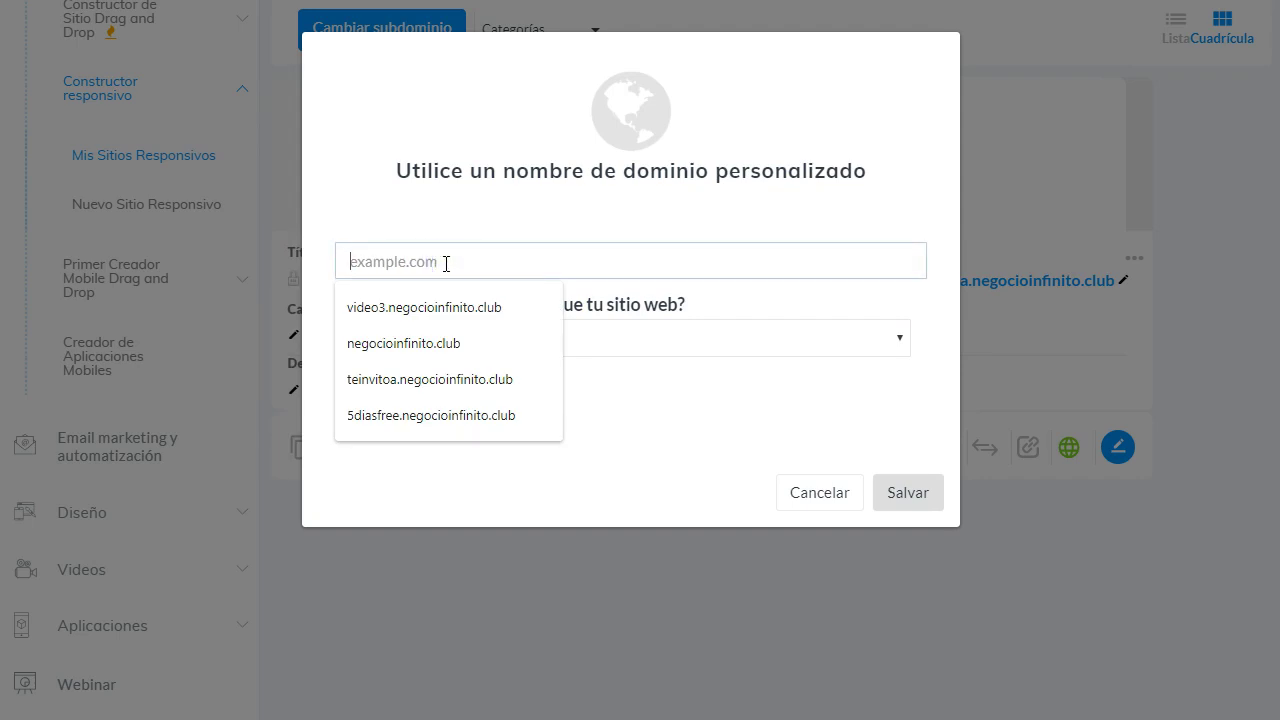
left_click(446, 310)
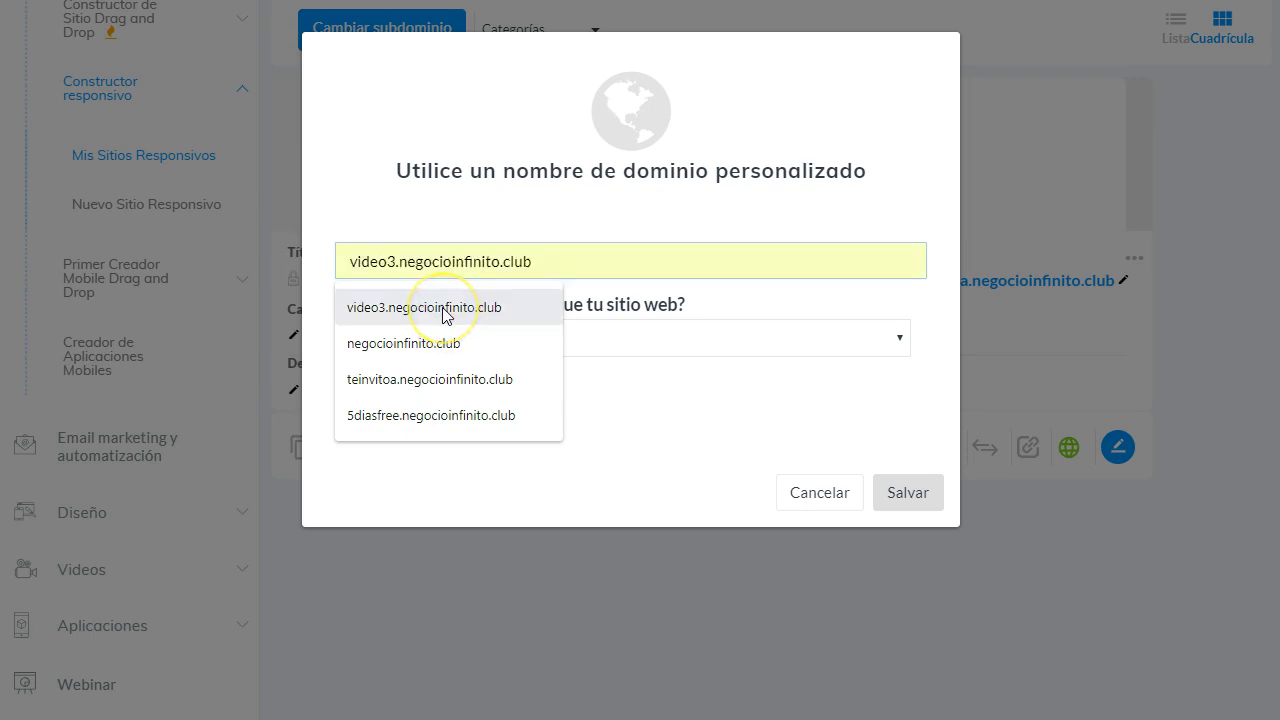
left_click(561, 263)
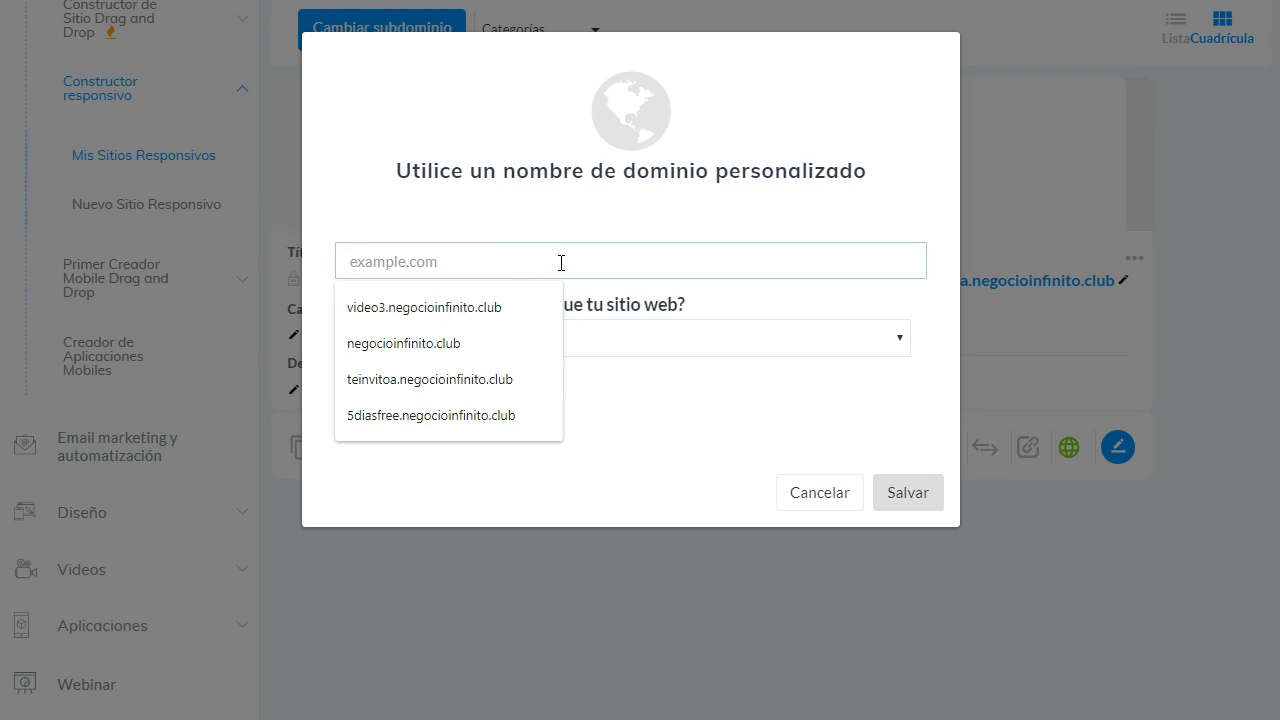
type("mu")
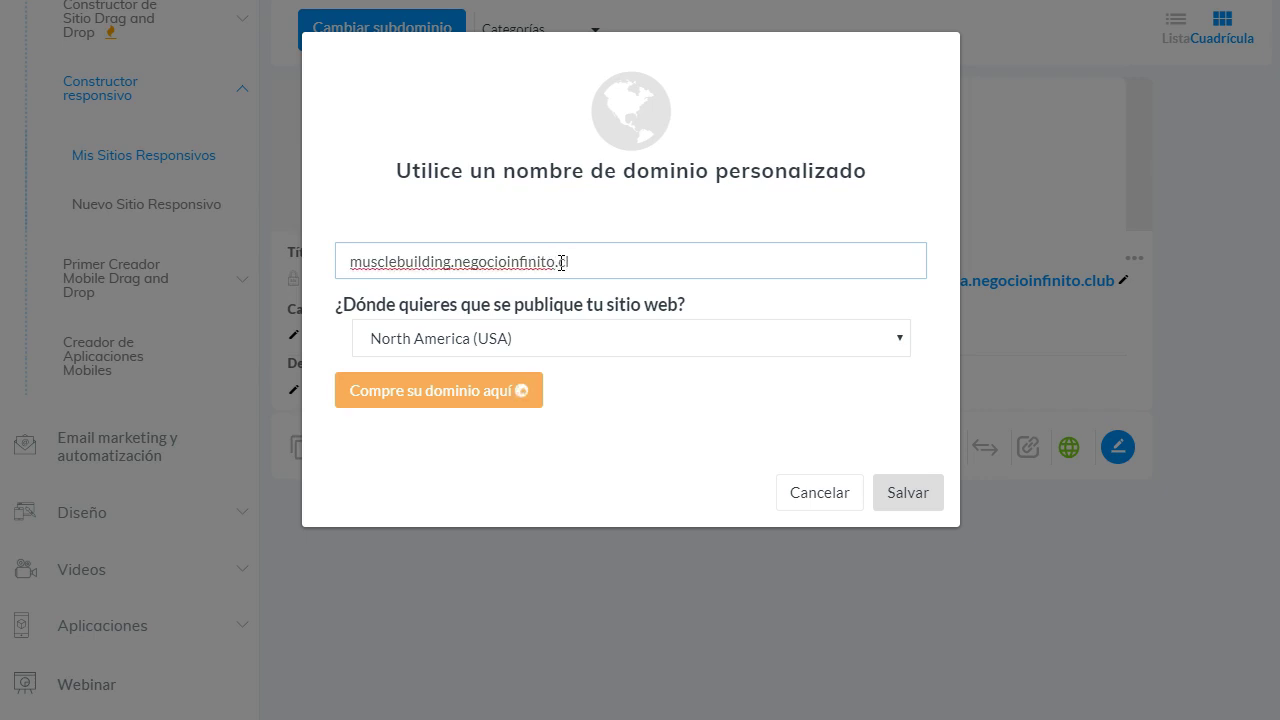
type("b")
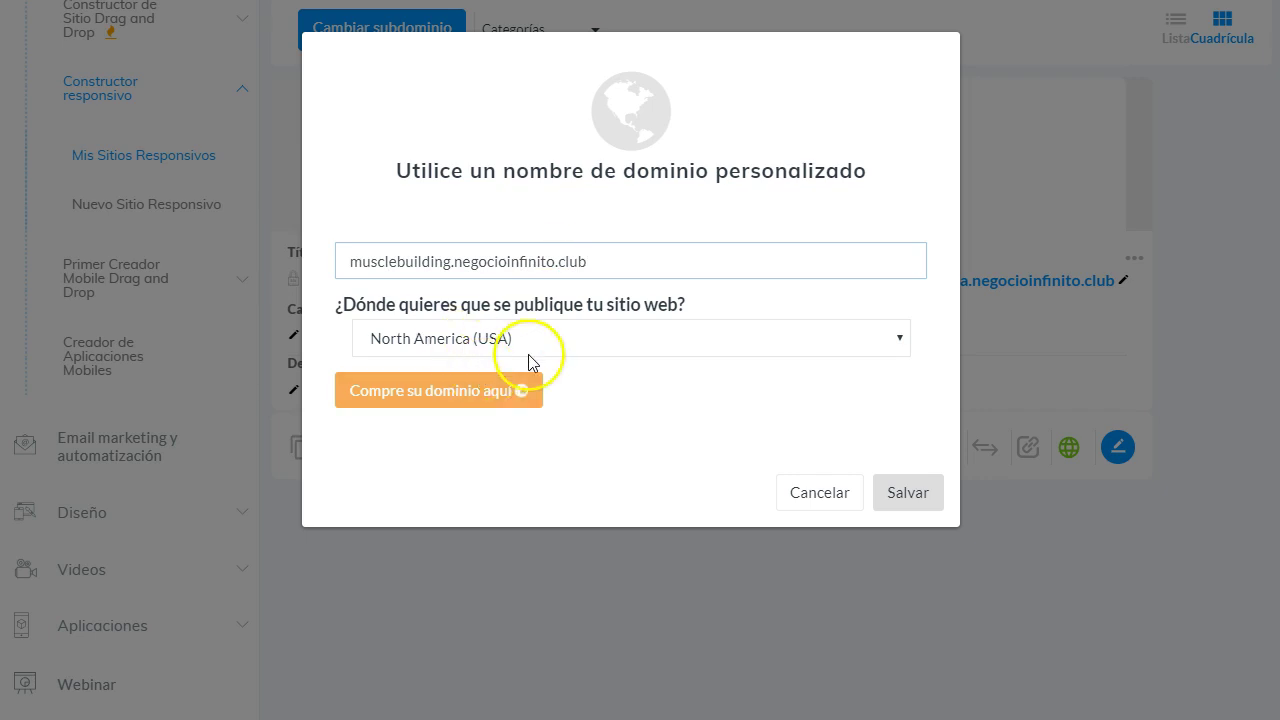
Keep North America (USA) hosting, save the domain, and acknowledge the CNAME instructions.
left_click(440, 340)
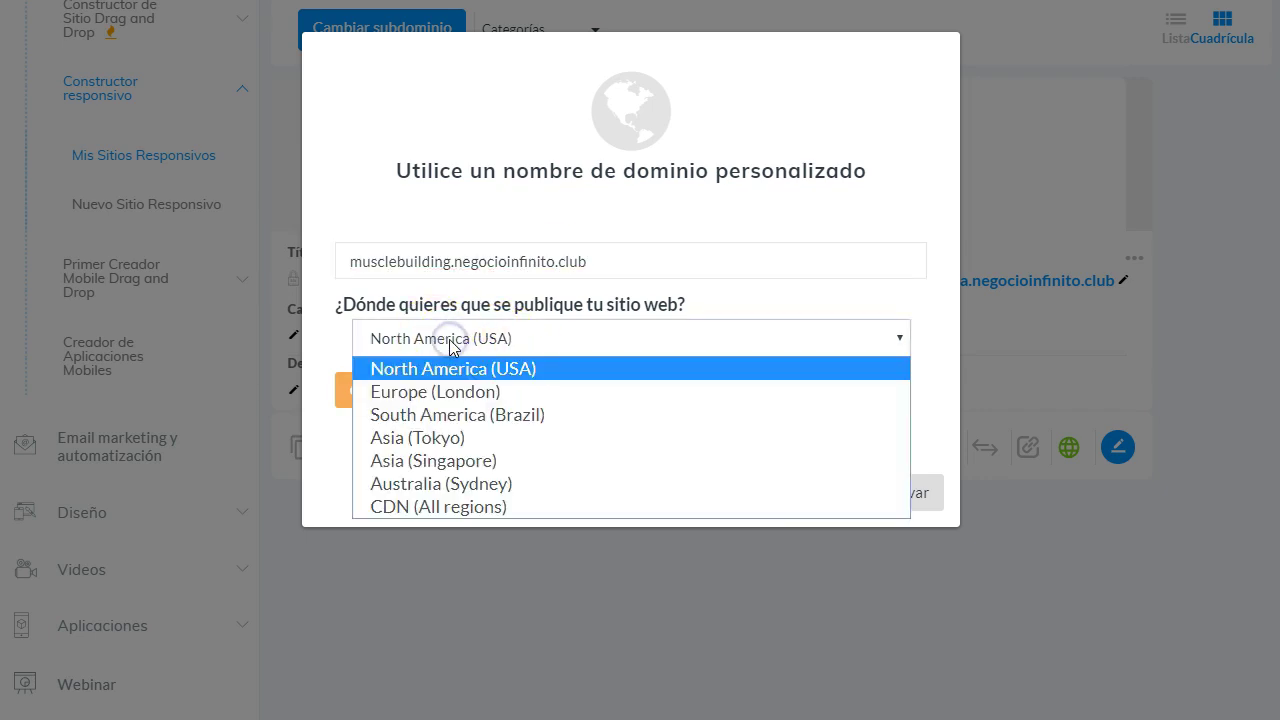
left_click(528, 337)
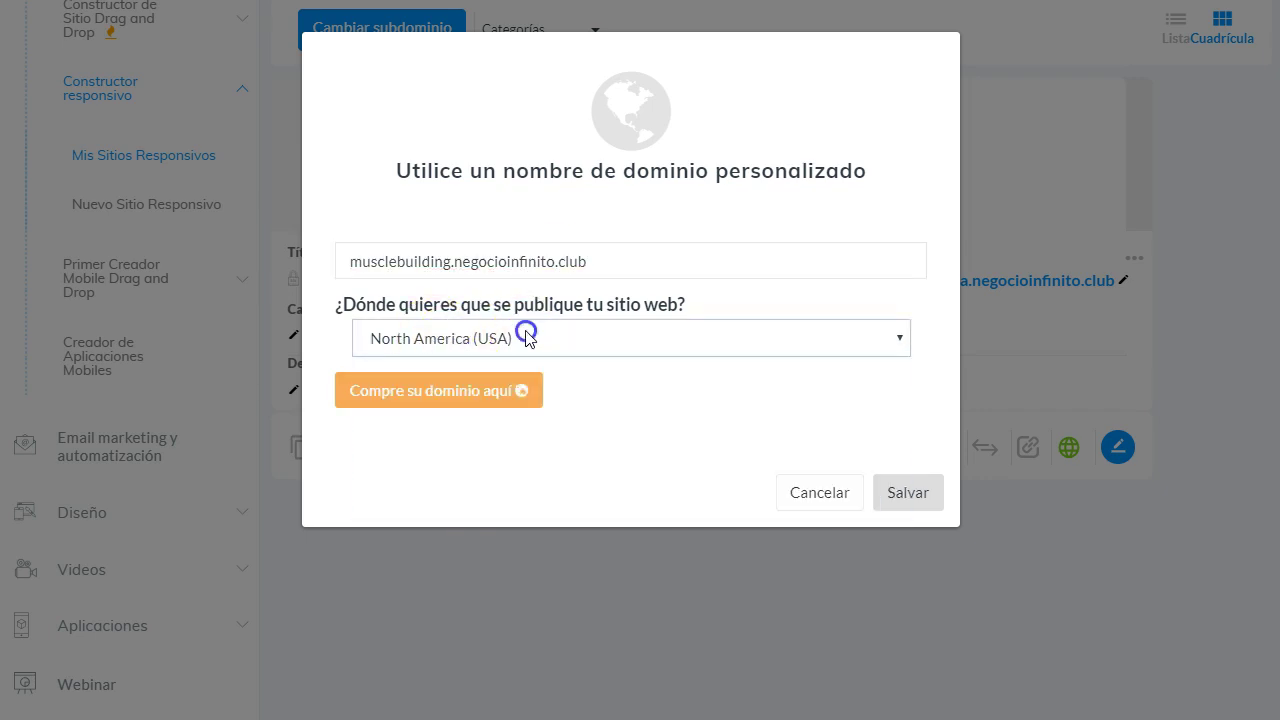
left_click(906, 496)
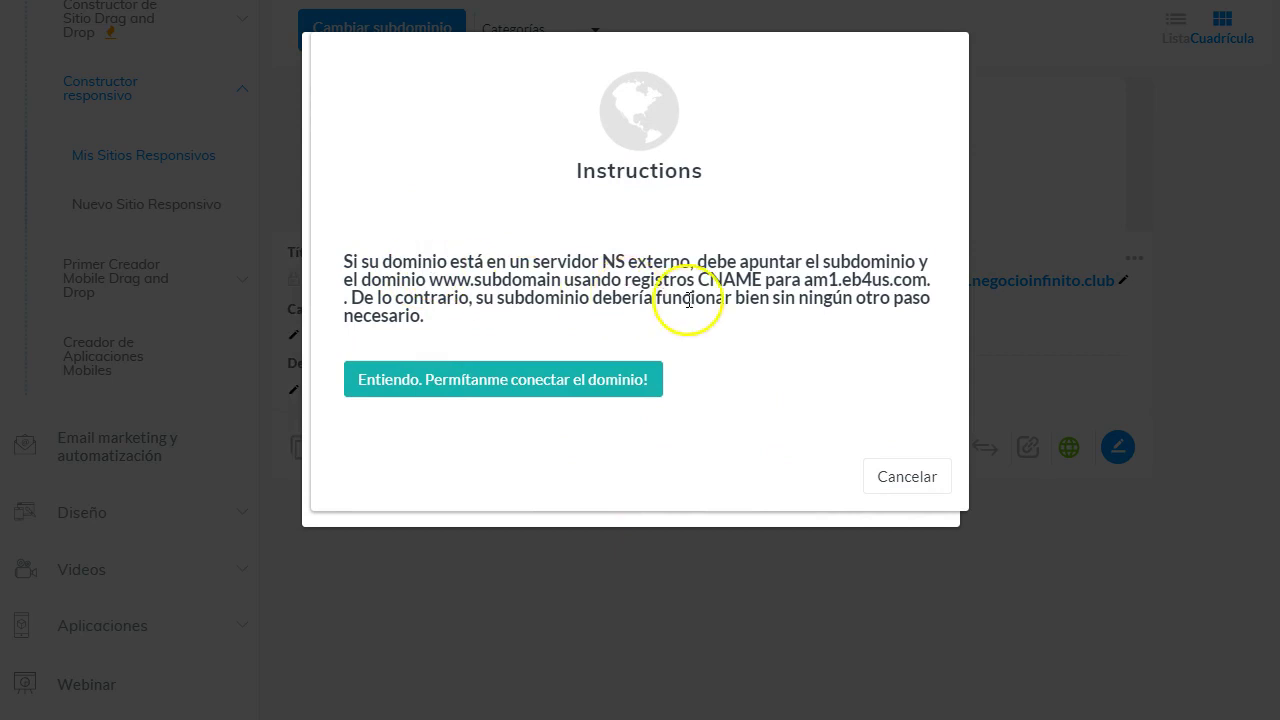
left_click(570, 385)
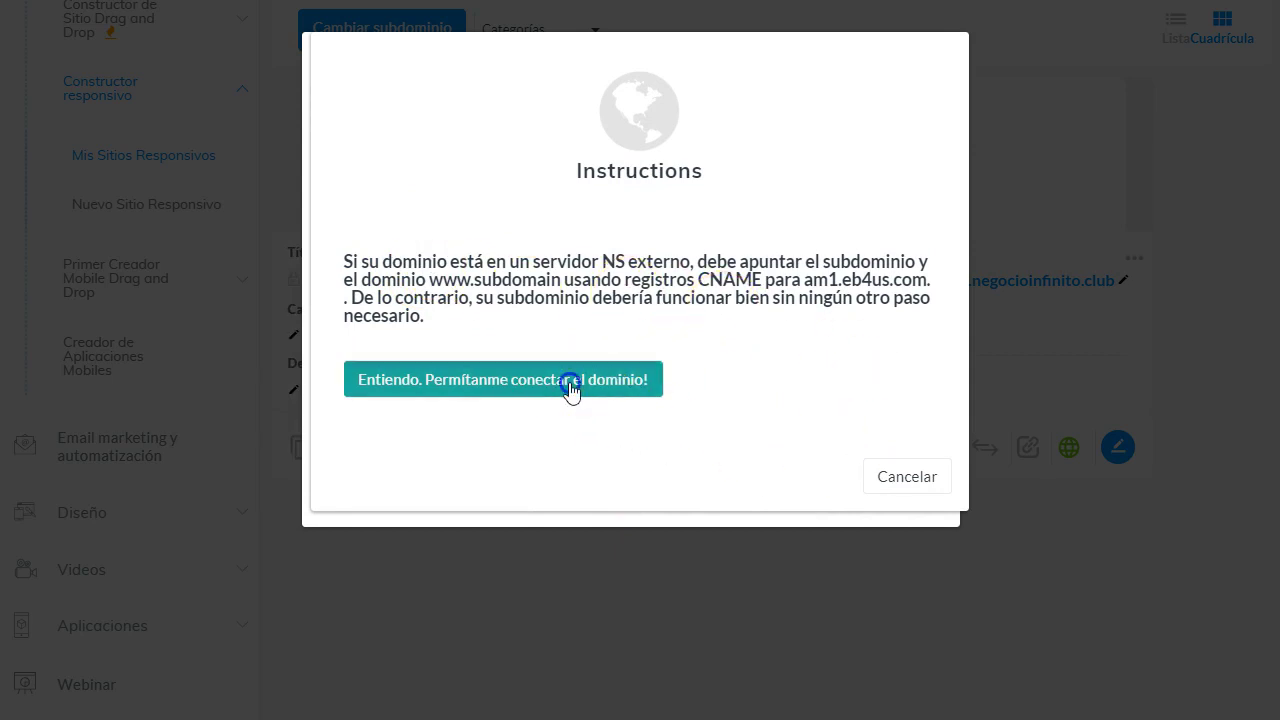
left_click(905, 492)
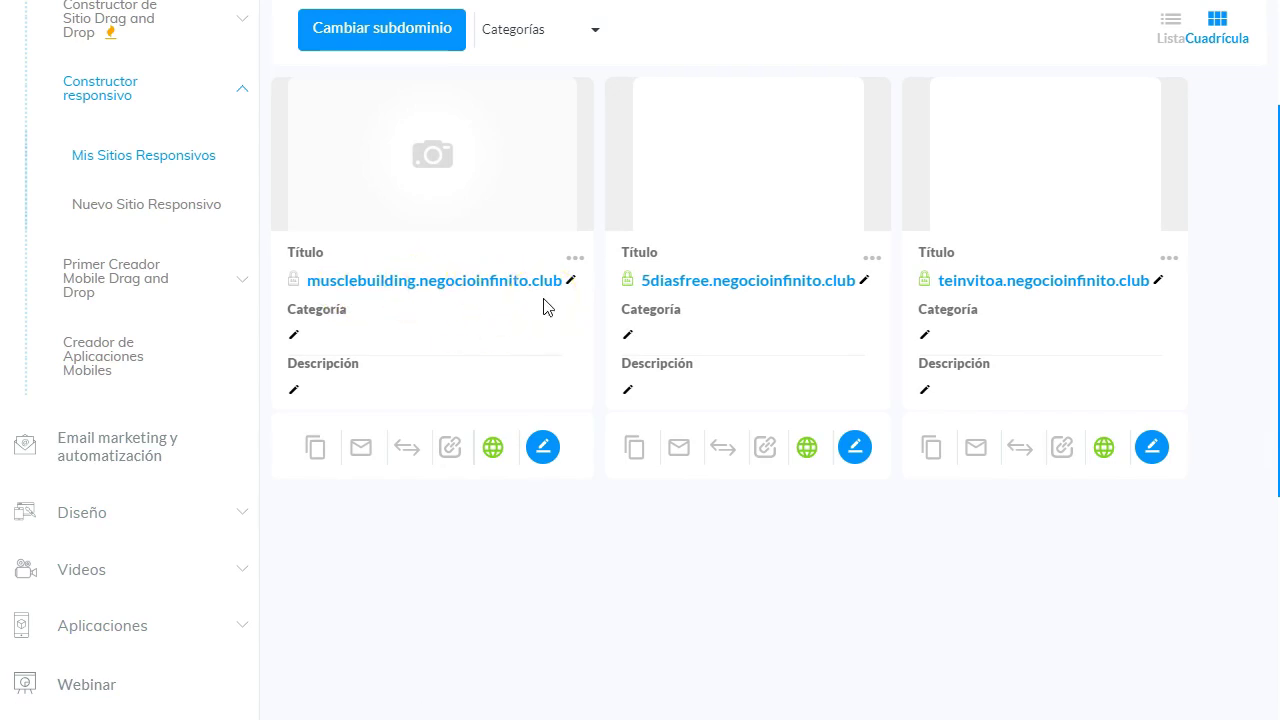
right_click(474, 288)
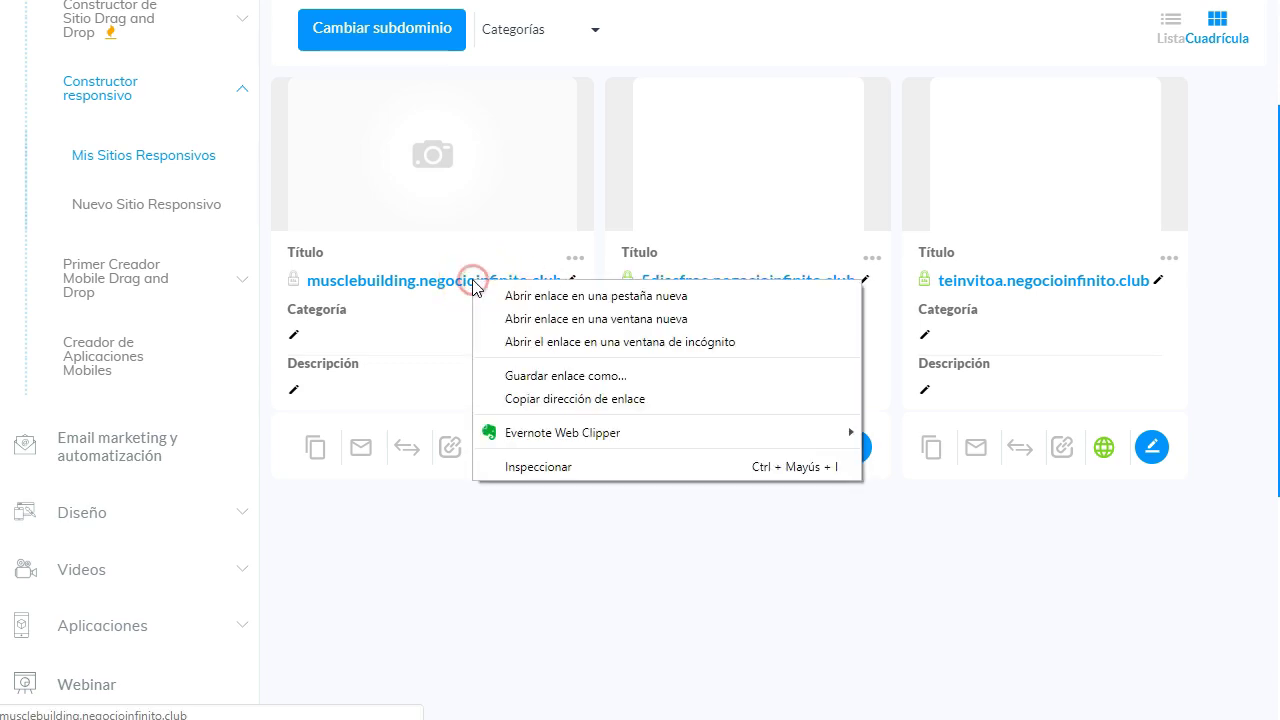
left_click(532, 296)
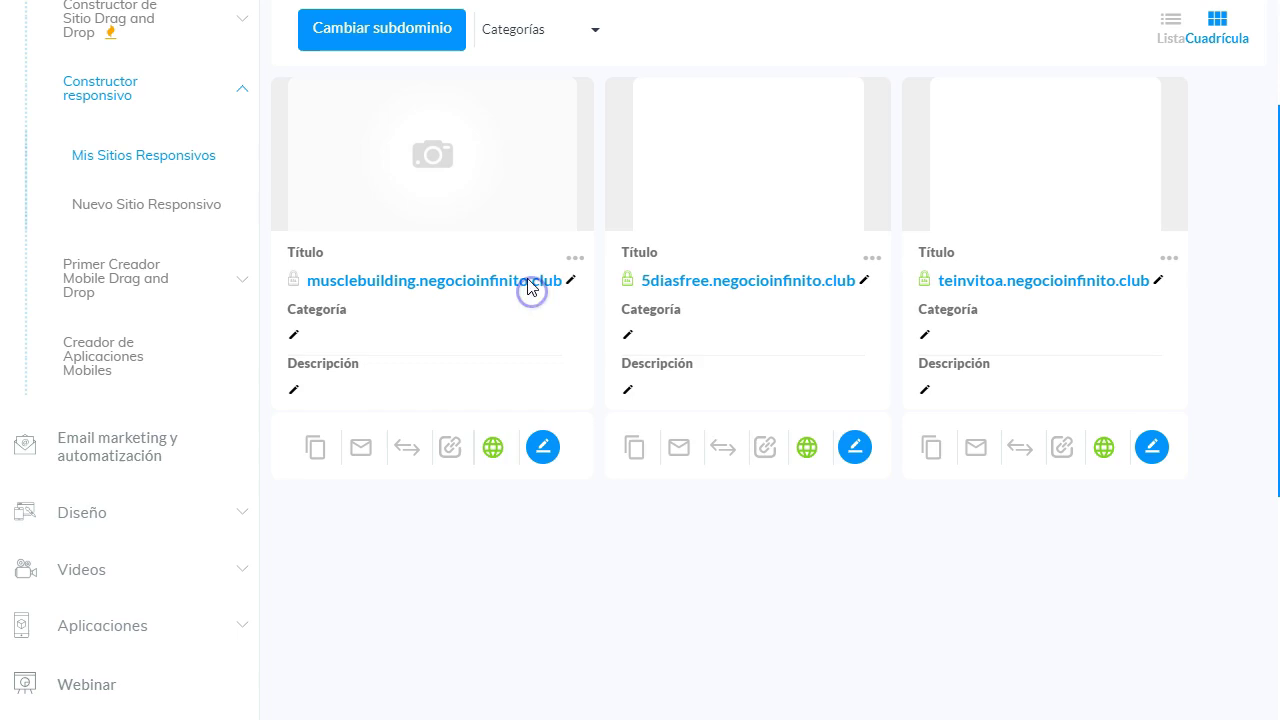
key("ctrl+Tab")
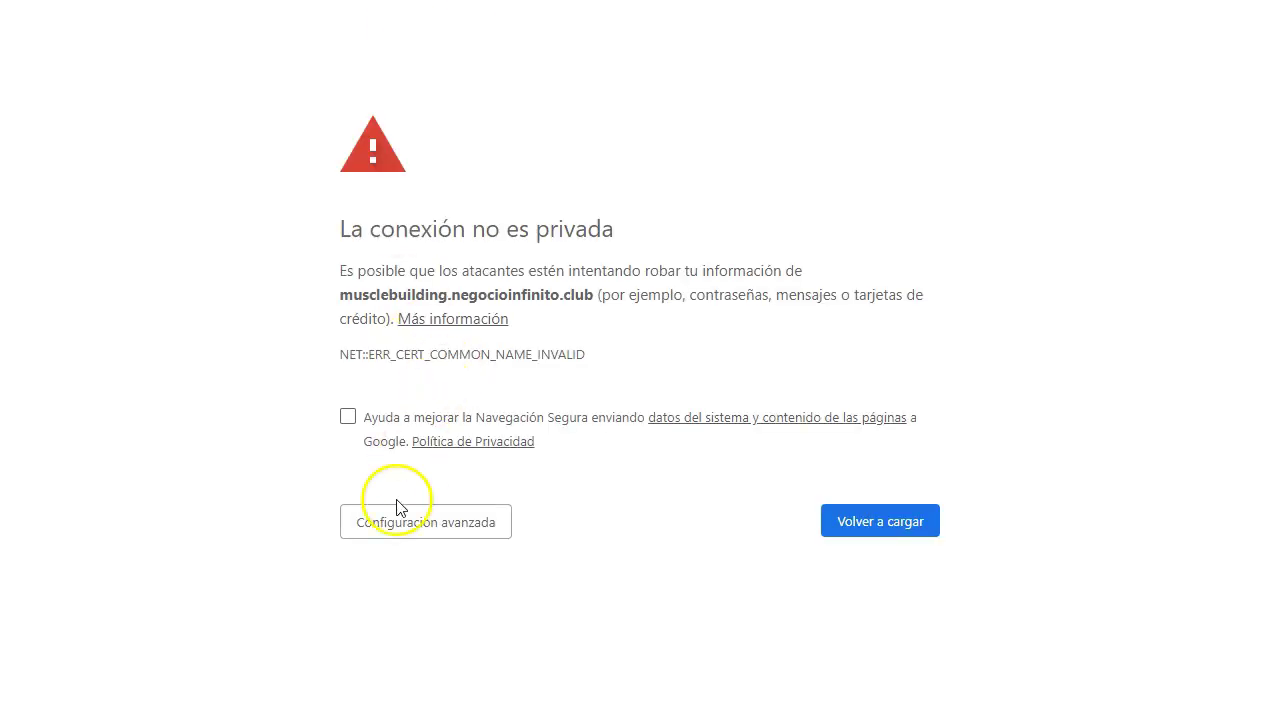
key("ctrl+shift+Tab")
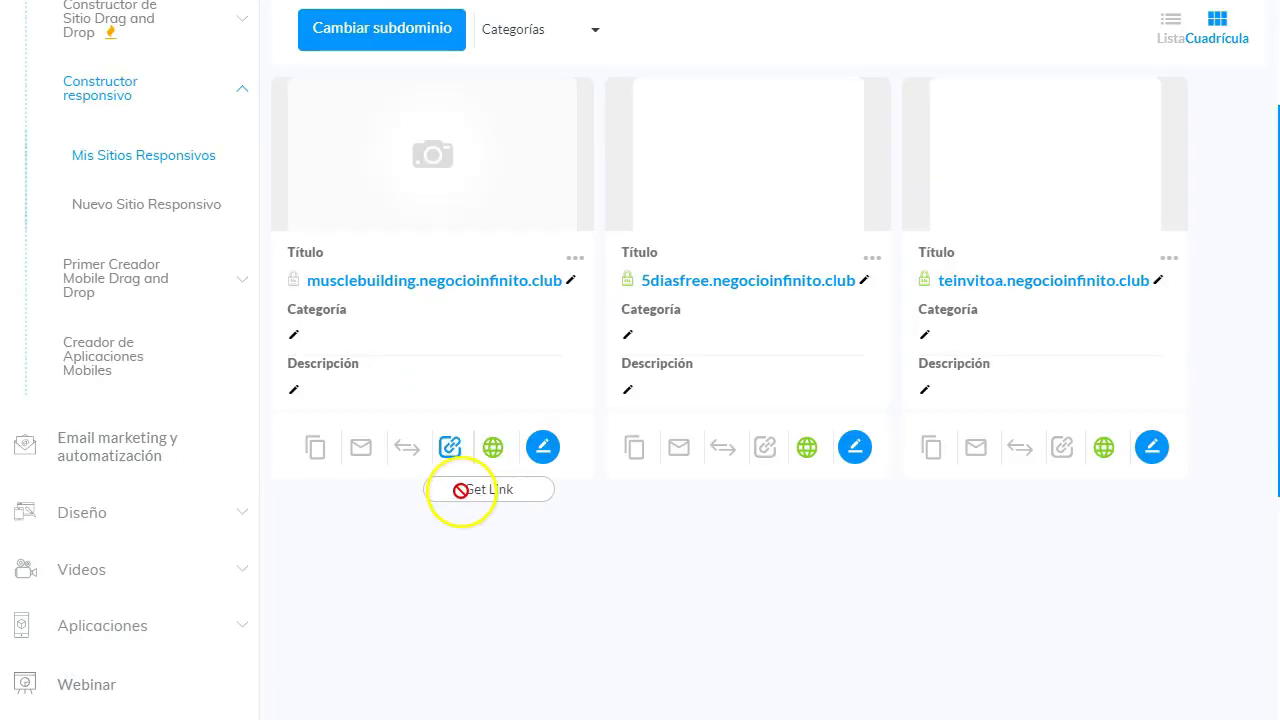
left_click(576, 262)
left_click(599, 303)
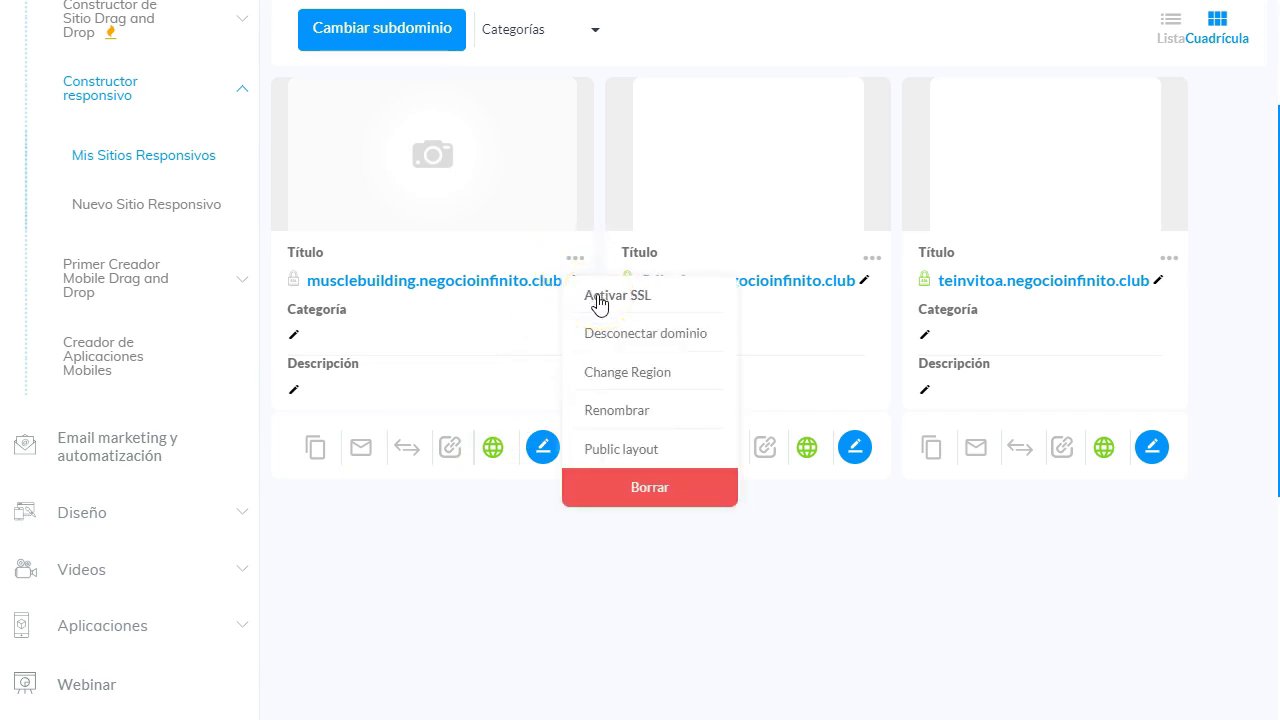
left_click(576, 258)
left_click(706, 625)
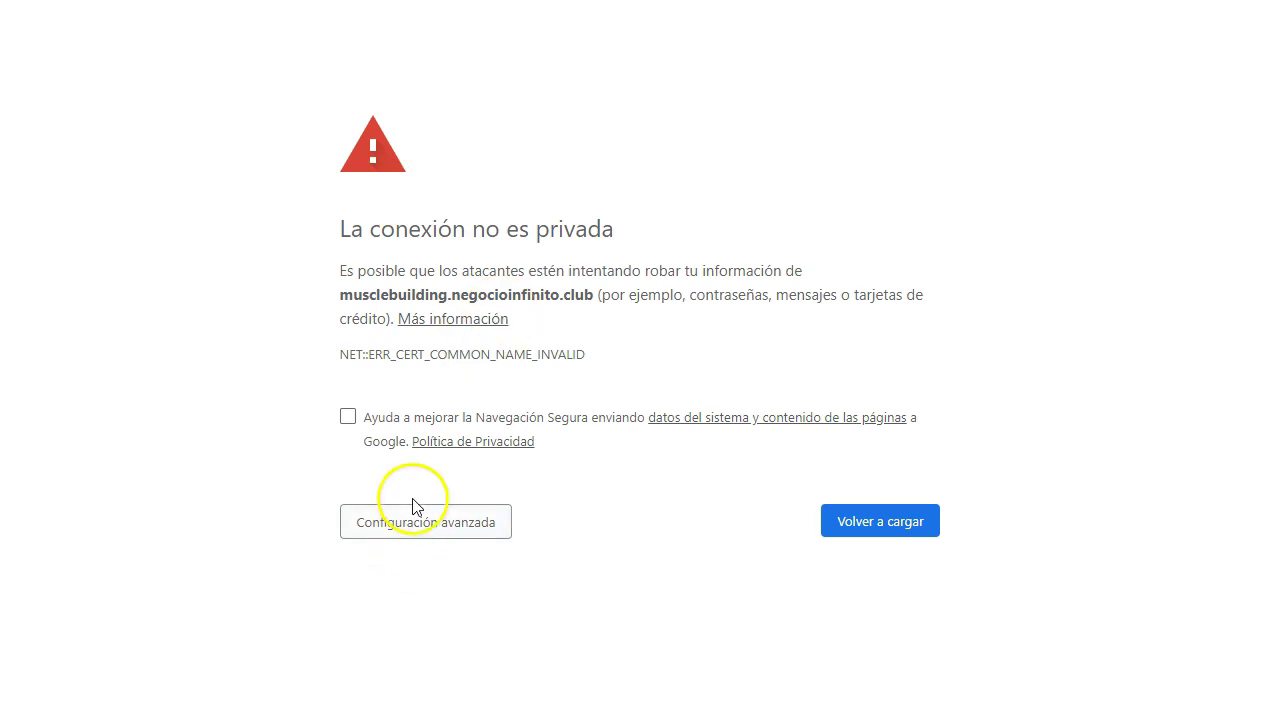
left_click(415, 528)
scroll(417, 532, "down", 2)
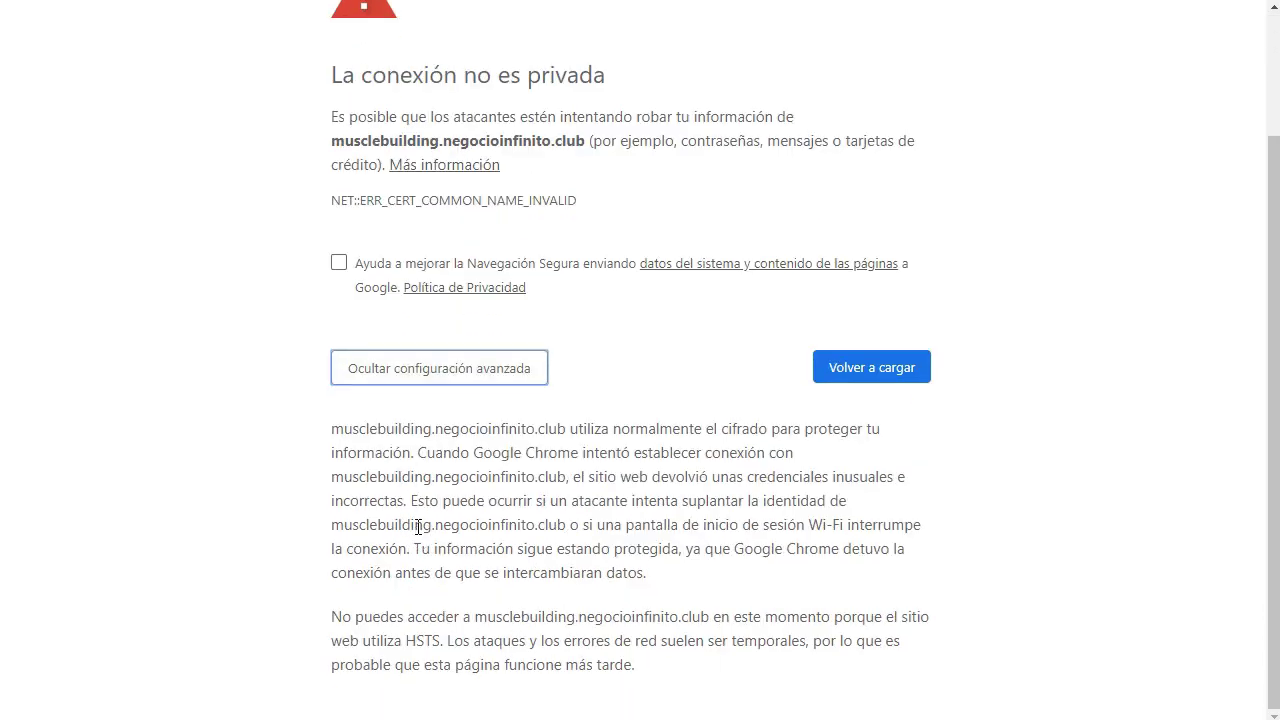
scroll(535, 440, "up", 2)
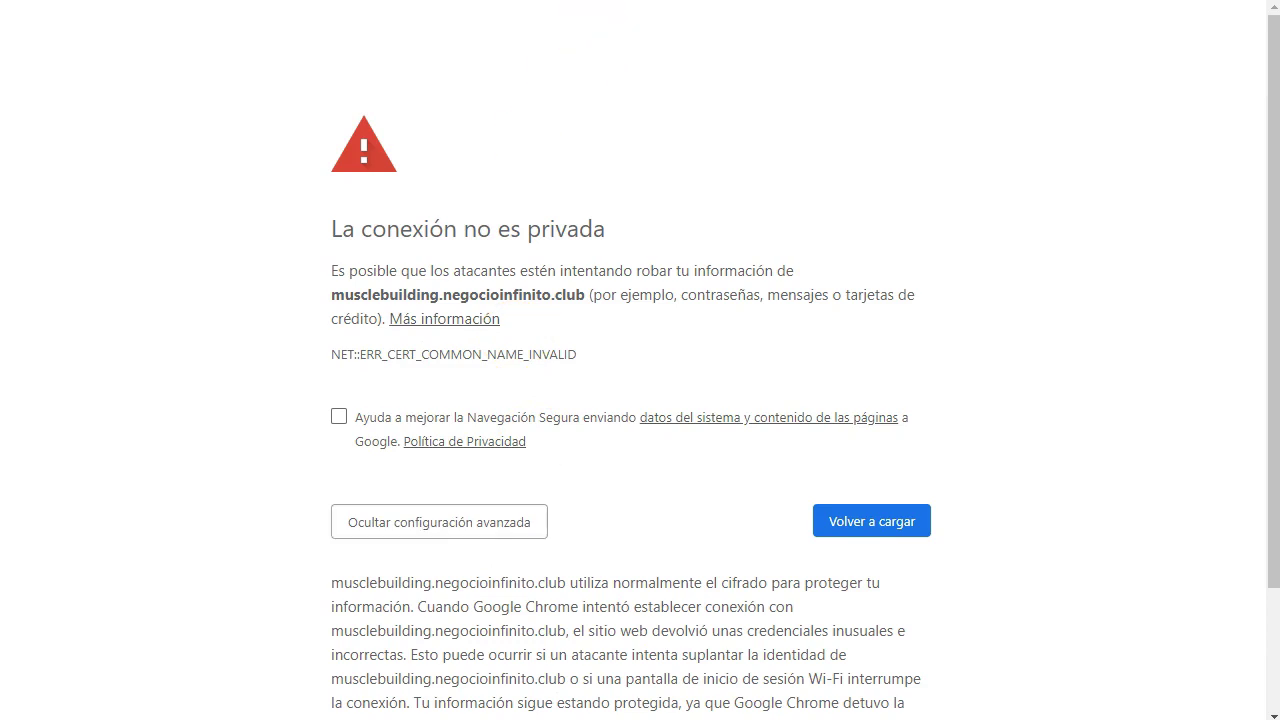
key("alt+f")
left_click(1110, 30)
type("https://musclebuilding.negocioinfinito.club/")
key("Return")
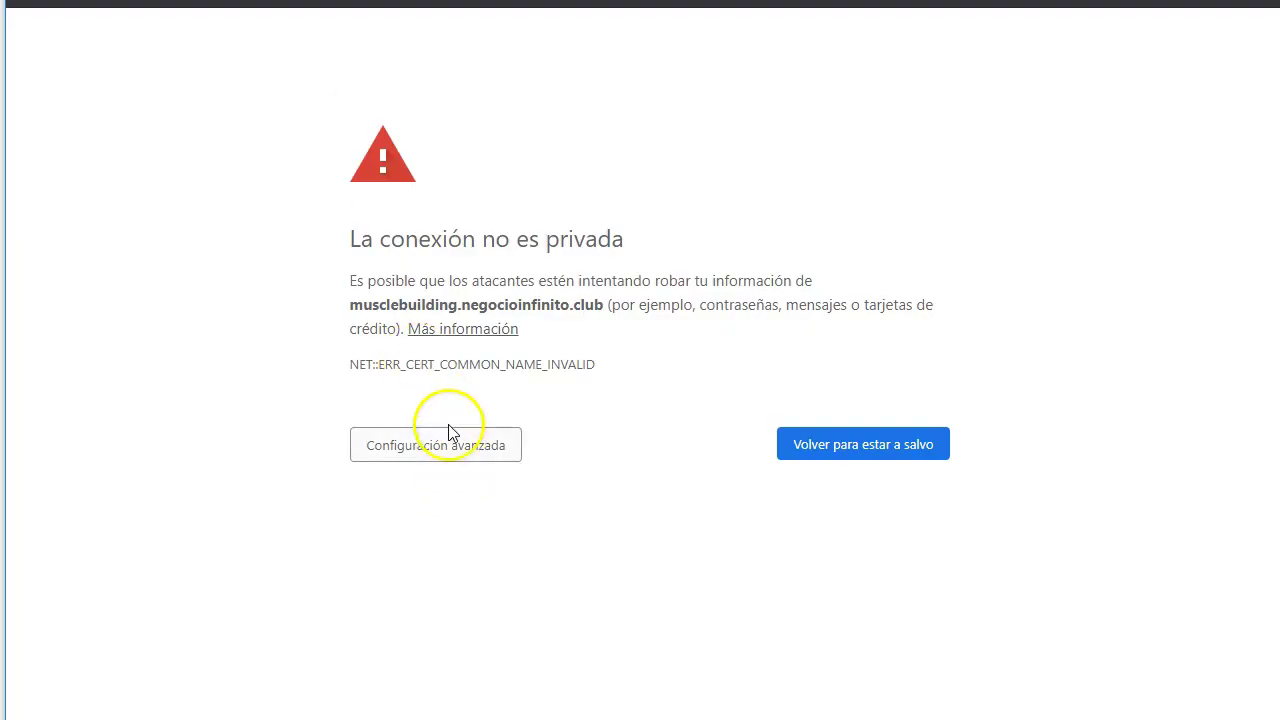
left_click(446, 449)
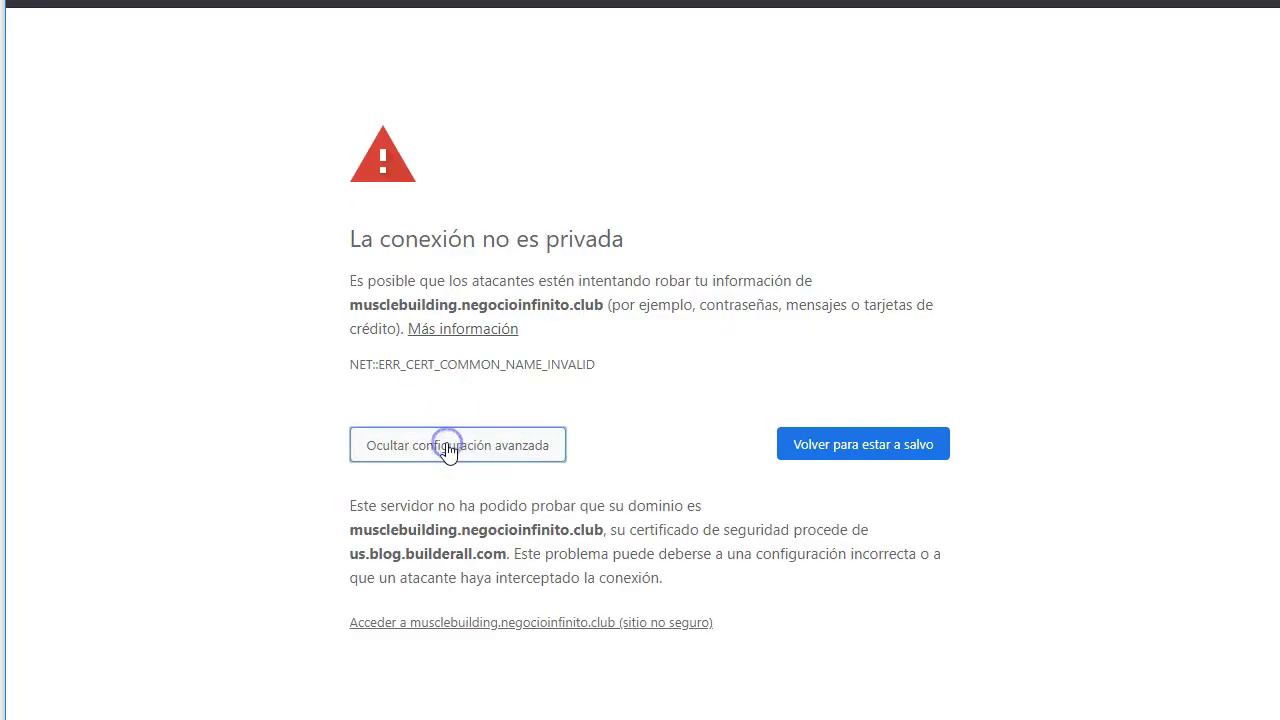
left_click(459, 624)
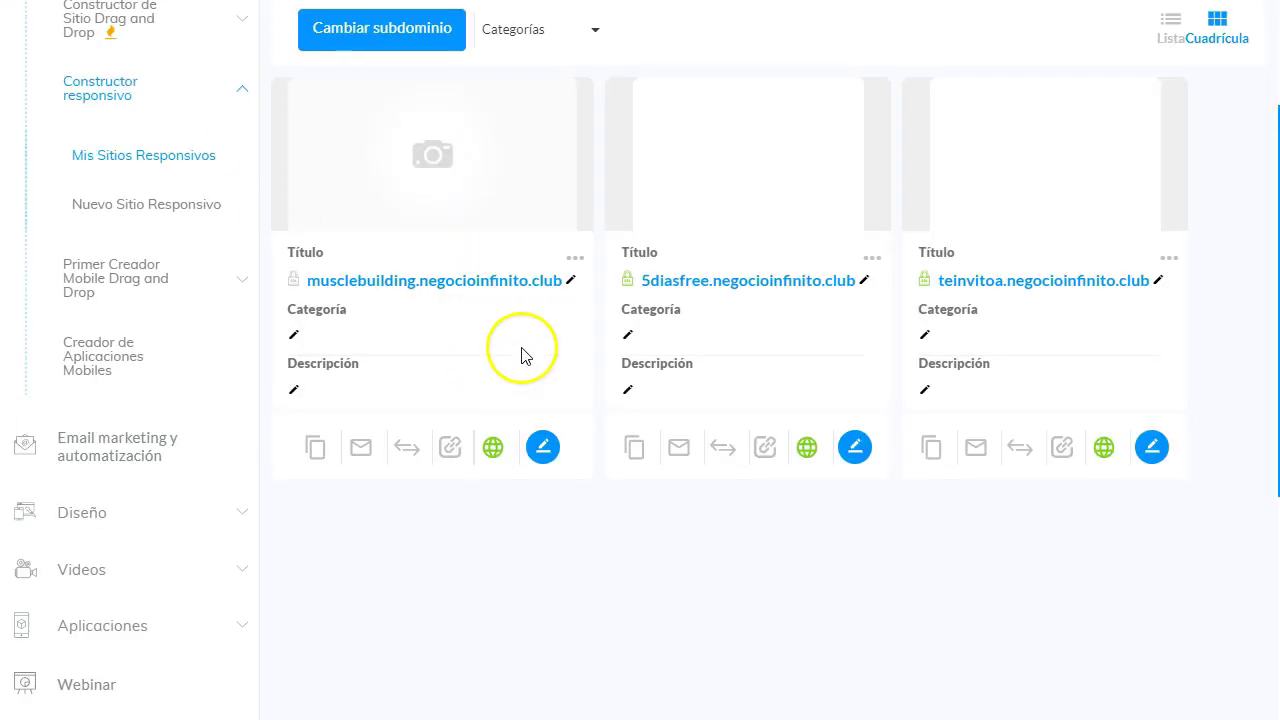
Activate SSL on the musclebuilding.negocioinfinito.club site, confirm the request, then open the site.
left_click(576, 258)
left_click(592, 296)
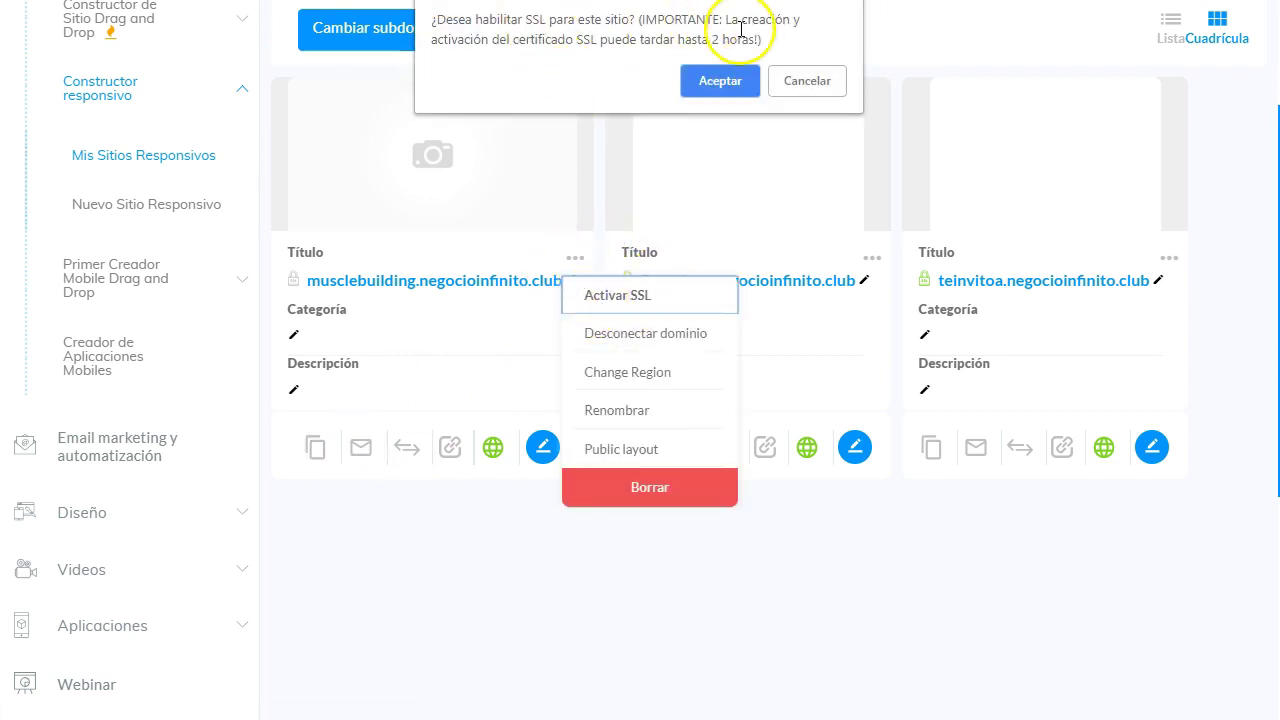
left_click(720, 80)
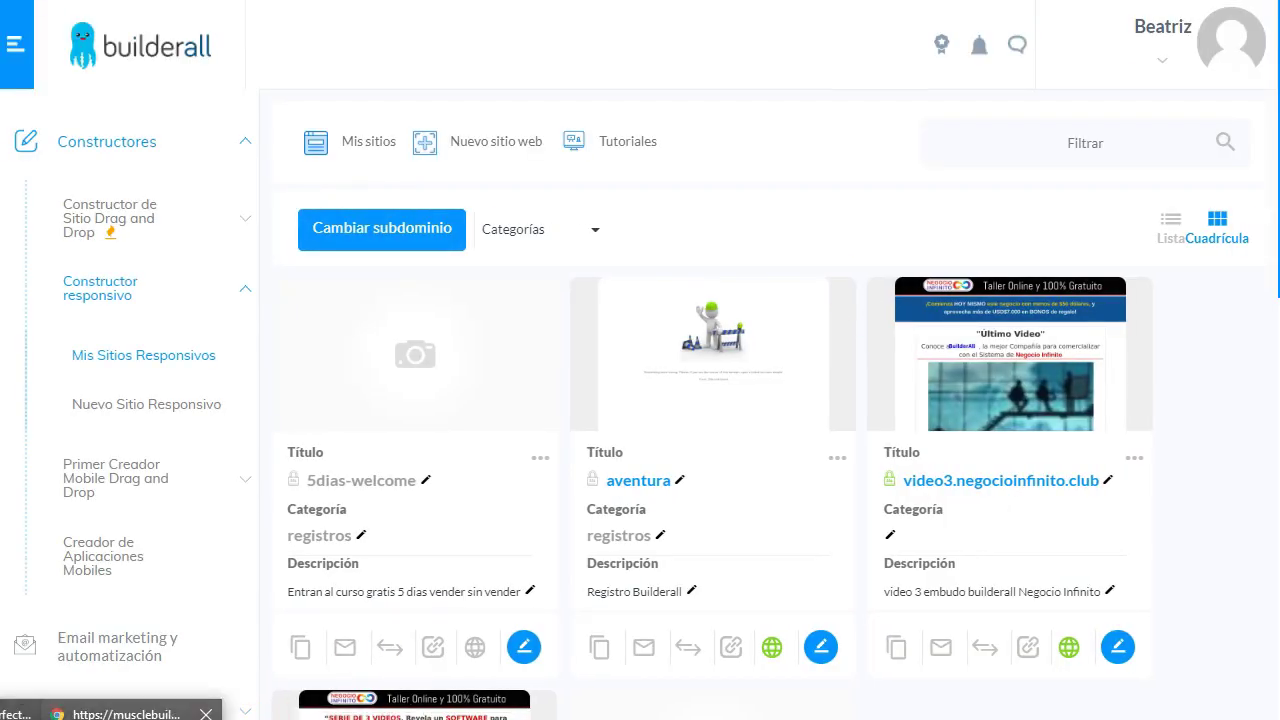
left_click(414, 705)
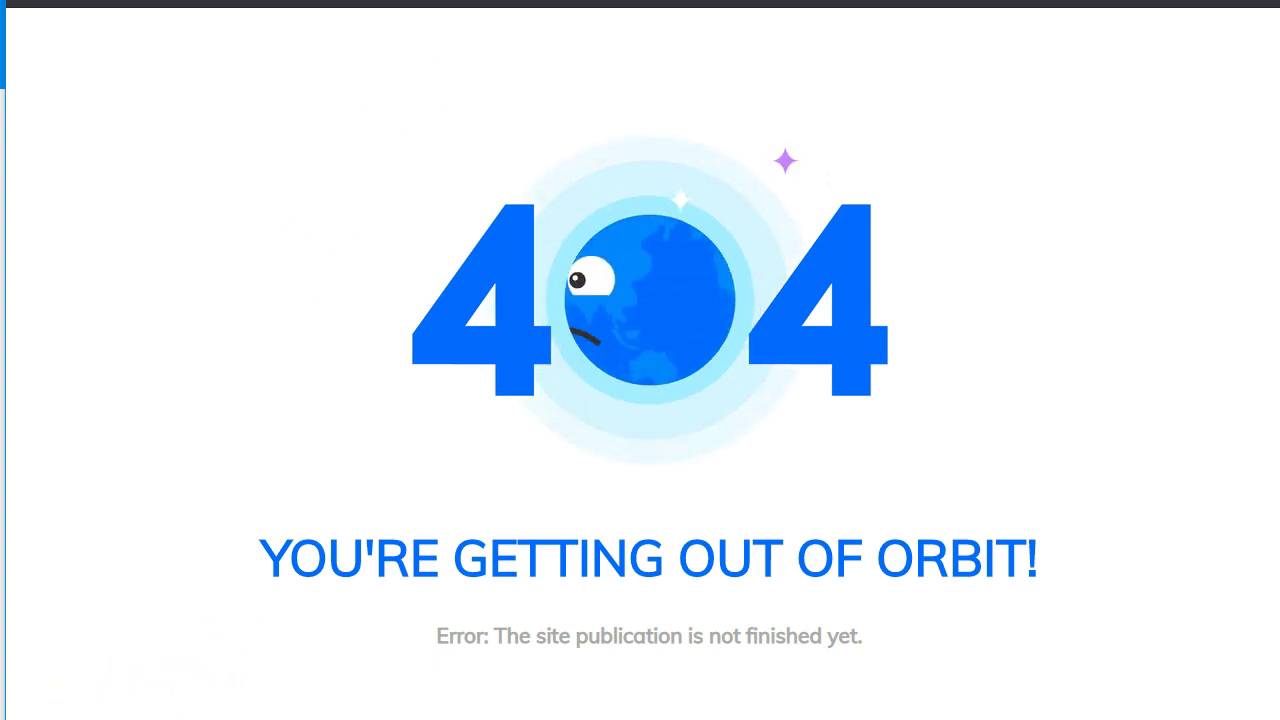
Load the musclebuilding subdomain in a new Chrome incognito window.
key("ctrl+shift+n")
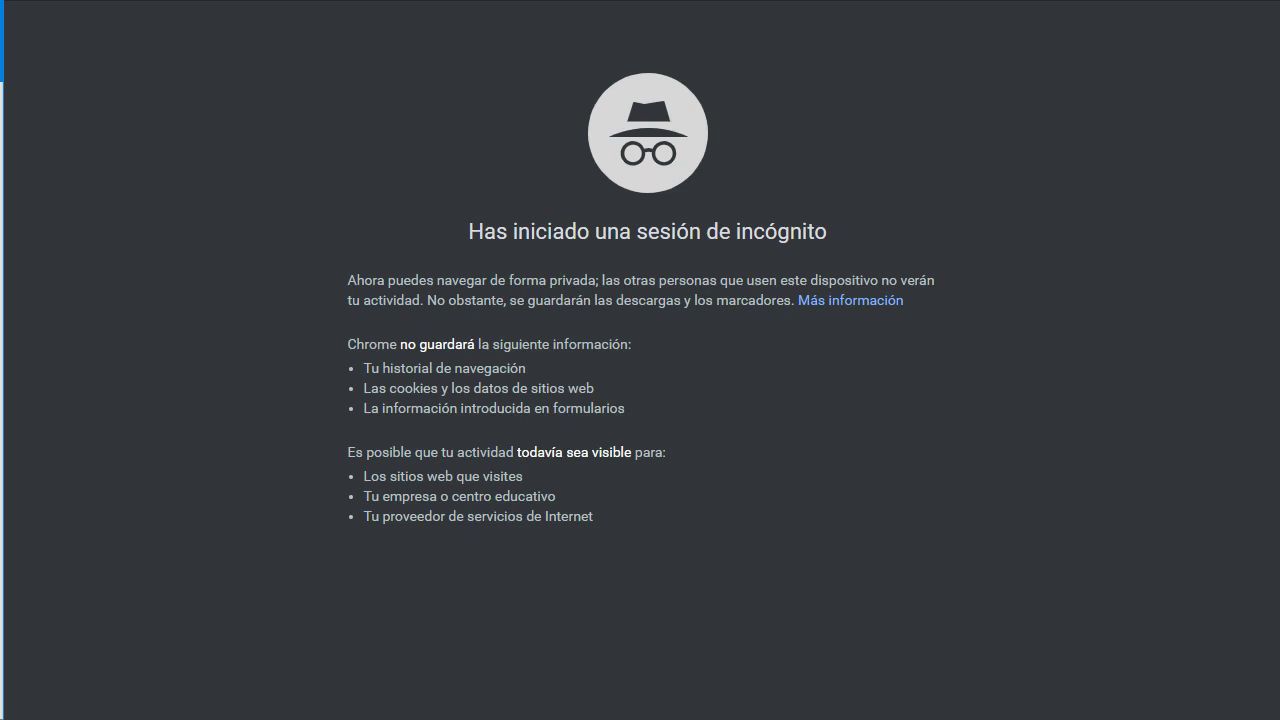
key("Return")
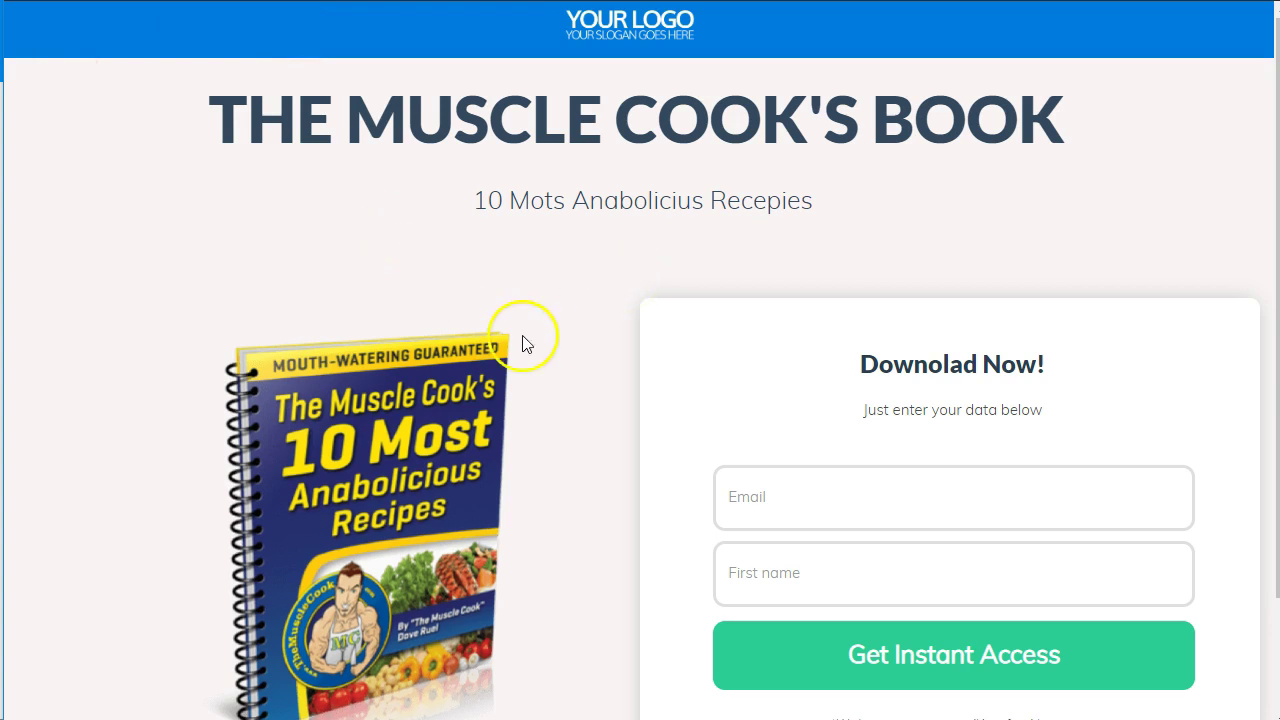
Fill the optin form's Email and First name with 'test' and submit it.
scroll(523, 337, "down", 2)
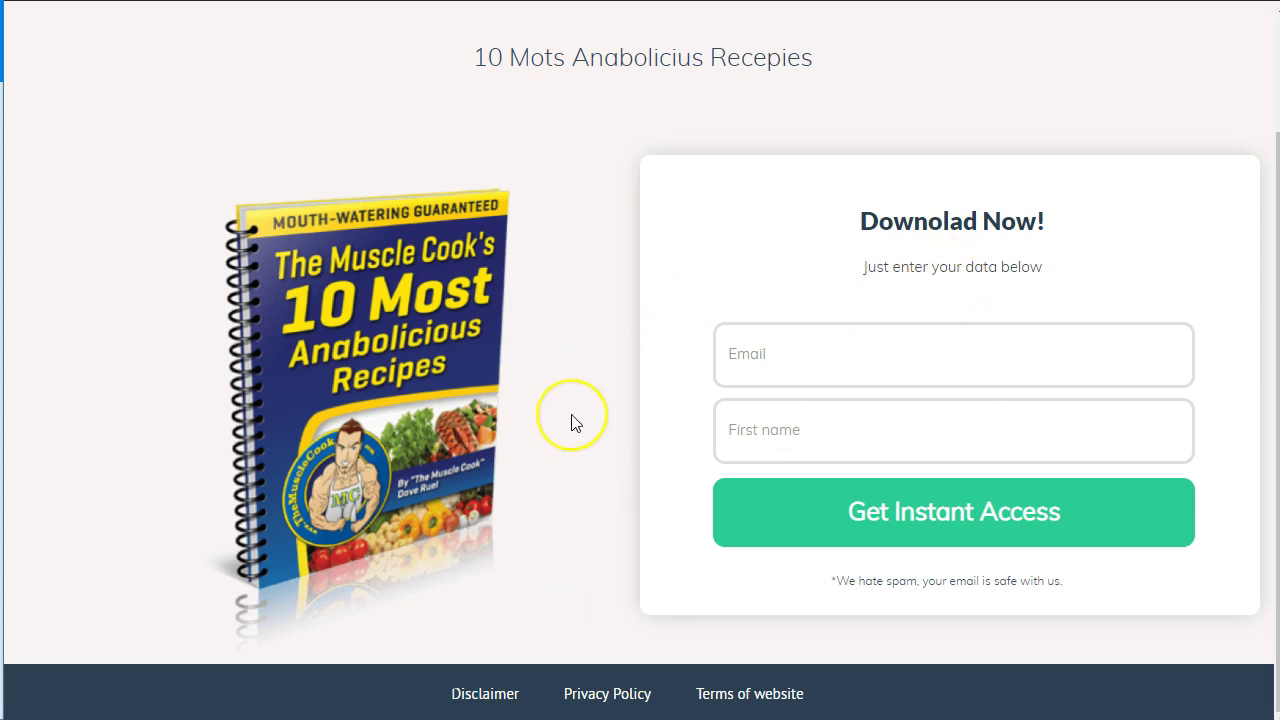
scroll(571, 414, "up", 2)
scroll(571, 414, "down", 2)
left_click(840, 367)
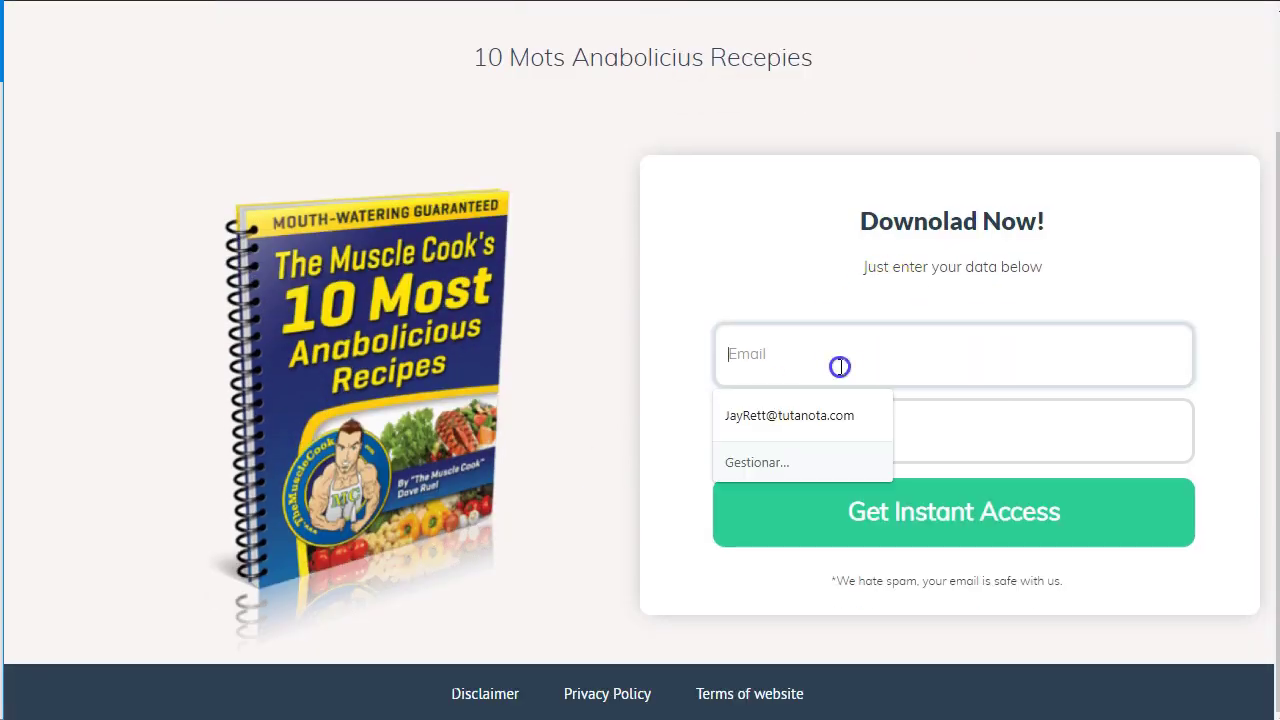
type("test")
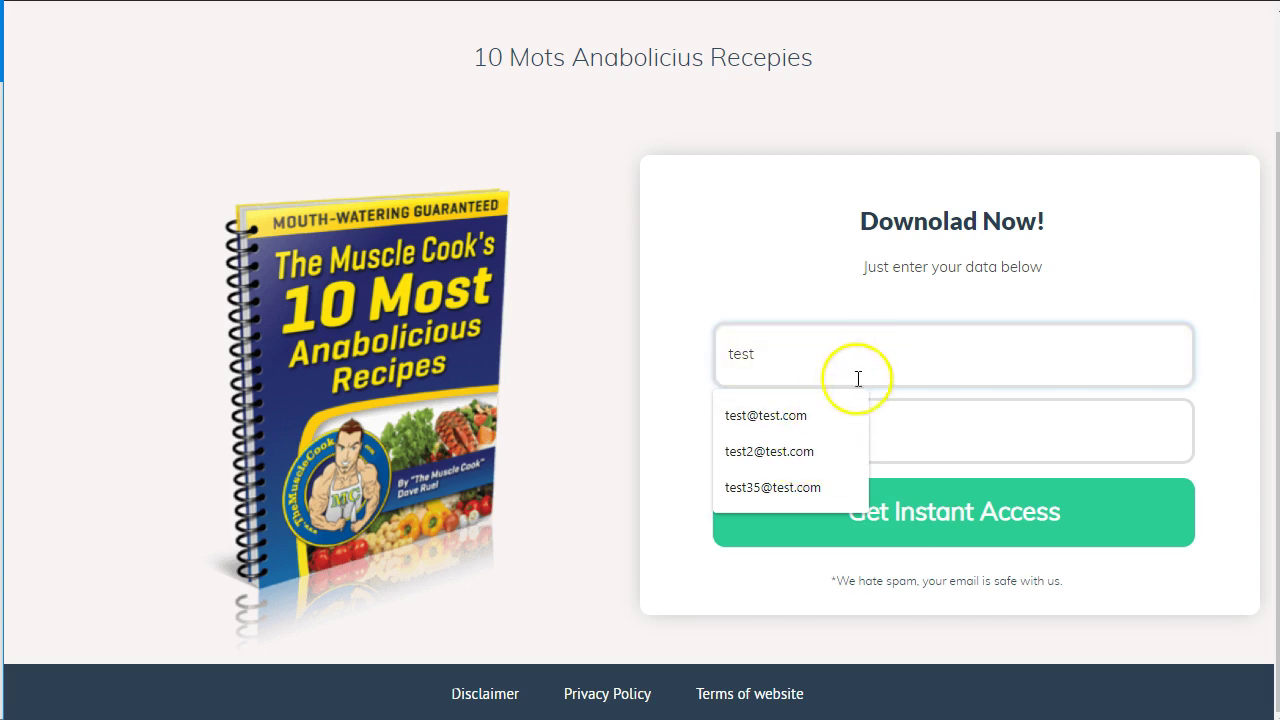
left_click(920, 424)
type("test@test.com")
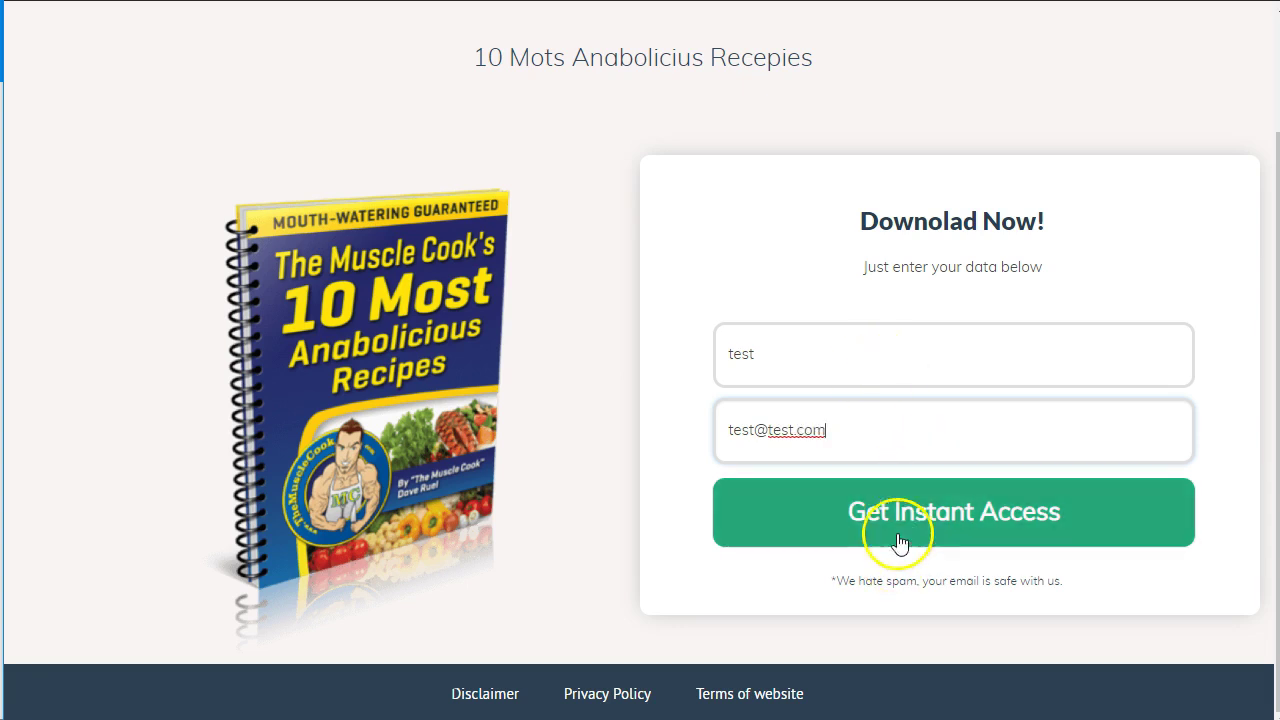
left_click(903, 525)
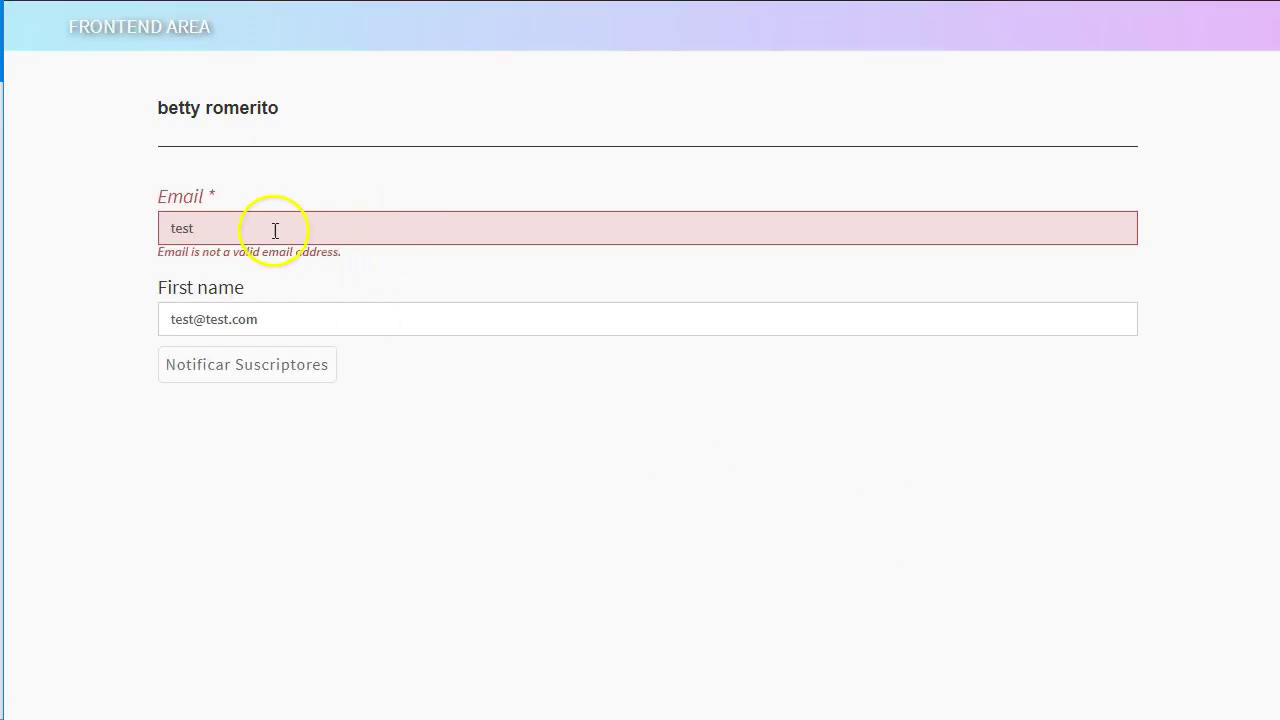
Replace the e-mail with a saved test address on the MailingBoss form and send it.
left_click(263, 228)
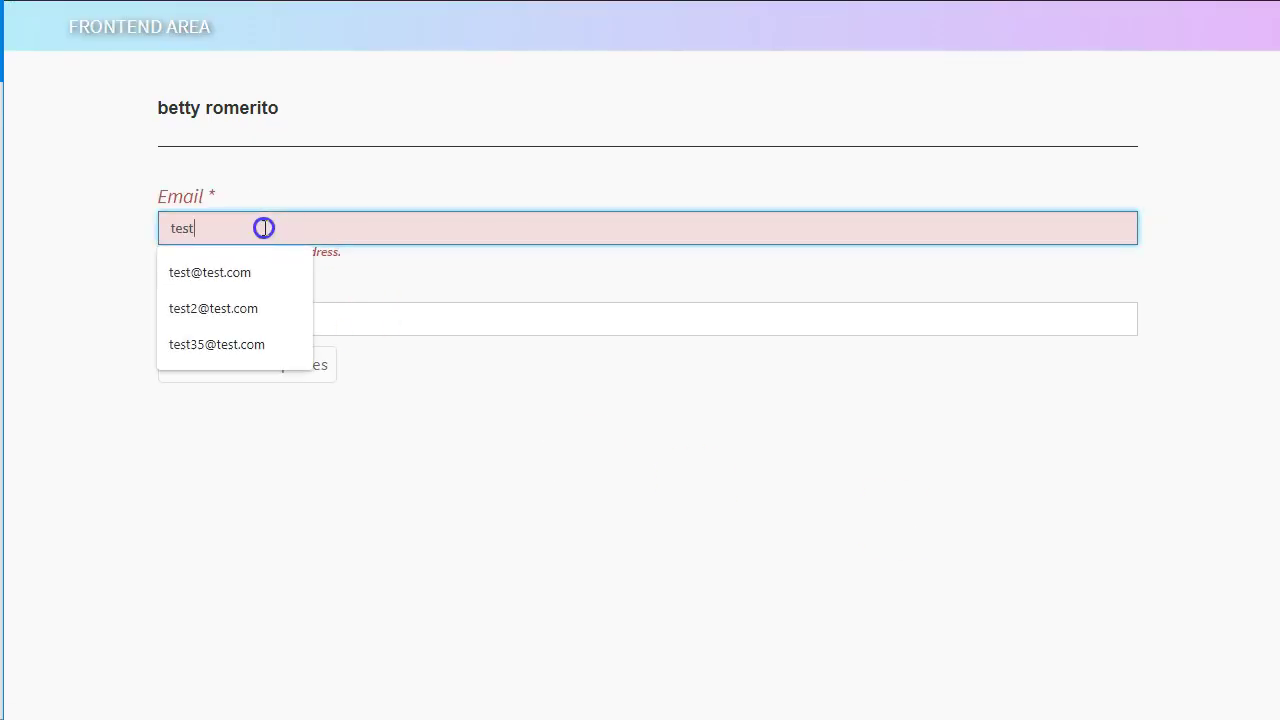
left_click(254, 268)
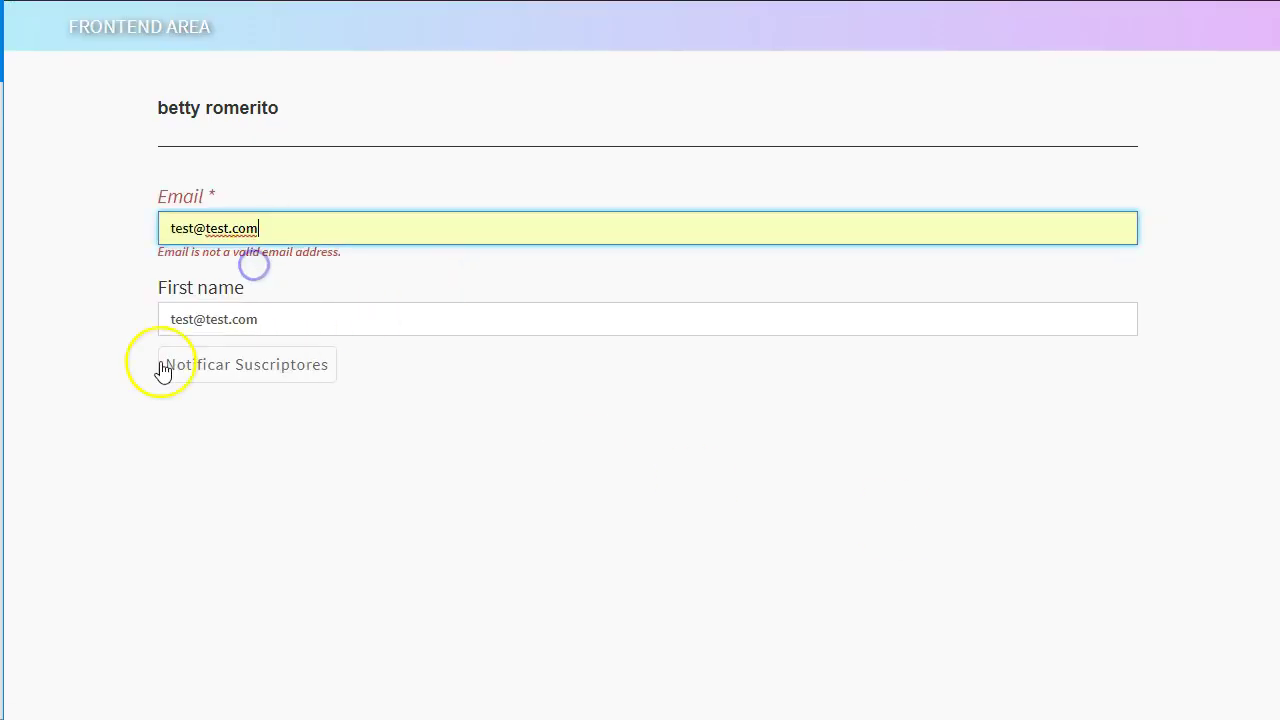
left_click(217, 376)
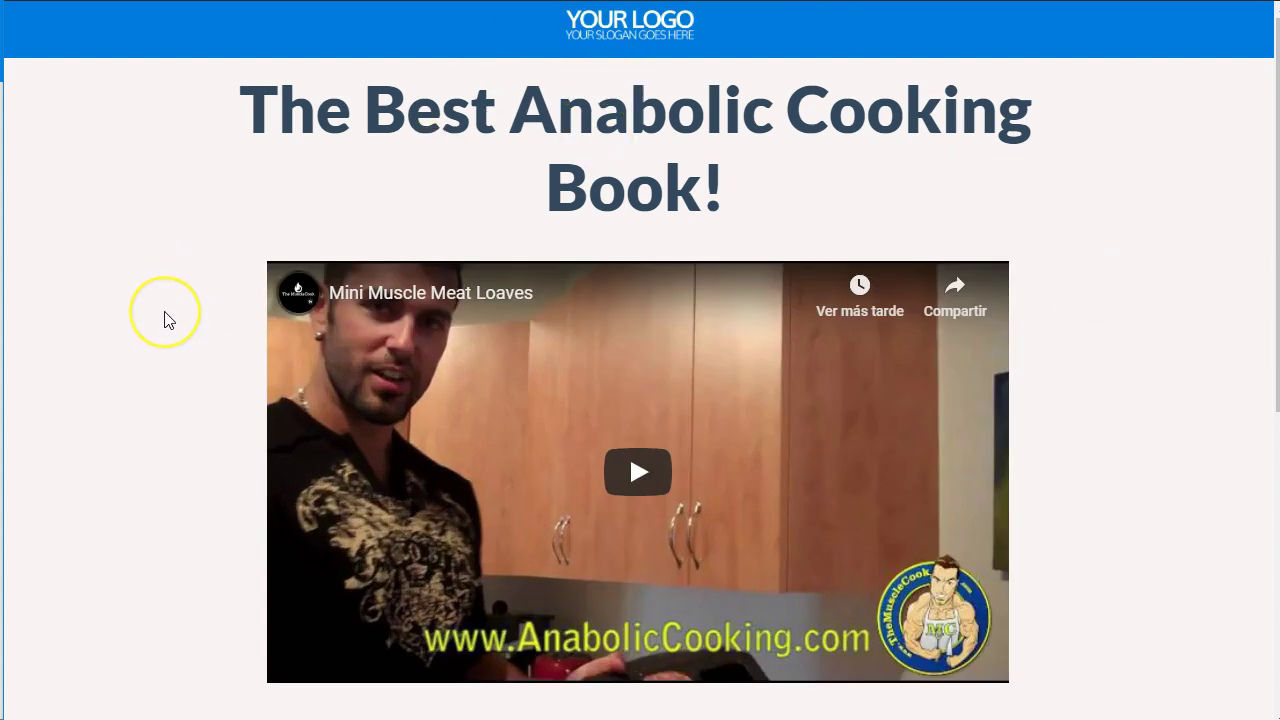
Follow the bridge page's green Build your body today button to the Anabolic Cooking offer.
scroll(166, 320, "down", 3)
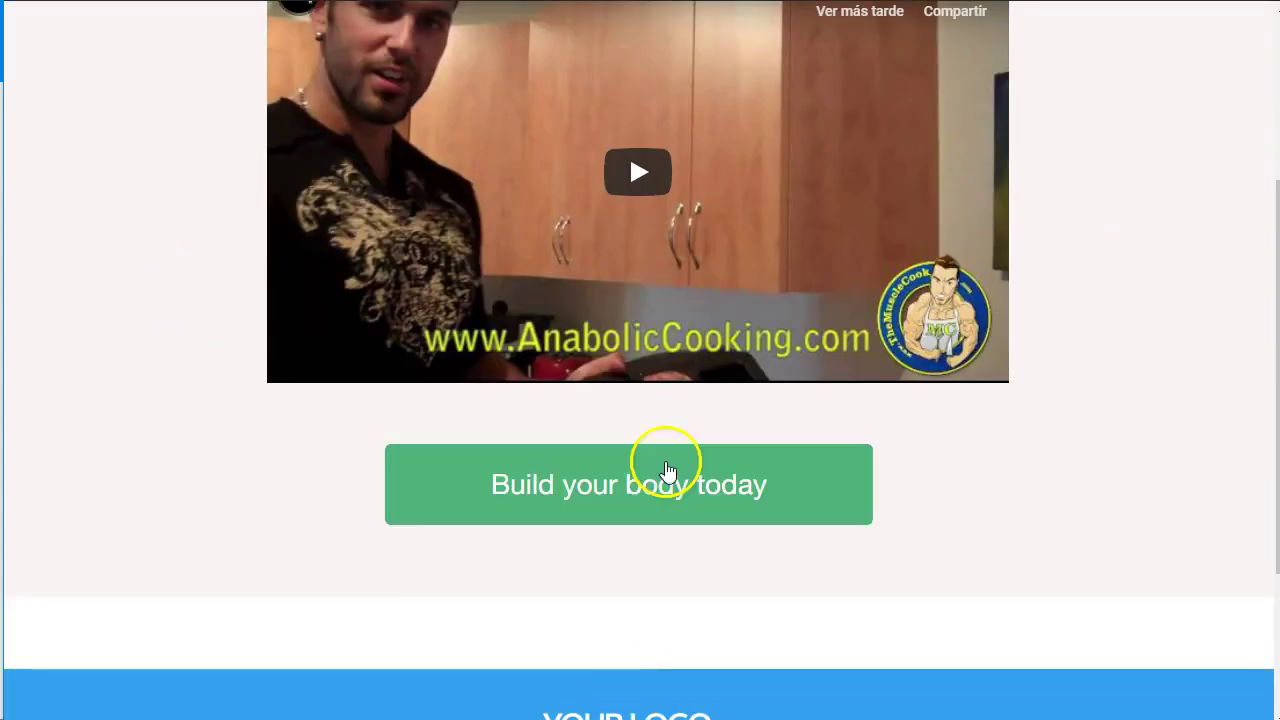
left_click(567, 487)
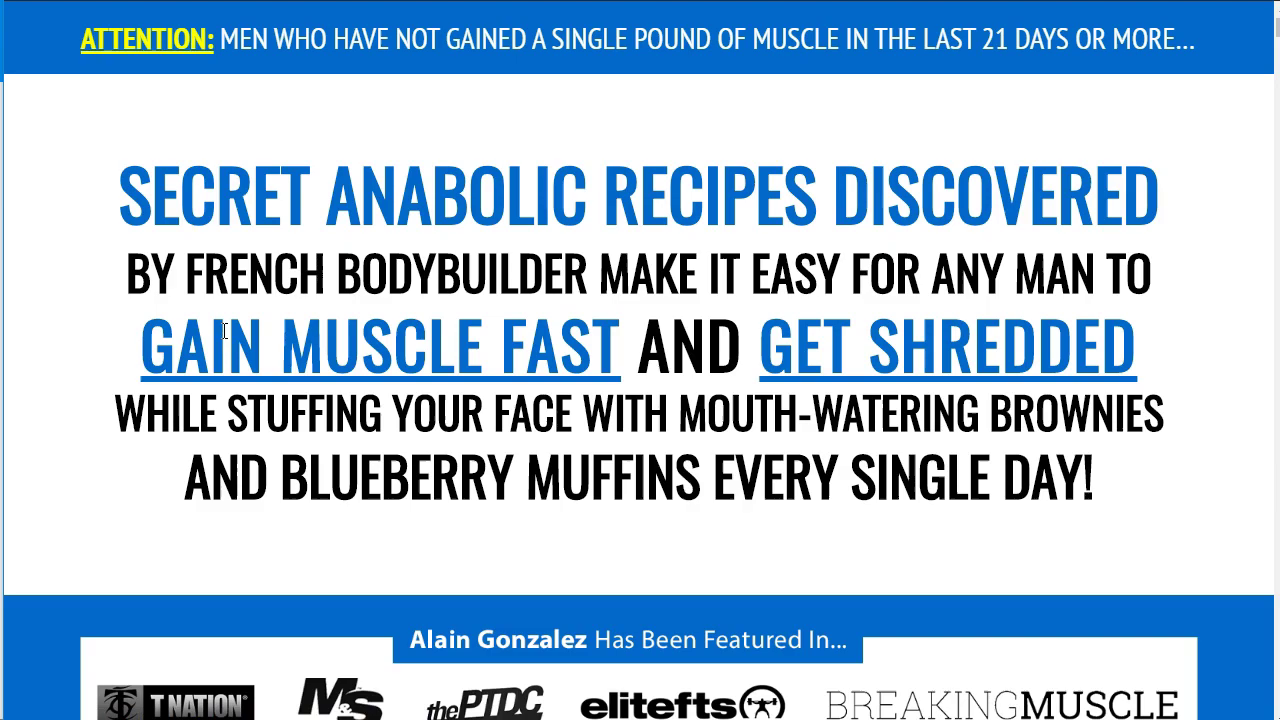
mouse_move(603, 47)
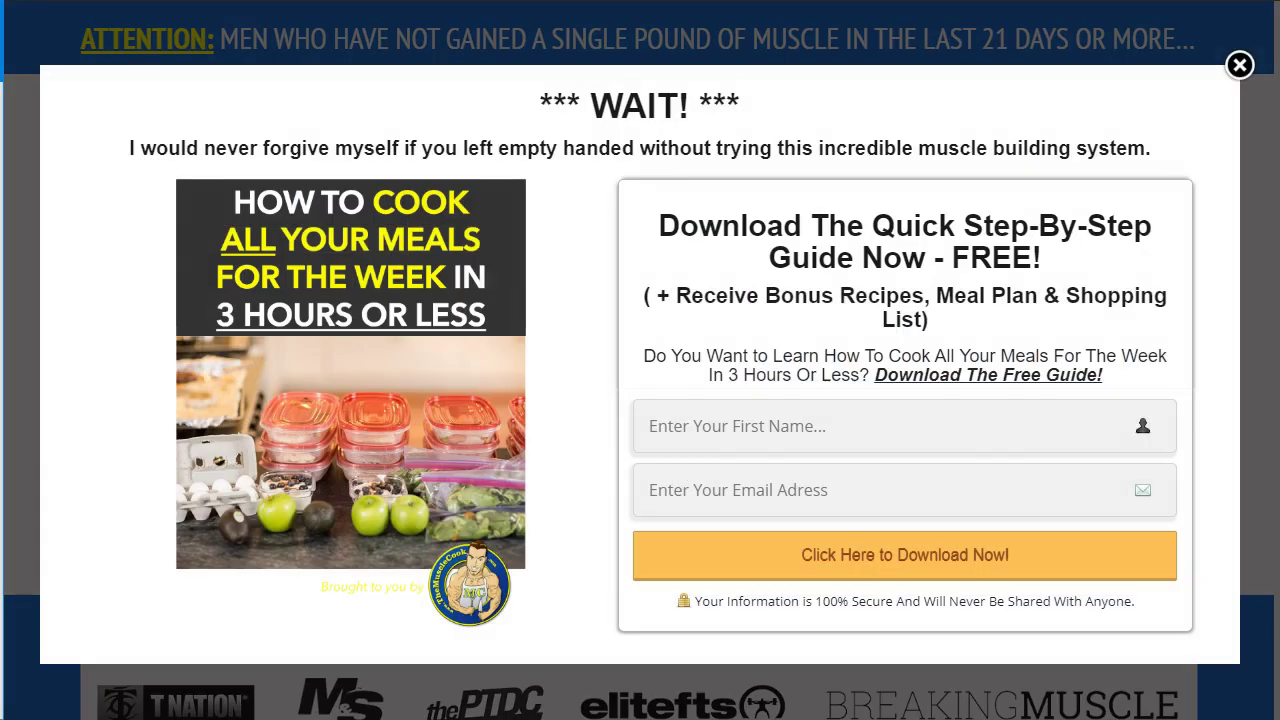